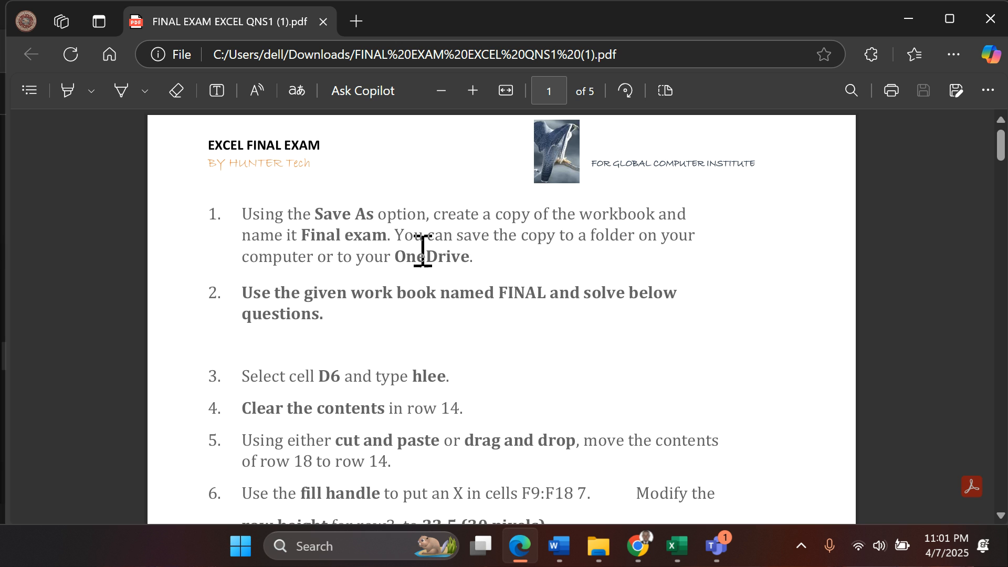
- Switch to the FINAL WORKBOOK EXAM (2) workbook in Excel and start saving a copy of it in the Downloads folder
left_click(678, 546)
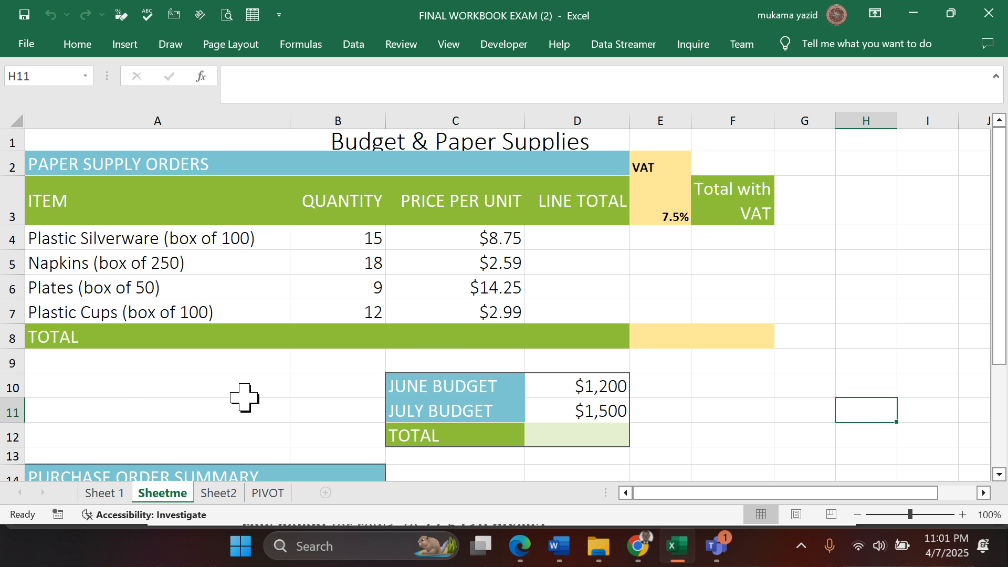
mouse_move(506, 546)
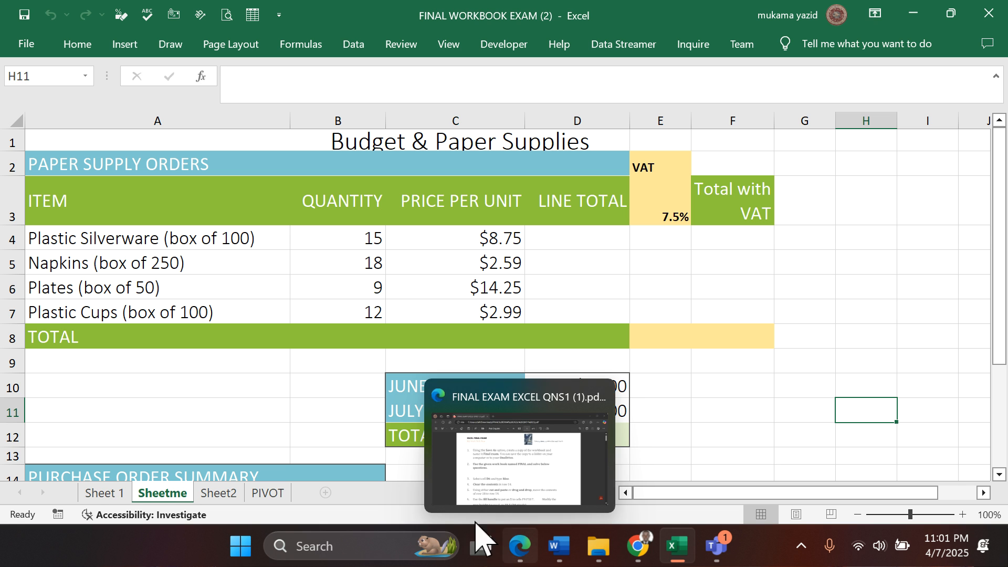
left_click(24, 51)
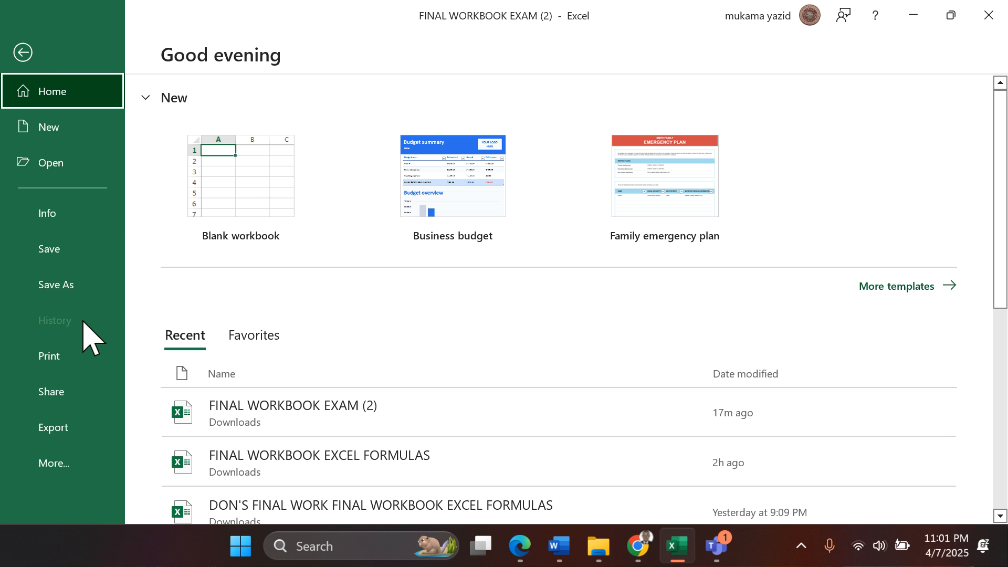
left_click(59, 294)
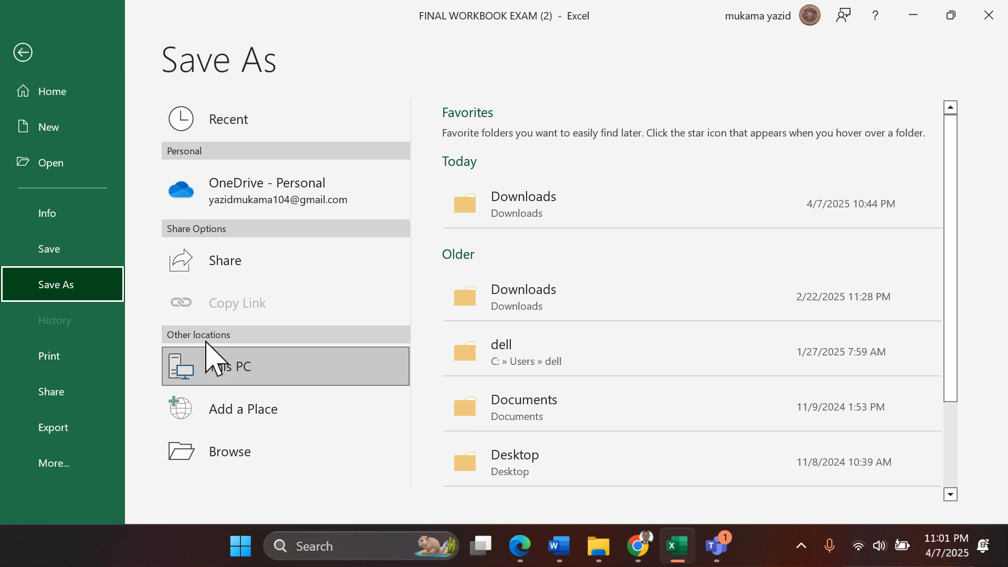
left_click(227, 453)
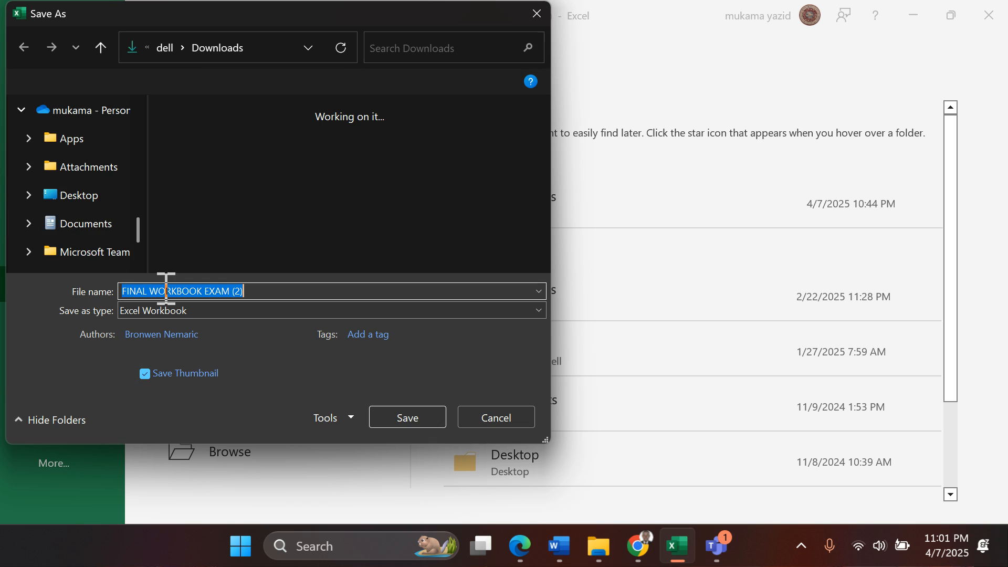
- Name the workbook copy "final exam" and save it, replacing the existing file of that name
left_click(263, 292)
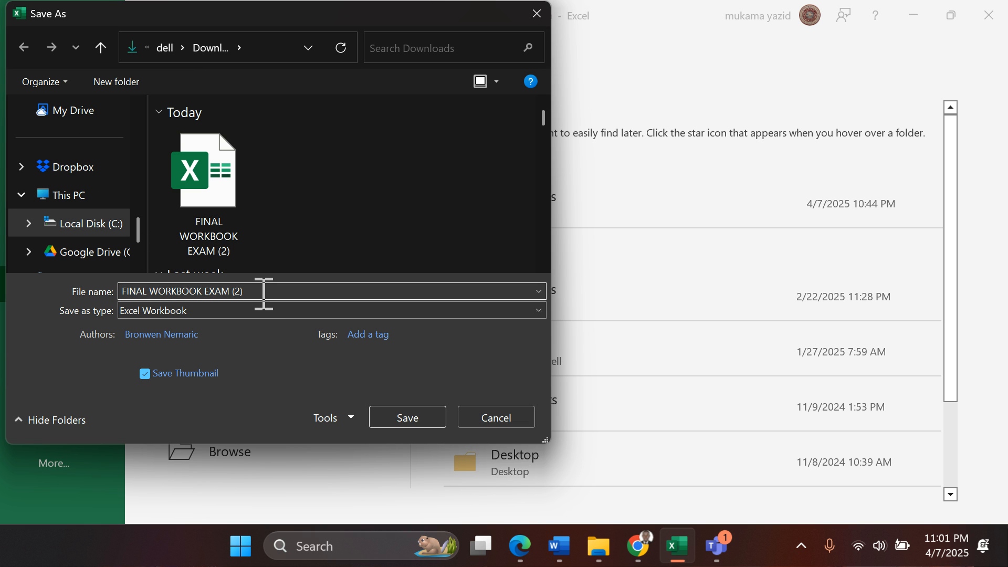
key("BackSpace")
key("BackSpace")
key("BackSpace")
key("BackSpace")
key("BackSpace")
key("BackSpace")
key("BackSpace")
key("BackSpace")
key("BackSpace")
key("BackSpace")
key("BackSpace")
key("BackSpace")
key("BackSpace")
key("BackSpace")
key("BackSpace")
key("BackSpace")
key("BackSpace")
key("BackSpace")
key("BackSpace")
key("BackSpace")
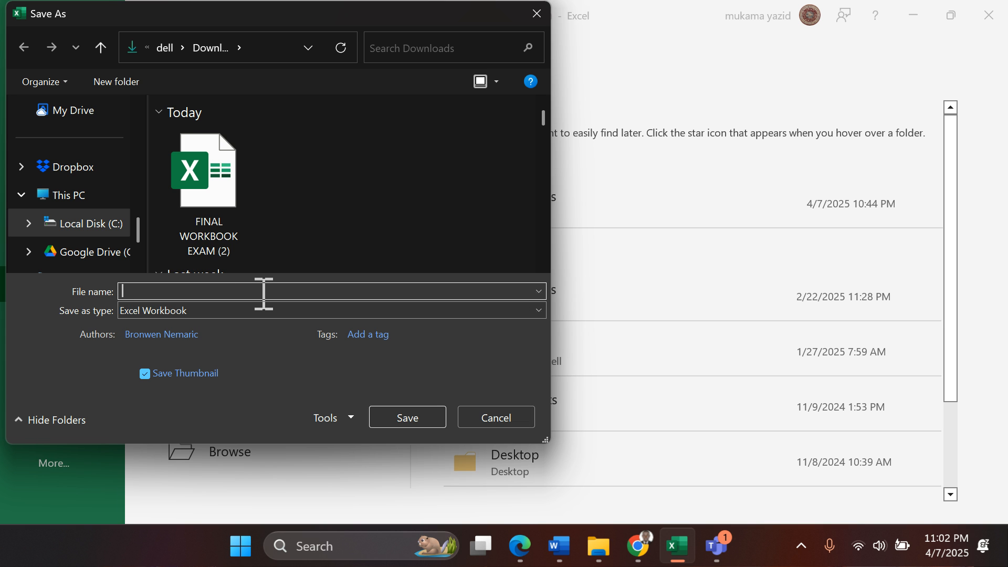
type("final")
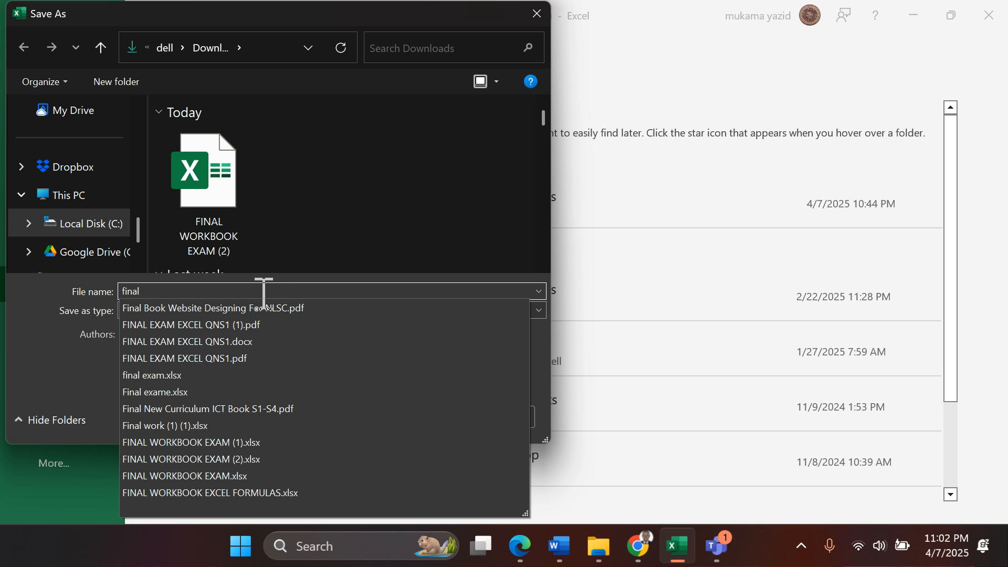
type(" exz")
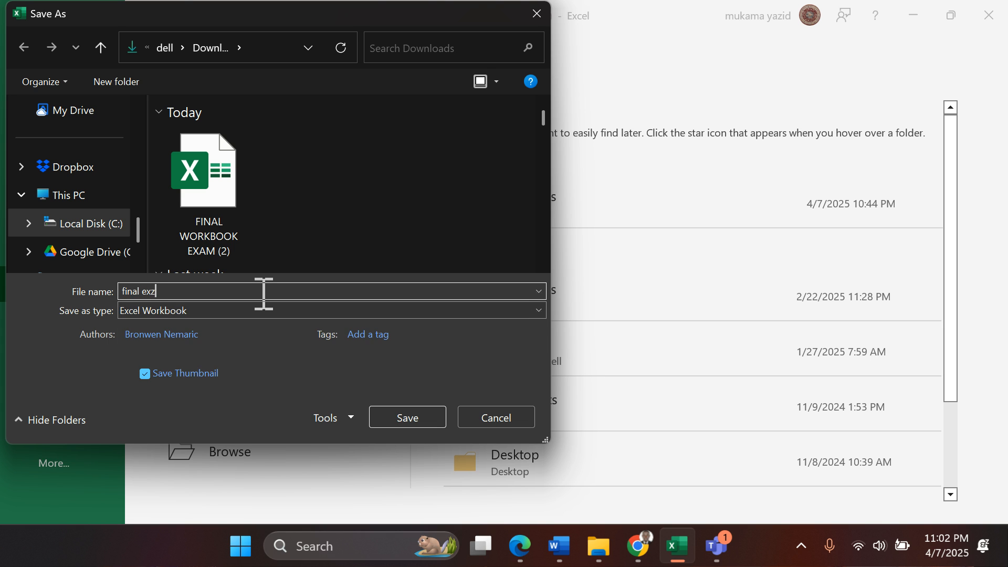
key("BackSpace")
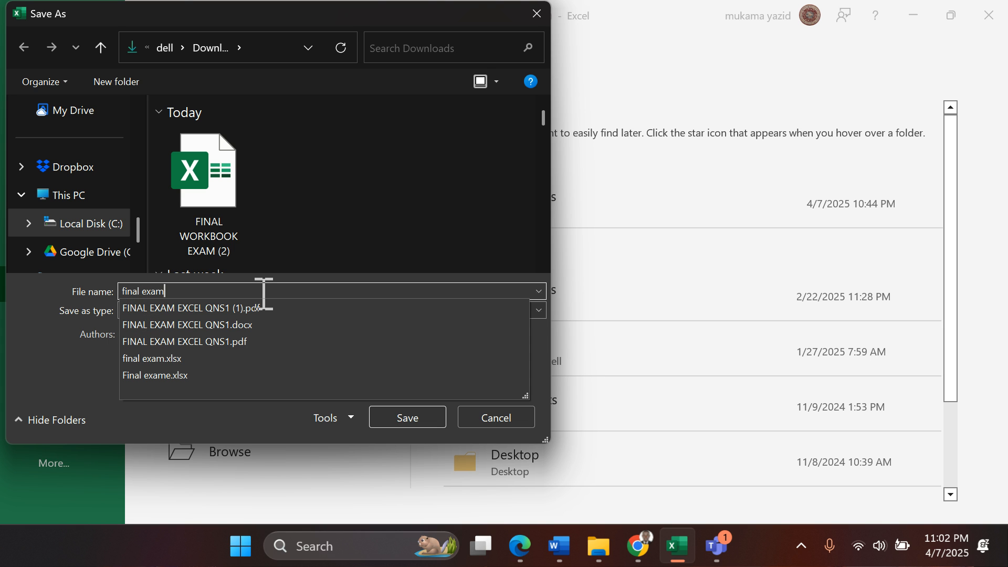
type("am")
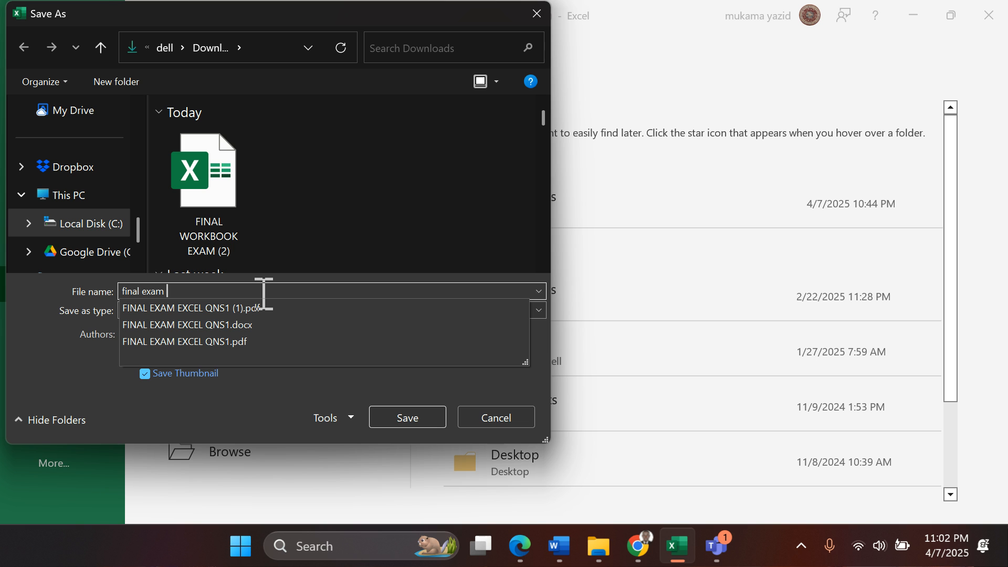
left_click(418, 422)
left_click(419, 422)
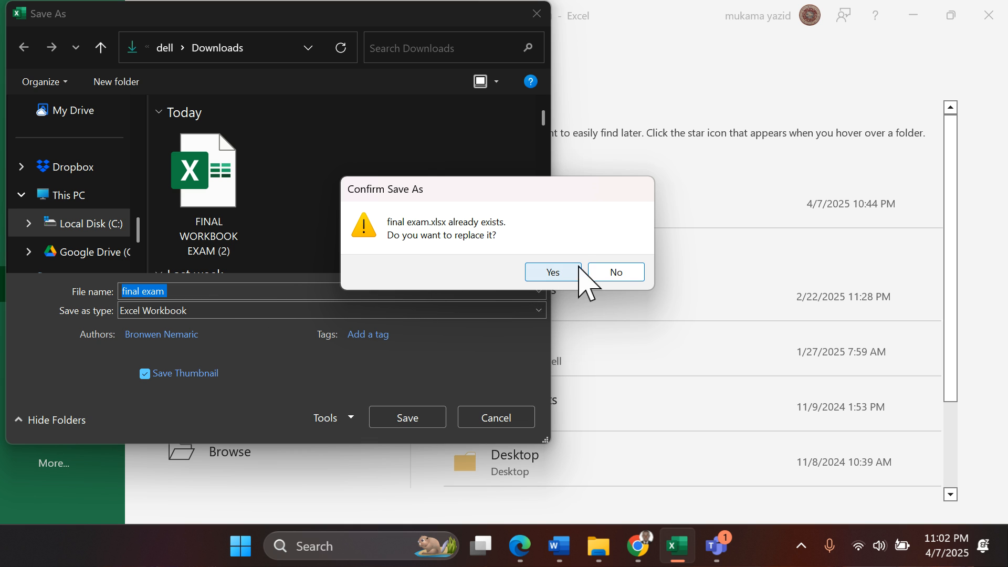
left_click(561, 273)
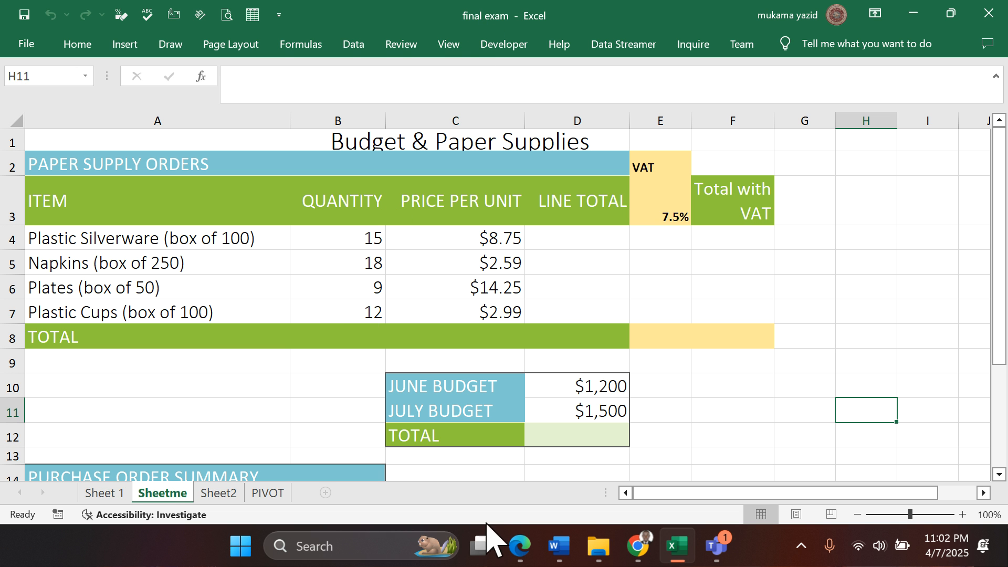
- Check the exam questions in the Edge PDF and display Sheet 1 of the final exam workbook in Excel
left_click(519, 545)
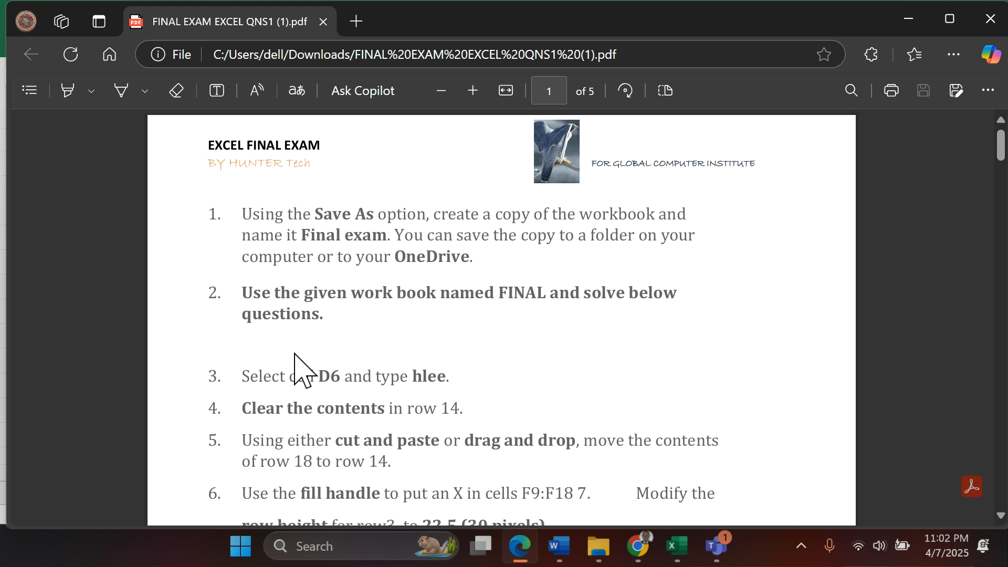
scroll(302, 370, "down", 2)
scroll(300, 367, "up", 2)
left_click(676, 557)
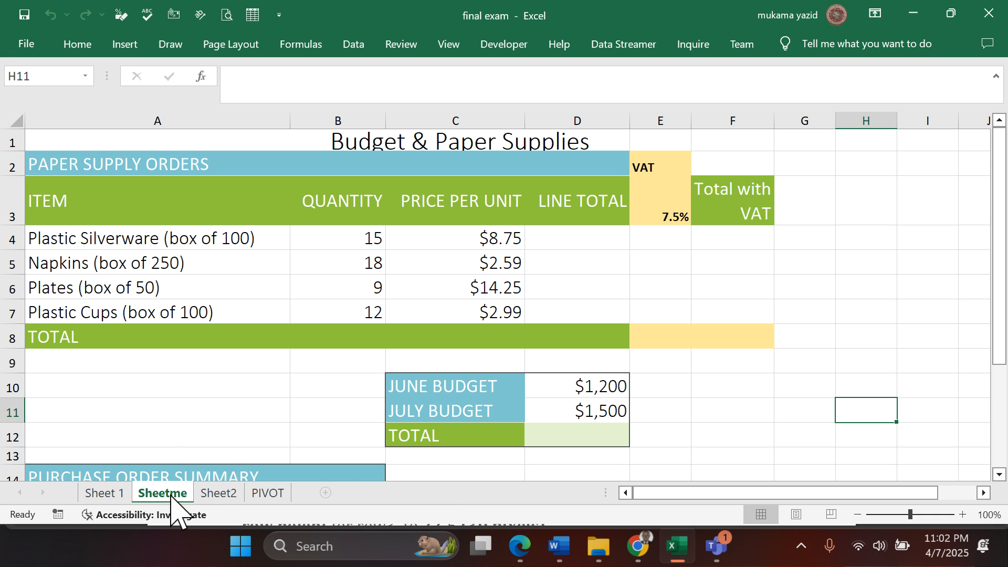
left_click(113, 493)
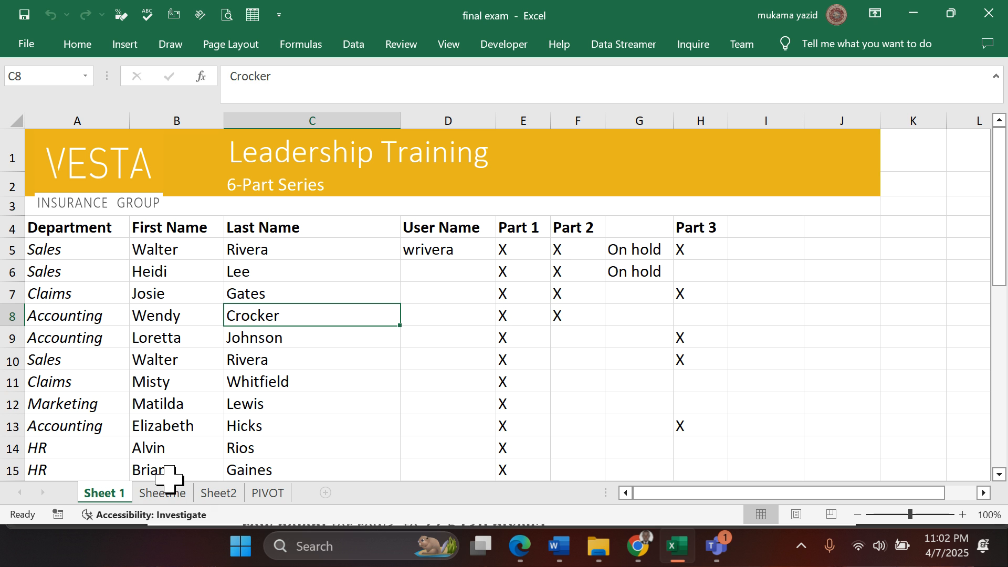
left_click(165, 493)
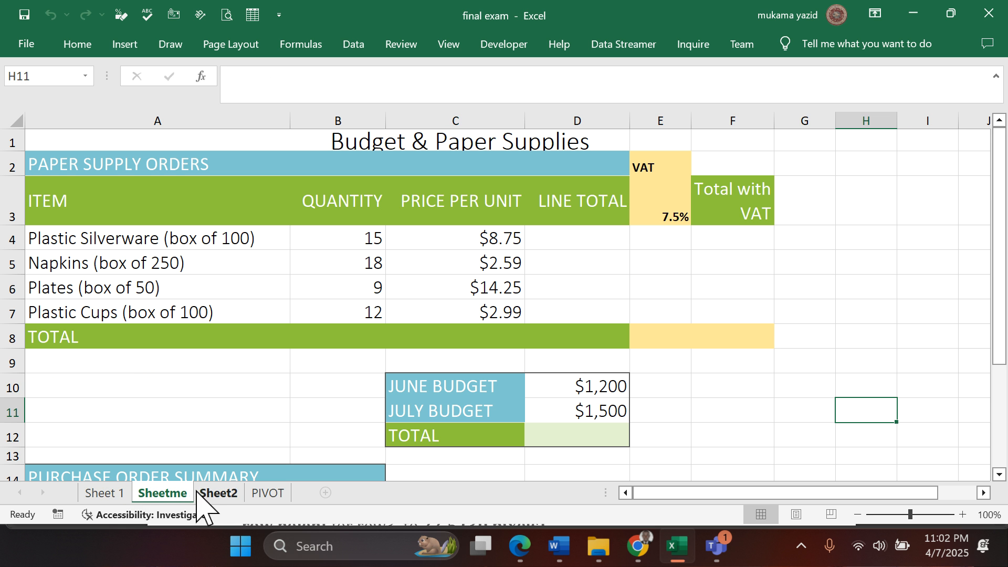
left_click(108, 494)
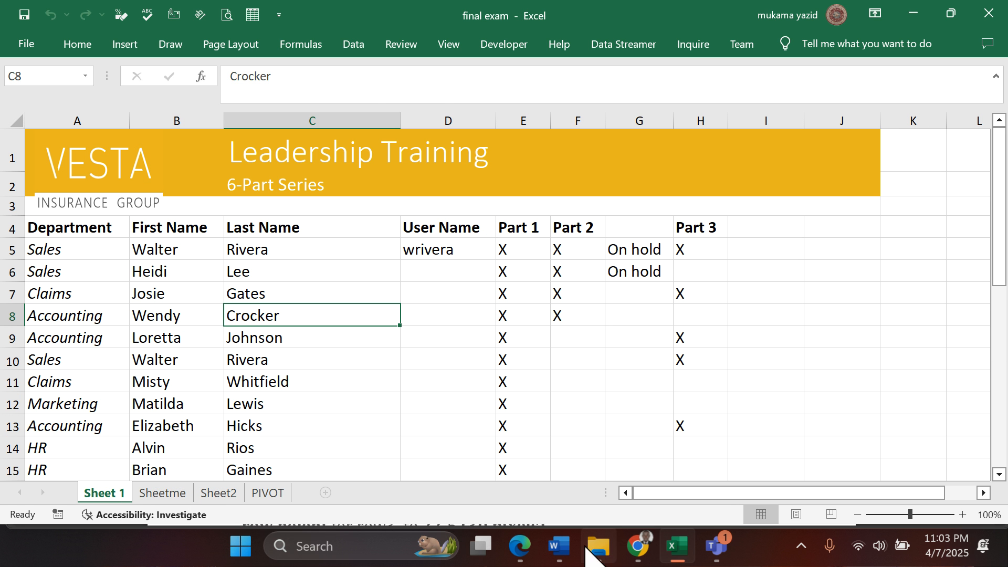
- Read the opening exam questions in the Edge PDF and look over the Leadership Training data on Sheet 1 in Excel
left_click(520, 551)
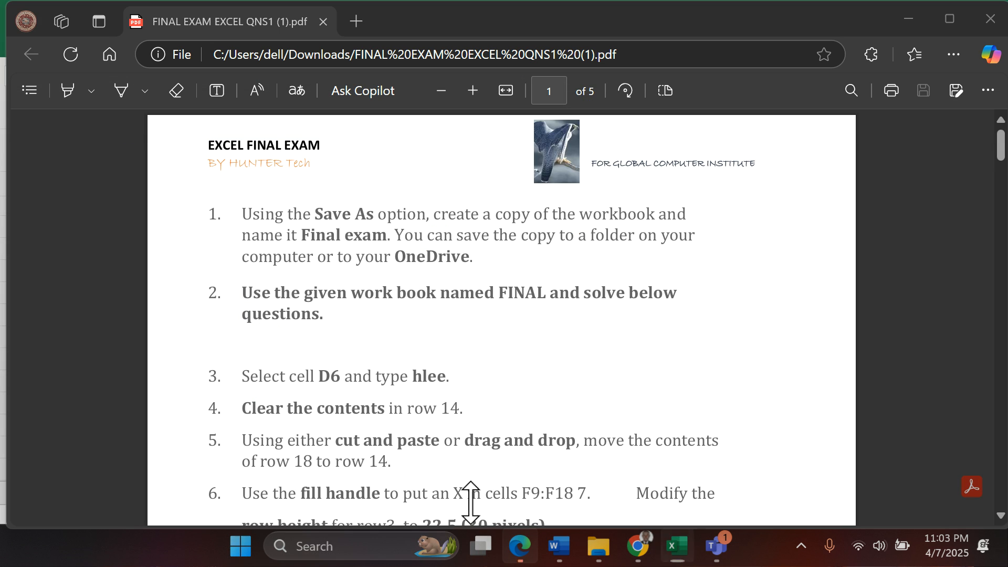
scroll(314, 361, "down", 2)
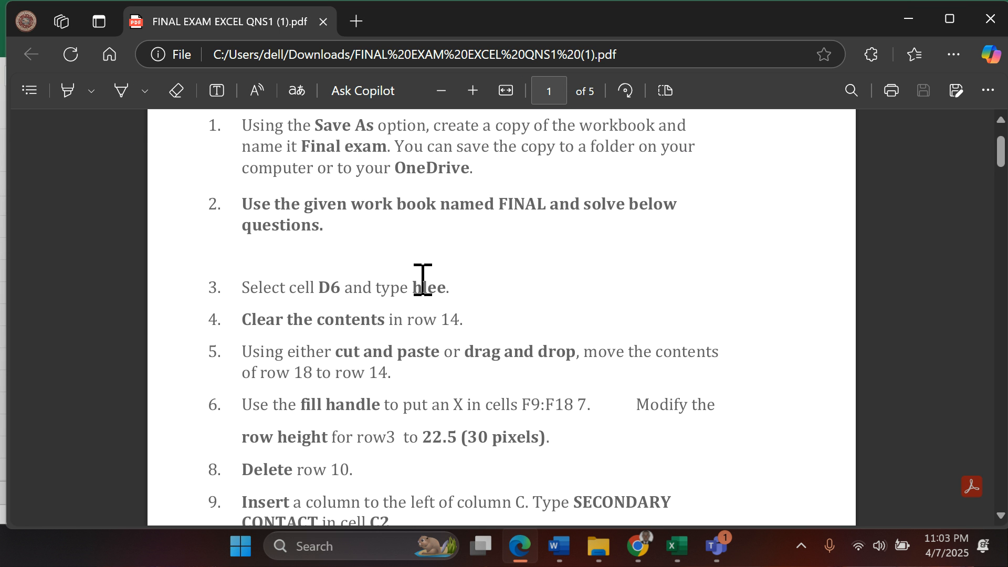
scroll(383, 297, "up", 2)
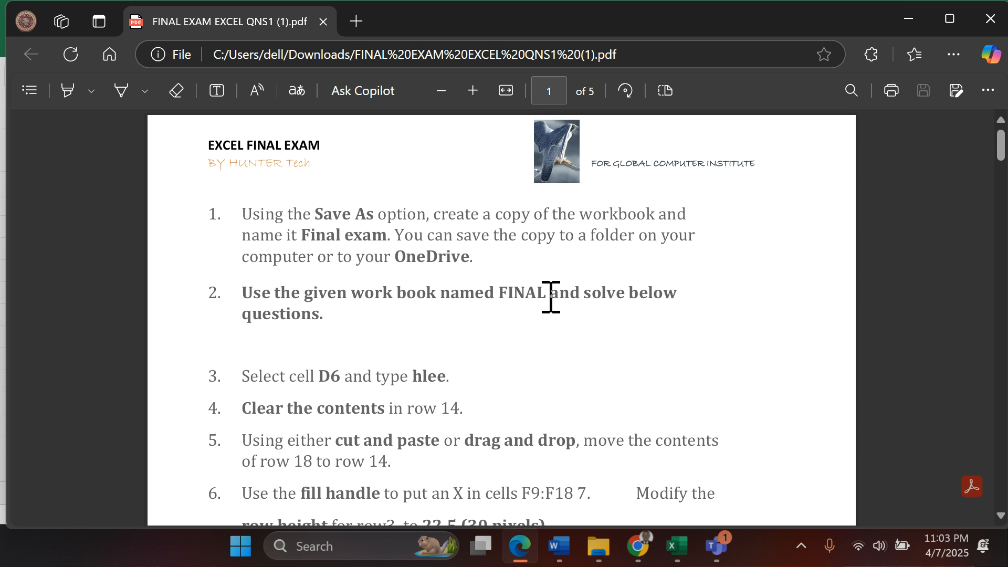
scroll(323, 326, "down", 2)
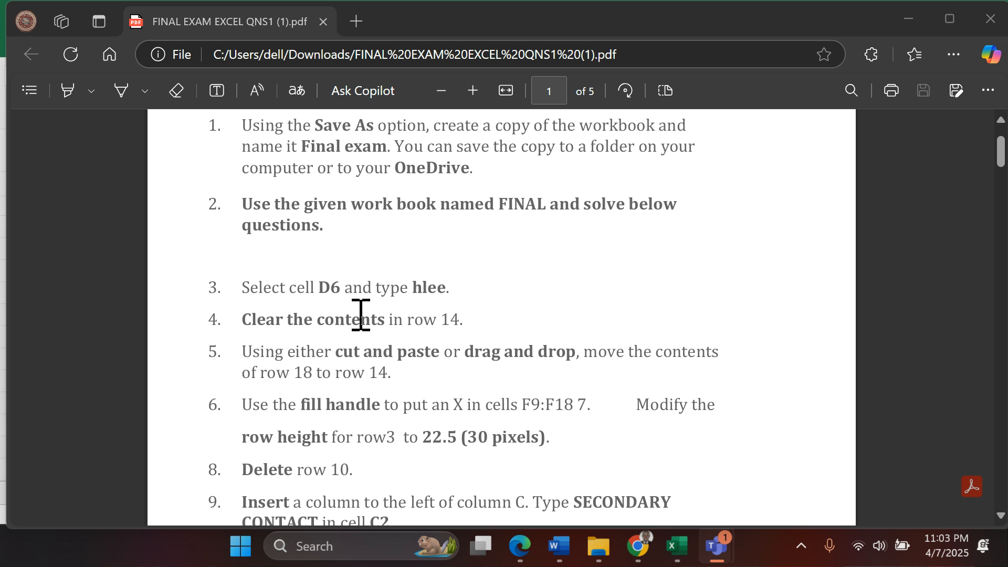
left_click(676, 546)
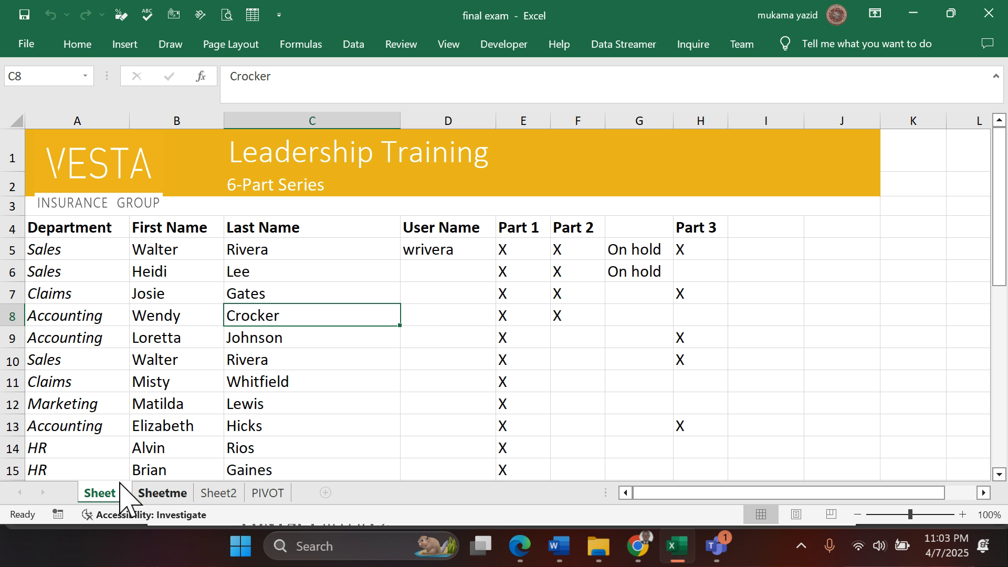
scroll(167, 383, "down", 2)
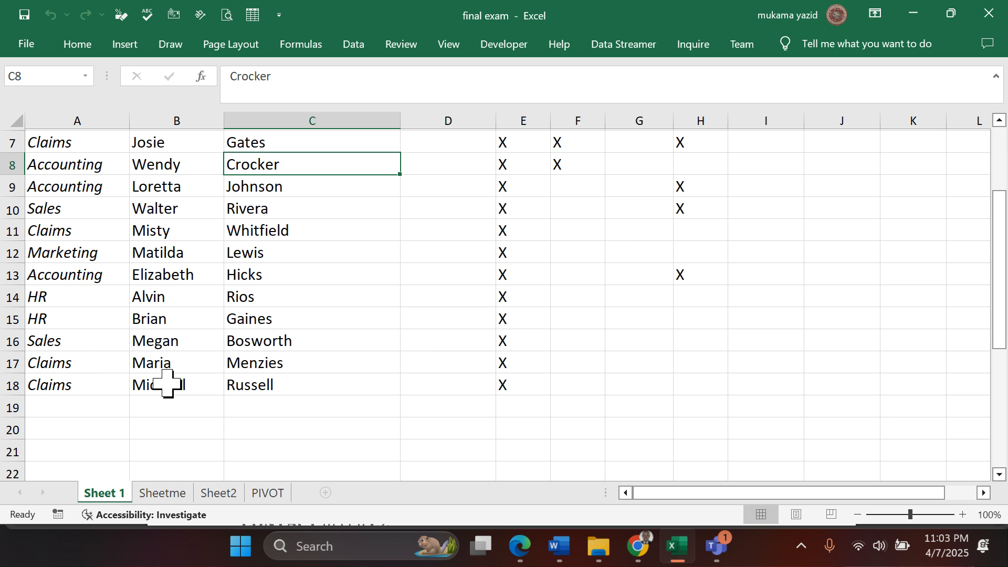
scroll(167, 383, "up", 2)
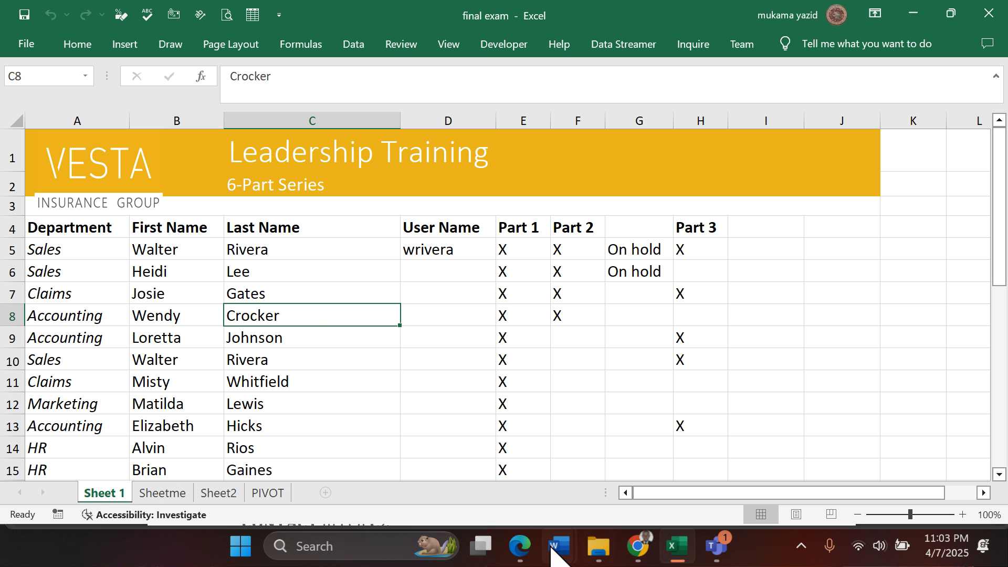
- Copy "hlee." from question 3 of the exam PDF in Edge and paste it into cell D6 of Sheet 1 in Excel
left_click(520, 546)
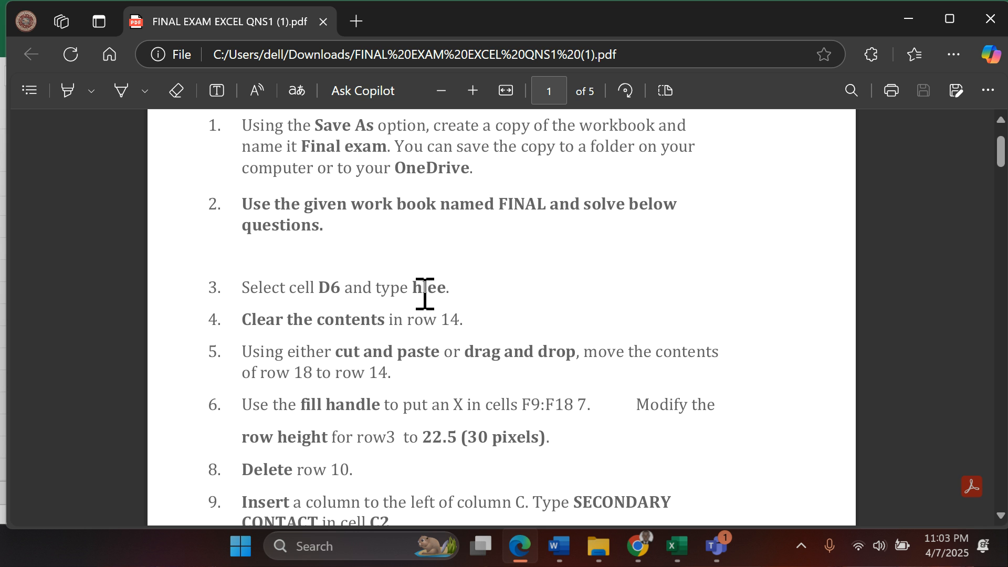
left_click_drag(415, 288, 455, 283)
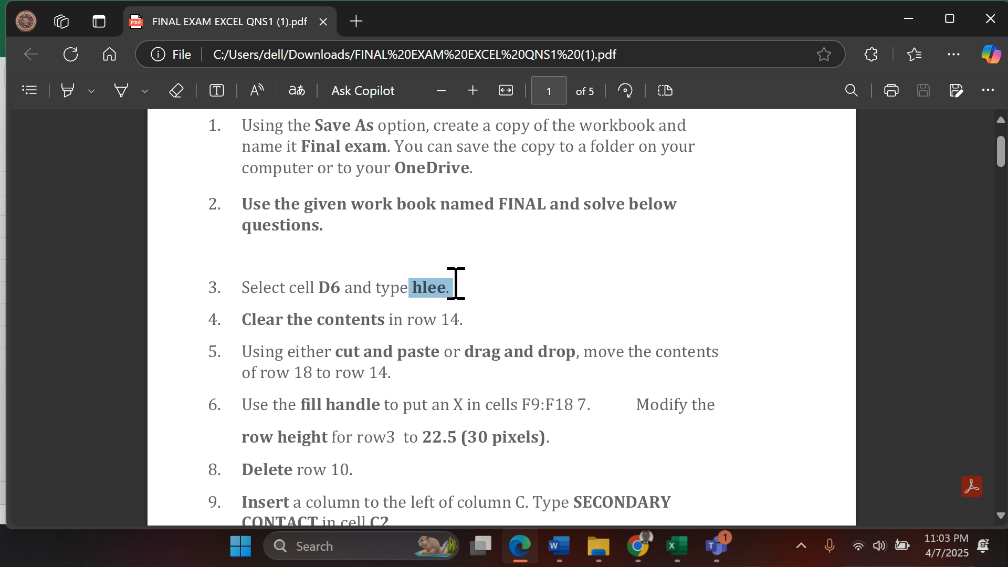
left_click(573, 121)
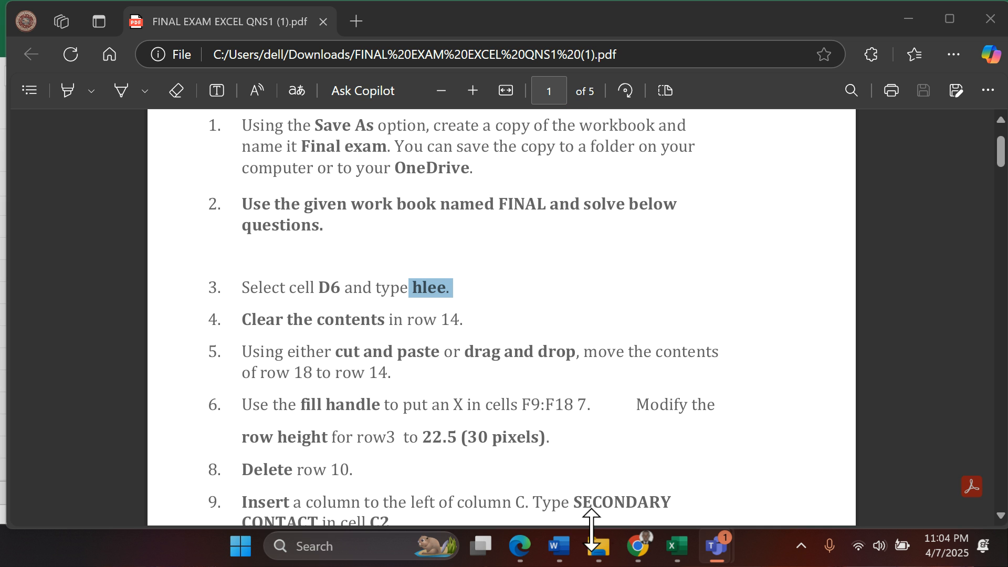
left_click(676, 546)
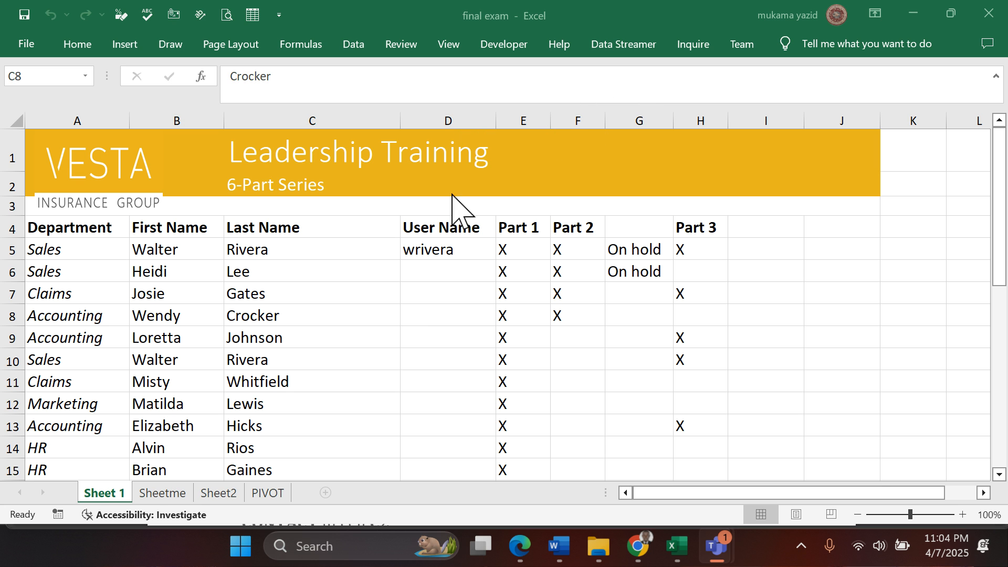
left_click(424, 268)
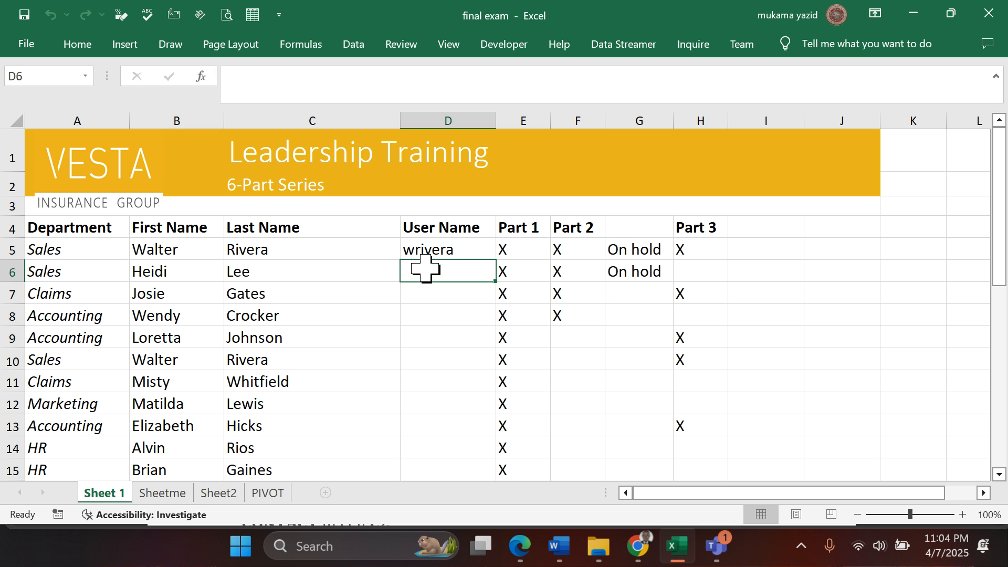
key("ctrl+v")
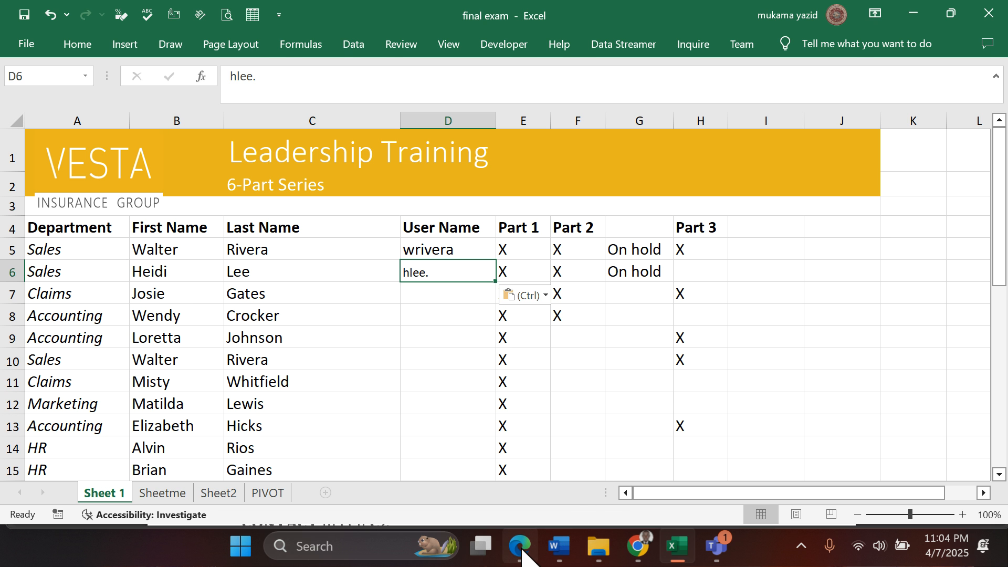
- Check question 4 in the Edge exam PDF and clear the contents of row 14 on Sheet 1 in Excel
left_click(521, 550)
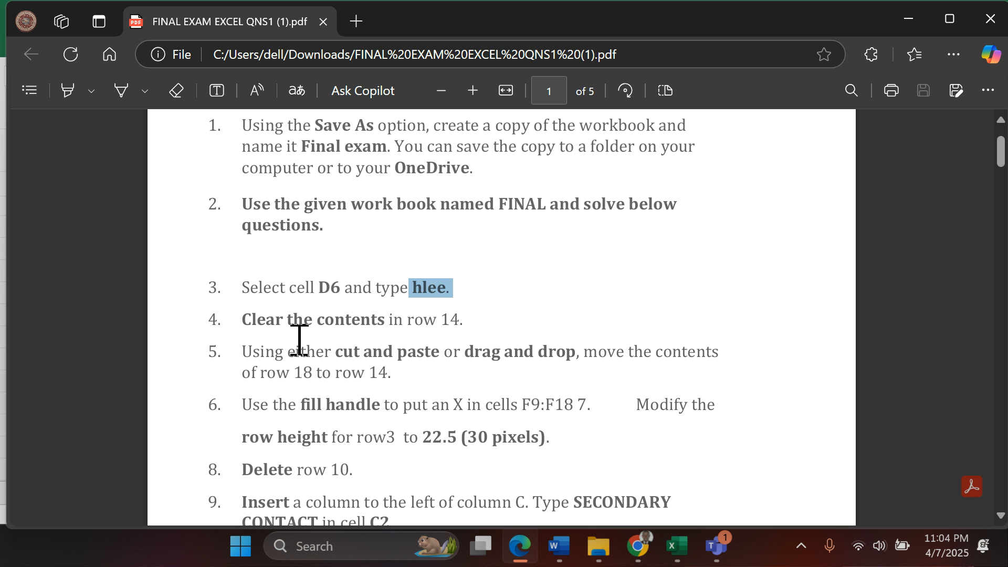
scroll(299, 341, "down", 2)
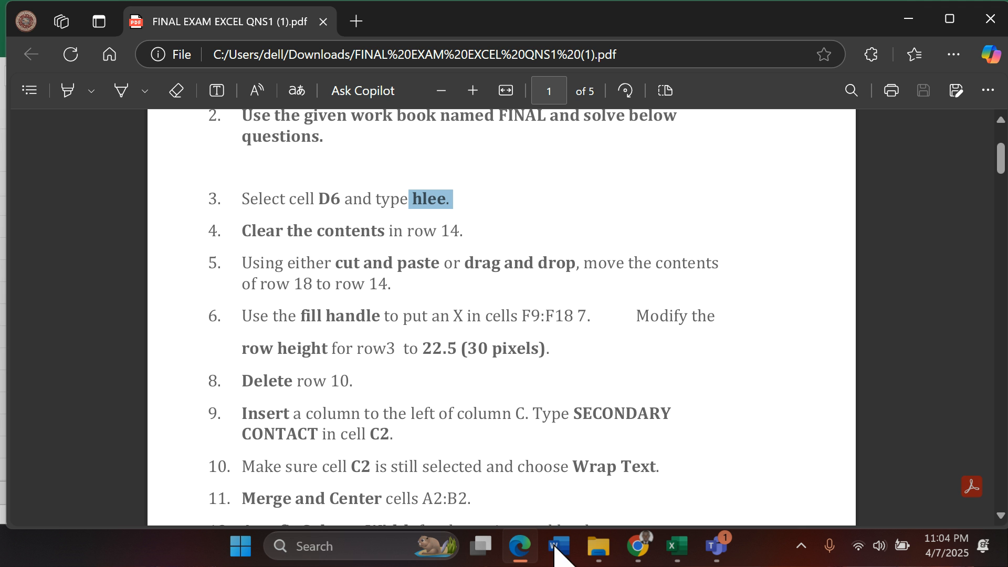
left_click(676, 548)
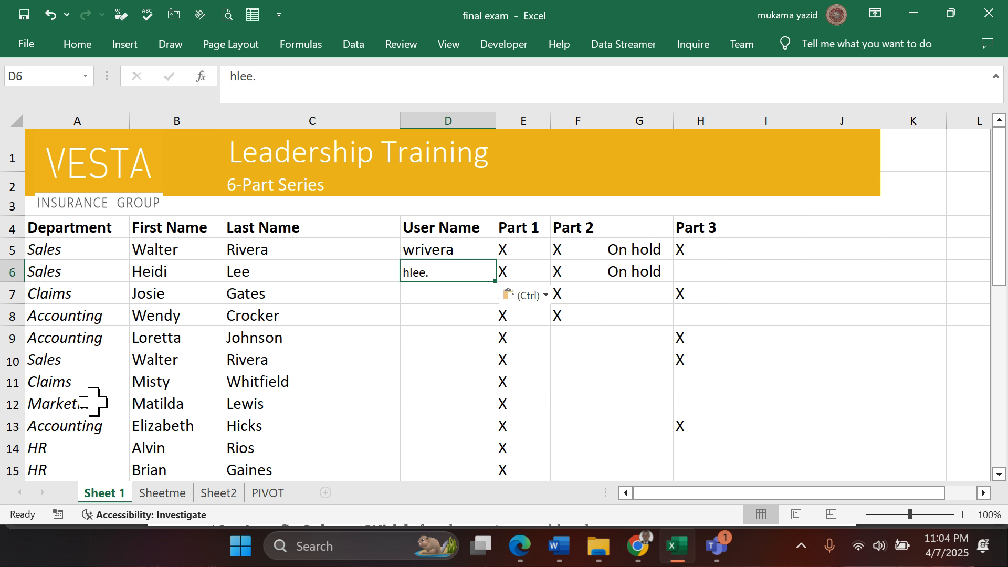
left_click(11, 449)
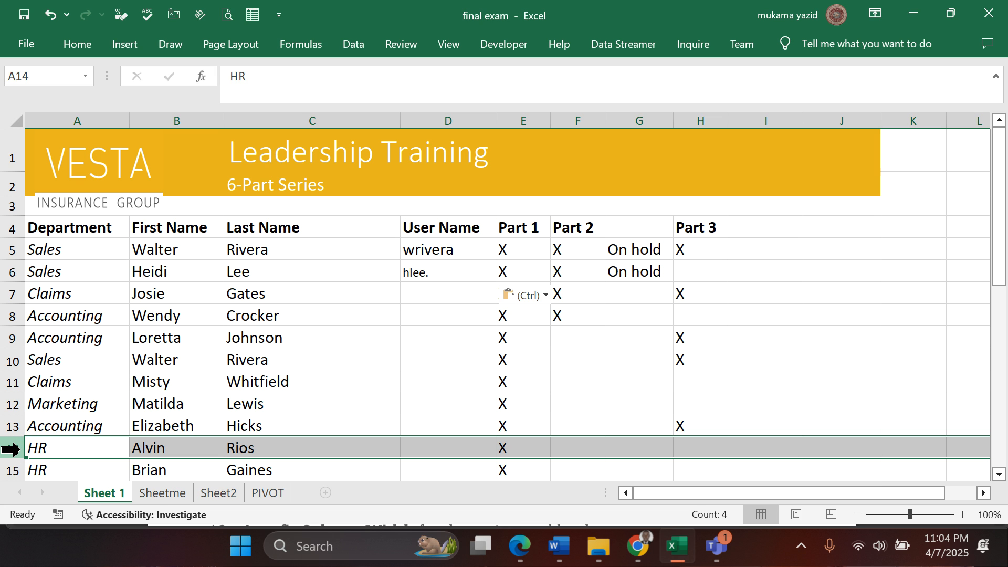
left_click(78, 45)
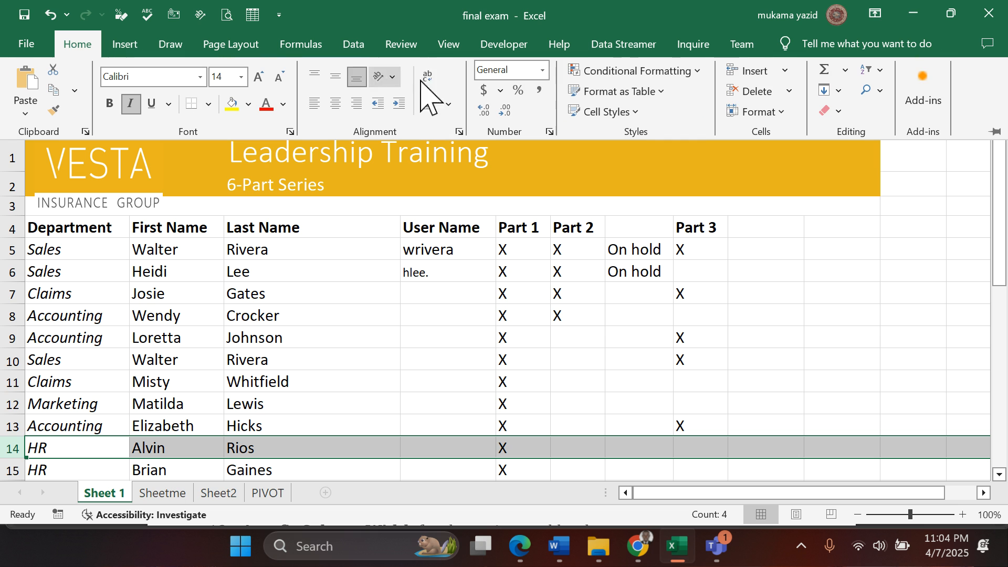
left_click(842, 112)
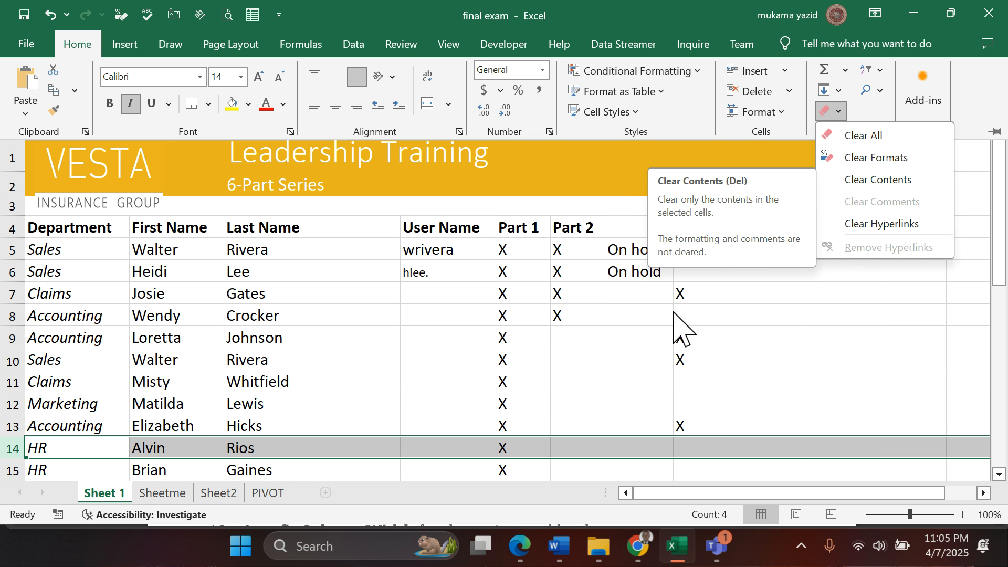
right_click(342, 446)
right_click(342, 448)
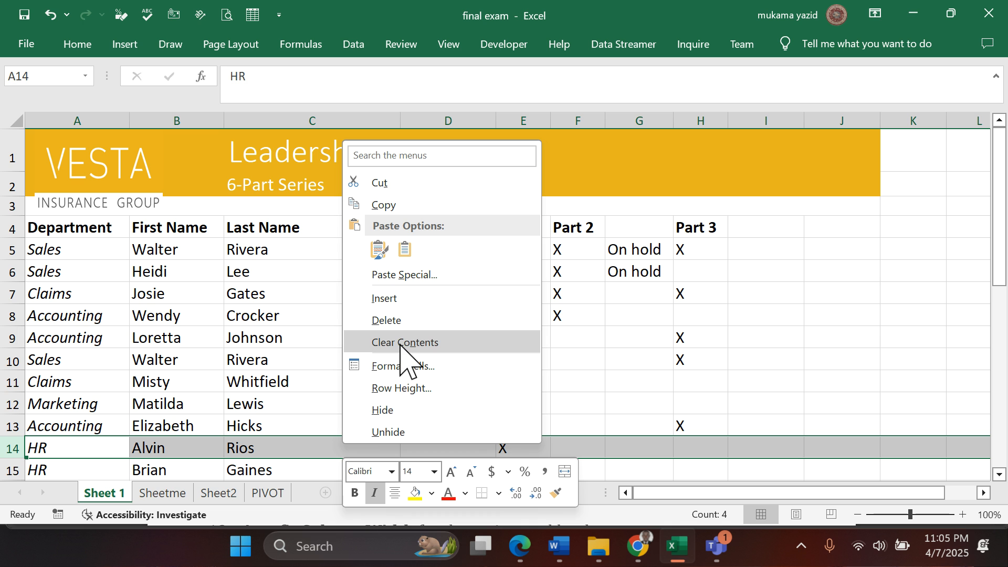
left_click(79, 48)
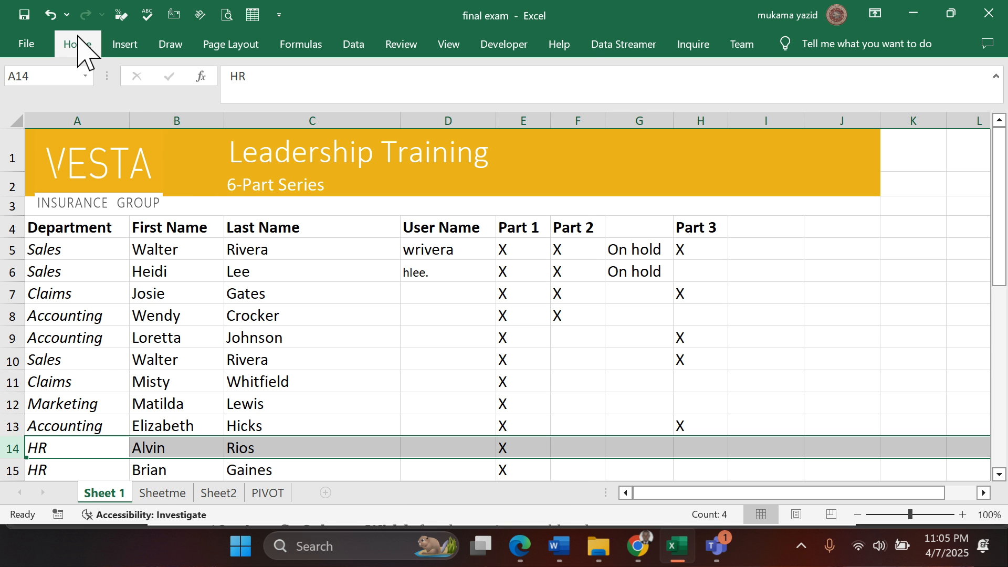
left_click(77, 48)
left_click(77, 48)
left_click(78, 46)
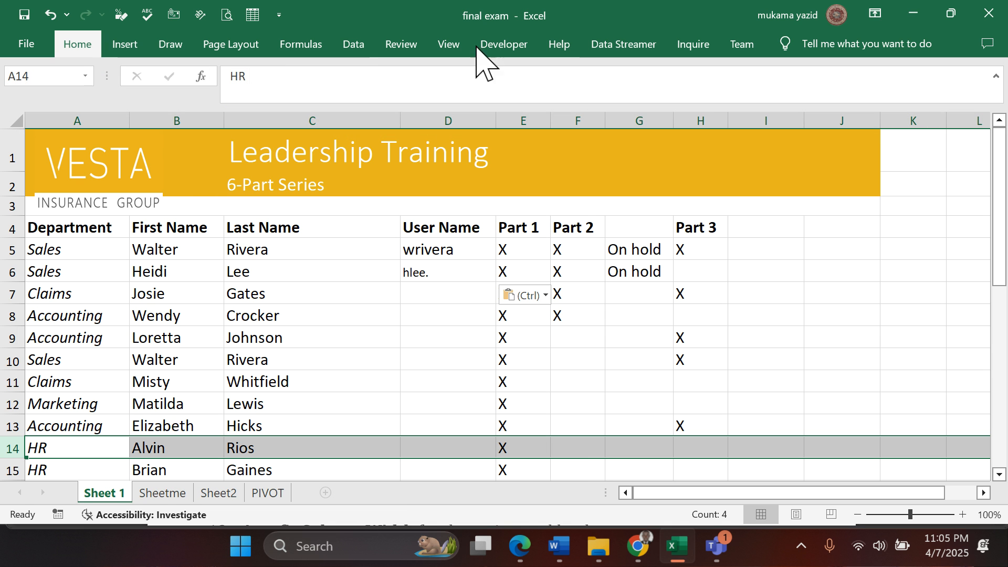
left_click(837, 110)
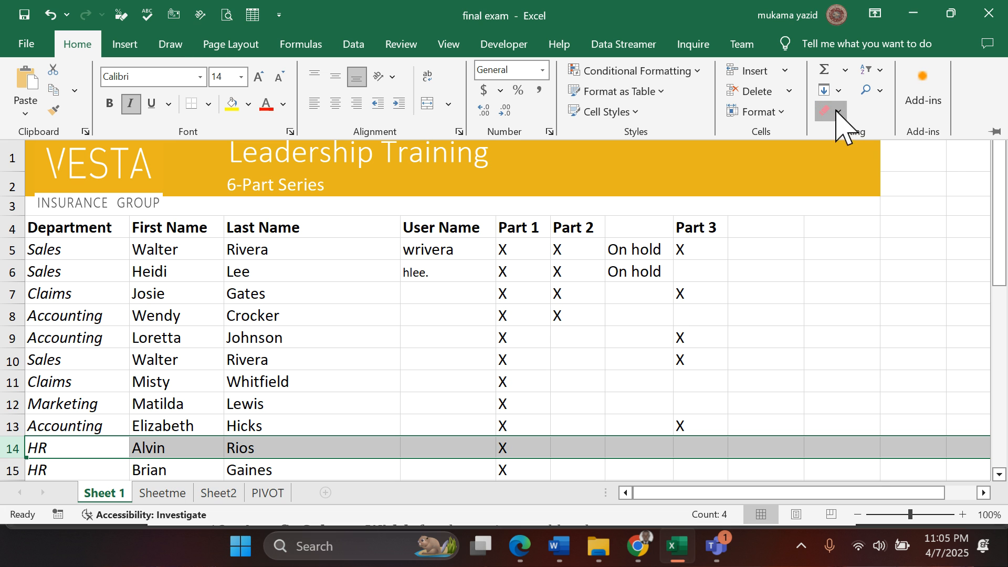
left_click(868, 185)
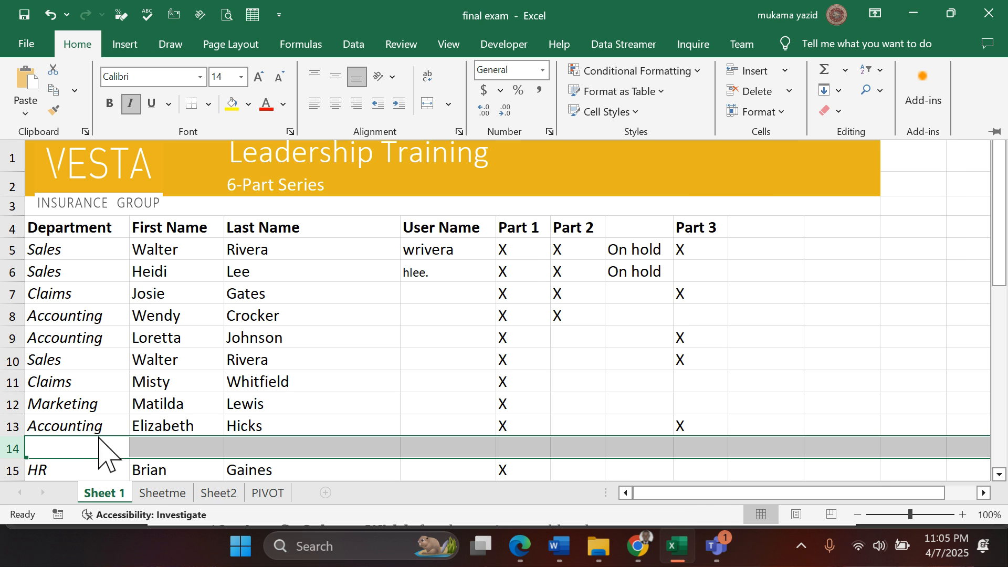
- Switch to the exam PDF in Edge, fit it to the page width and read question 5
left_click(520, 546)
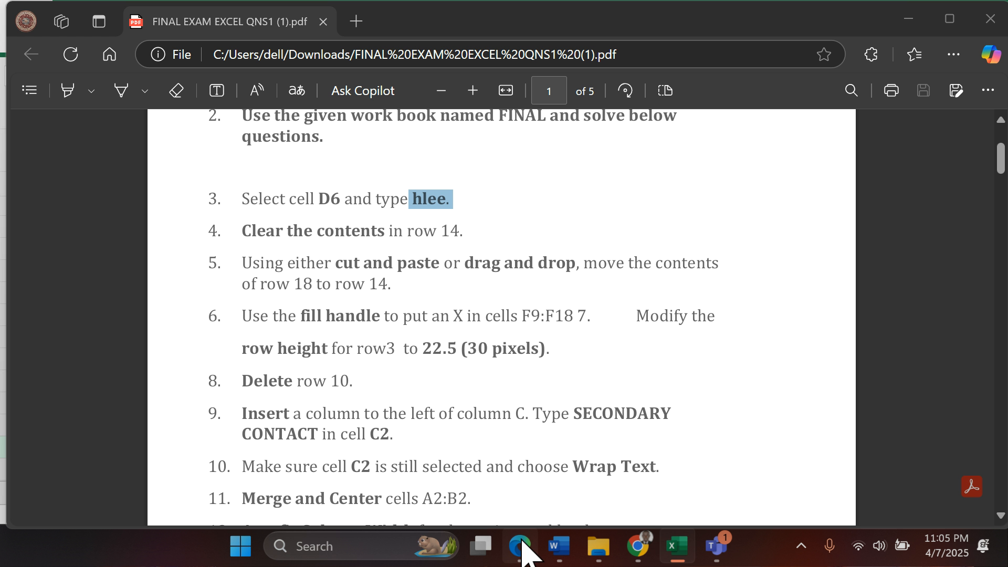
scroll(356, 307, "down", 1)
scroll(356, 307, "down", 1)
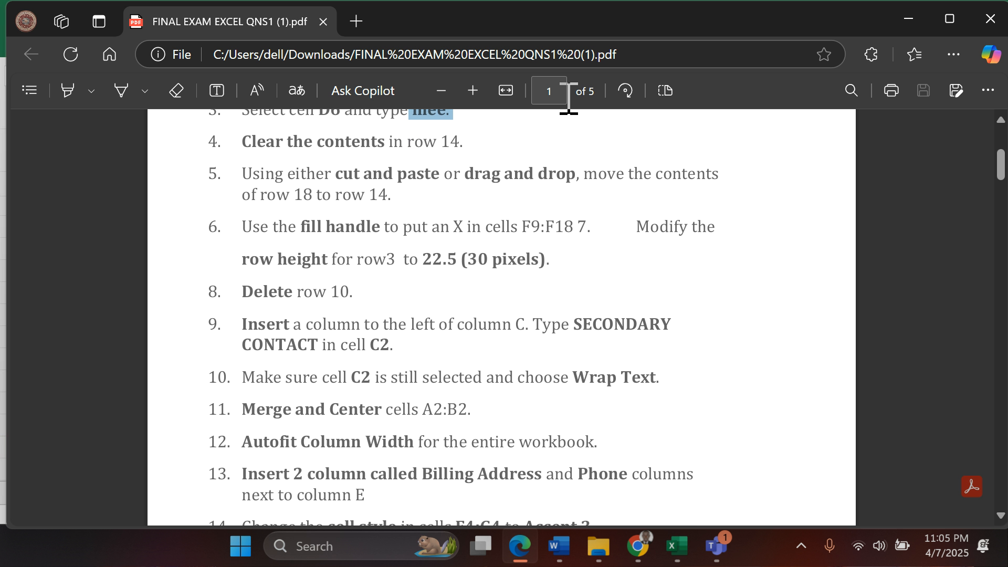
left_click(506, 91)
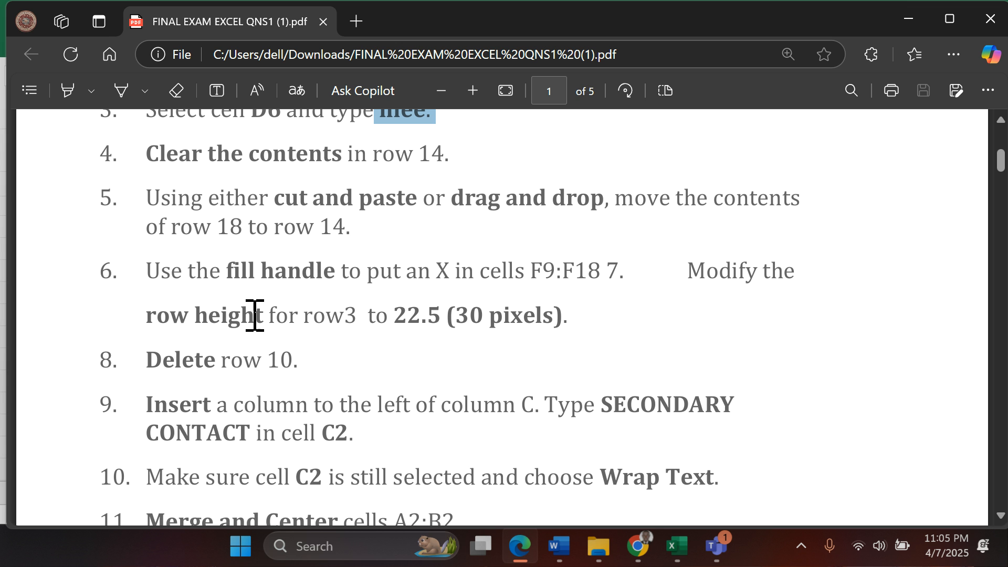
scroll(267, 314, "up", 2)
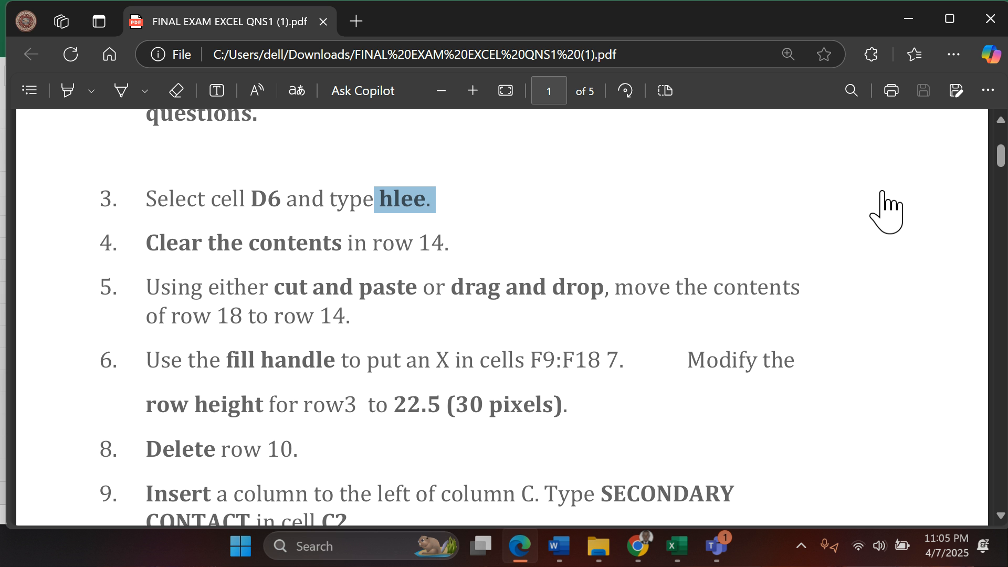
- Admit the participant waiting in the Teams meeting lobby and minimize the meeting window
left_click(911, 222)
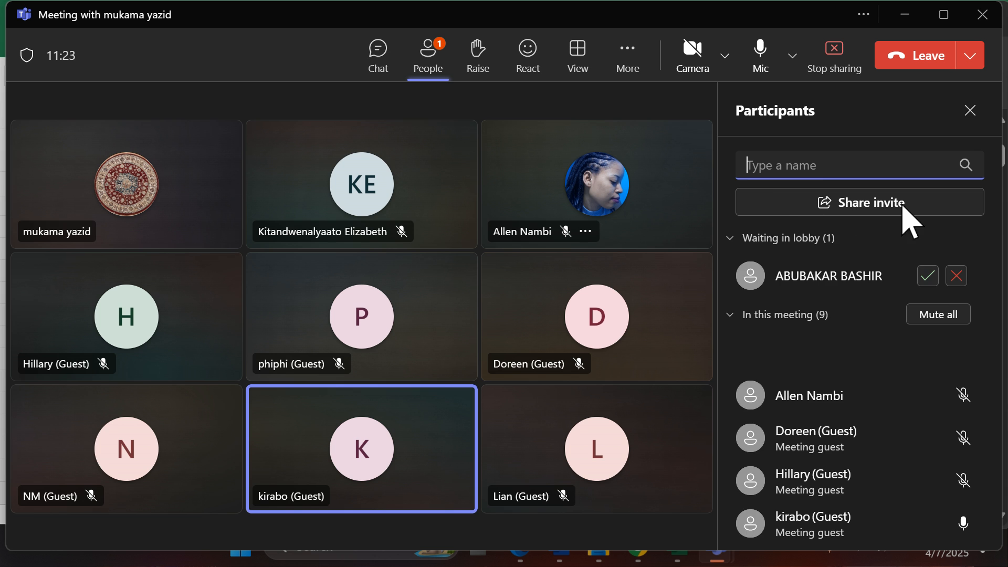
left_click(928, 276)
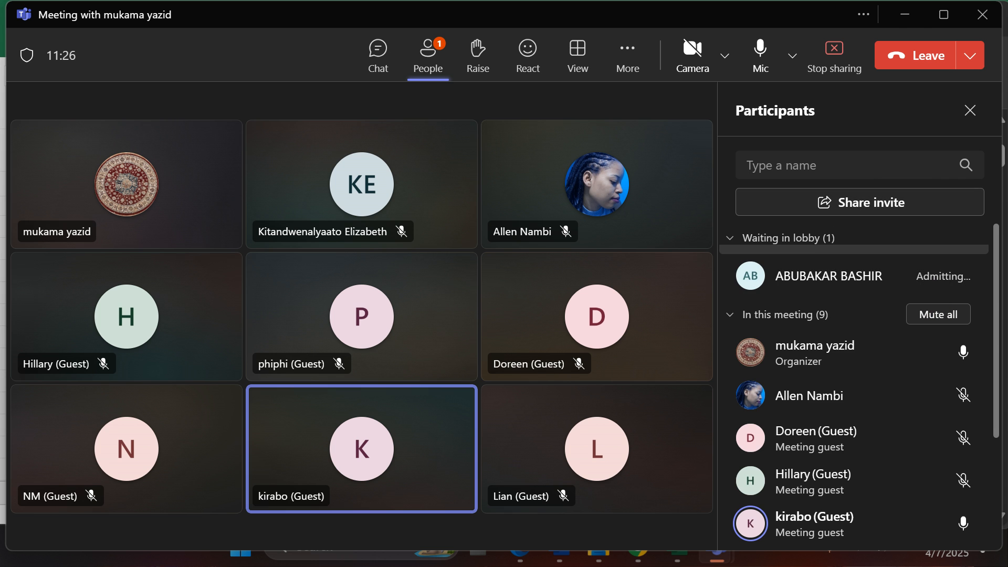
left_click(904, 20)
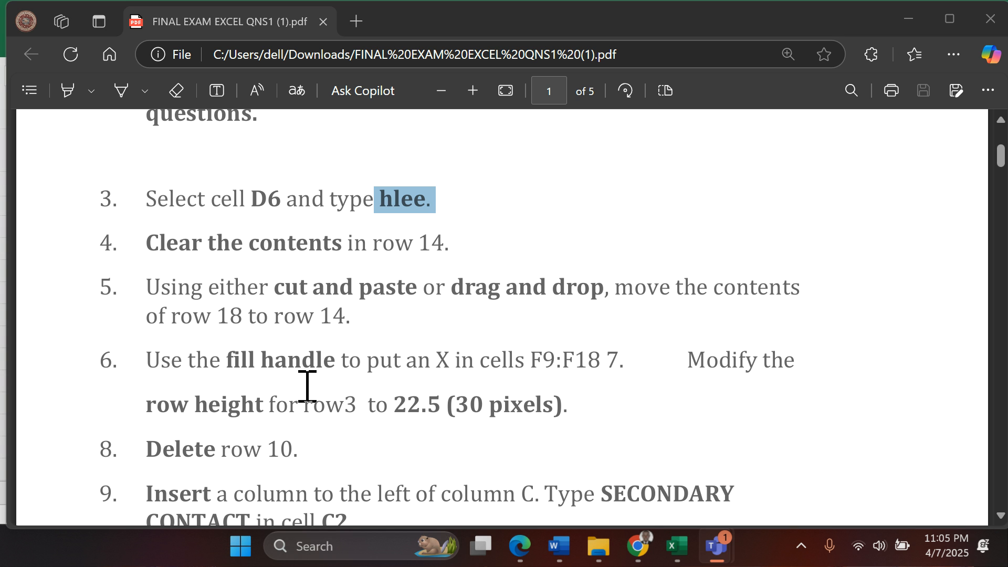
- Switch to the final exam workbook in Excel and move the contents of row 18 to row 14 on Sheet 1
scroll(308, 386, "down", 2)
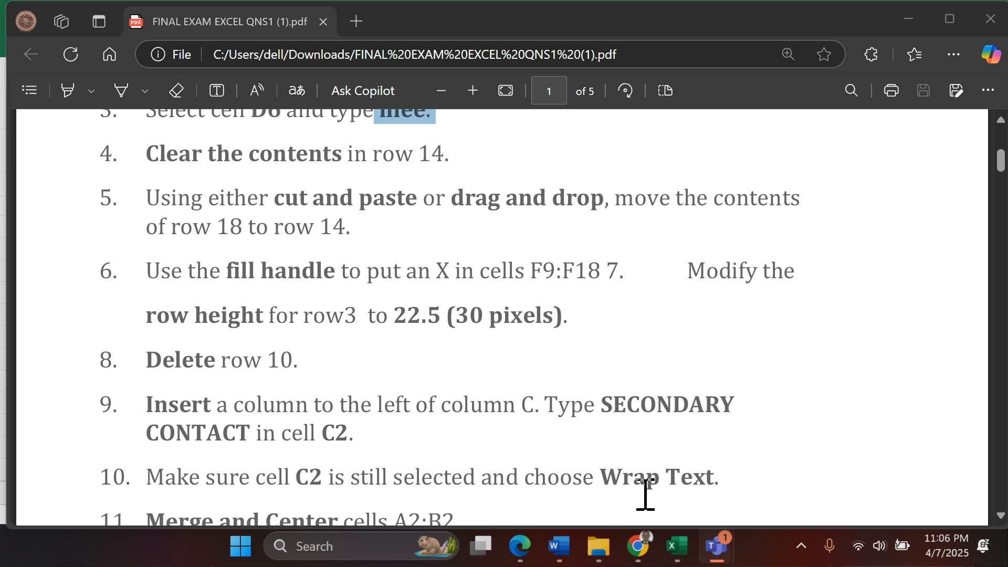
left_click(674, 546)
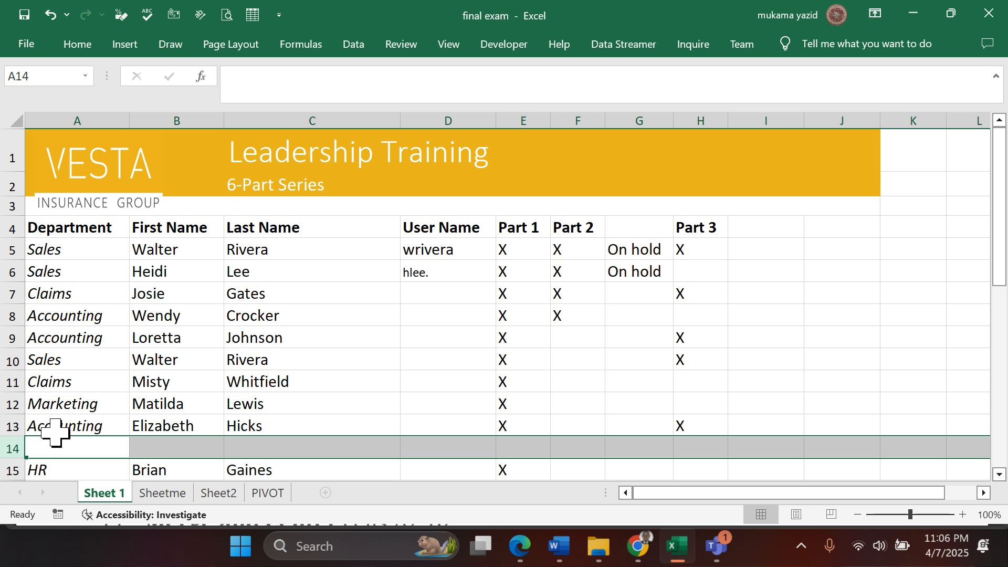
scroll(117, 408, "down", 2)
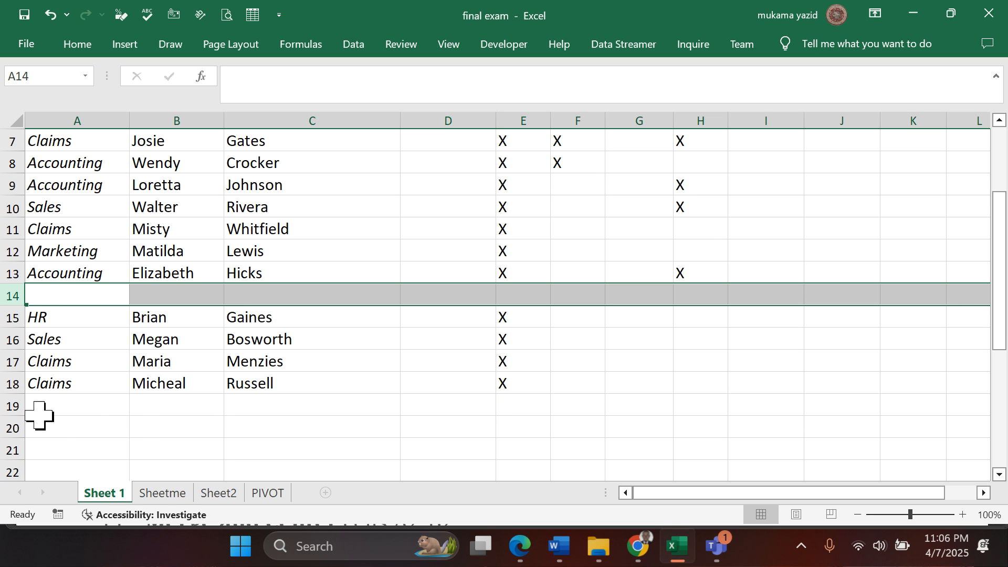
left_click(14, 384)
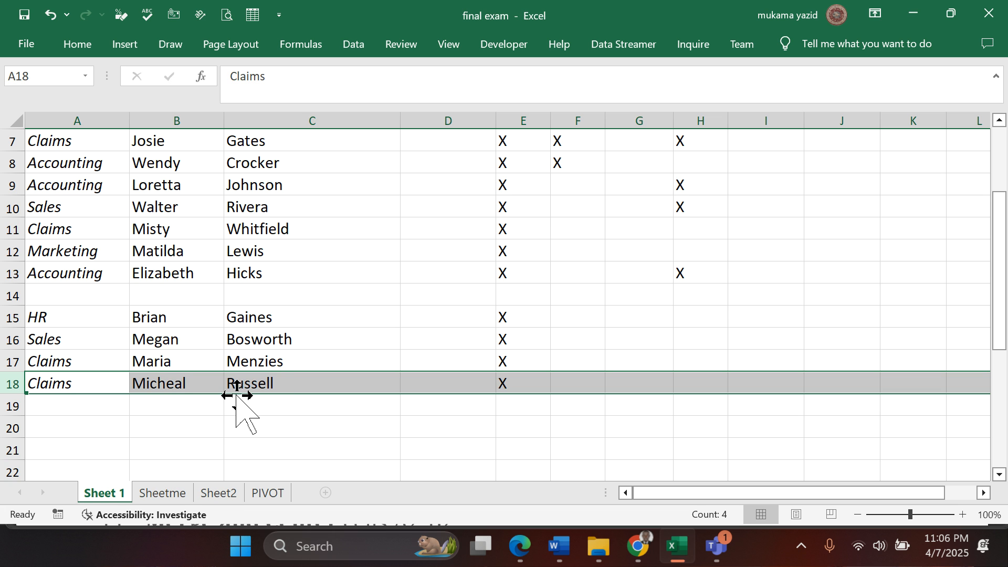
left_click_drag(237, 395, 228, 304)
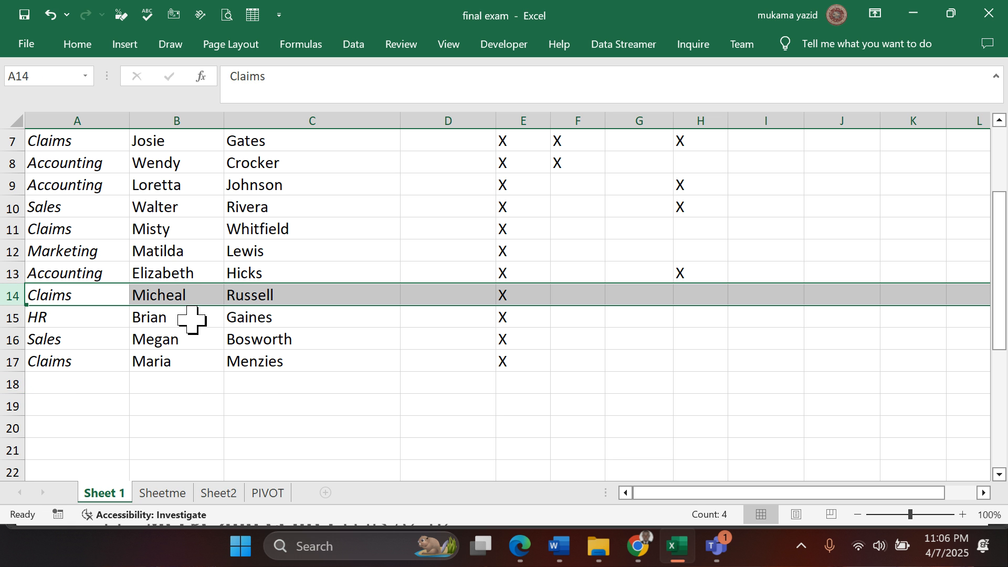
- Check question 6 in the Edge PDF and fill the X from F8 down through F18 on Sheet 1 in Excel
left_click(521, 548)
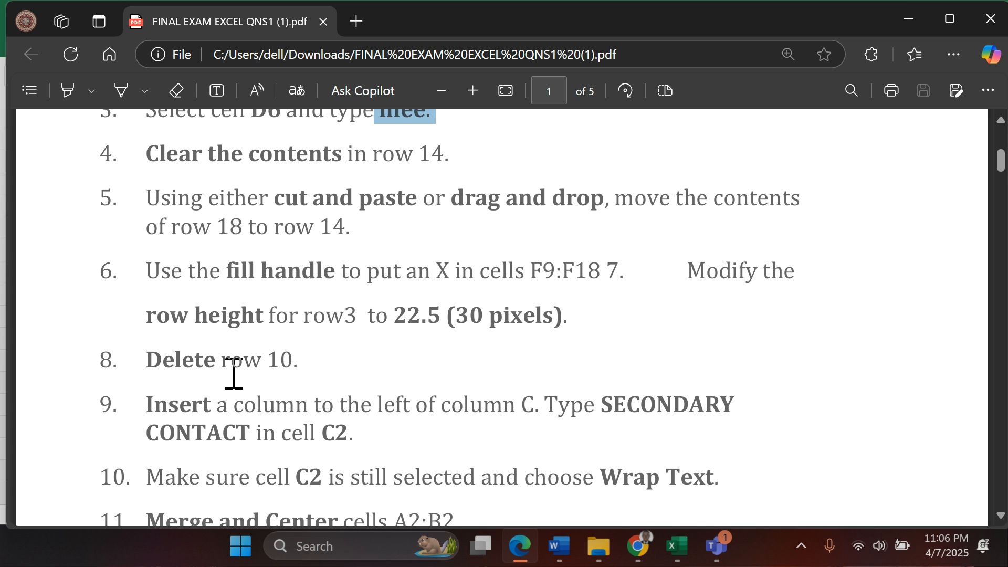
scroll(233, 374, "down", 2)
scroll(232, 373, "up", 2)
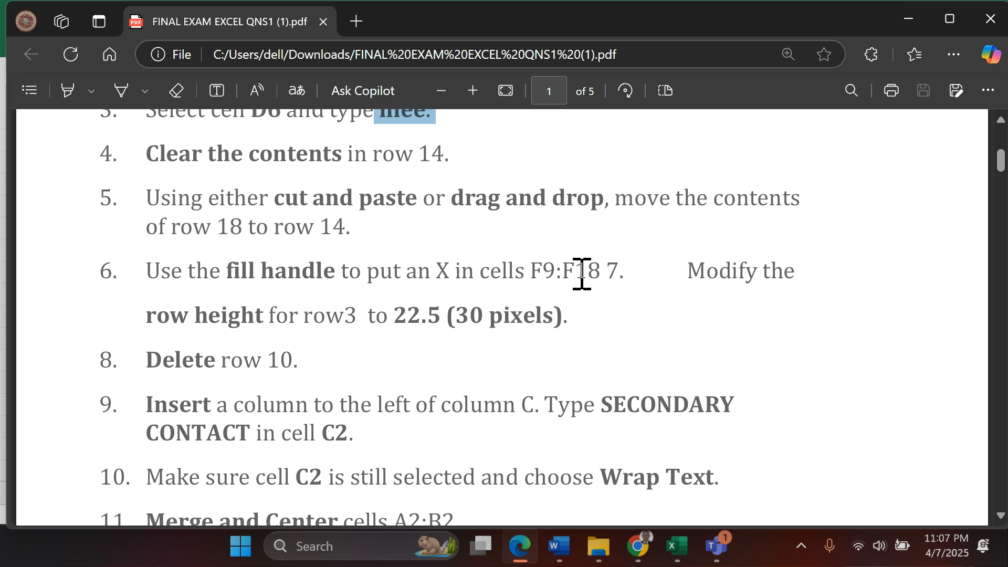
left_click(677, 546)
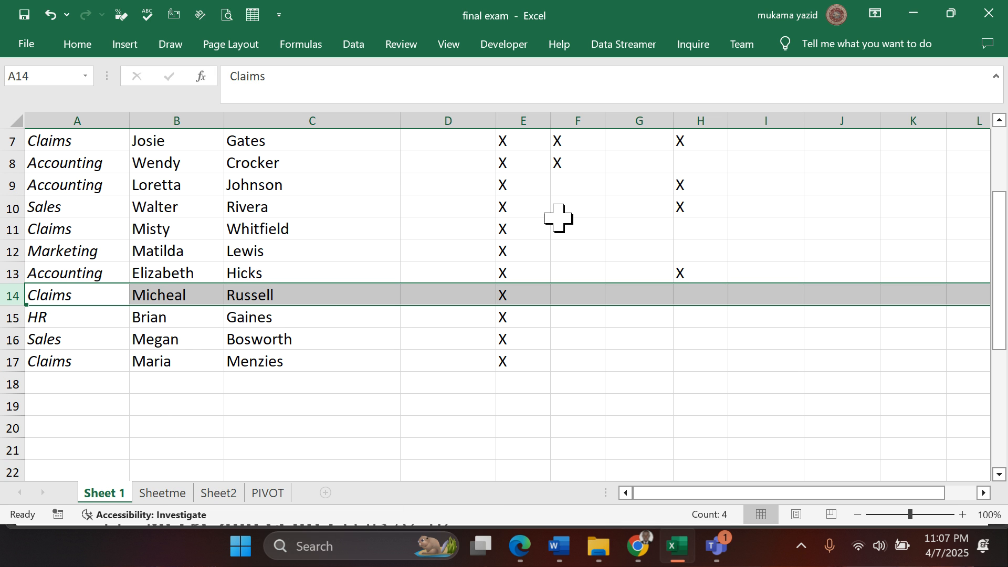
left_click(575, 167)
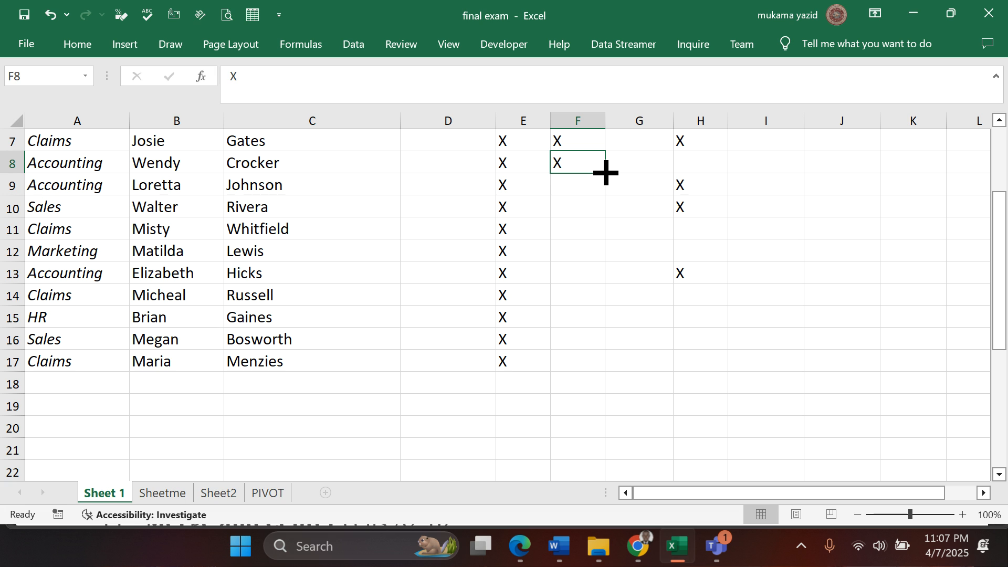
left_click_drag(605, 171, 612, 391)
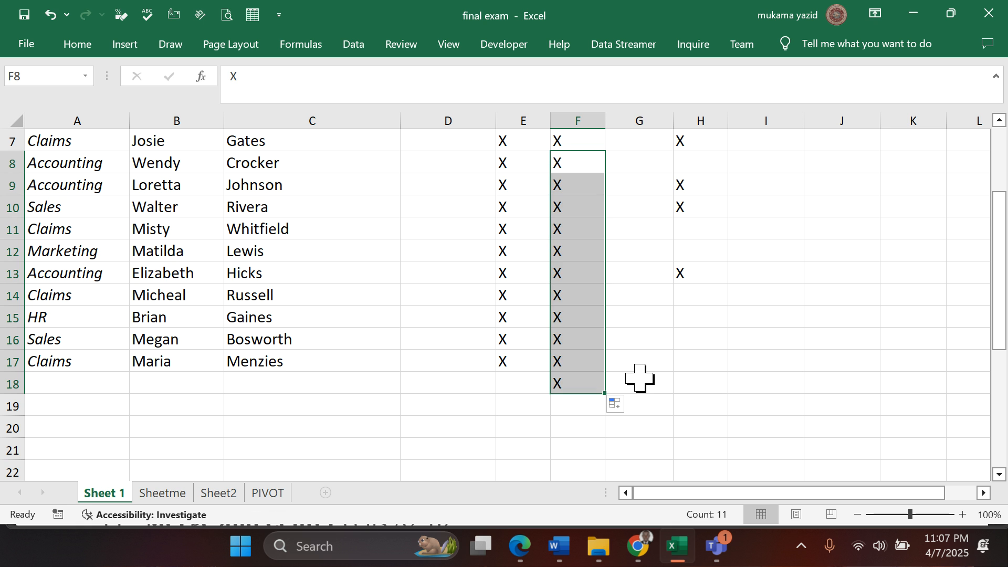
left_click(639, 377)
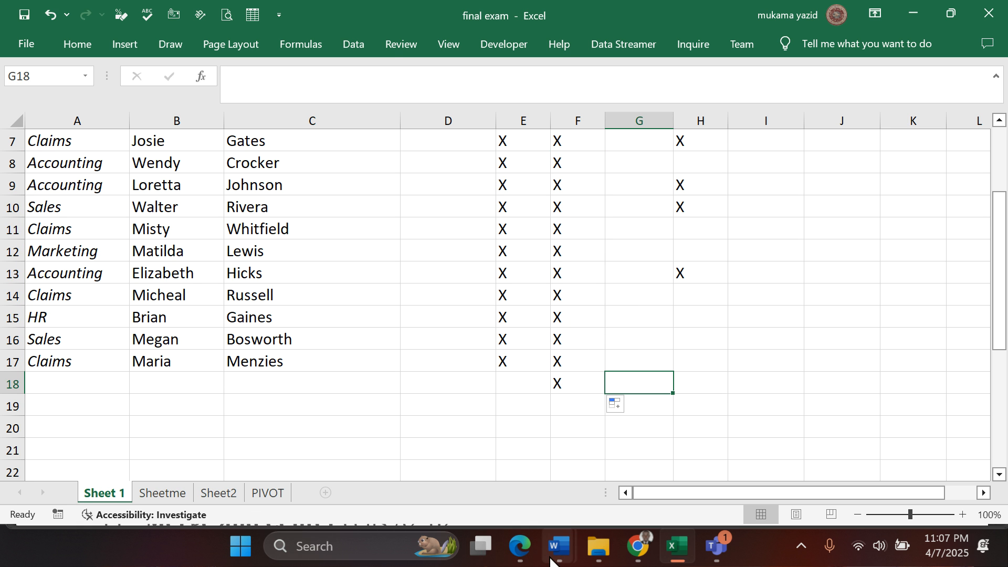
- Check question 7 in the Edge PDF and set the height of row 3 to 22.5 on Sheet 1 in Excel
left_click(530, 556)
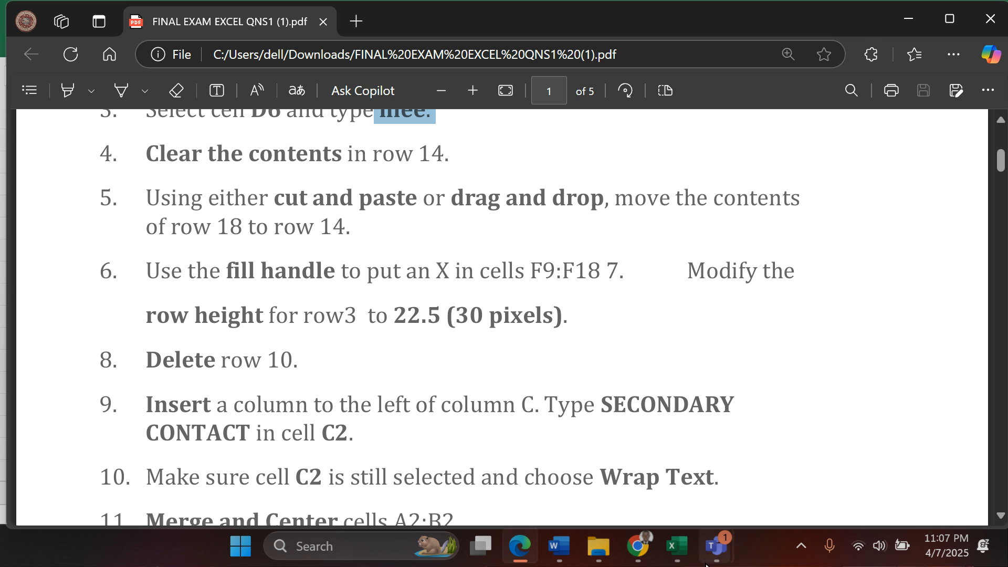
left_click(675, 547)
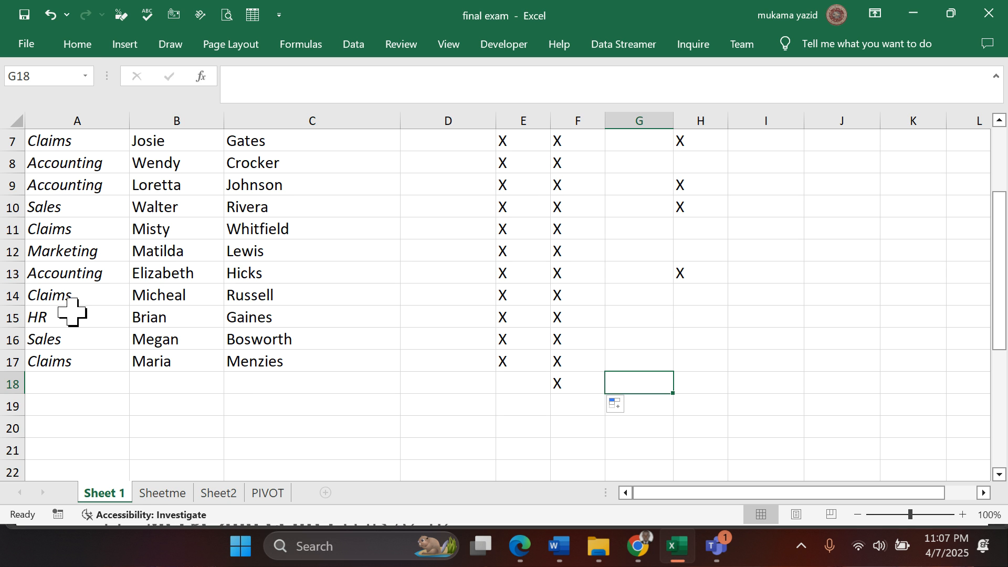
scroll(45, 283, "up", 2)
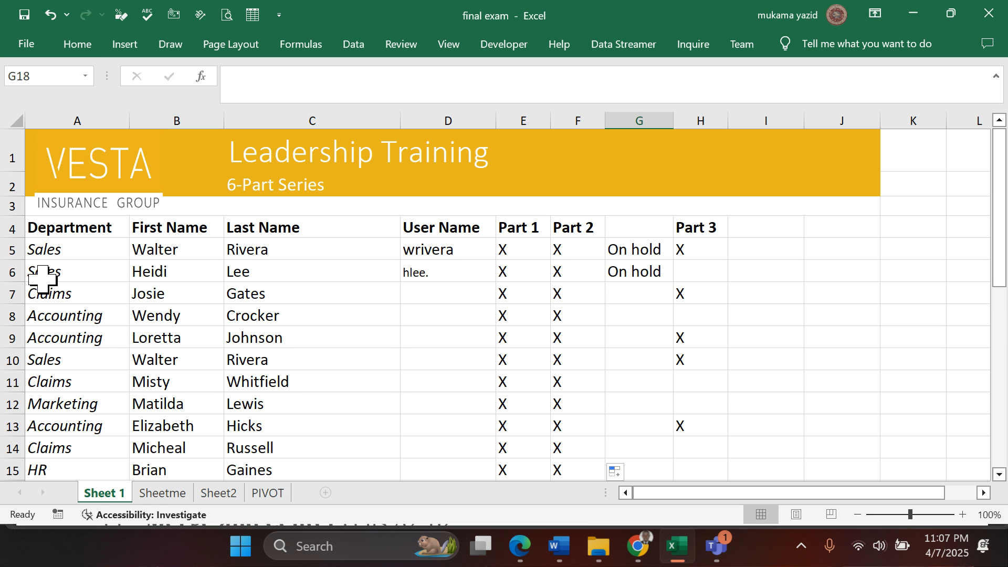
left_click(4, 206)
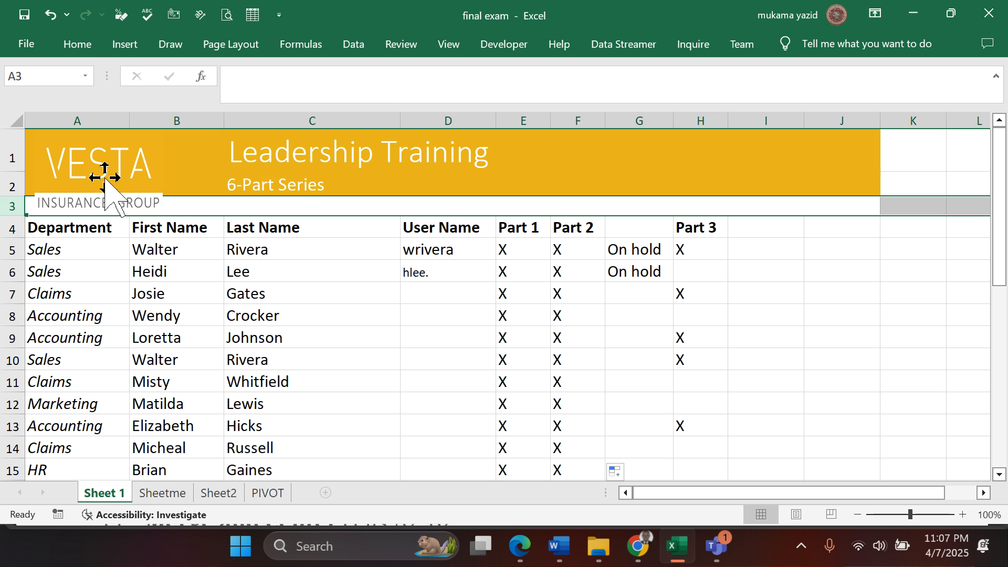
left_click(78, 45)
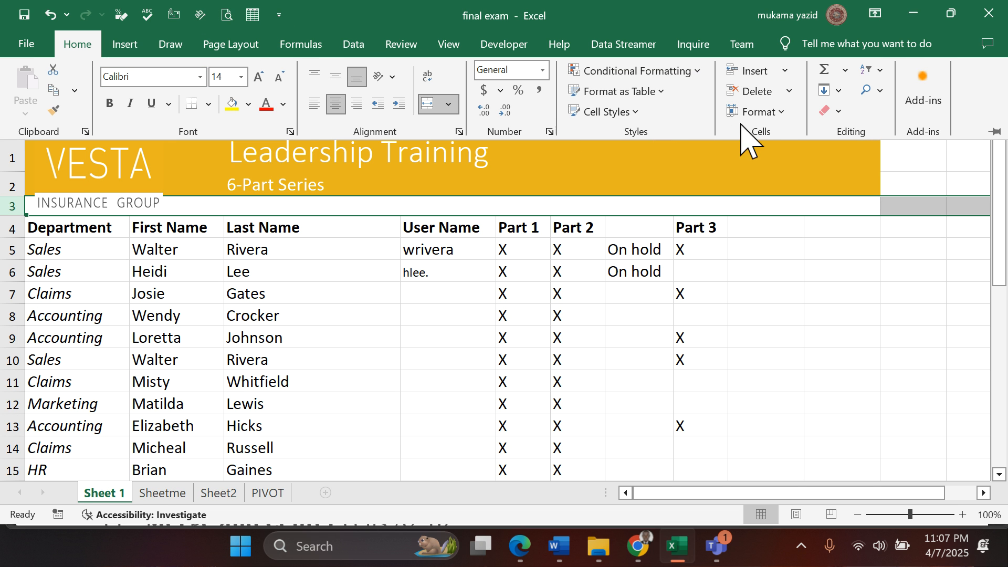
left_click(785, 112)
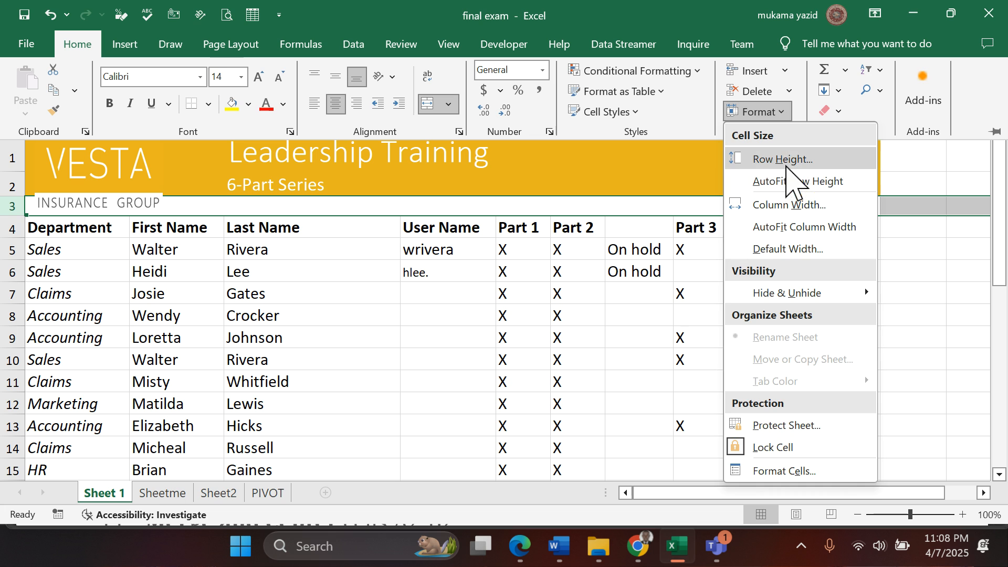
left_click(782, 159)
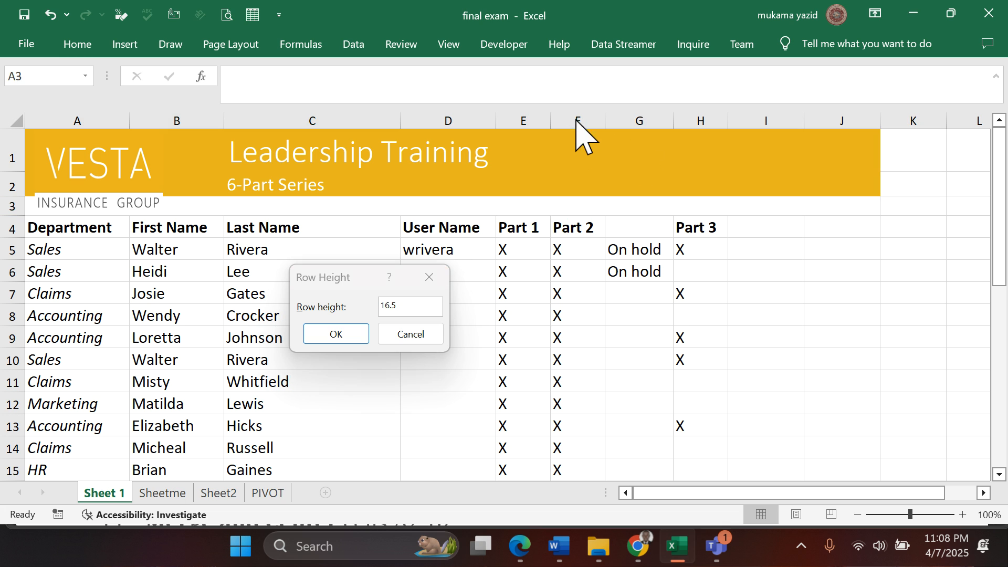
left_click(406, 309)
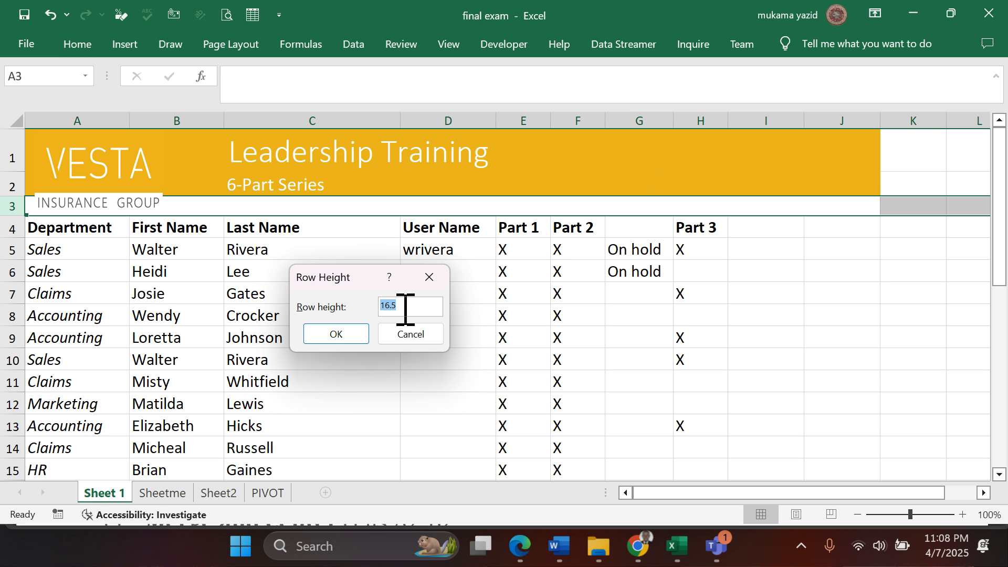
type("22")
left_click(334, 336)
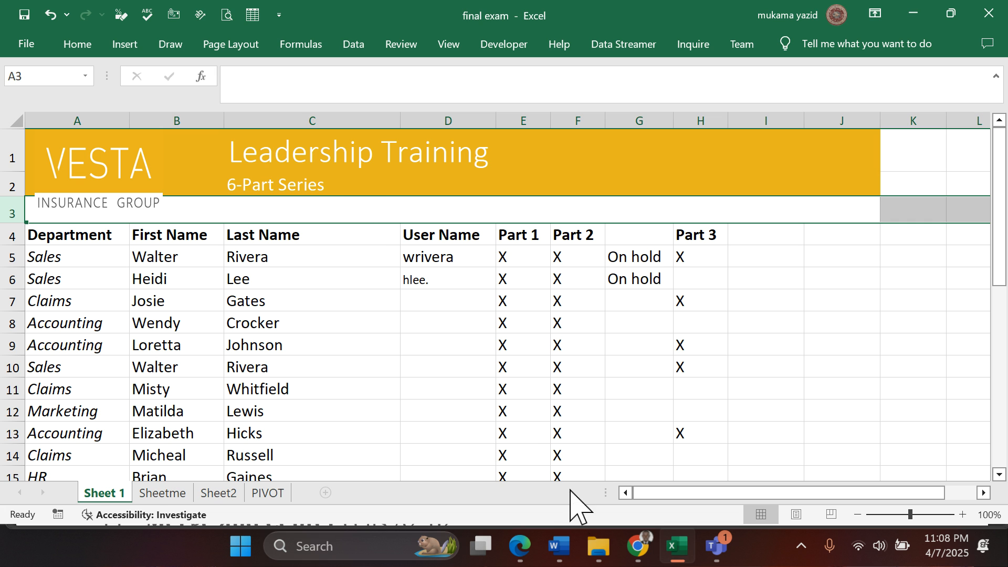
- Check question 8 in the Edge PDF and delete row 10 from Sheet 1 in Excel
left_click(522, 546)
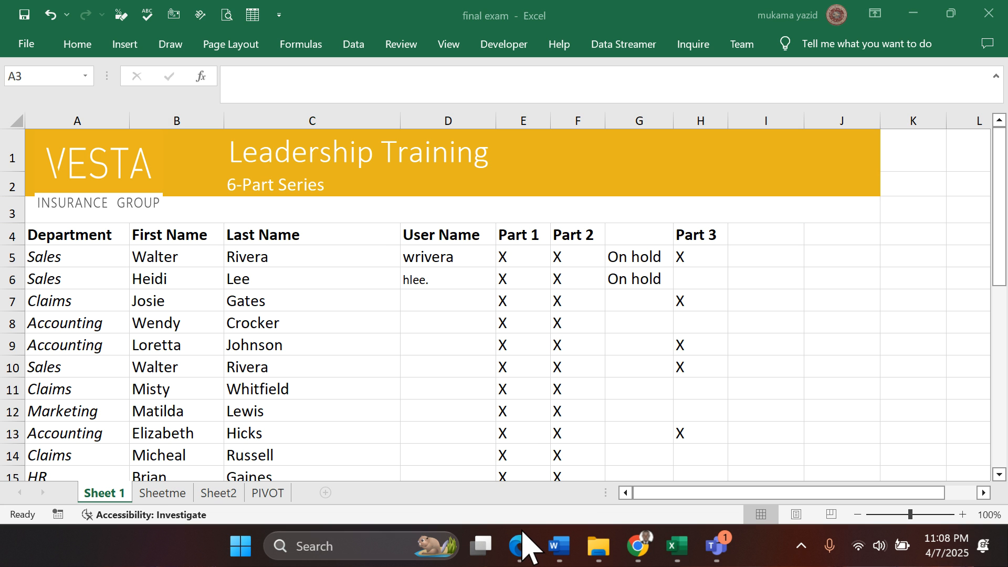
left_click(522, 546)
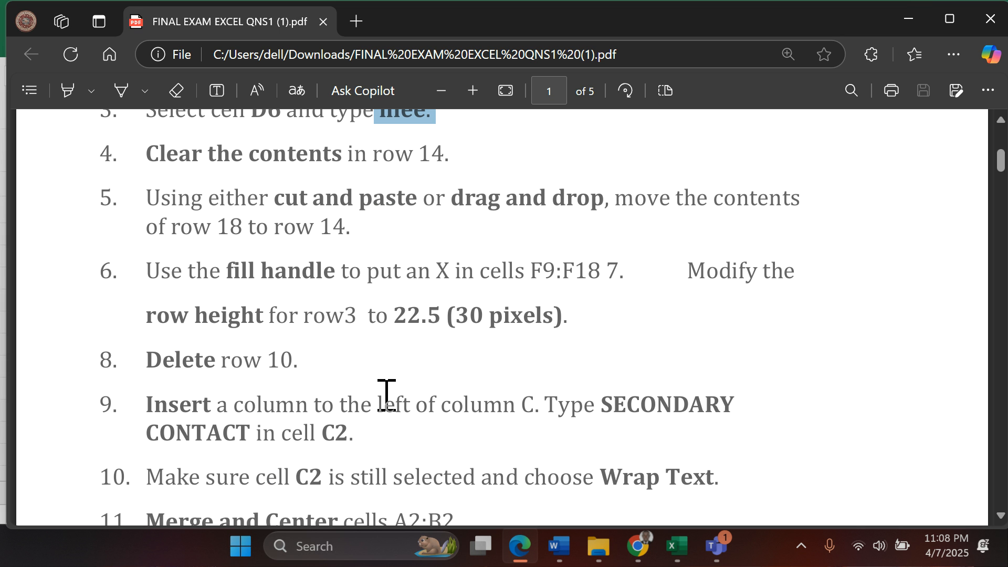
scroll(387, 393, "down", 2)
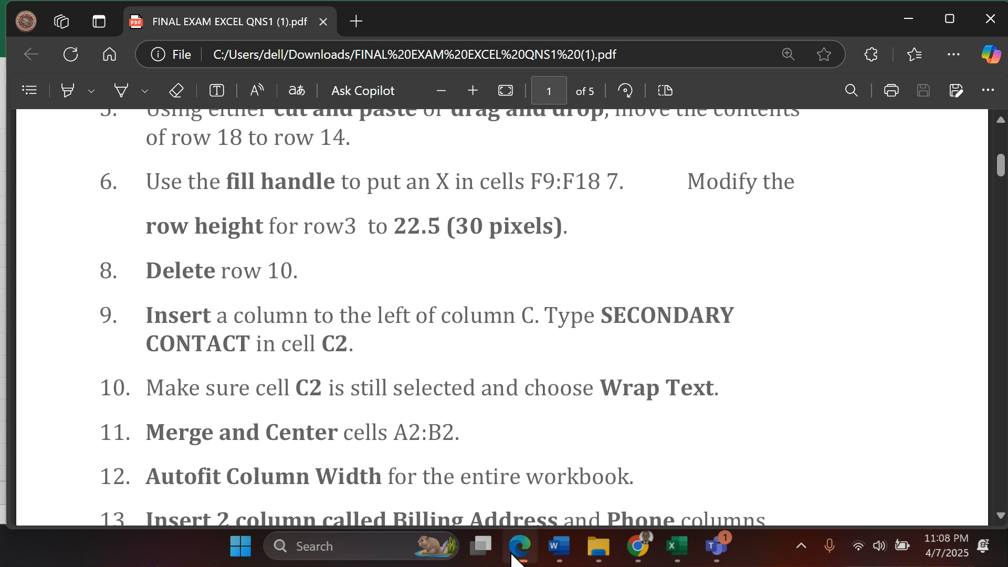
left_click(676, 546)
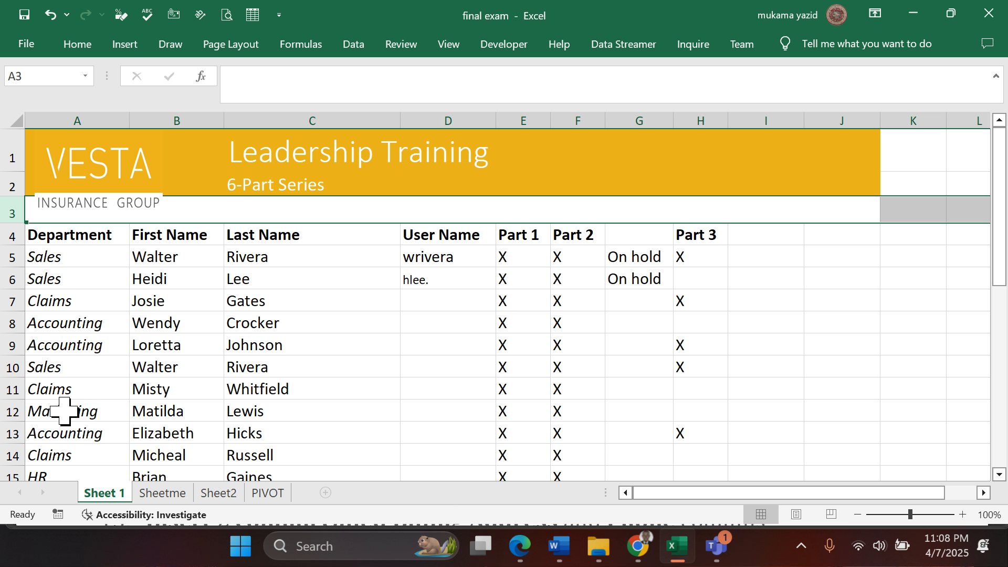
left_click(5, 366)
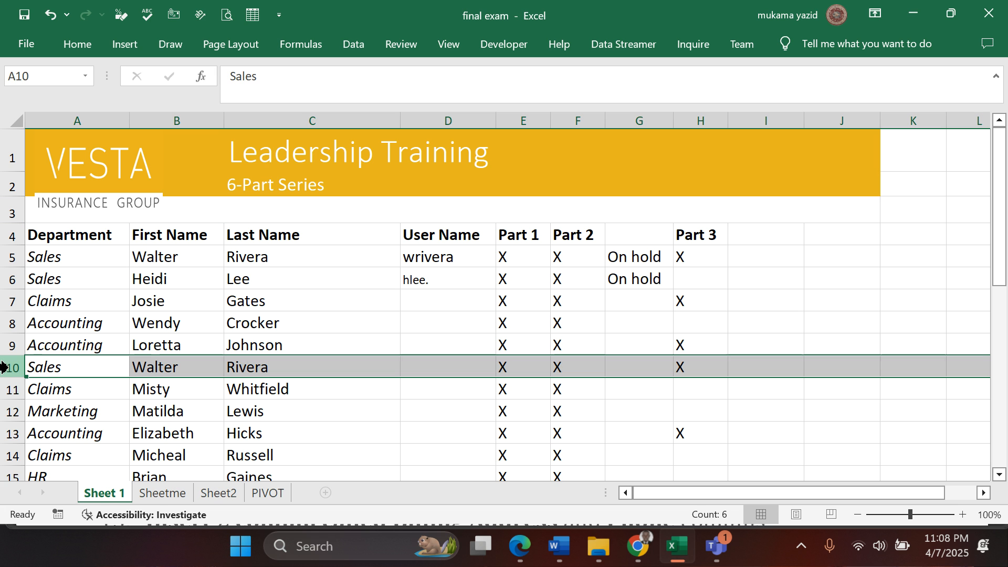
right_click(83, 364)
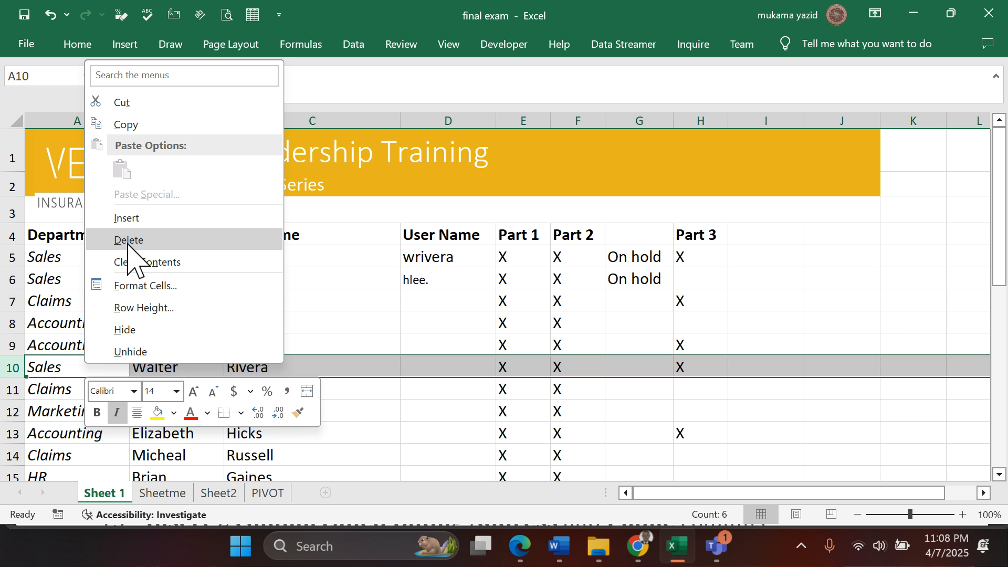
left_click(76, 49)
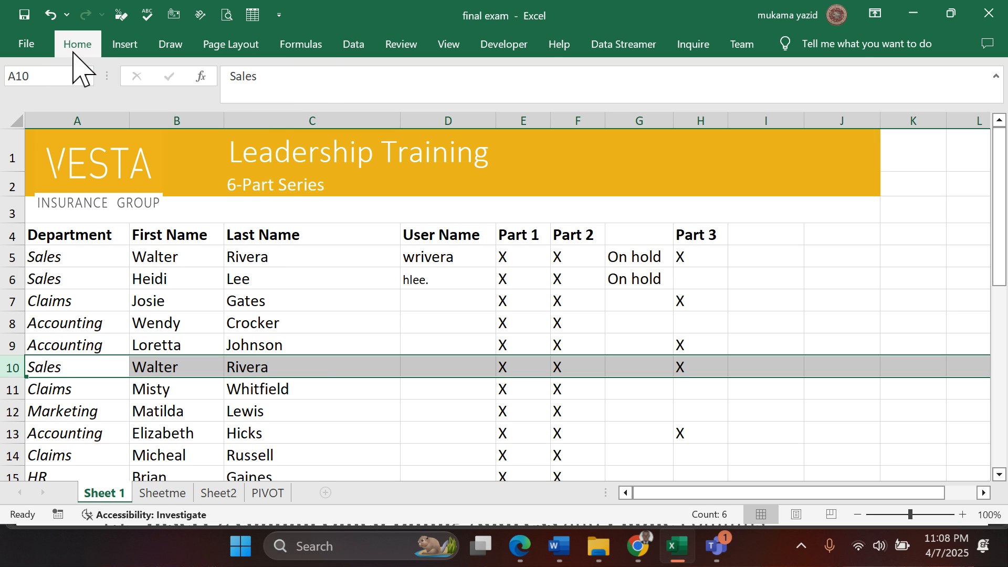
left_click(74, 50)
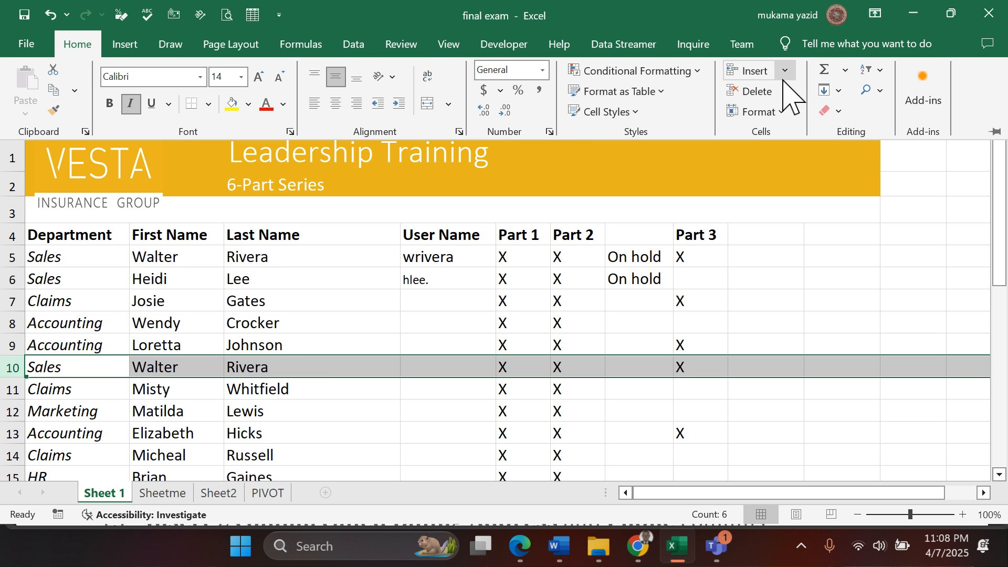
left_click(790, 92)
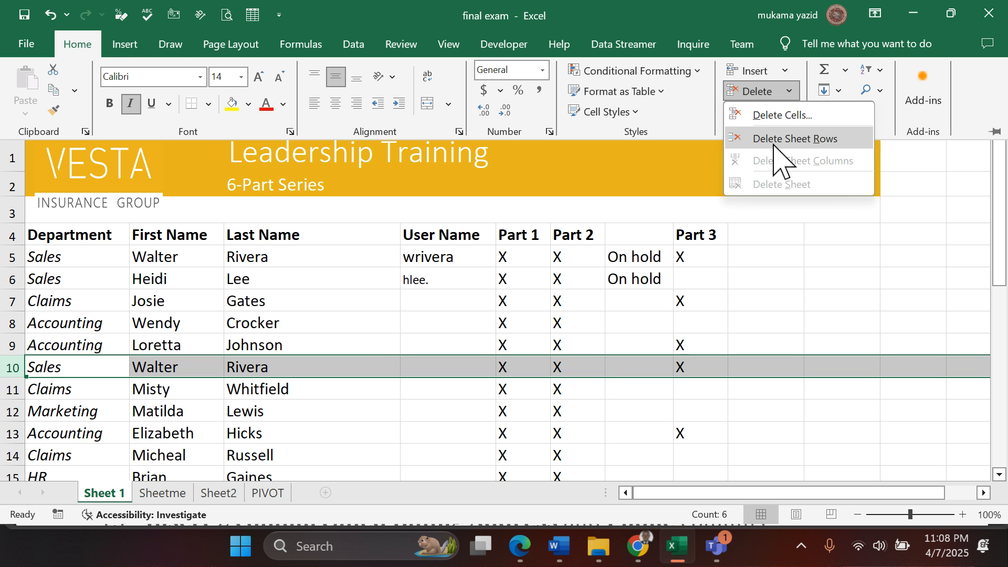
left_click(811, 141)
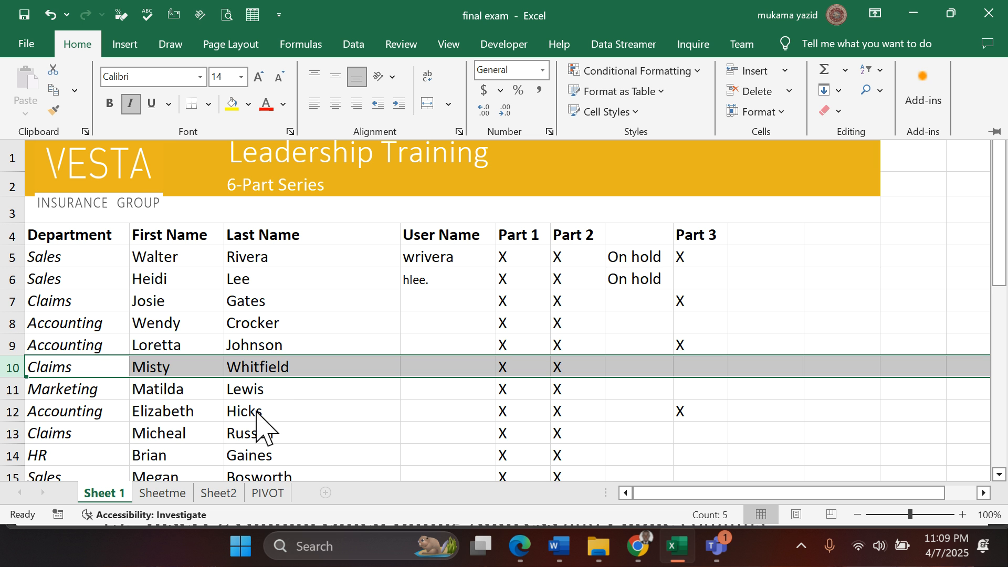
- Look over the rows of Sheet 1, read question 9 in the Edge PDF and return to the Excel workbook
scroll(258, 420, "down", 2)
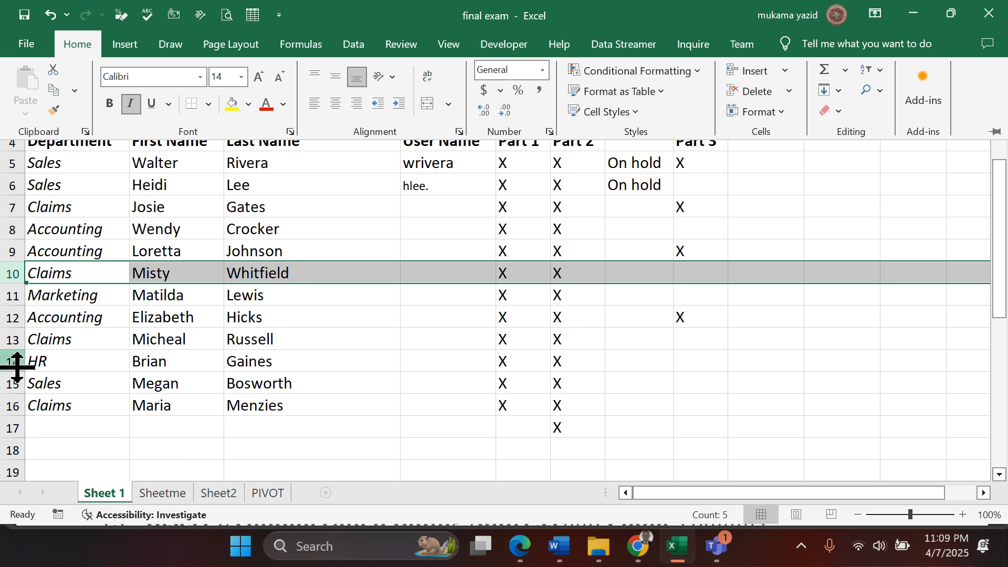
scroll(116, 368, "up", 2)
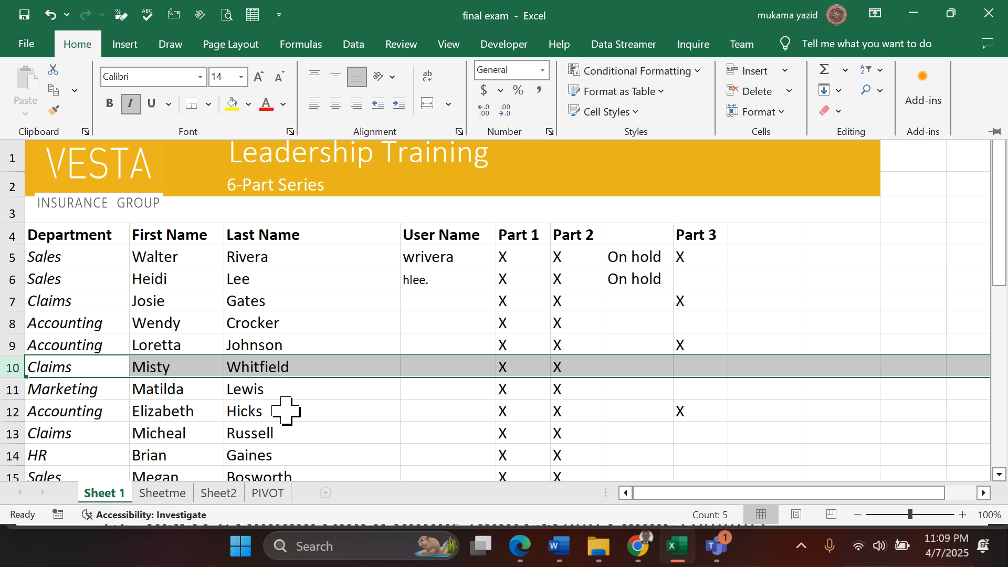
scroll(289, 300, "down", 3)
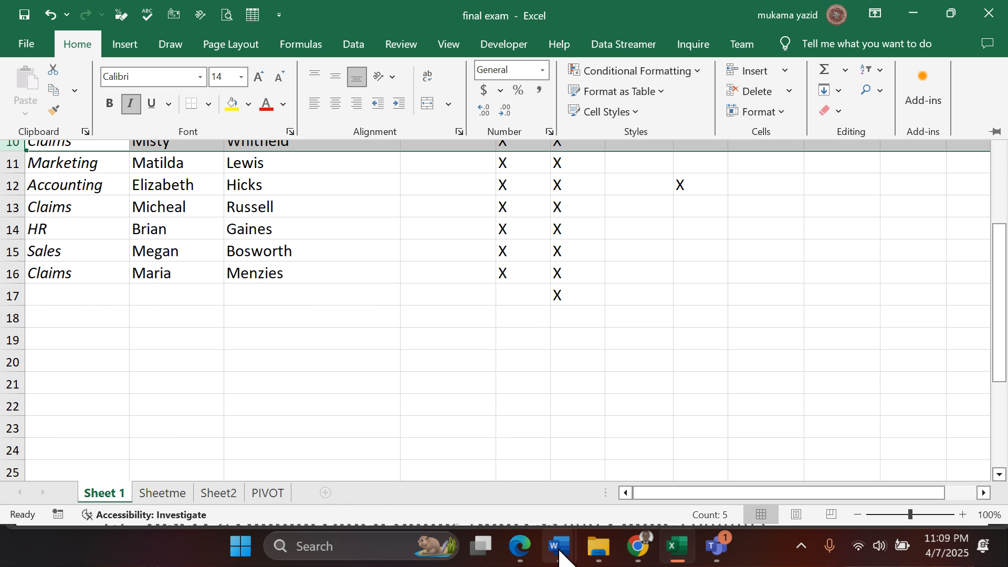
left_click(519, 546)
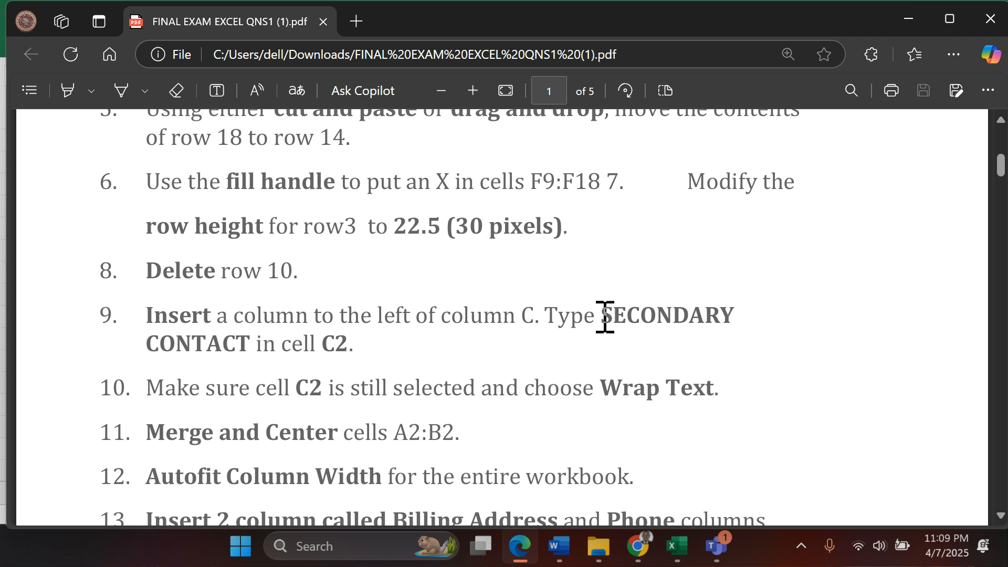
left_click_drag(601, 318, 579, 341)
left_click_drag(250, 345, 170, 344)
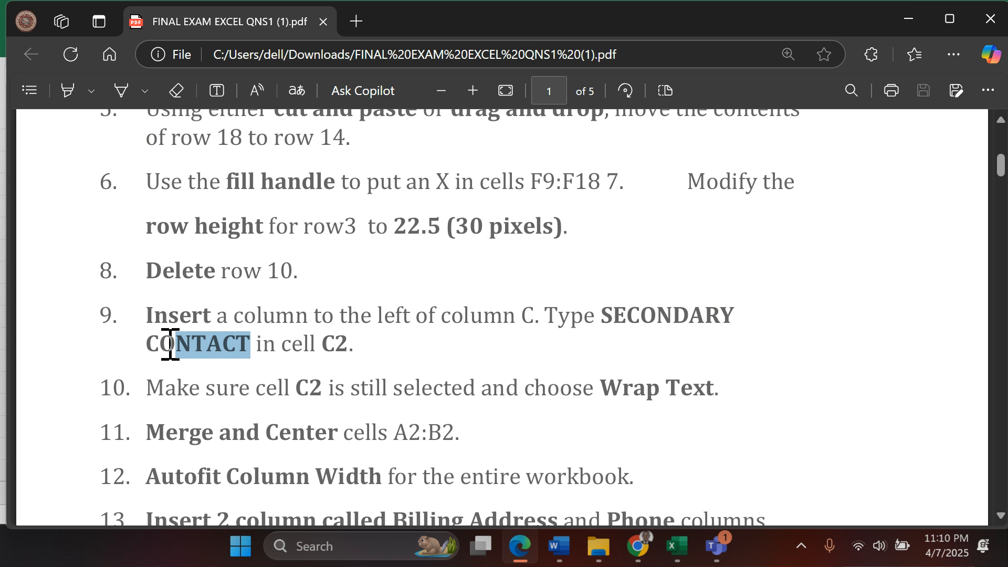
left_click_drag(170, 344, 170, 344)
left_click(675, 547)
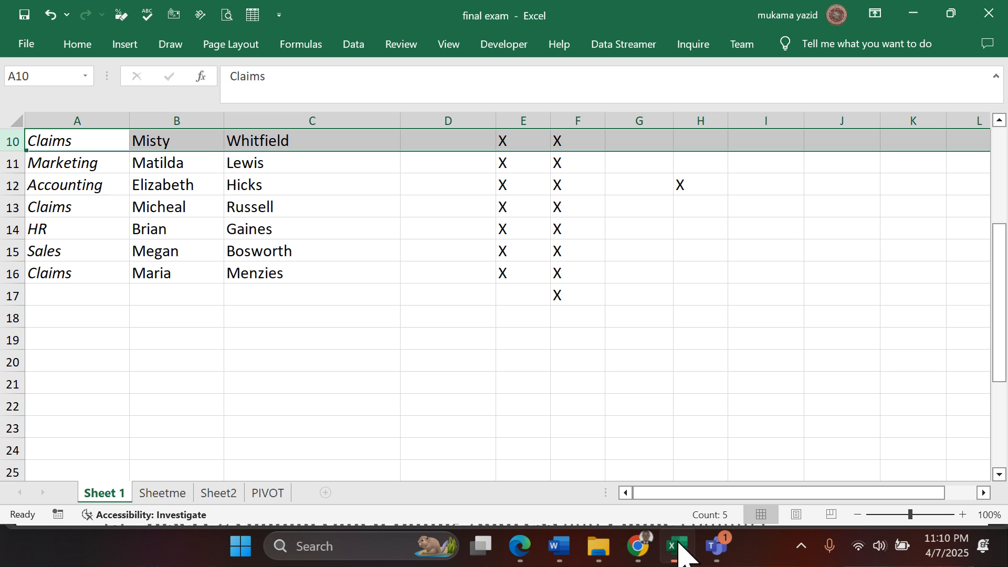
- Try inserting a column to the left of column C on Sheet 1 and undo the insertion
scroll(230, 271, "up", 3)
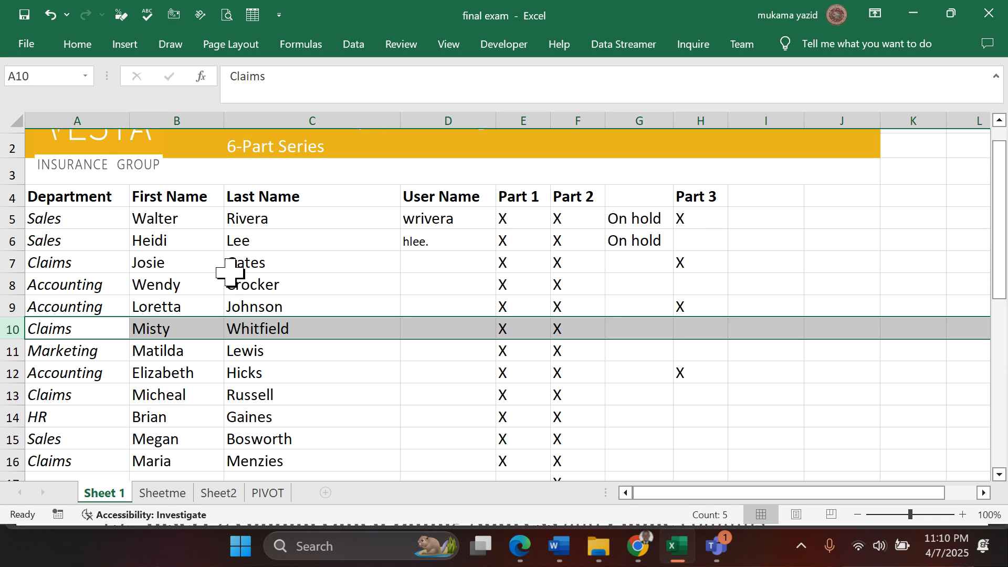
scroll(230, 272, "up", 1)
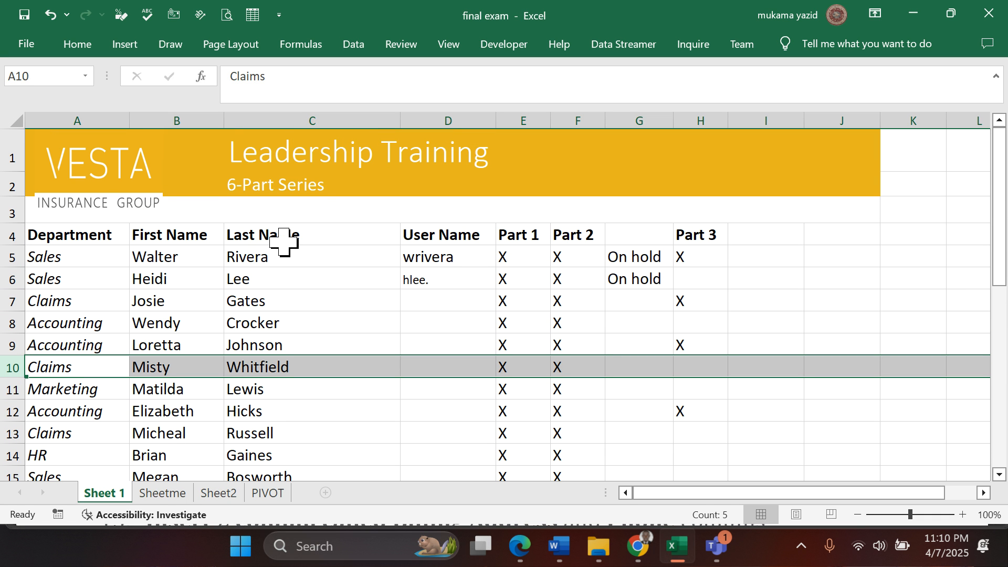
left_click(326, 105)
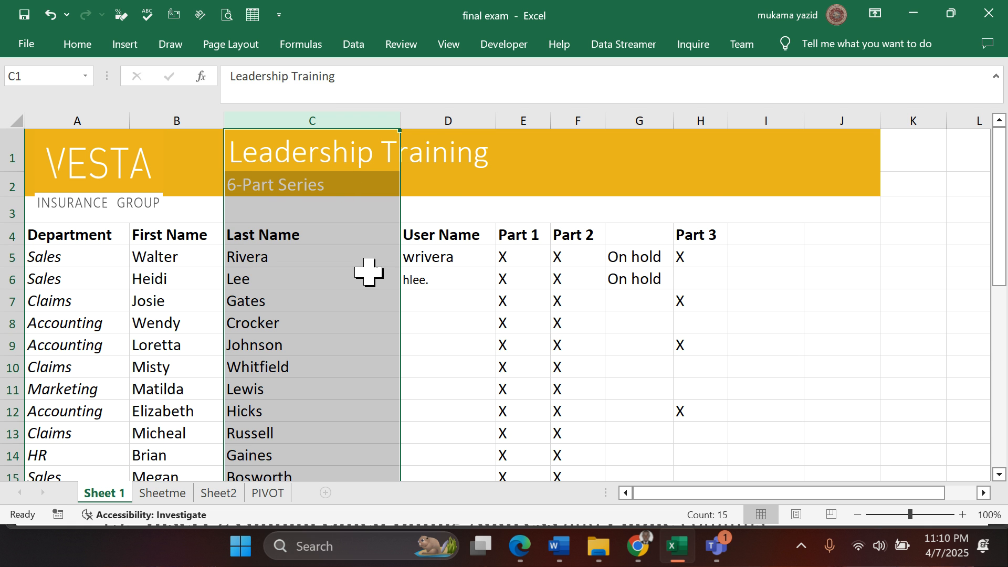
scroll(369, 270, "down", 12)
scroll(370, 273, "up", 4)
scroll(369, 273, "up", 8)
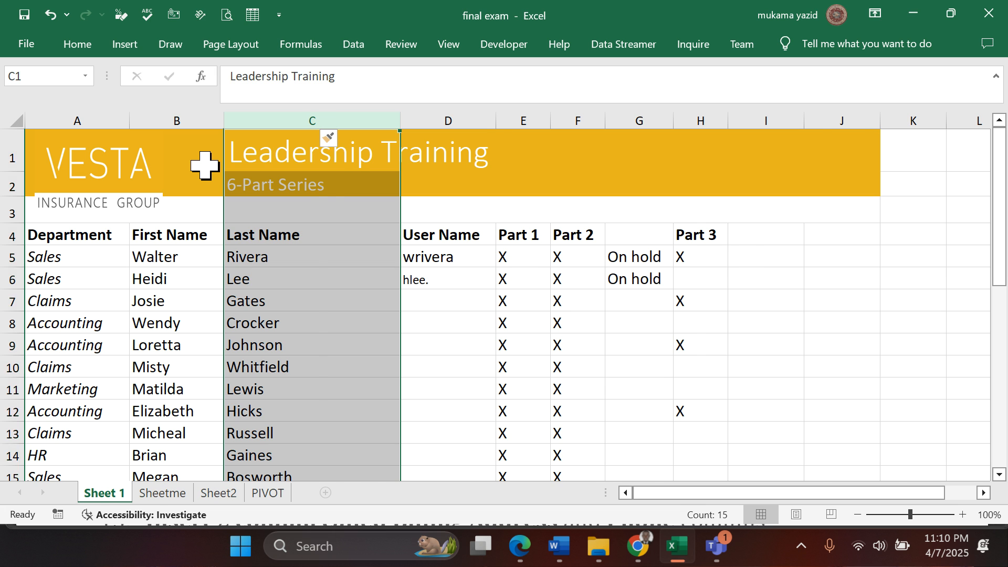
key("ctrl+shift+equal")
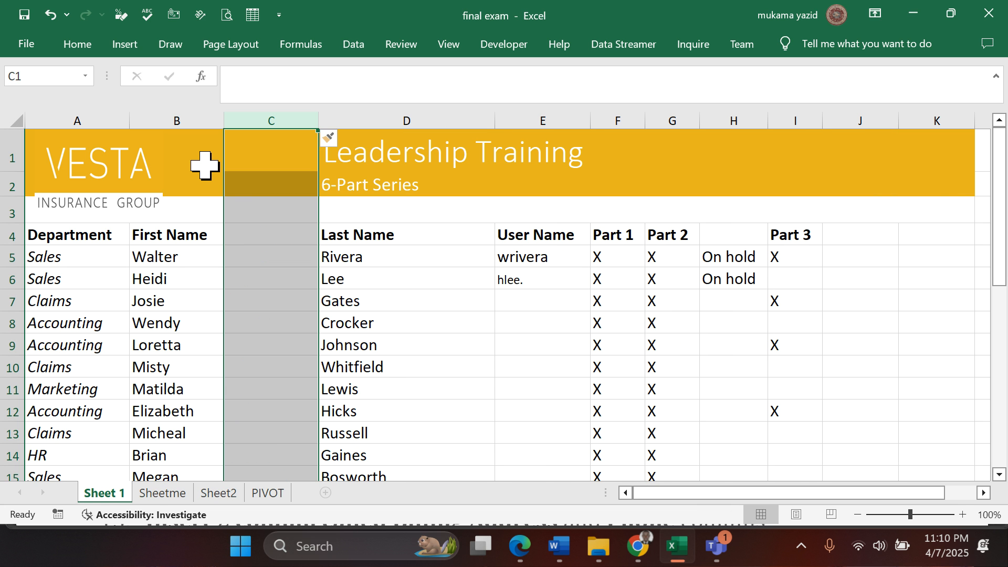
key("ctrl+z")
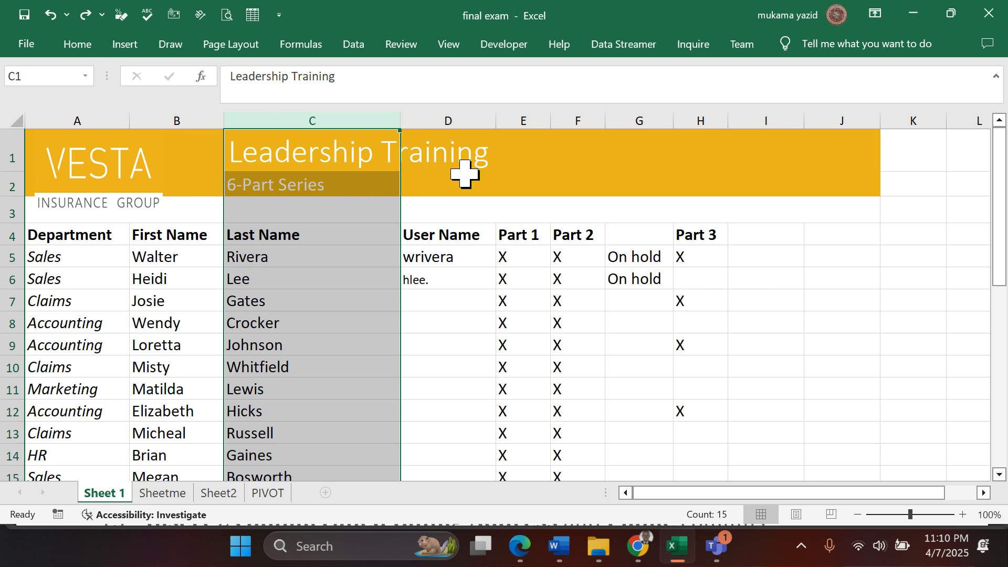
left_click(338, 204)
right_click(339, 203)
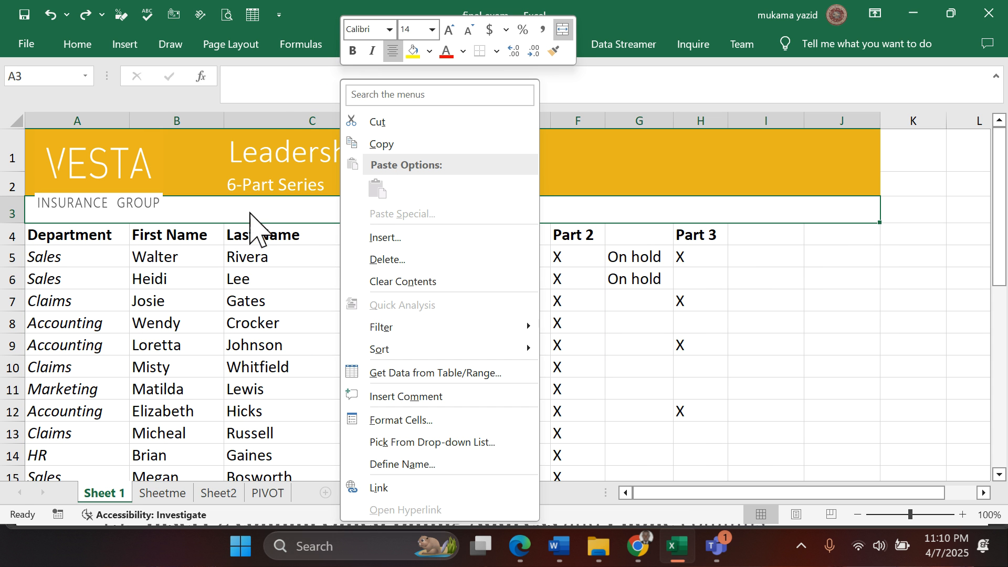
key("Escape")
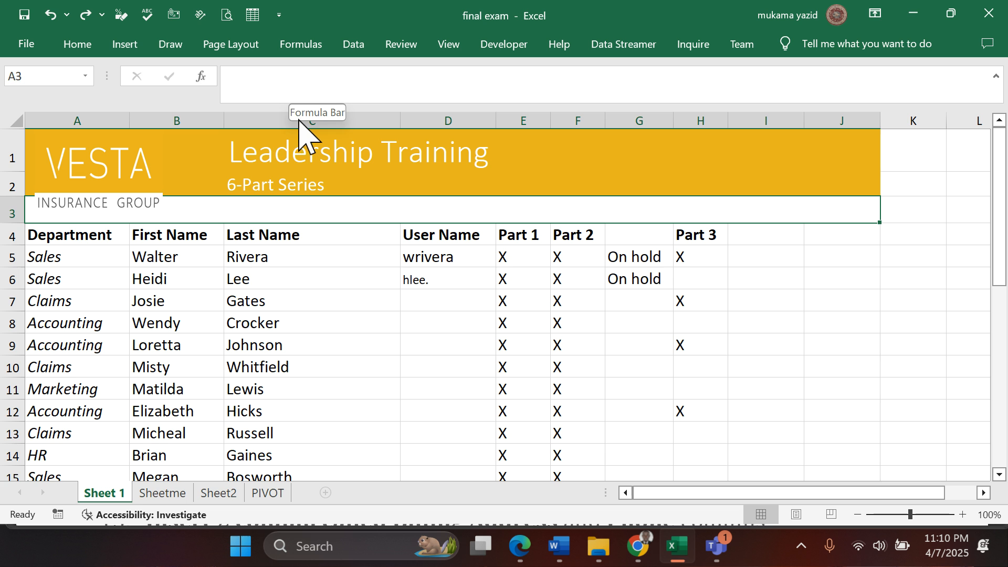
- Insert a new column to the left of column C on Sheet 1
left_click(338, 120)
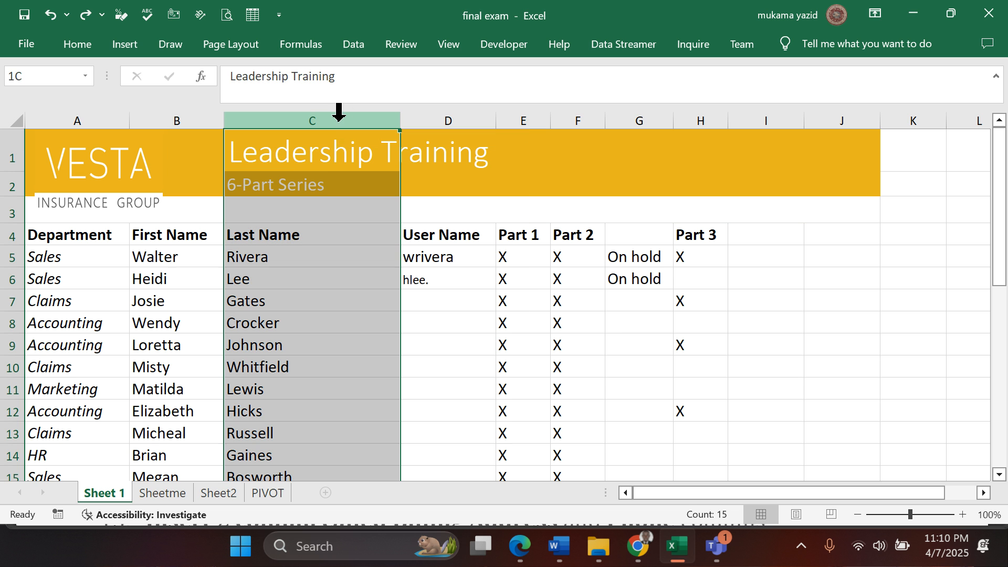
left_click(321, 207)
right_click(321, 207)
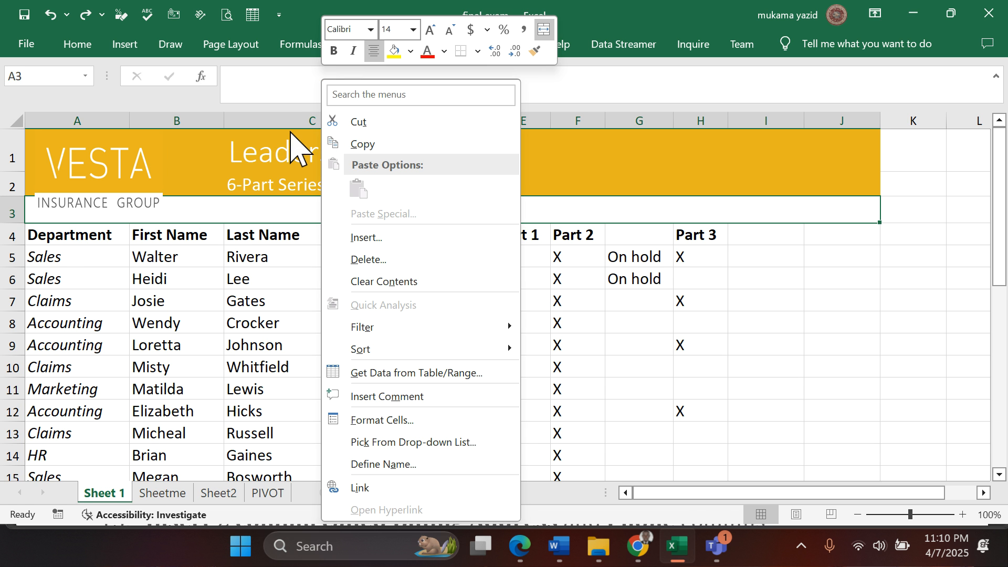
key("Escape")
left_click(302, 120)
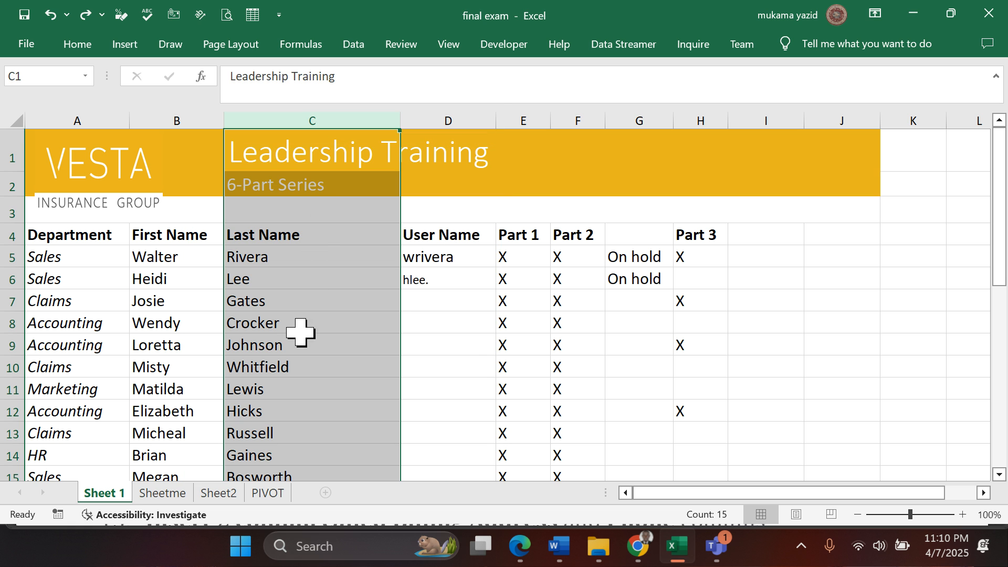
right_click(299, 336)
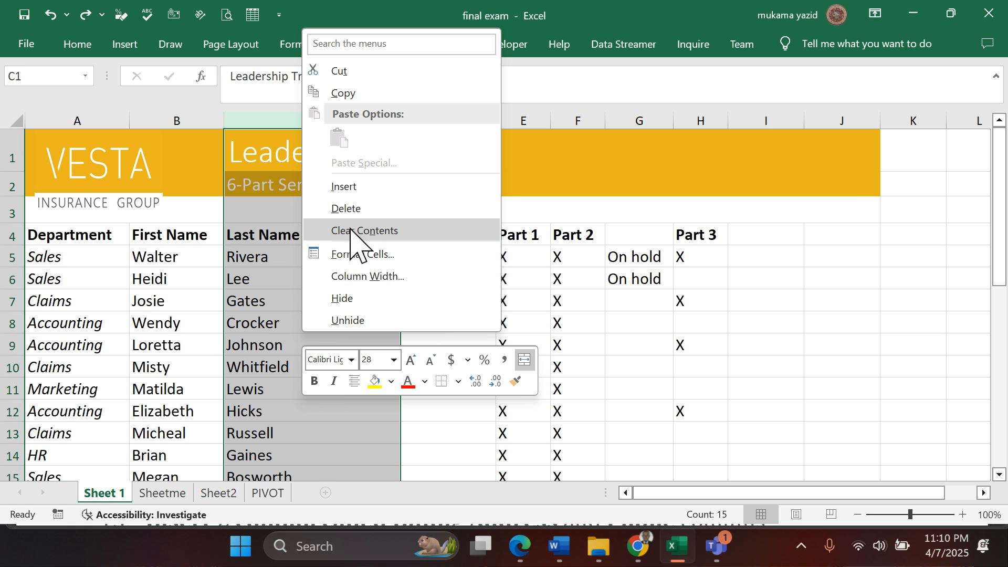
left_click(353, 193)
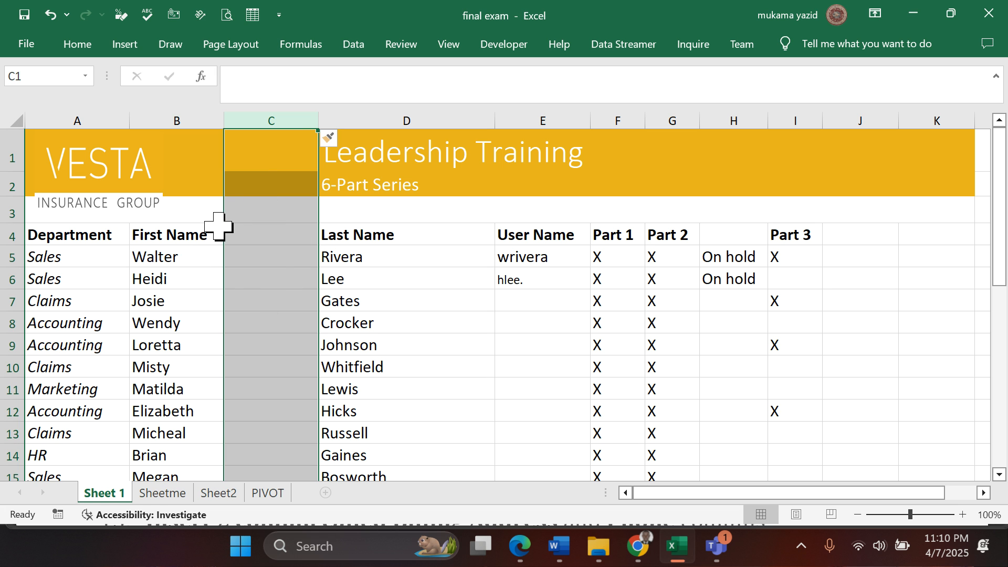
- Enter SECONDARY CONTACT in cell C2 of the new column
left_click(242, 215)
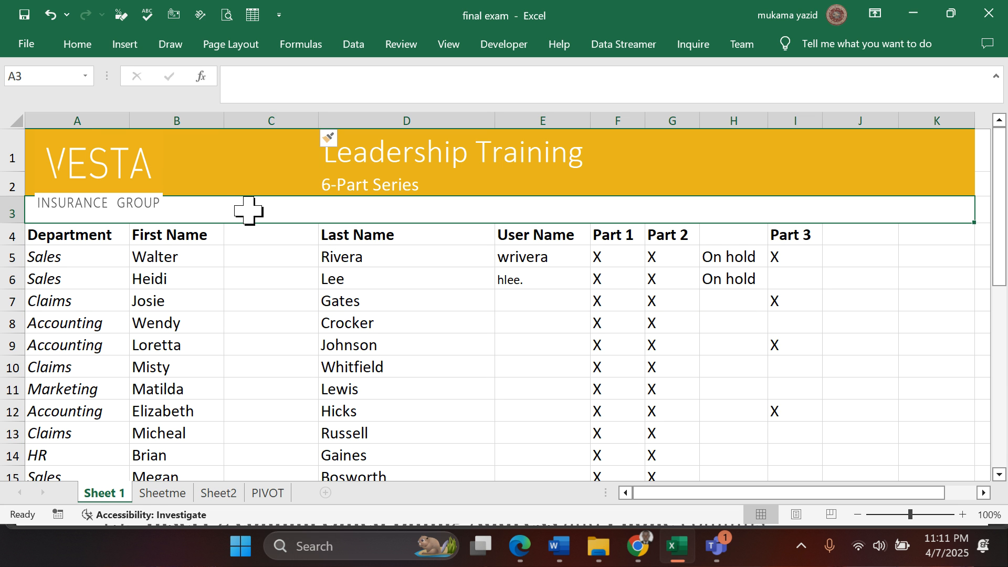
left_click(257, 186)
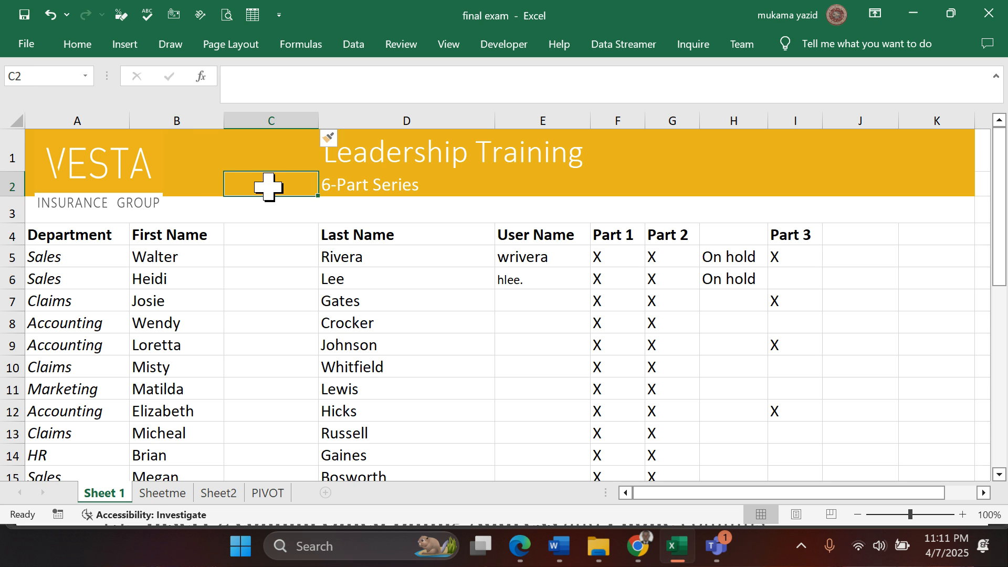
type("SEC")
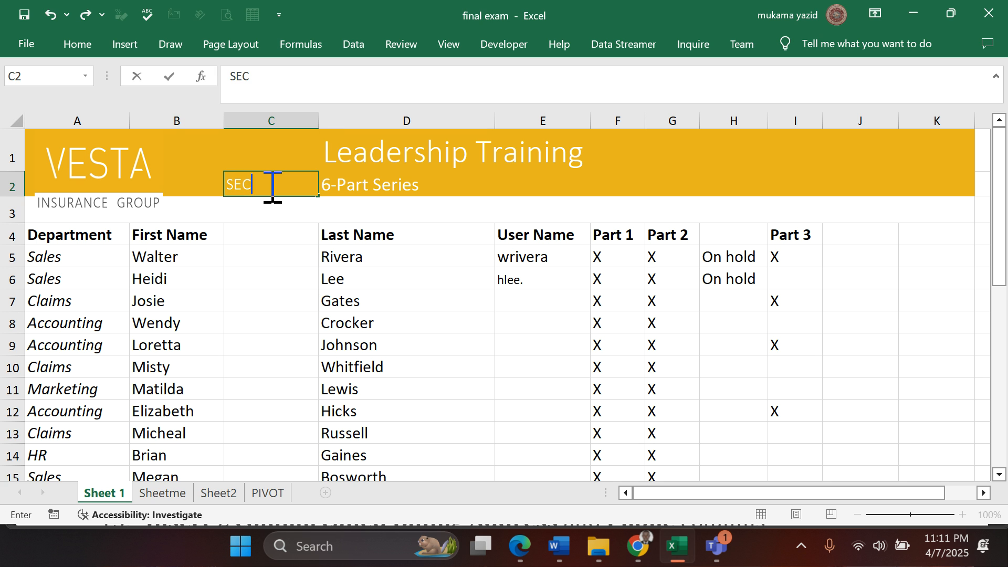
type("ONDAARY CONTACT")
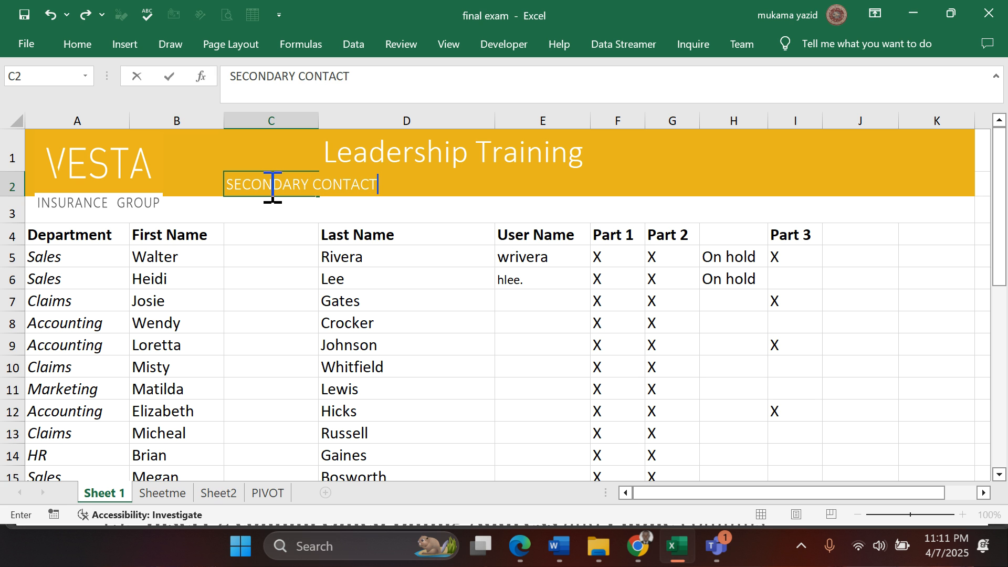
key("Return")
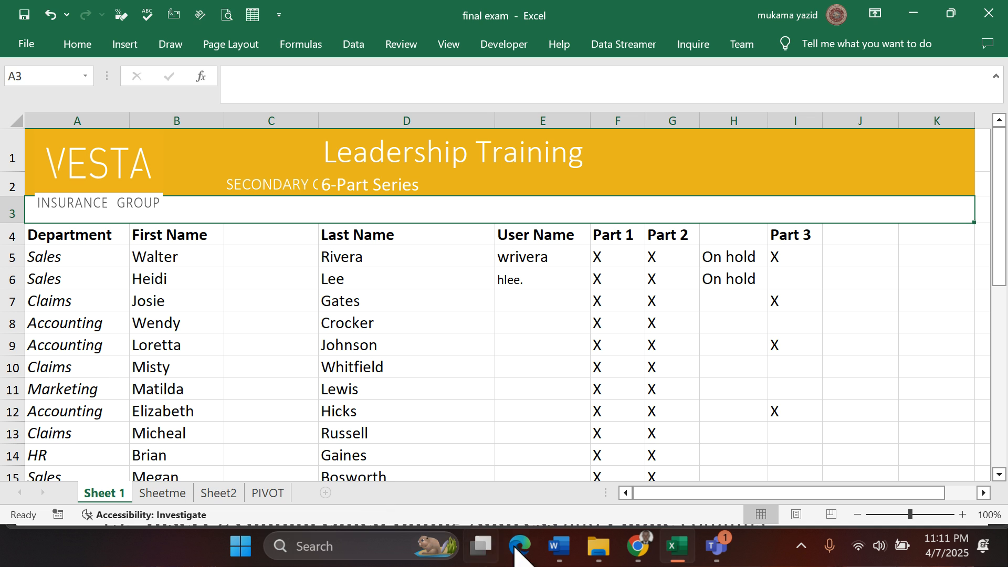
- Check question 10 in the Edge PDF and turn on Wrap text for cell C2 on Sheet 1 in Excel
left_click(524, 451)
scroll(343, 374, "down", 3)
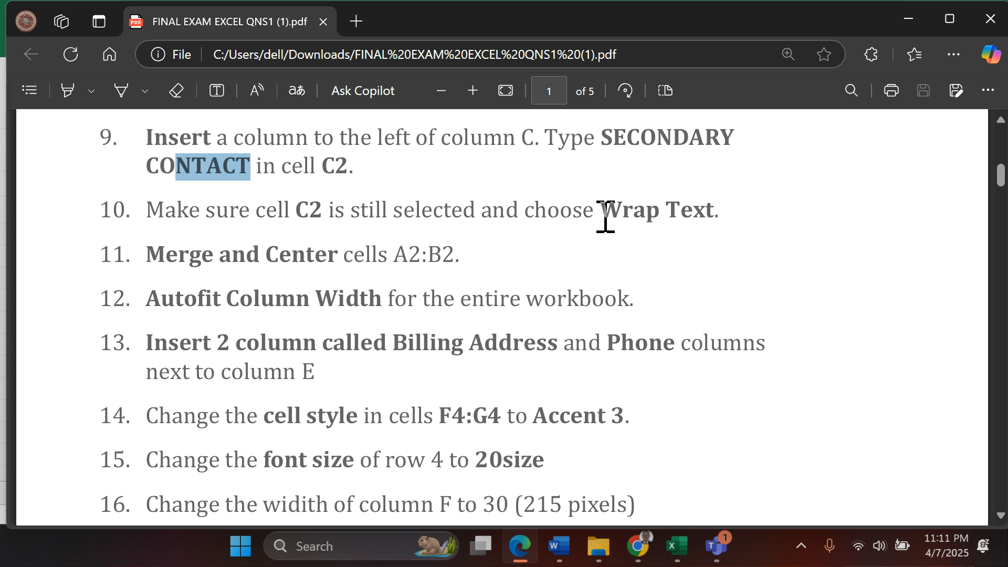
left_click(683, 554)
left_click(281, 187)
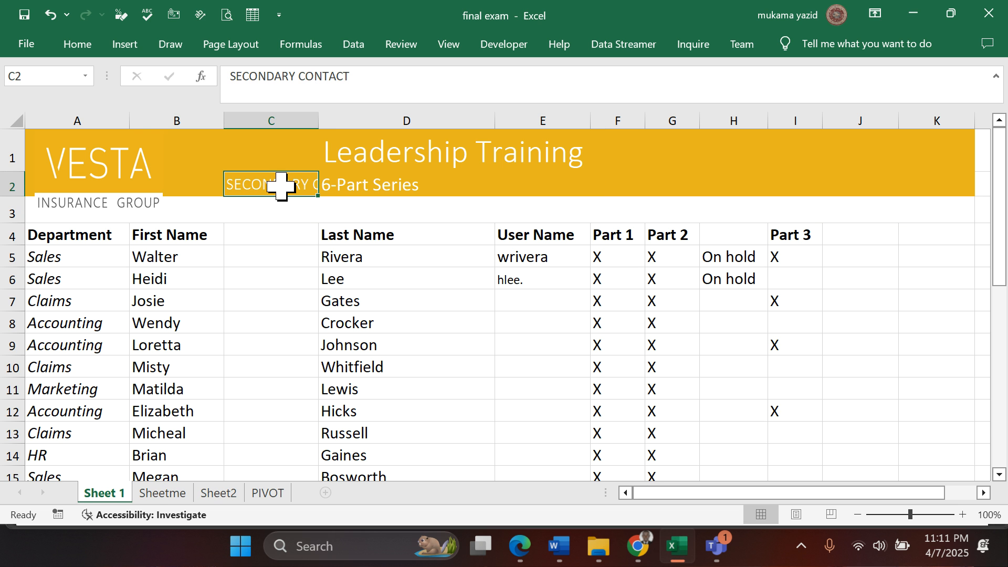
left_click(77, 46)
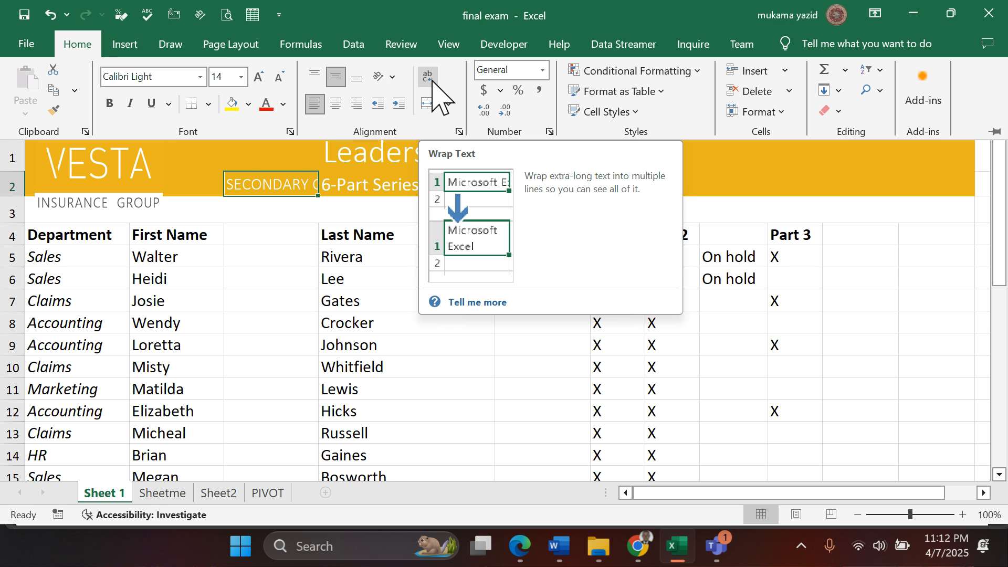
left_click(458, 132)
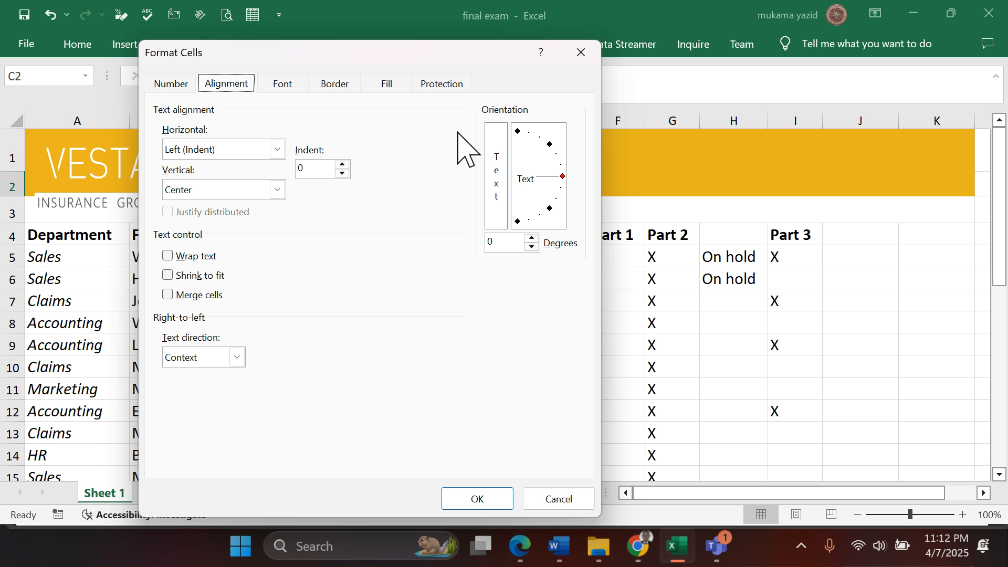
left_click(168, 256)
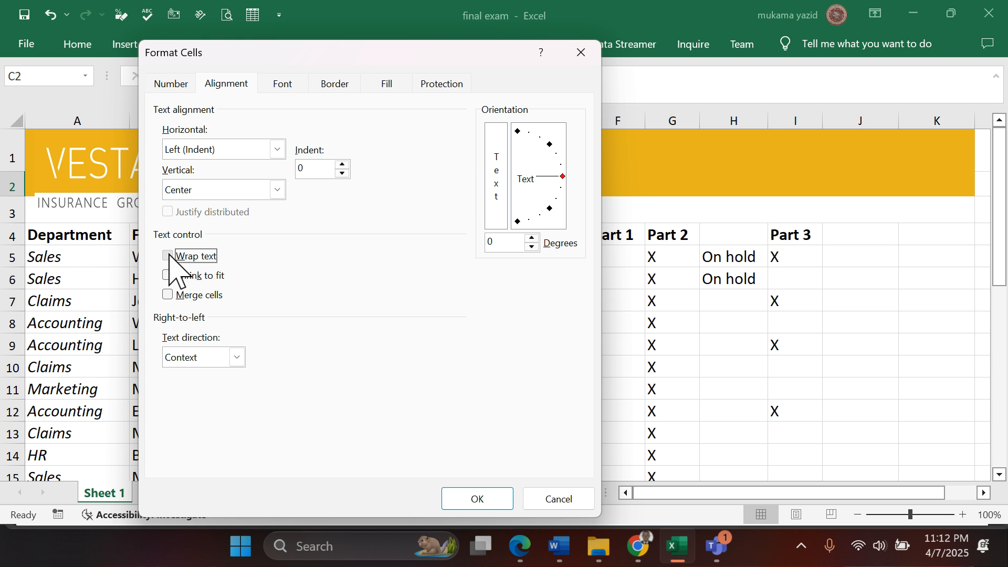
left_click(484, 503)
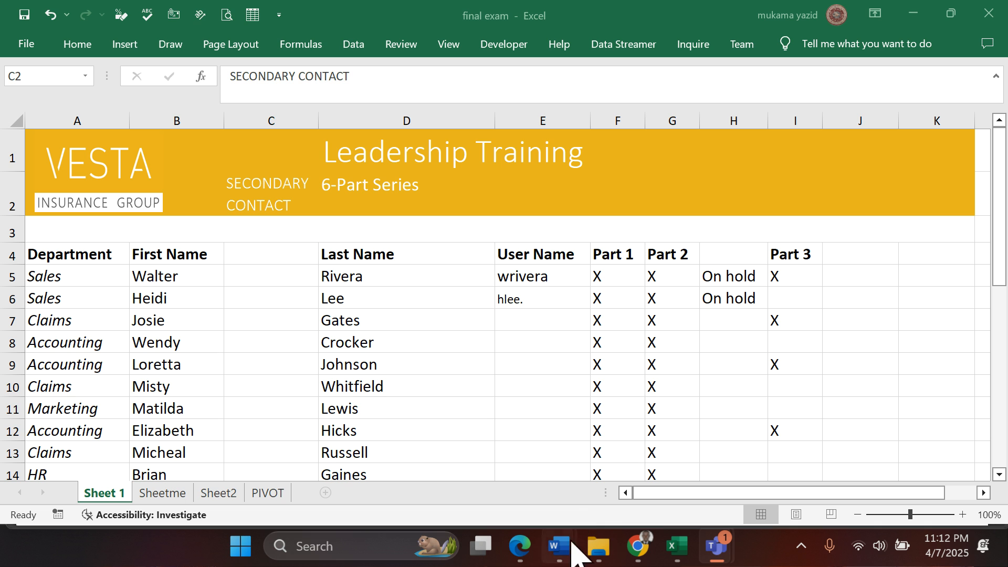
- Check question 11 in the Edge PDF and, in Excel, move the Vesta logo across the column B/C border and shrink it to fit row 1
left_click(519, 546)
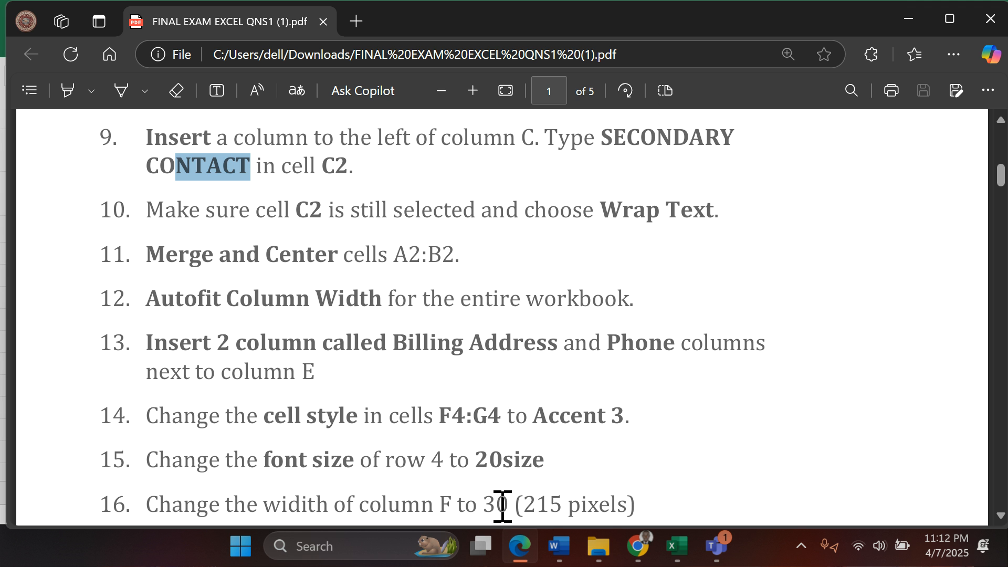
left_click(673, 549)
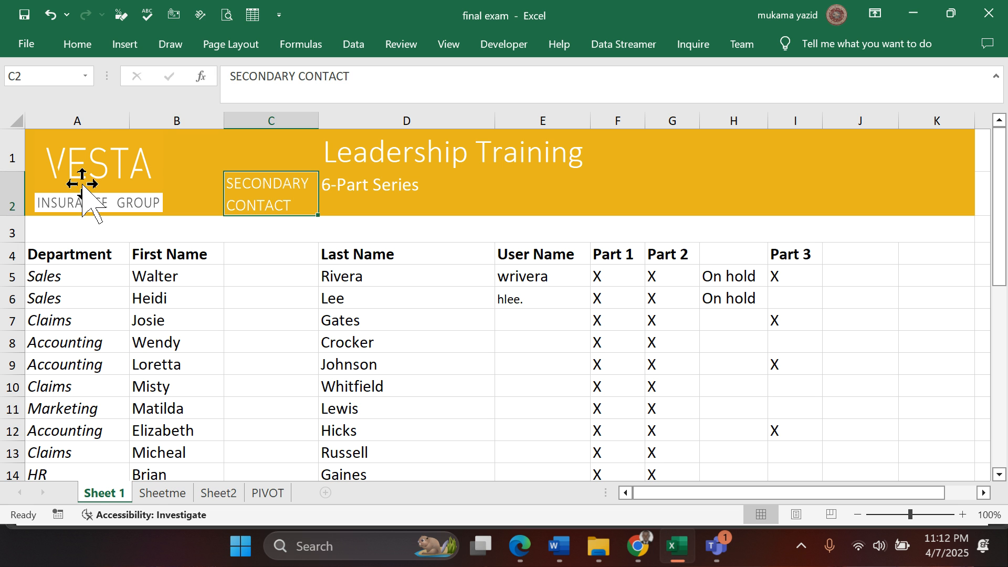
left_click_drag(84, 180, 244, 169)
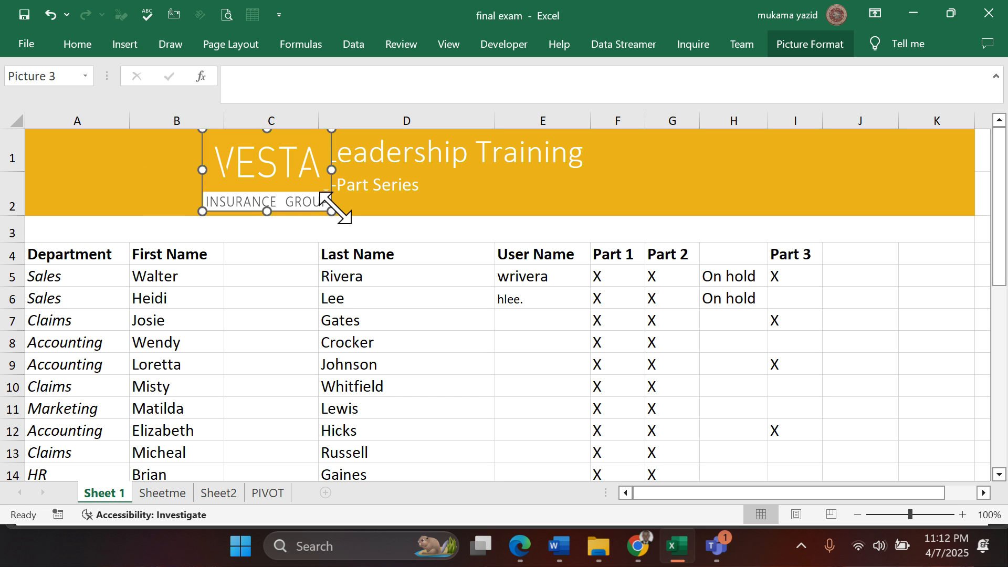
left_click_drag(332, 210, 265, 153)
left_click(153, 189)
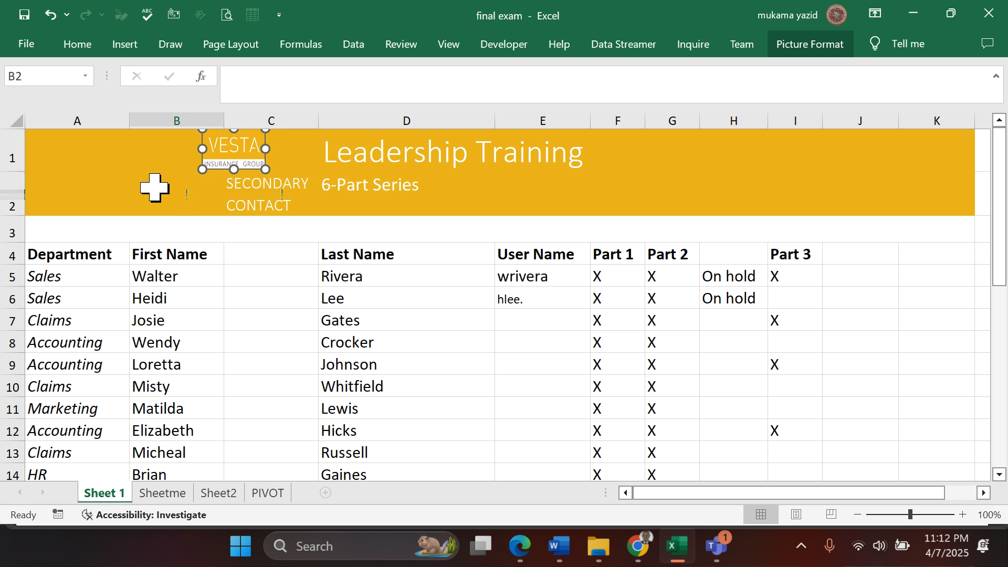
left_click(74, 157)
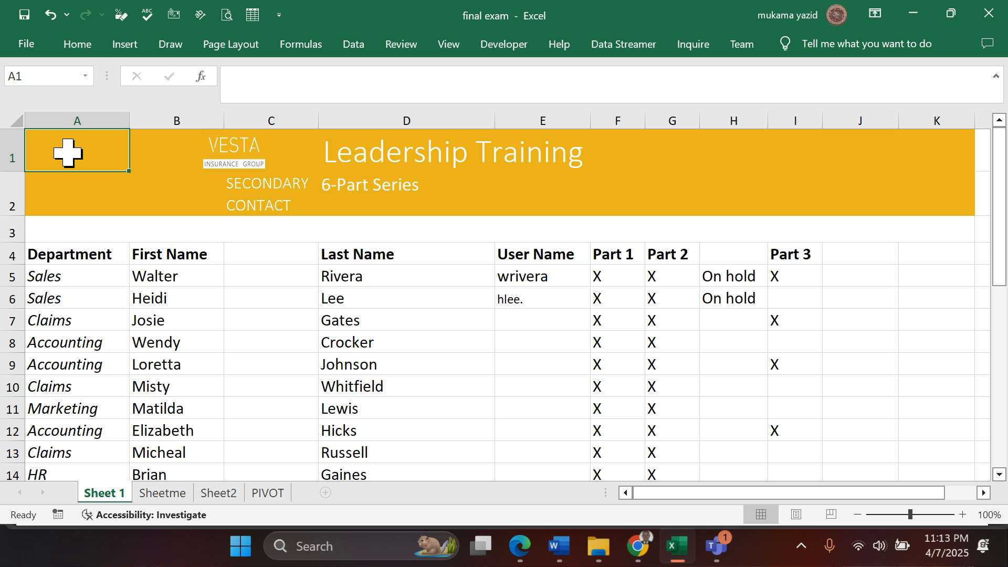
left_click(74, 198)
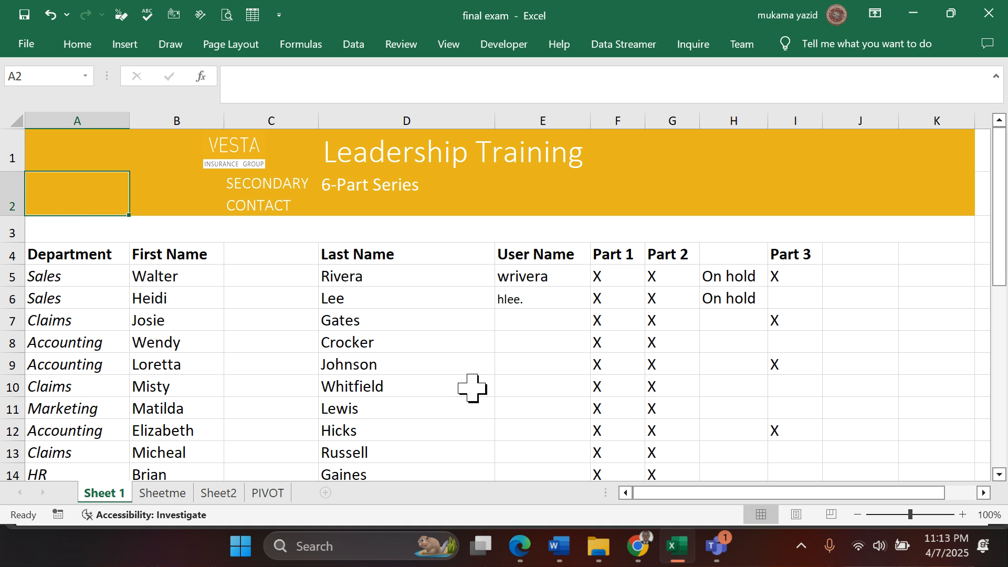
- Recheck question 11 in the Edge PDF, try Merge & Center on cells A2:B2 in Excel and reverse the merge
left_click(519, 546)
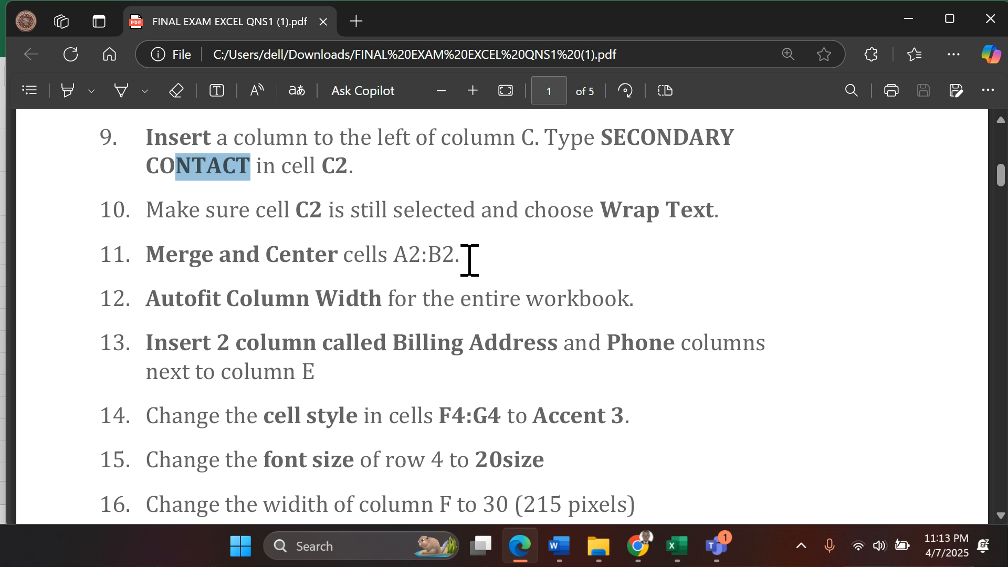
left_click(519, 546)
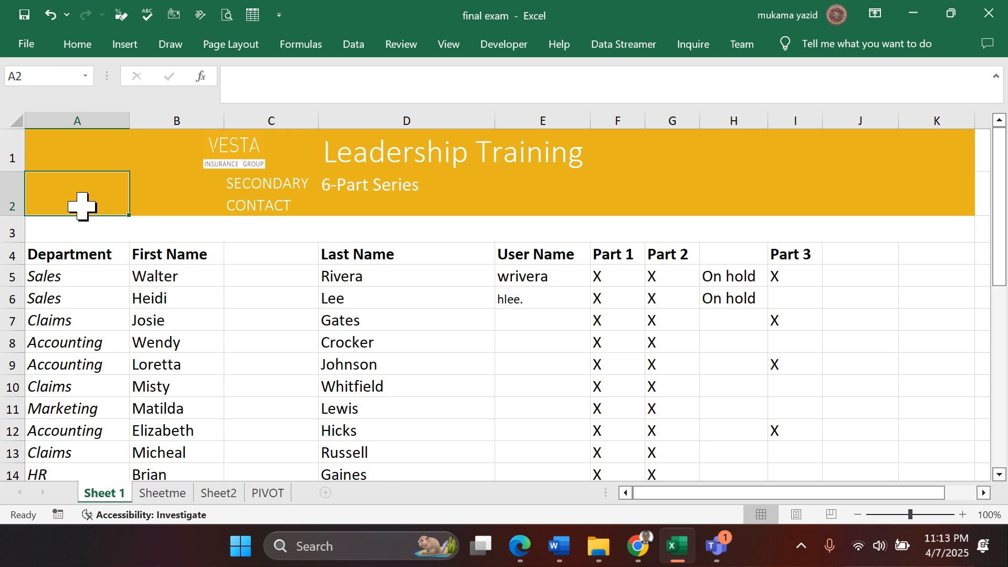
left_click(186, 201)
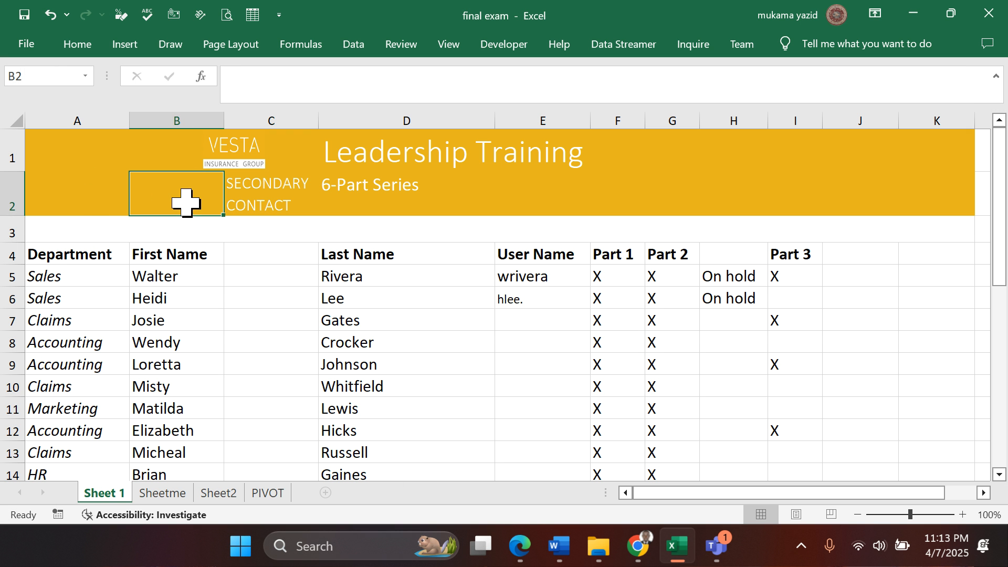
left_click(67, 197)
left_click_drag(109, 197, 152, 197)
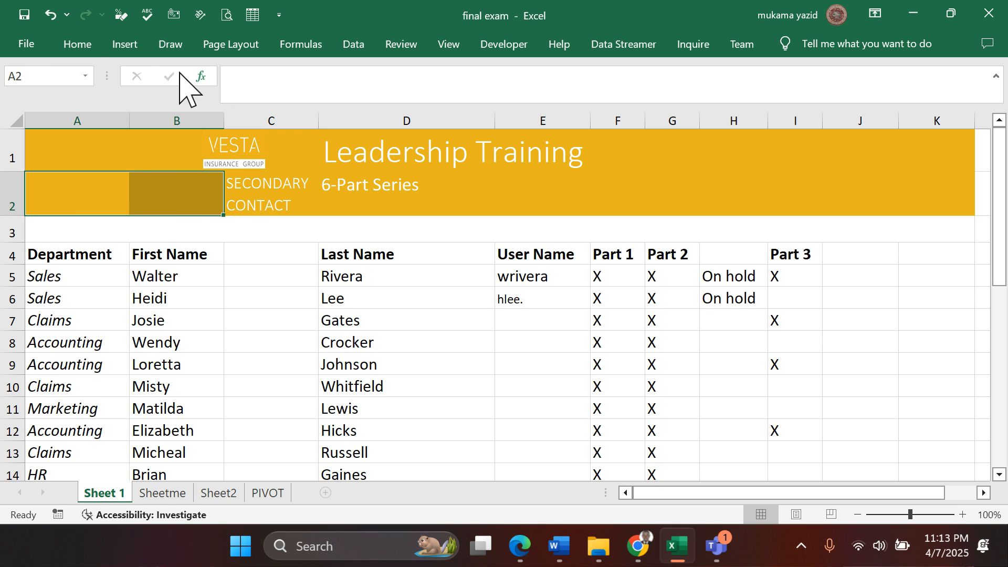
left_click(75, 49)
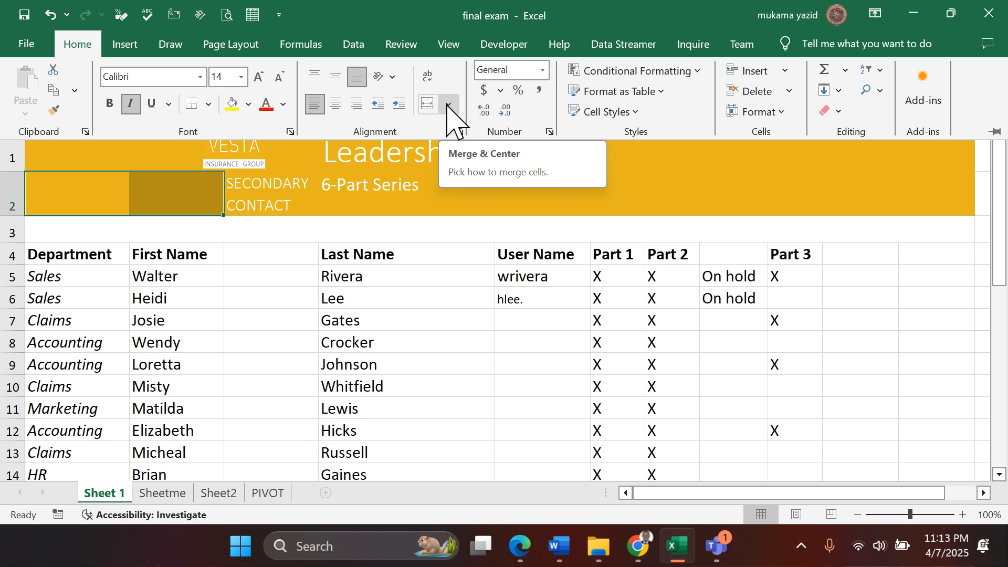
left_click(428, 103)
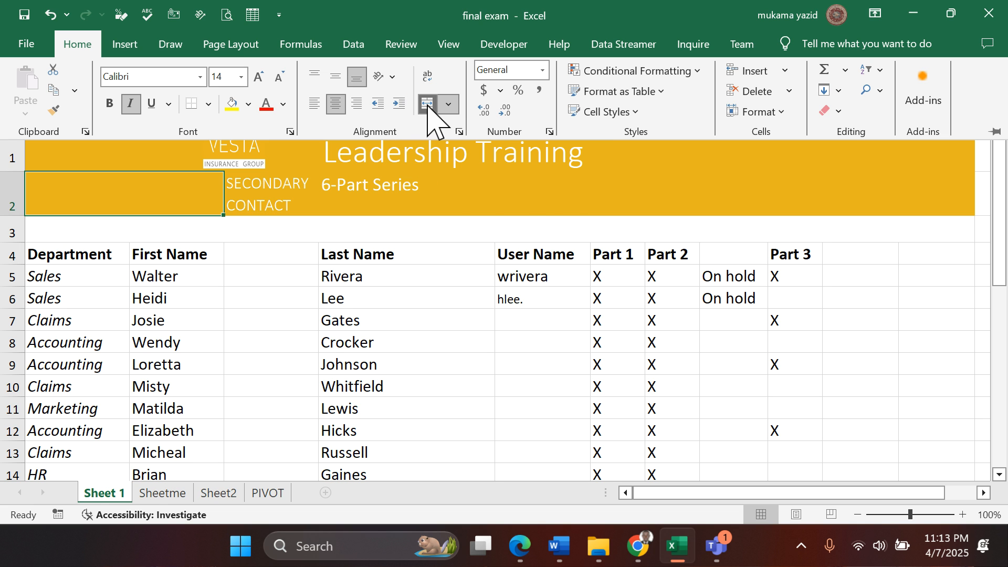
left_click(449, 104)
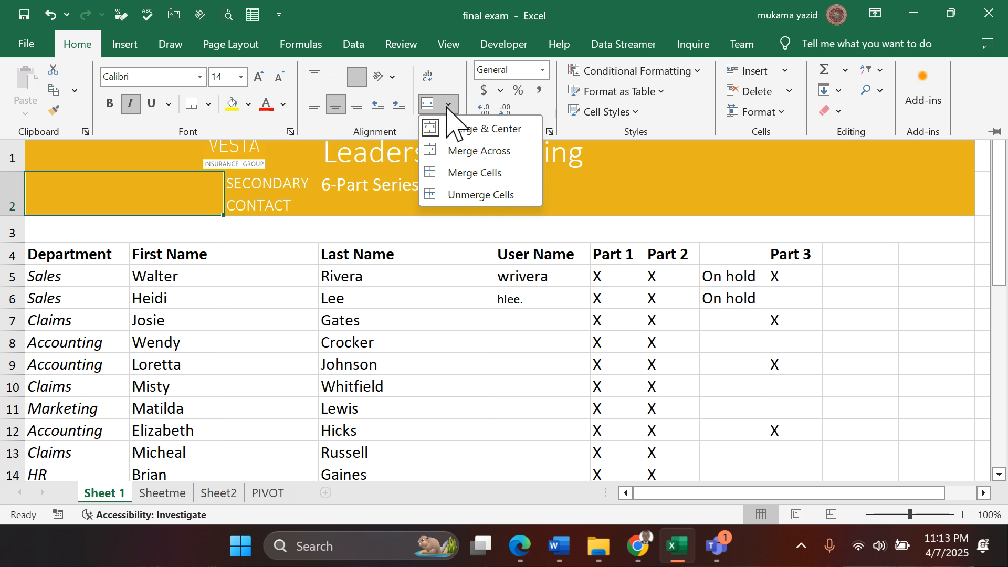
left_click(471, 131)
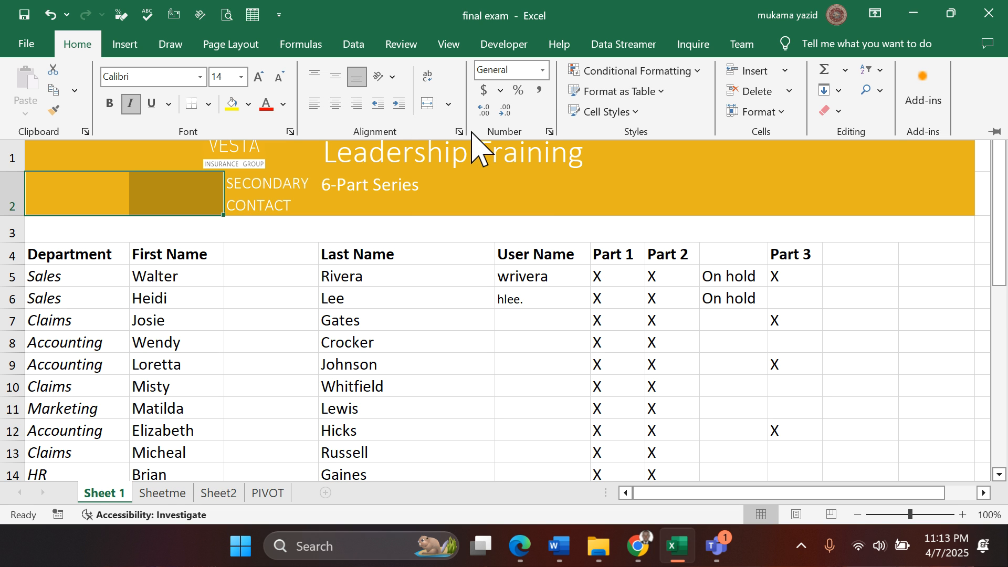
- Merge and center cells A2:B2 on Sheet 1
left_click(178, 197)
left_click(118, 187)
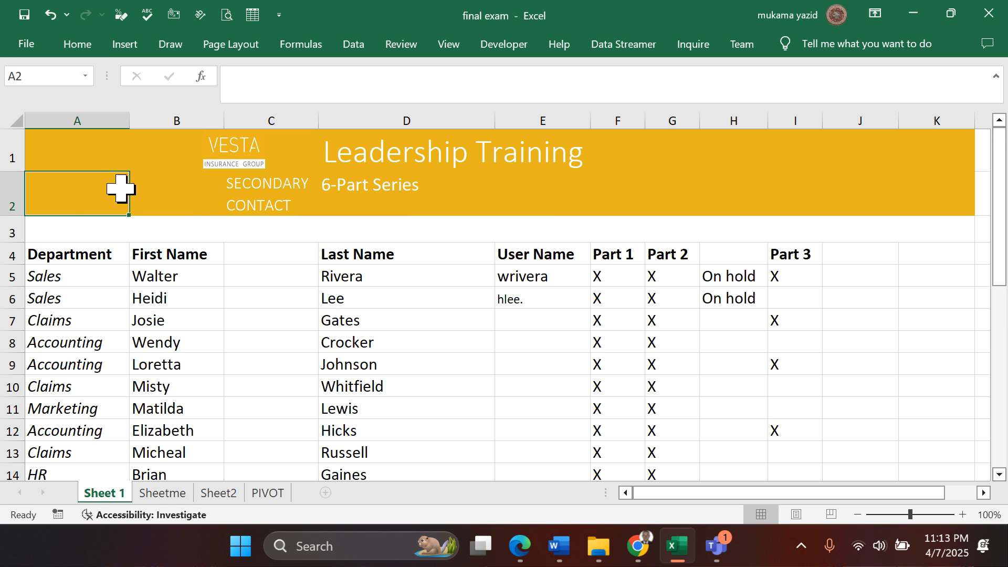
left_click_drag(70, 196, 177, 196)
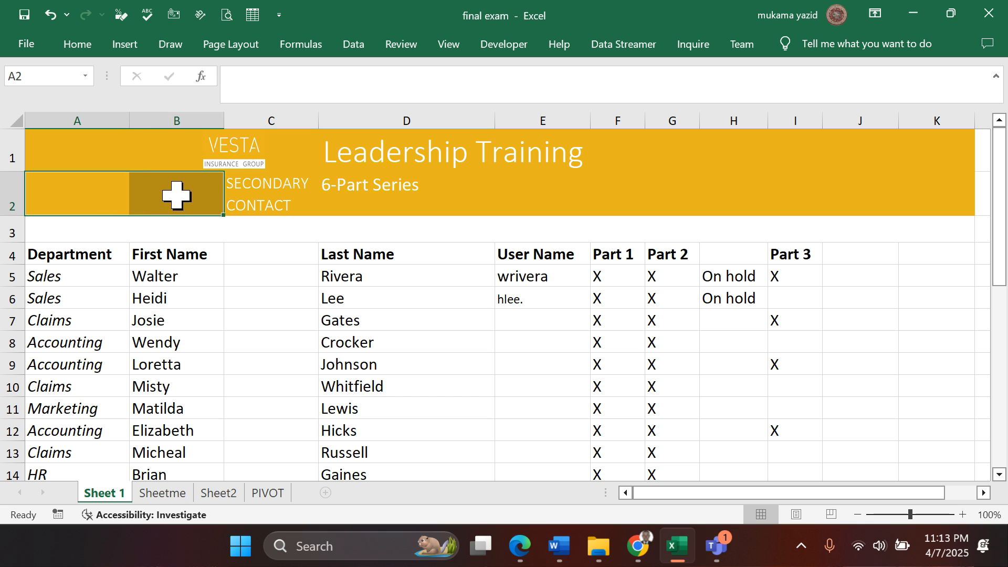
left_click(85, 48)
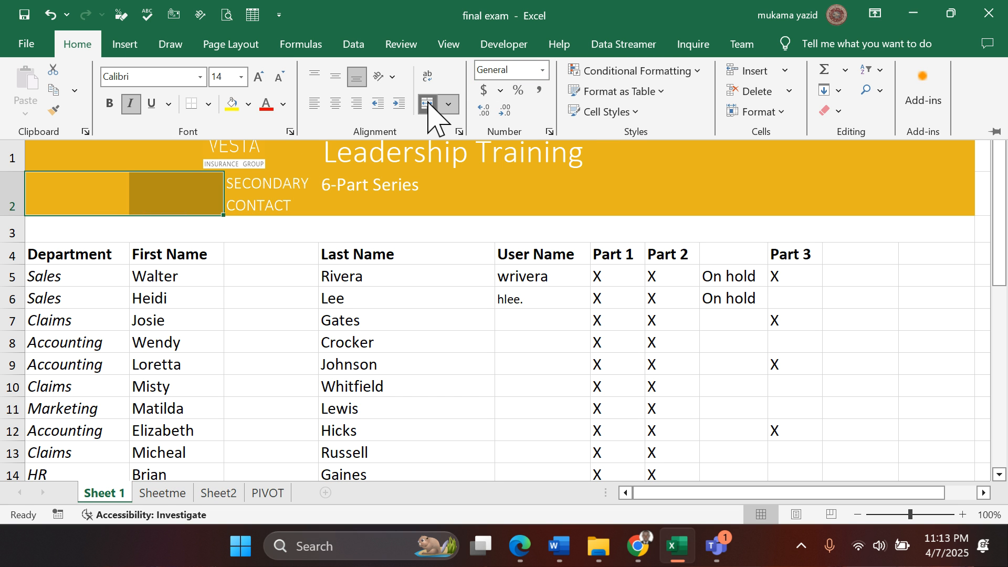
left_click(428, 105)
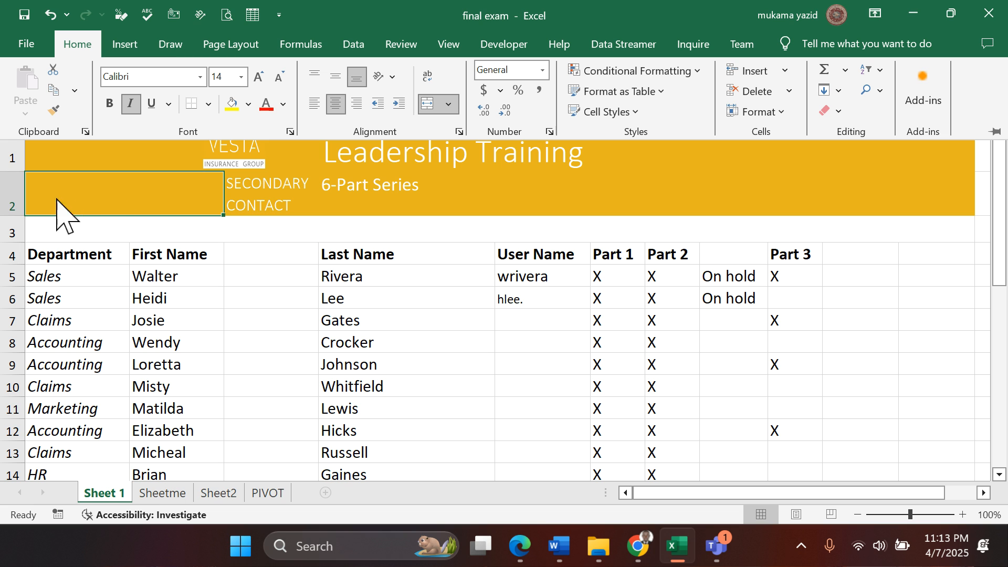
left_click(116, 190)
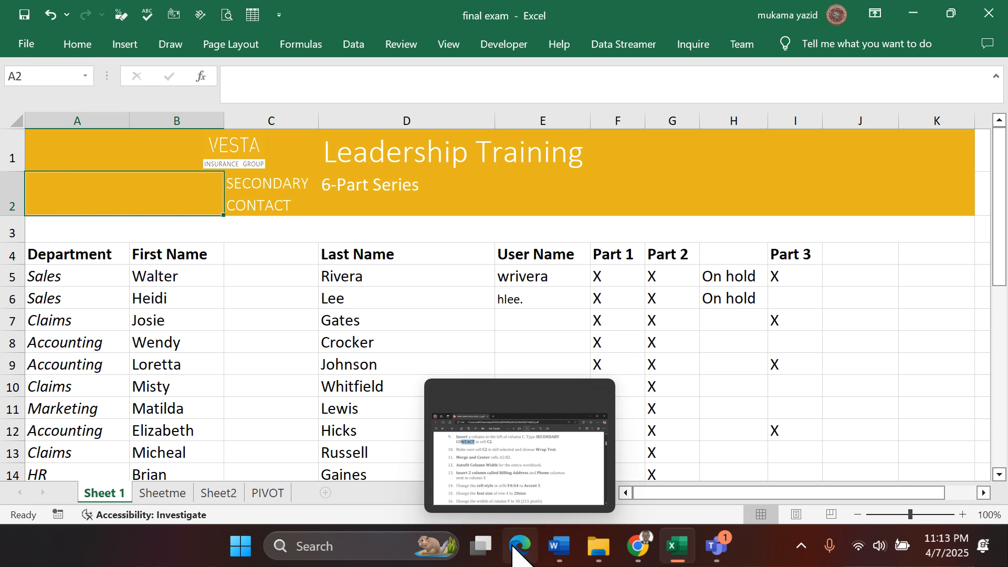
- Check question 12 in the Edge PDF and, in Excel, autofit the column widths across all of Sheet 1's data
left_click(481, 510)
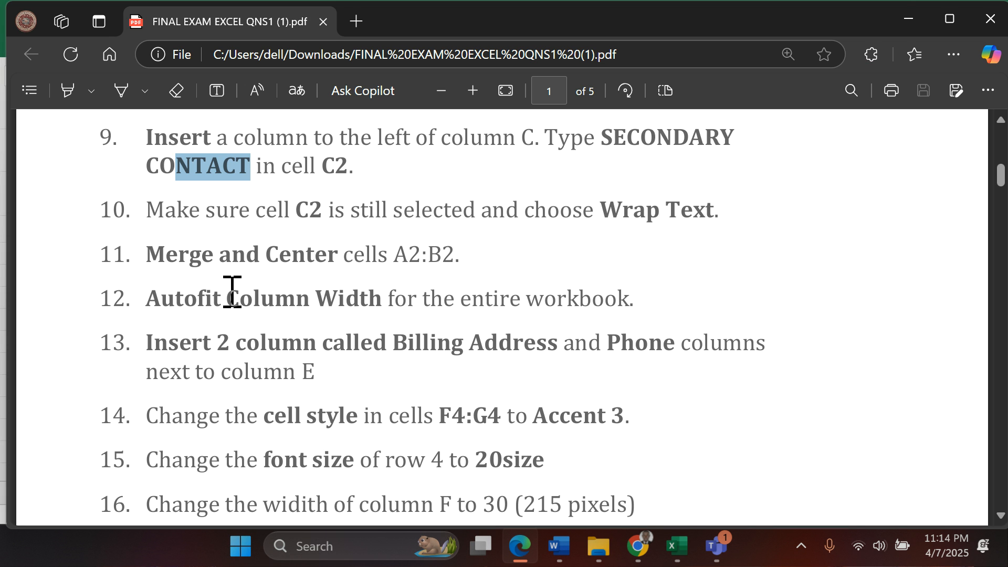
scroll(232, 291, "down", 2)
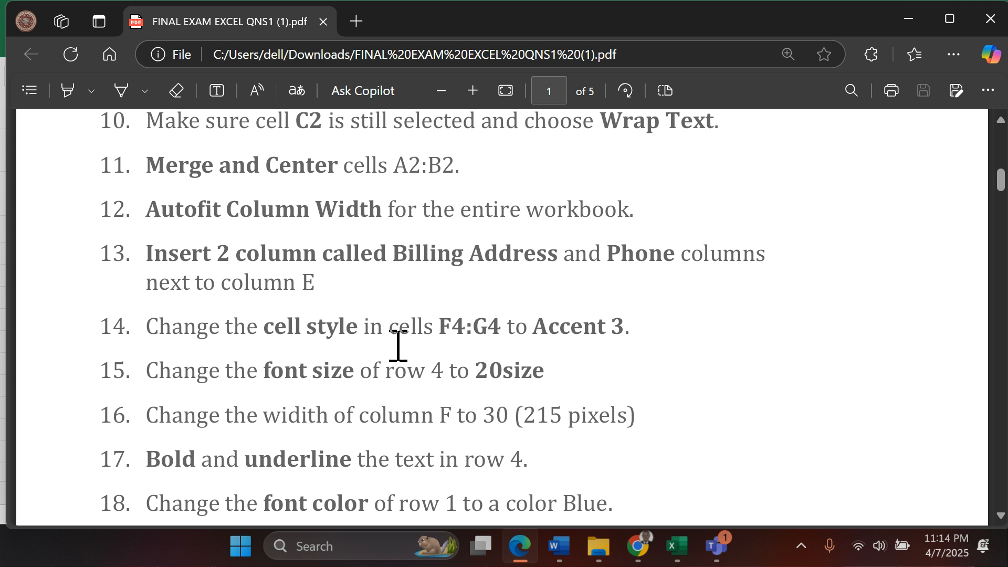
left_click(677, 546)
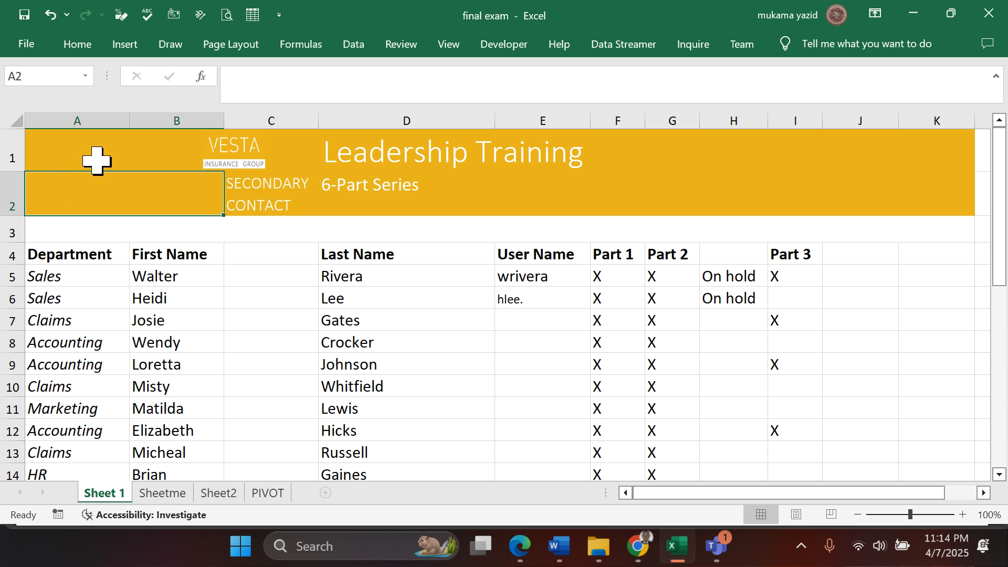
left_click_drag(97, 160, 612, 306)
scroll(140, 402, "up", 6)
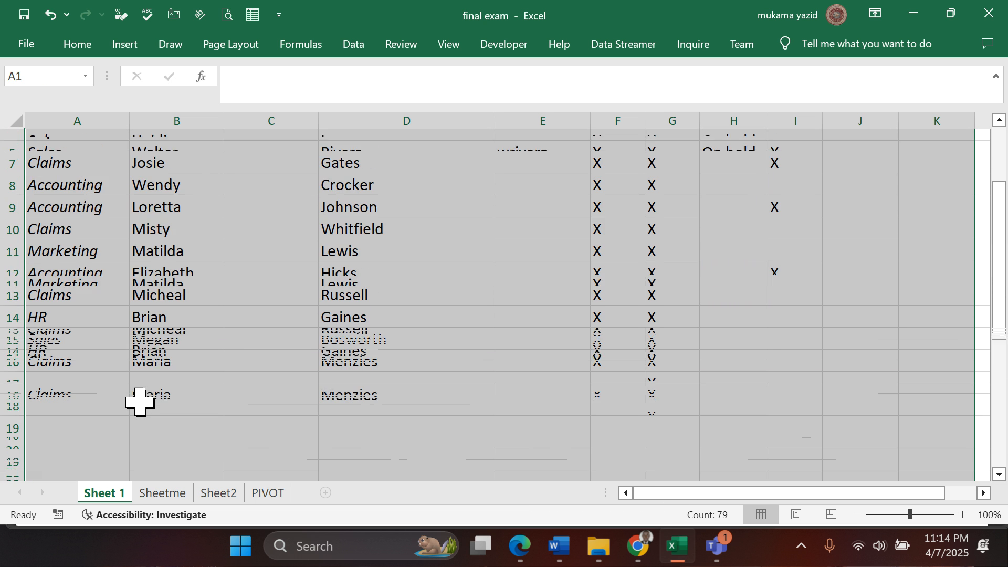
left_click(78, 44)
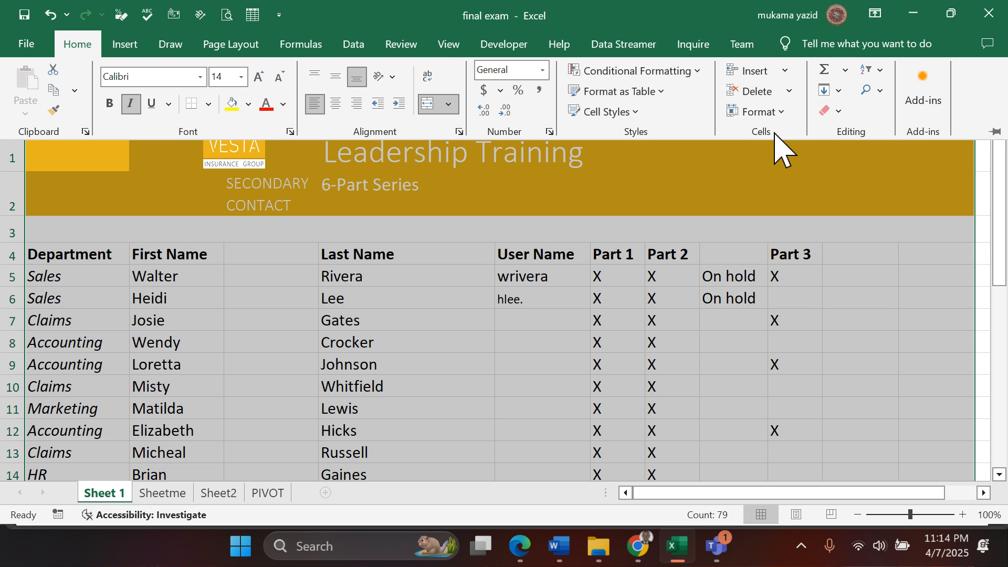
left_click(781, 112)
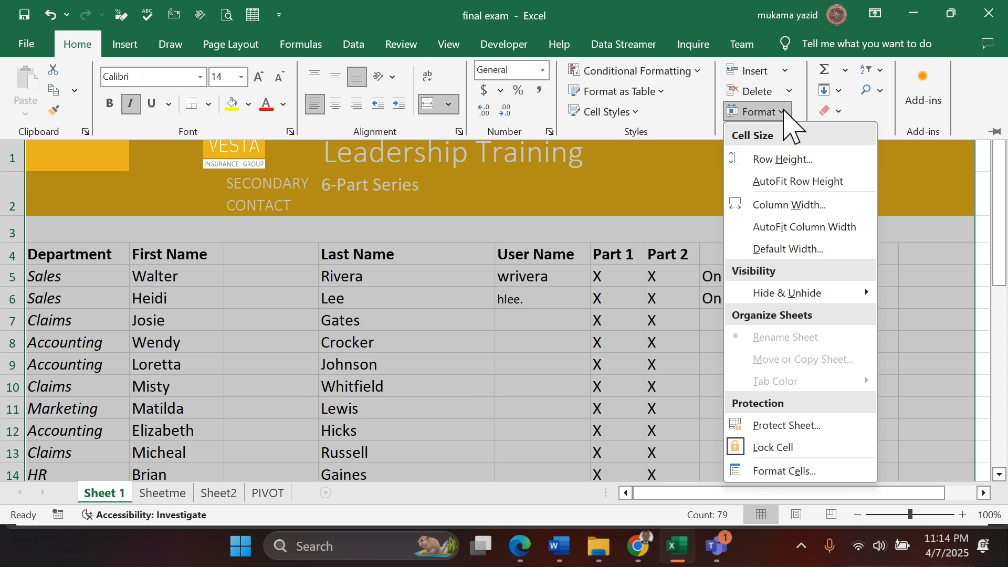
left_click(821, 227)
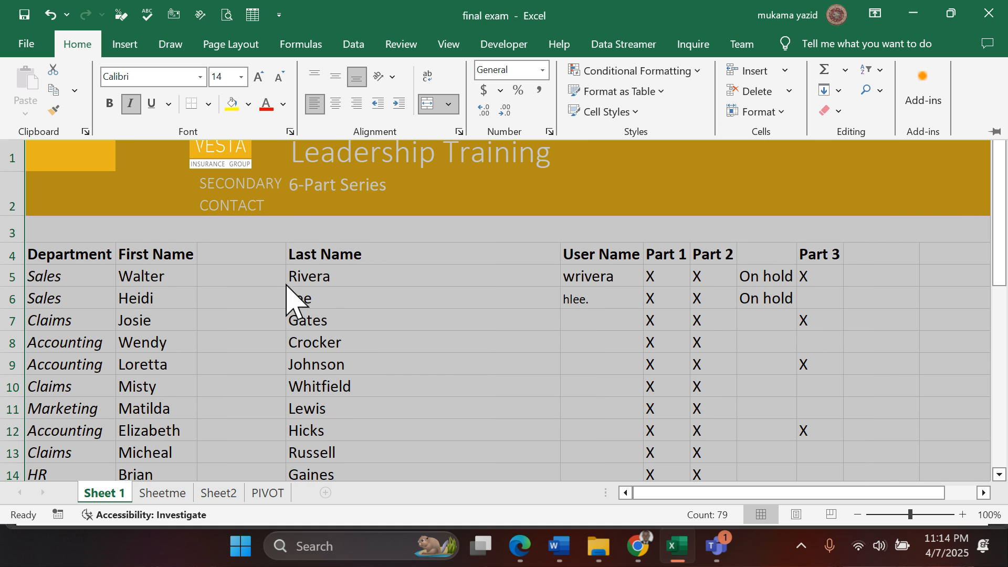
scroll(471, 315, "down", 2)
scroll(471, 315, "up", 2)
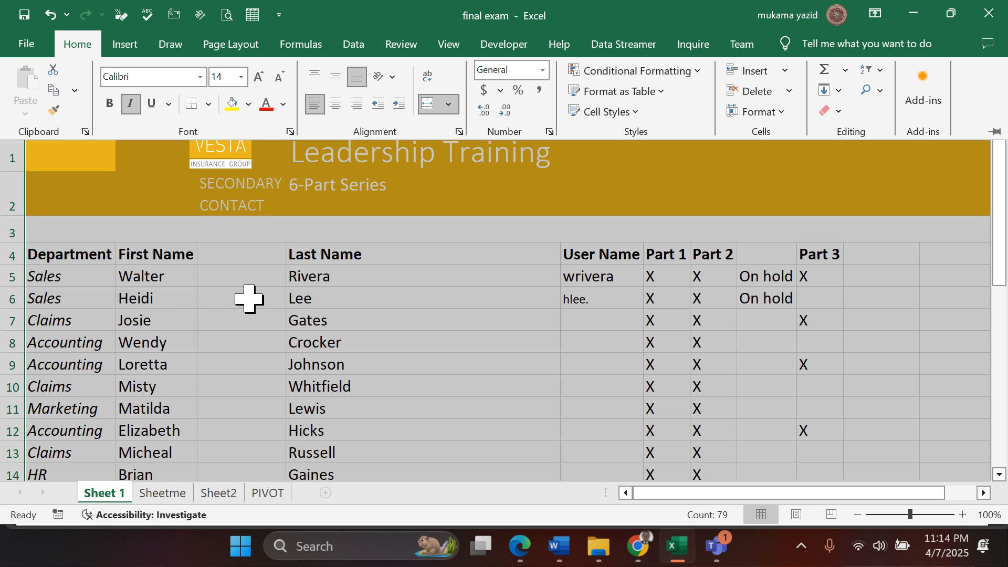
left_click(501, 307)
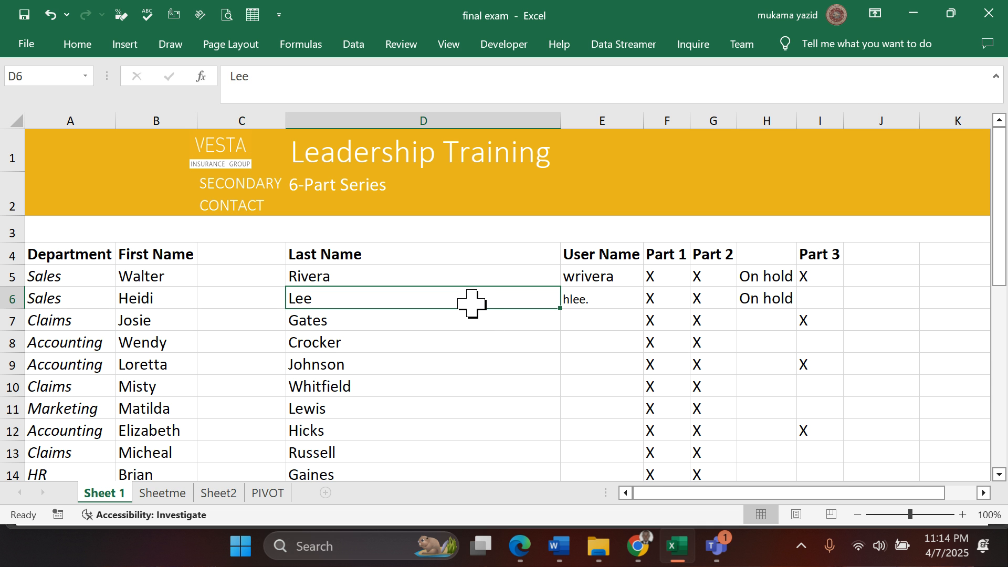
- Check question 13 in the Edge PDF and, in Excel, insert two blank columns between User Name and Part 1
left_click(520, 547)
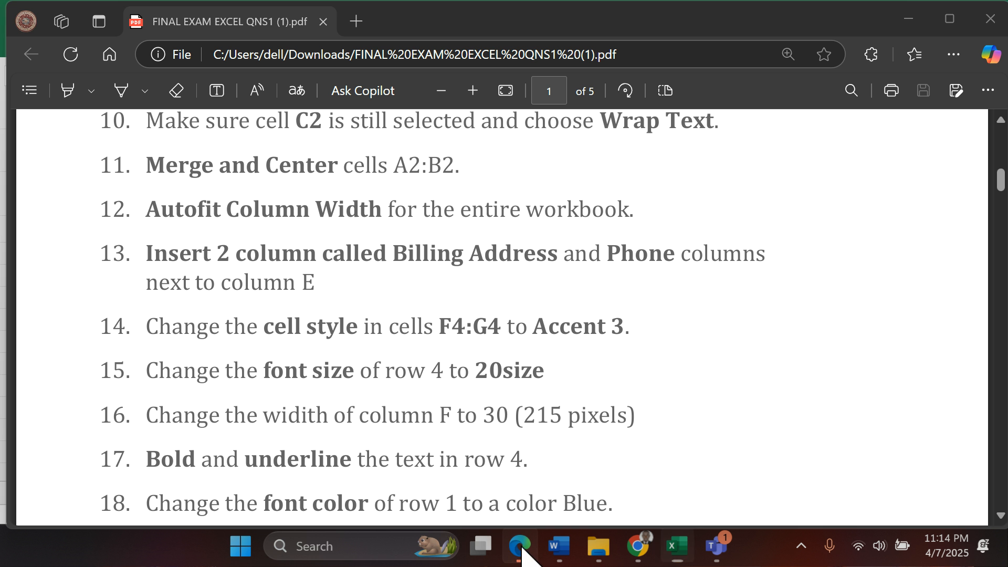
scroll(285, 386, "down", 2)
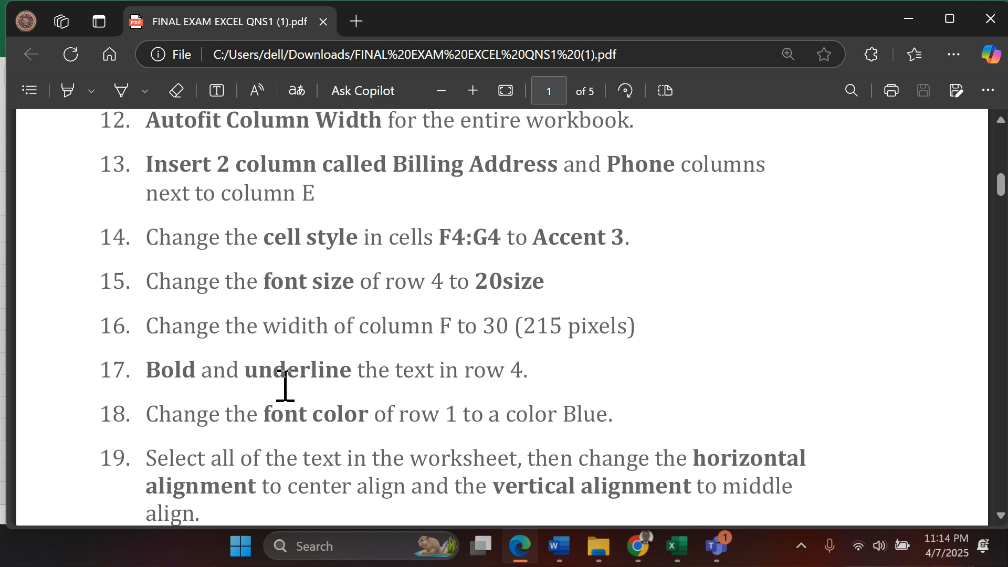
scroll(285, 386, "up", 2)
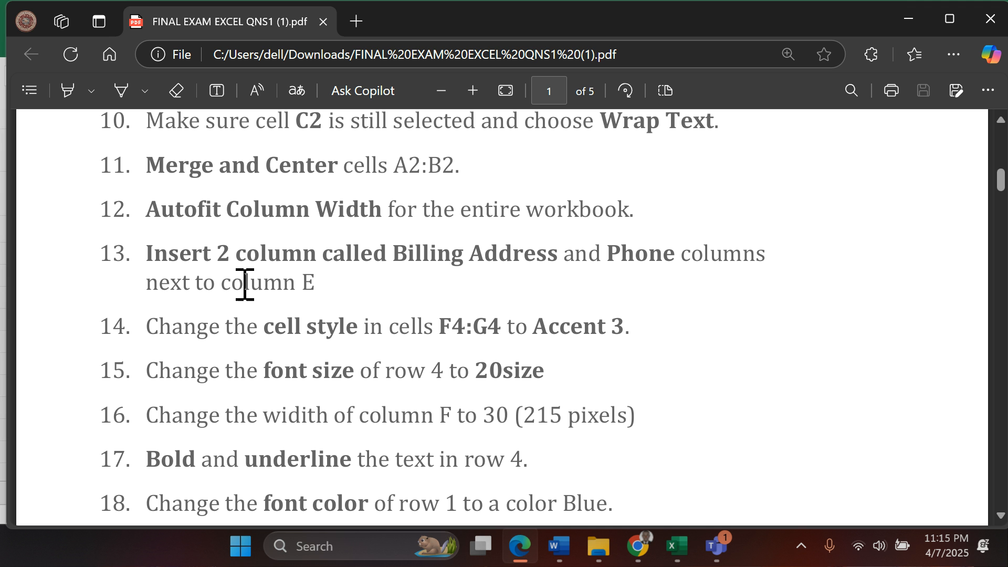
left_click(676, 547)
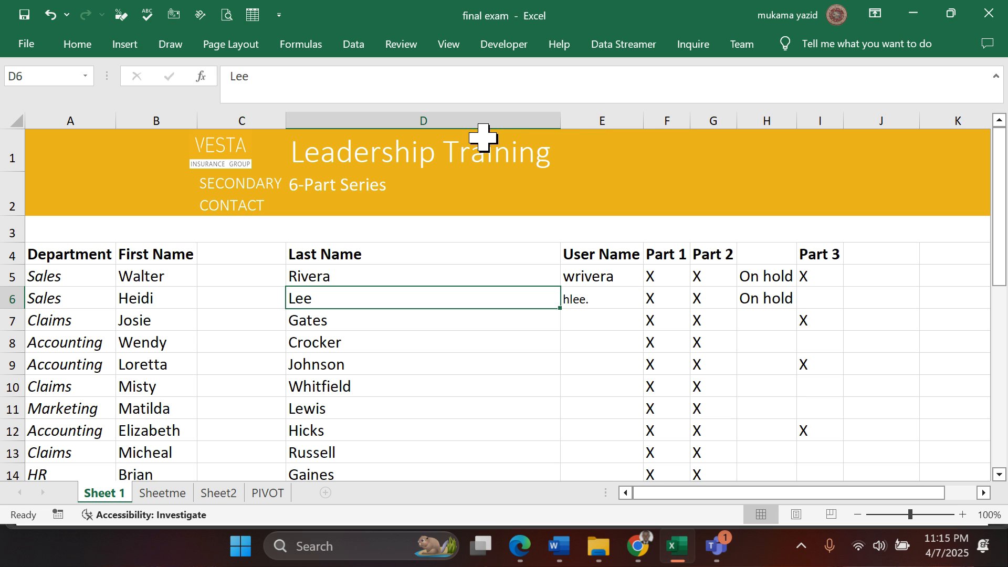
left_click(603, 116)
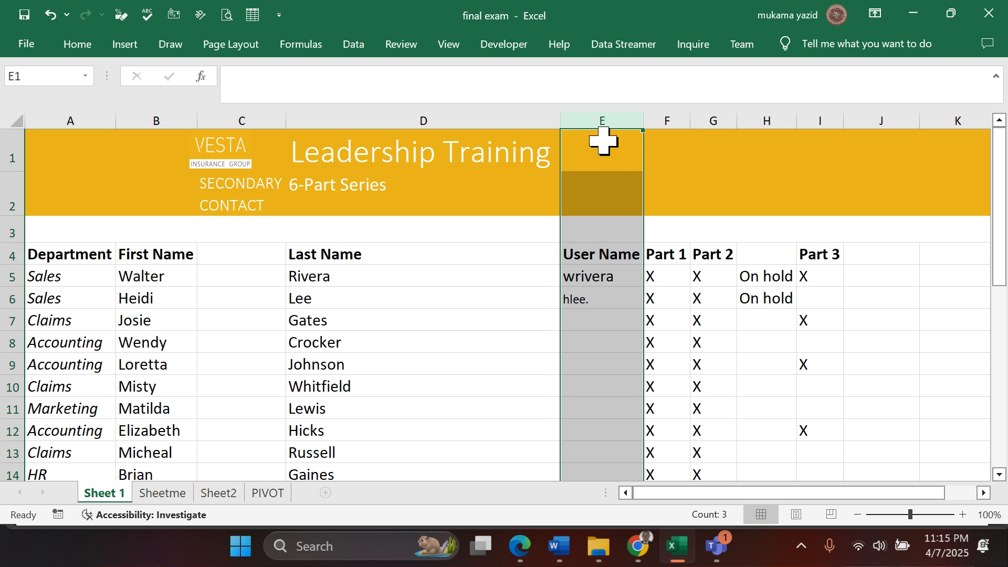
left_click(681, 120)
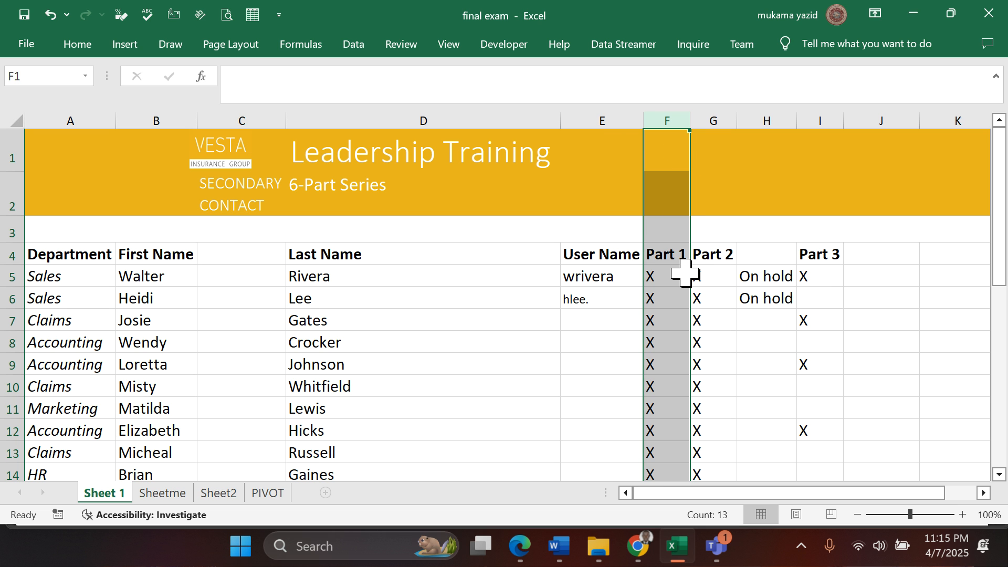
key("ctrl+shift+plus")
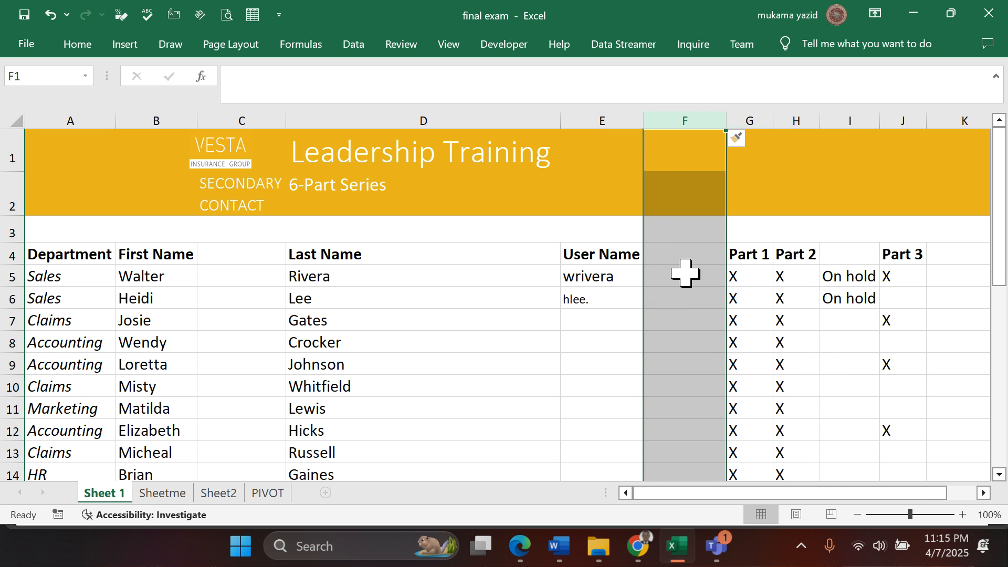
key("ctrl+shift+plus")
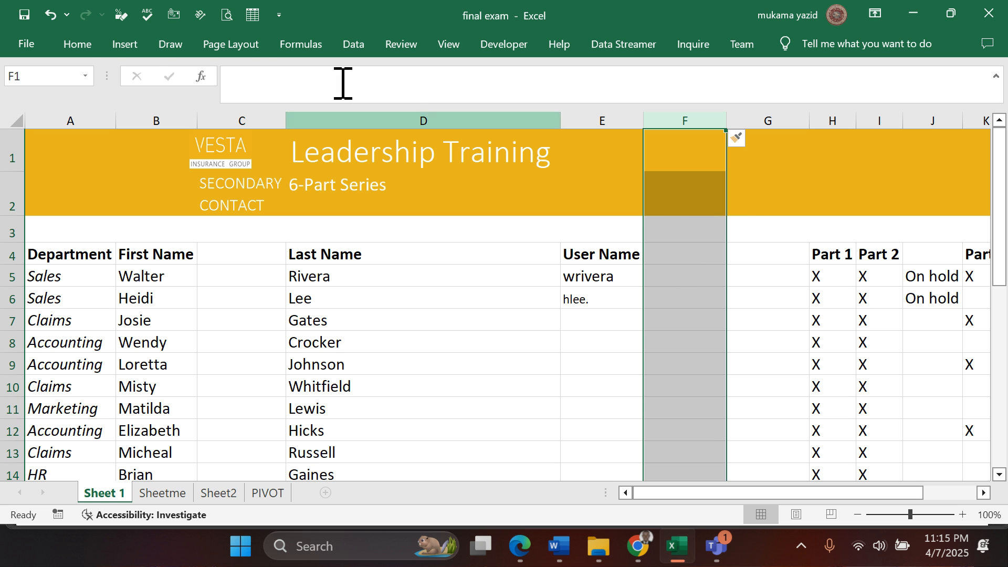
left_click(90, 45)
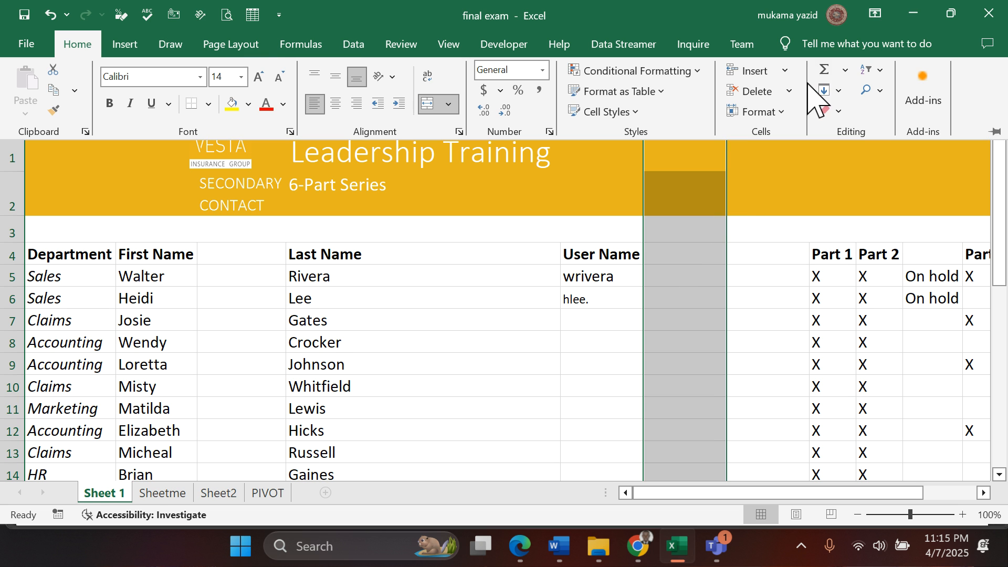
left_click(783, 72)
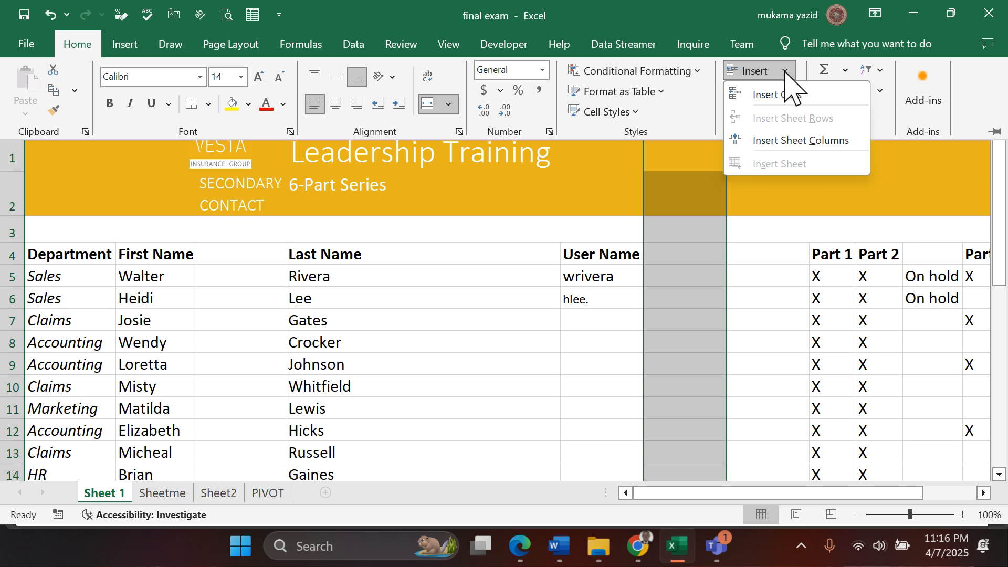
left_click(787, 140)
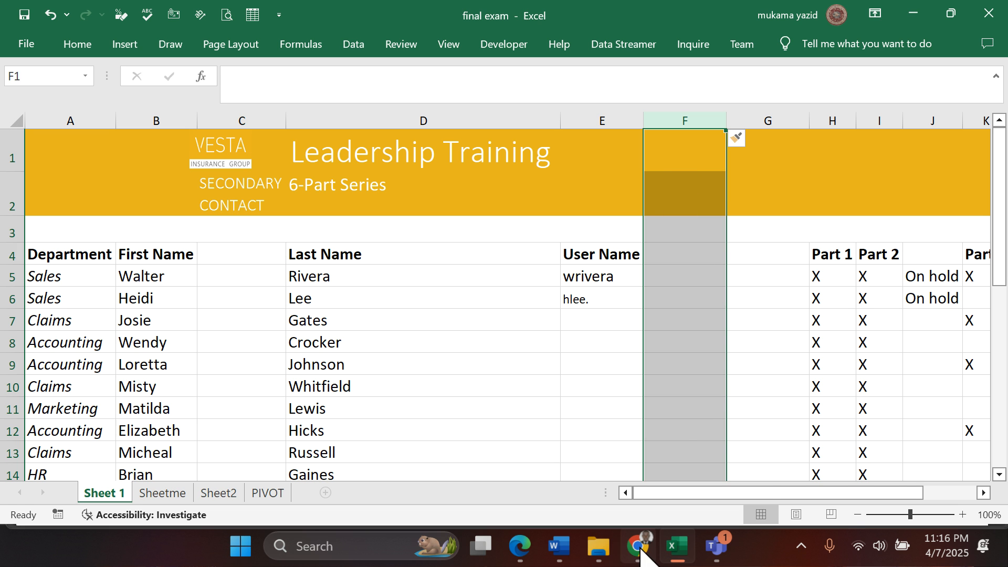
- Enter the headings BILLING ADDRESS in cell F4 and PHONE in cell G4
left_click(683, 255)
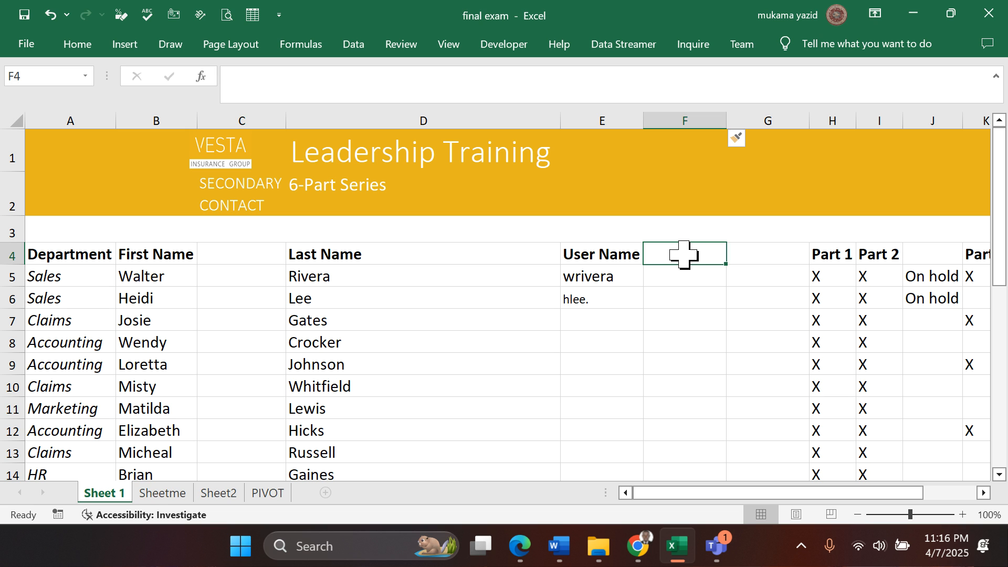
type("BILLING ADDR")
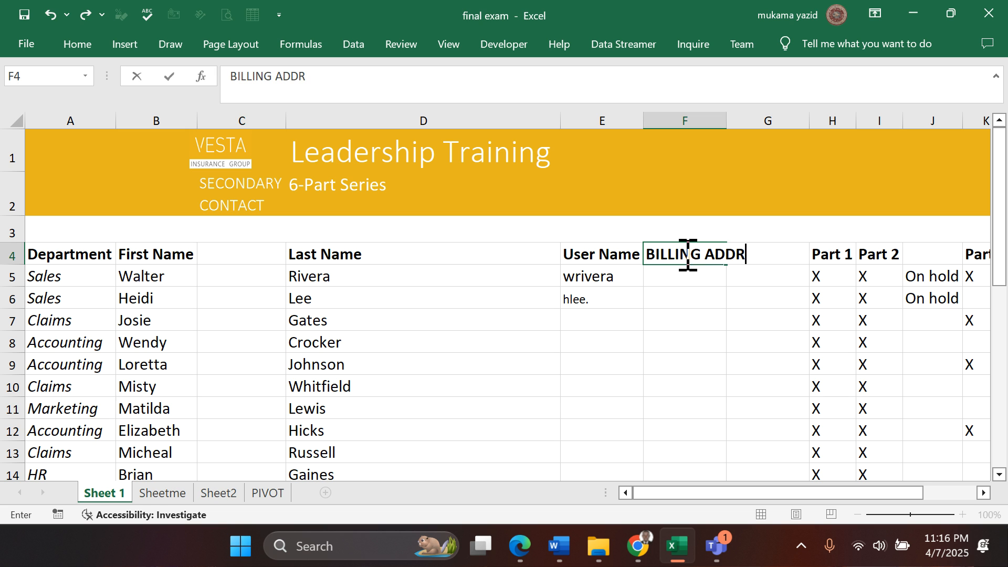
type("ESS")
key("Tab")
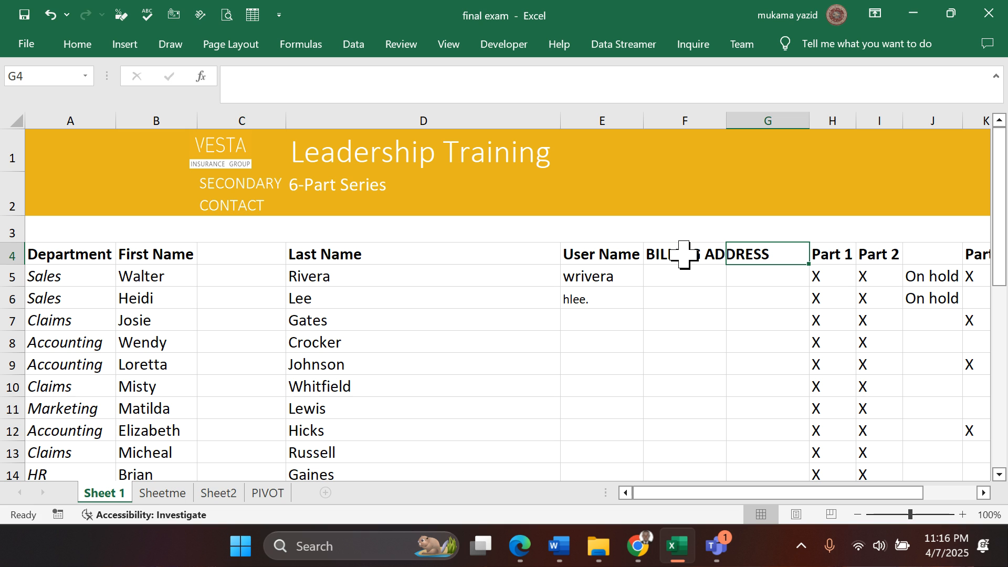
type("PHONE")
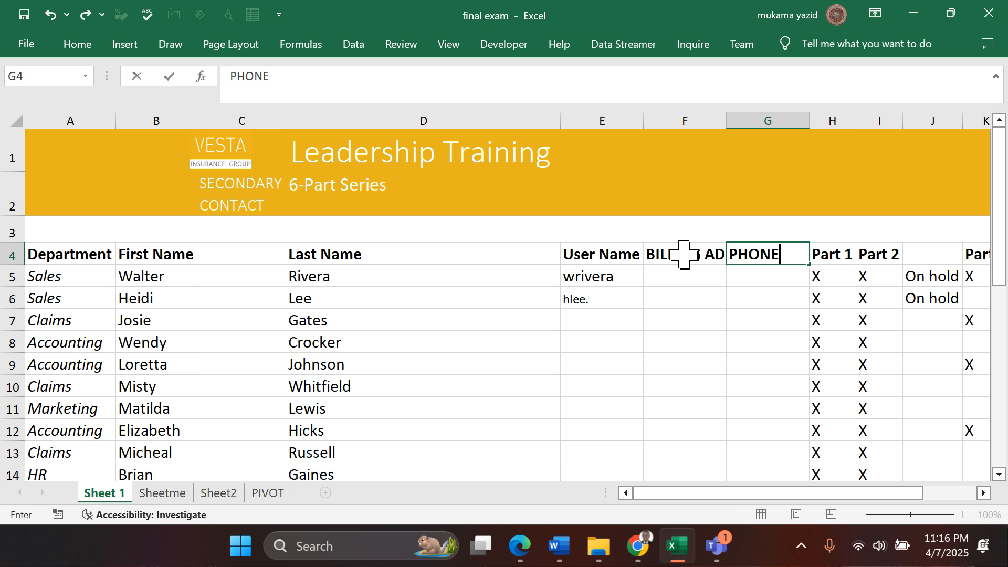
left_click(677, 341)
- Autofit column F to the width of its BILLING ADDRESS heading
scroll(600, 362, "down", 1)
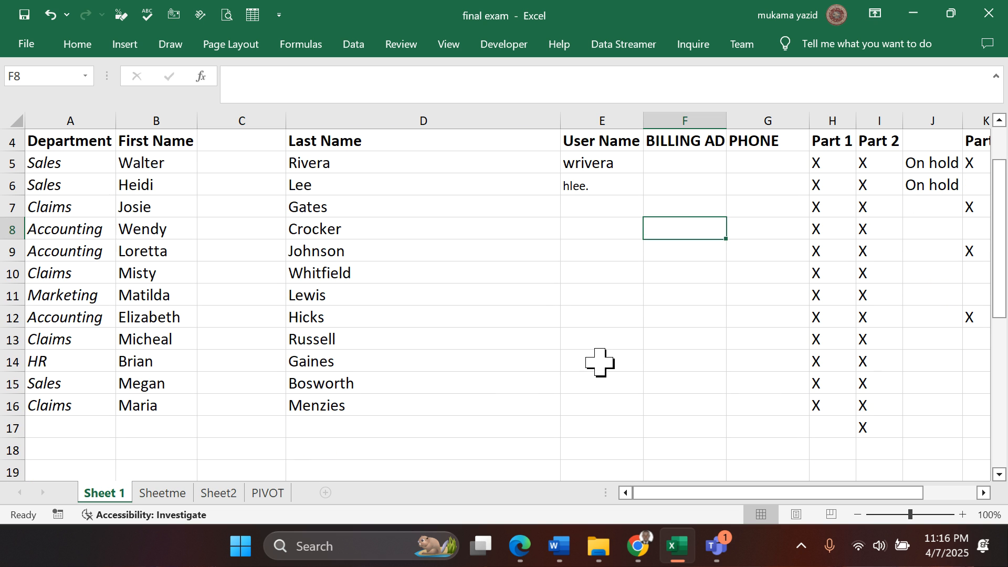
scroll(693, 266, "up", 1)
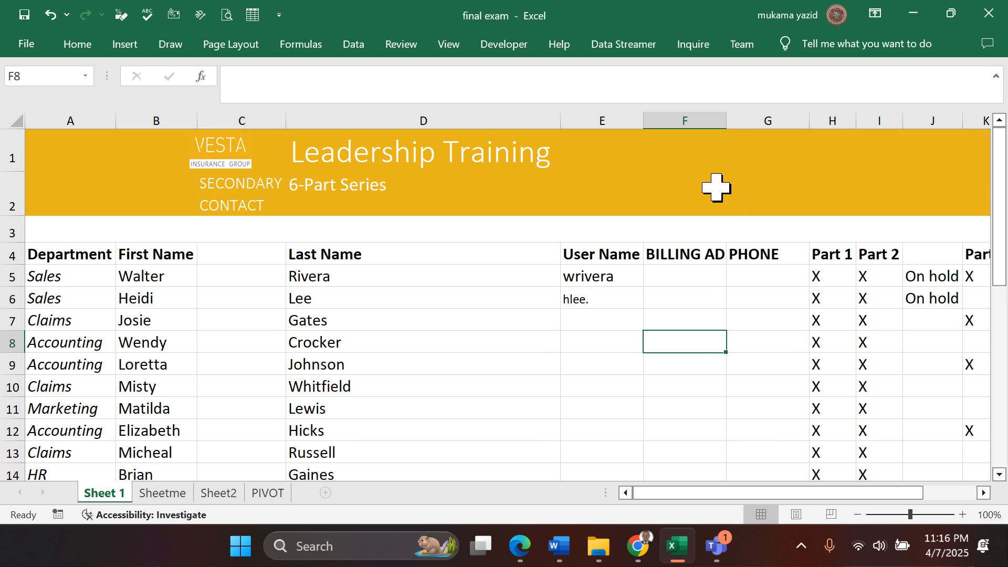
double_click(726, 113)
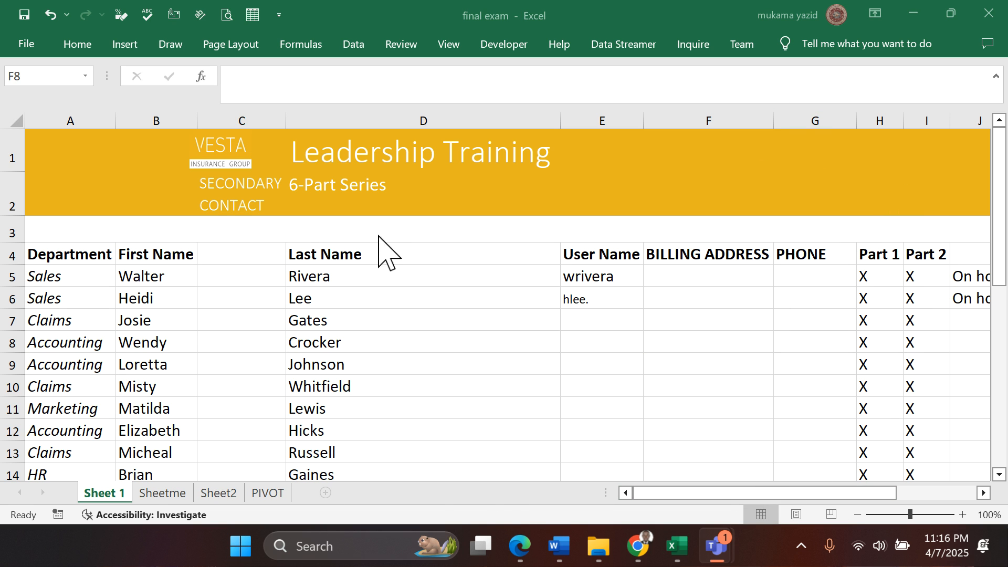
- Look over Sheet 1's columns and rows and review the earlier exam questions in the Edge PDF against the worksheet in Excel
left_click(983, 494)
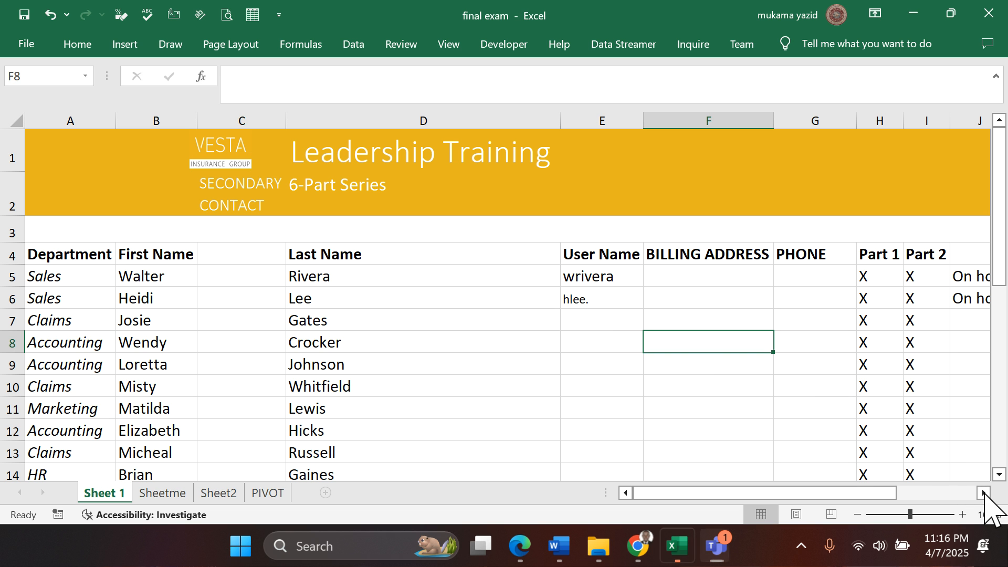
left_click(983, 493)
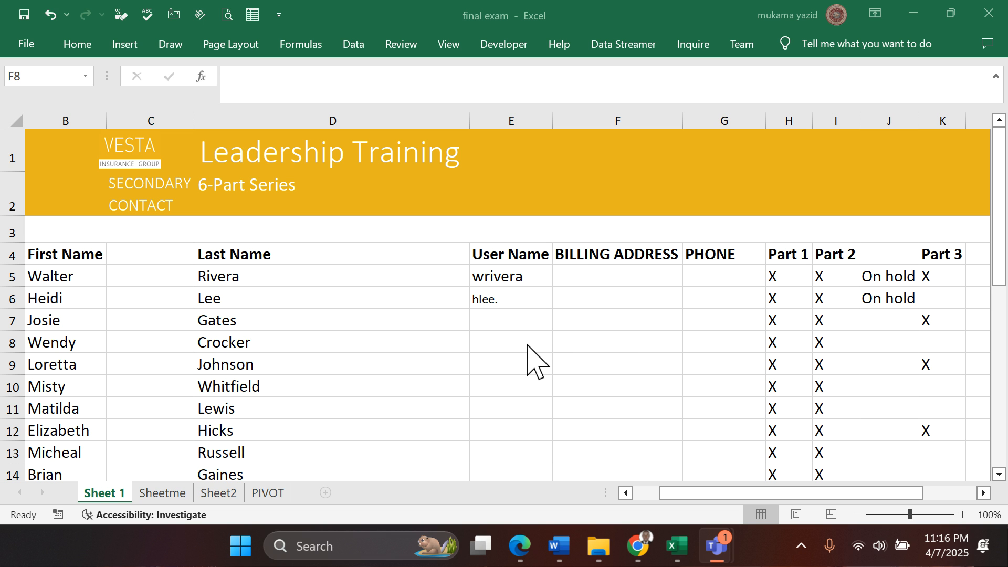
scroll(533, 362, "down", 2)
scroll(533, 362, "up", 2)
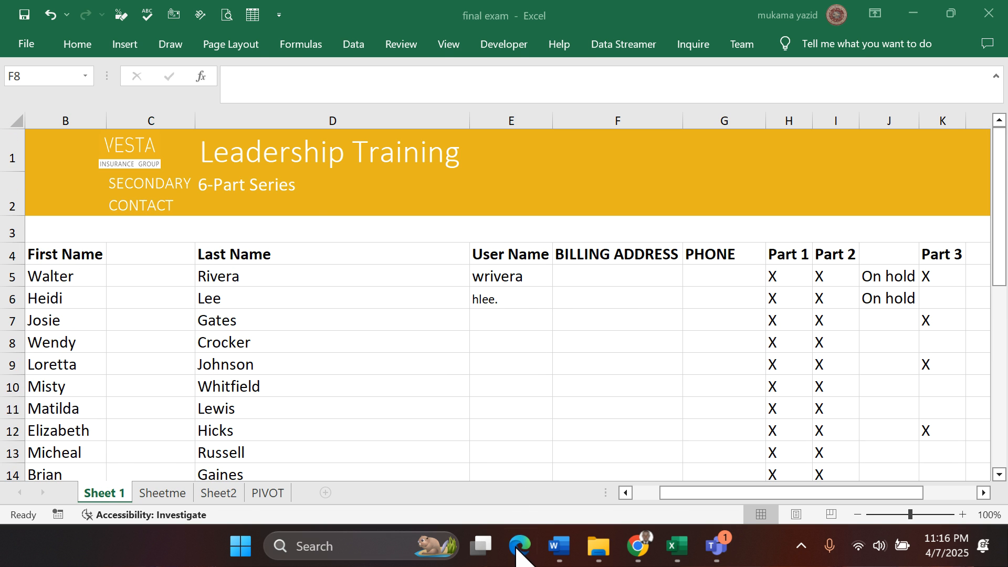
left_click(519, 546)
scroll(456, 346, "up", 3)
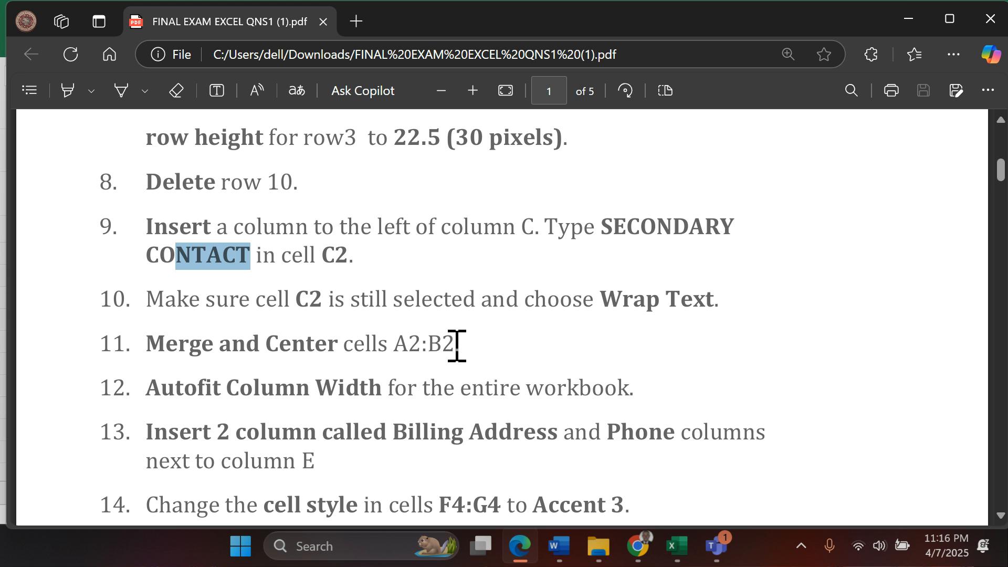
scroll(417, 287, "up", 2)
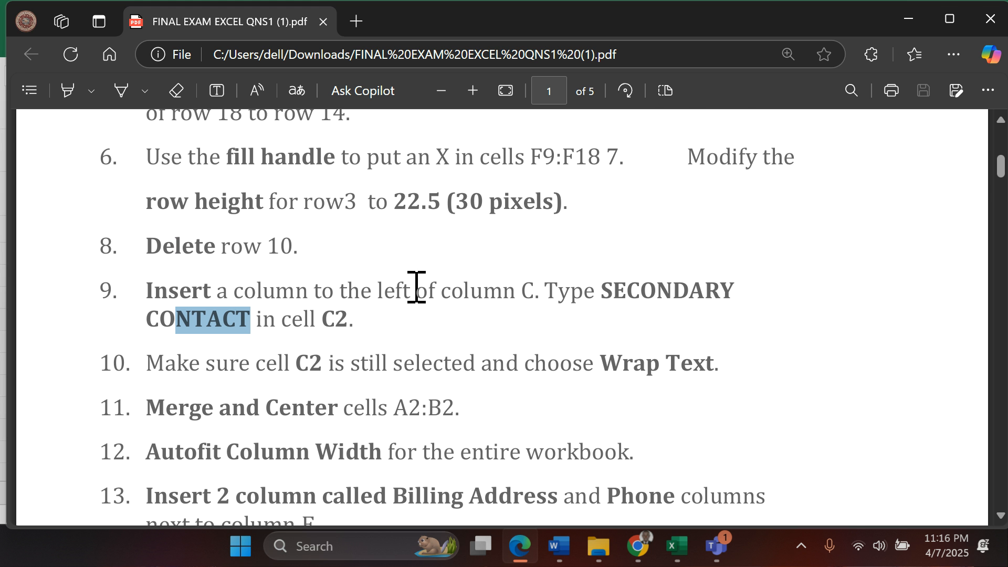
scroll(416, 287, "up", 2)
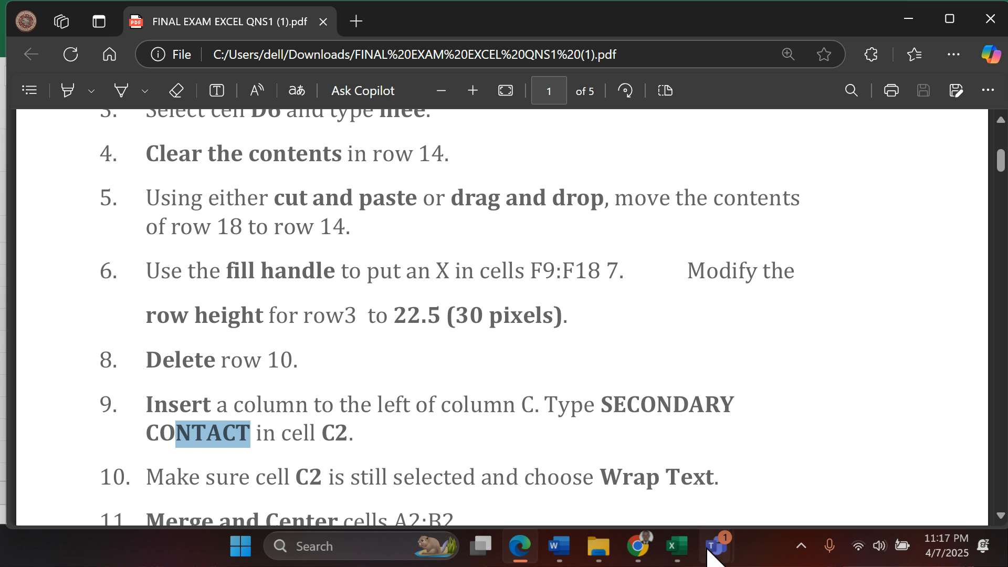
left_click(675, 546)
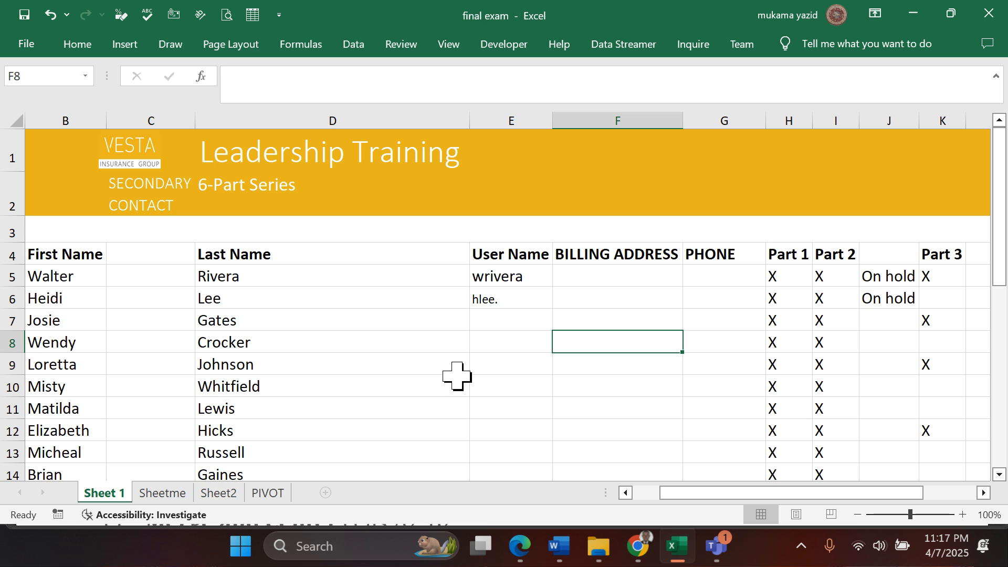
scroll(457, 375, "down", 1)
scroll(457, 376, "up", 1)
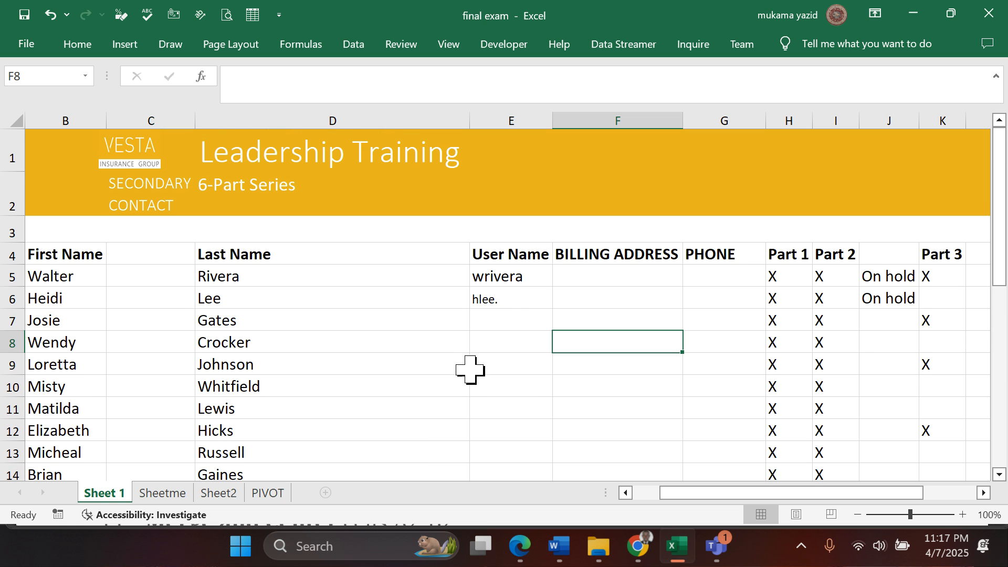
- Look over Sheet 1's rows and hide the formula bar and the row and column headings
scroll(687, 323, "down", 2)
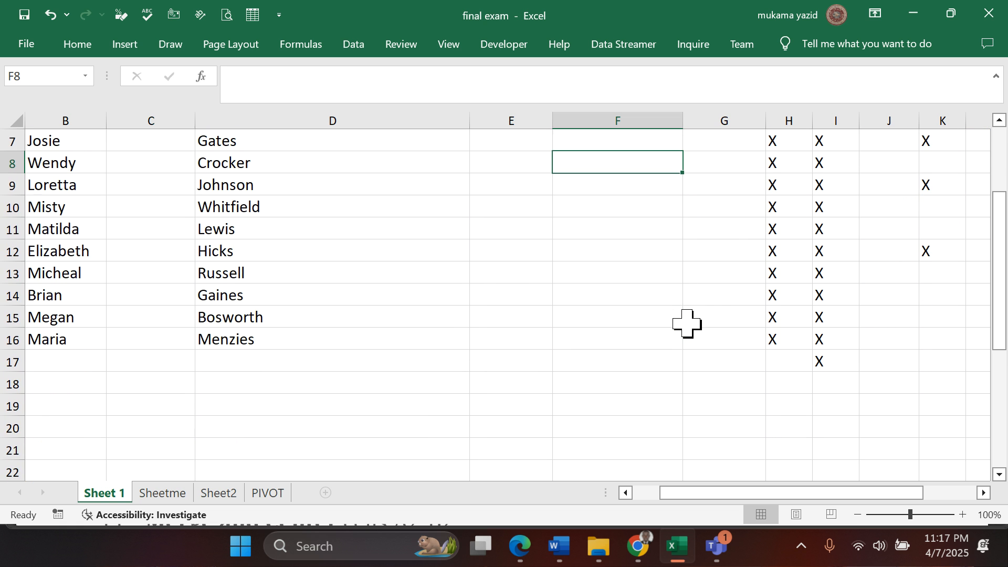
scroll(687, 323, "up", 1)
scroll(686, 323, "up", 1)
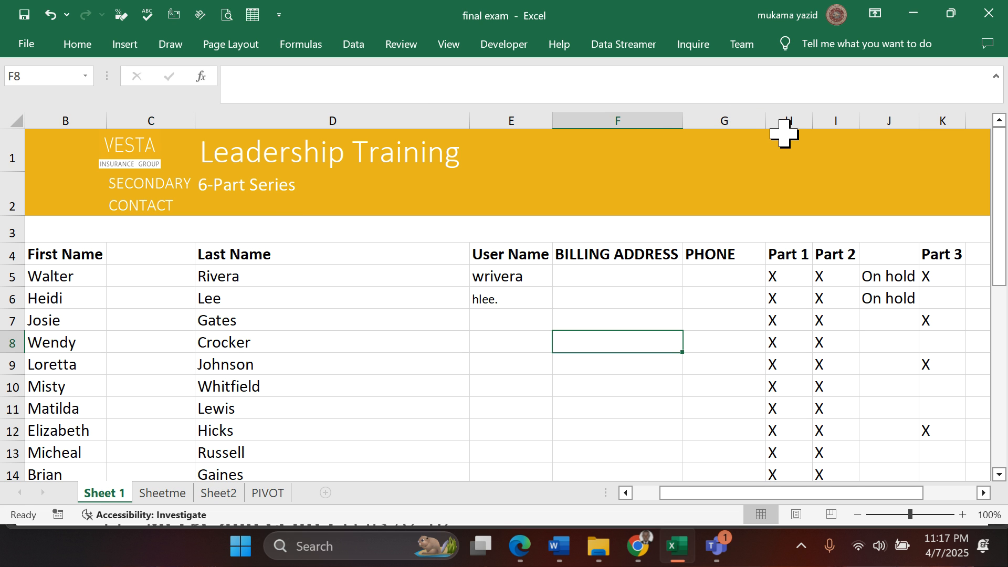
left_click(406, 47)
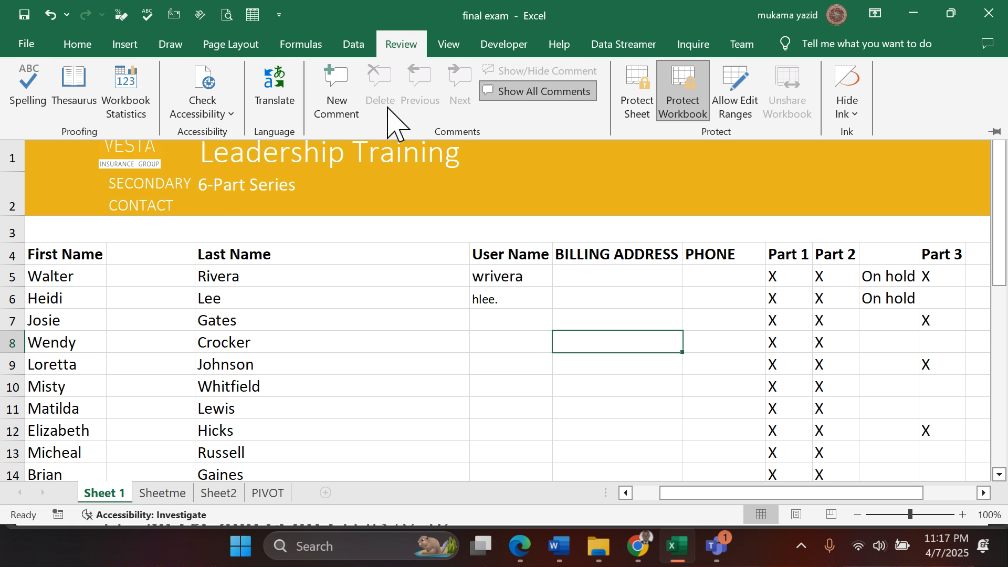
left_click(450, 45)
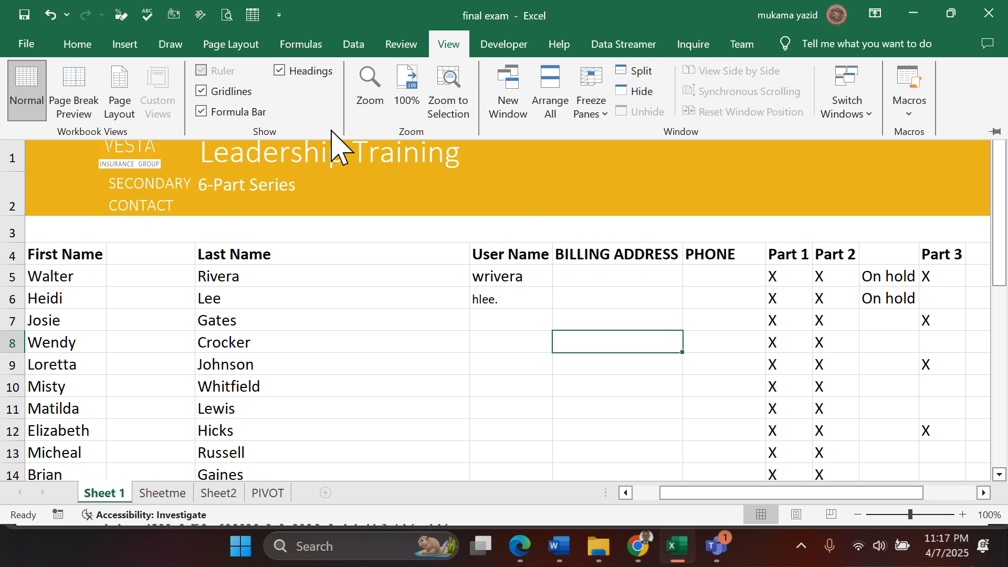
left_click(201, 111)
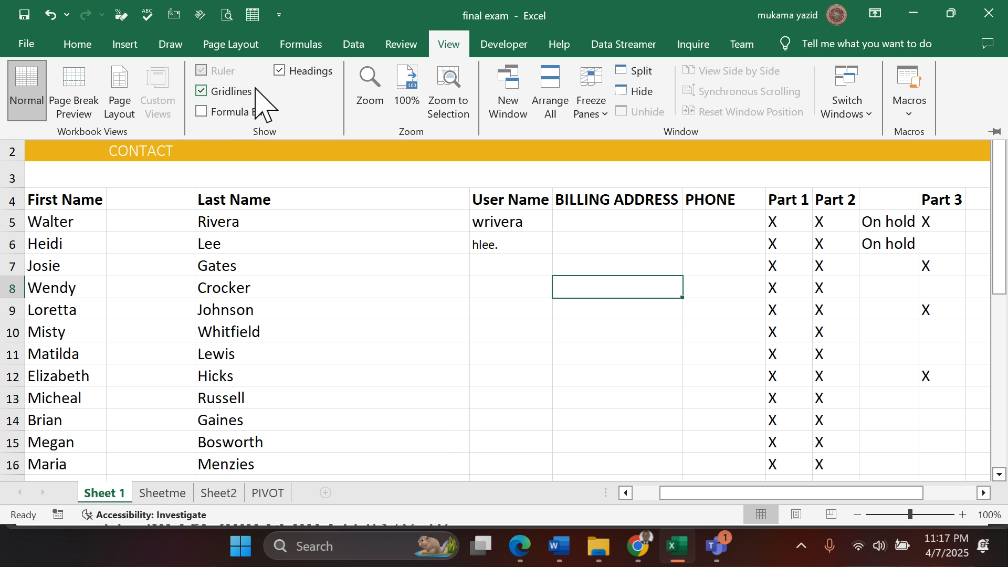
left_click(287, 71)
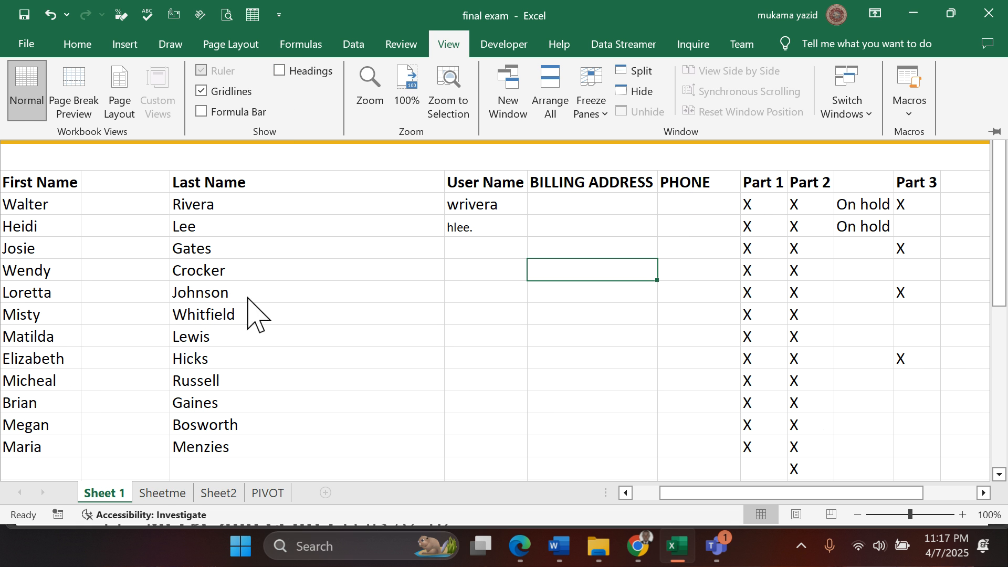
- Look over the training table on Sheet 1 with the formula bar and headings hidden
scroll(463, 268, "down", 2)
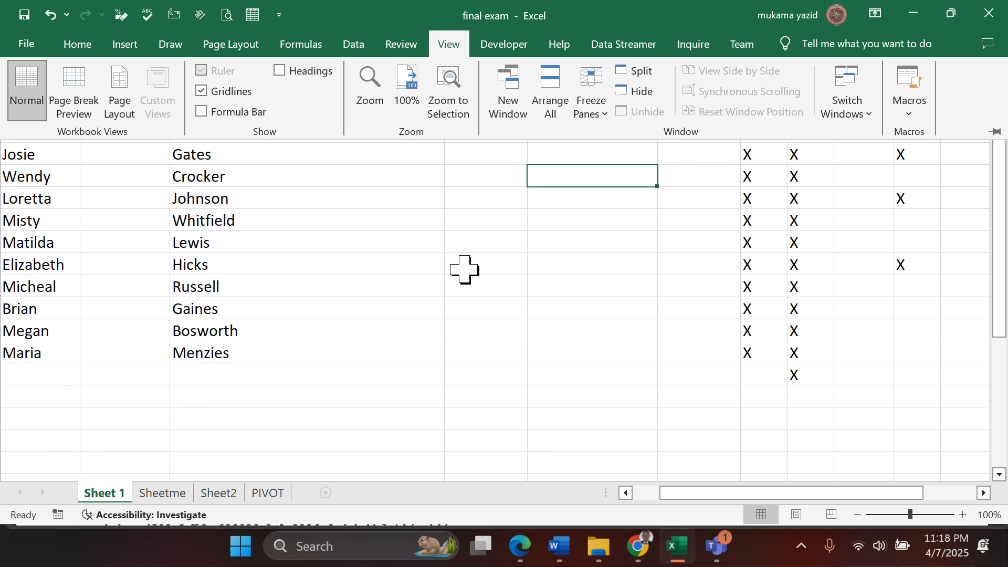
scroll(465, 279, "up", 2)
left_click(434, 313)
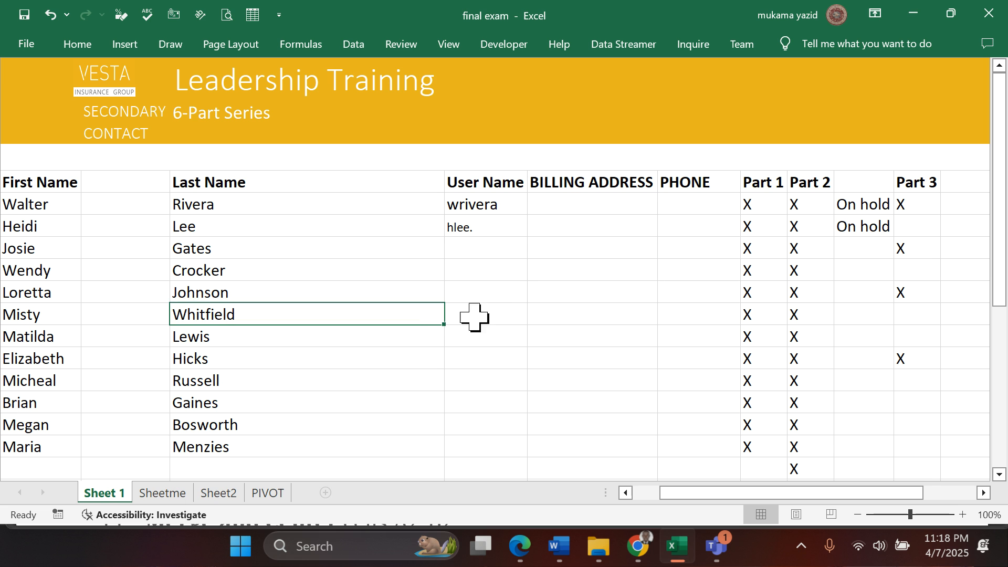
left_click(504, 310)
left_click(574, 280)
left_click(428, 235)
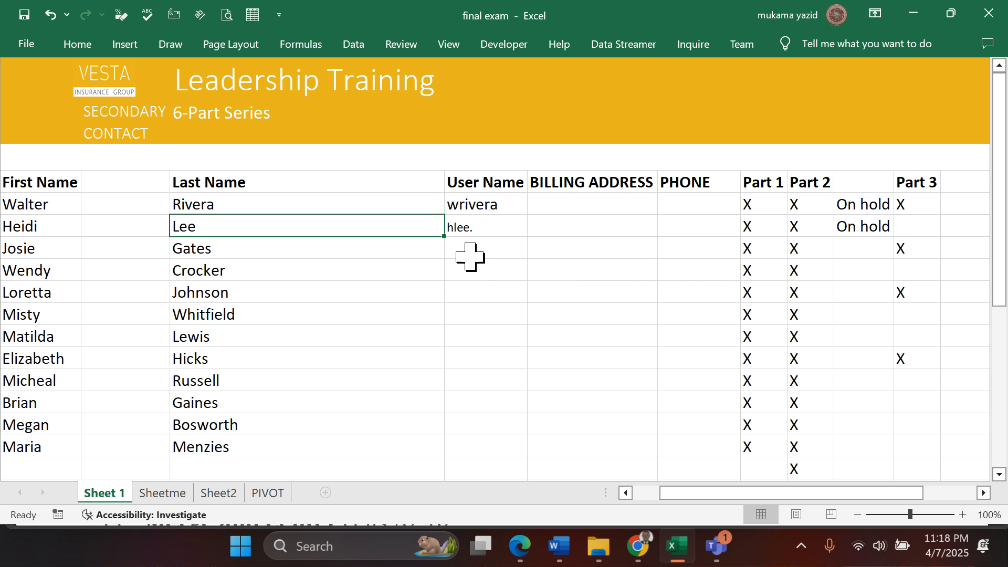
left_click(475, 227)
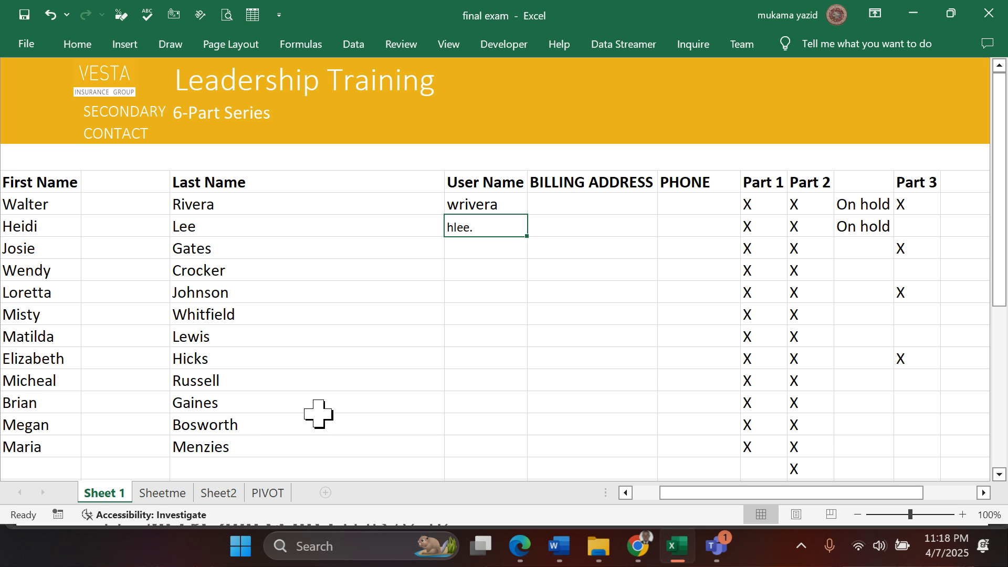
left_click(343, 204)
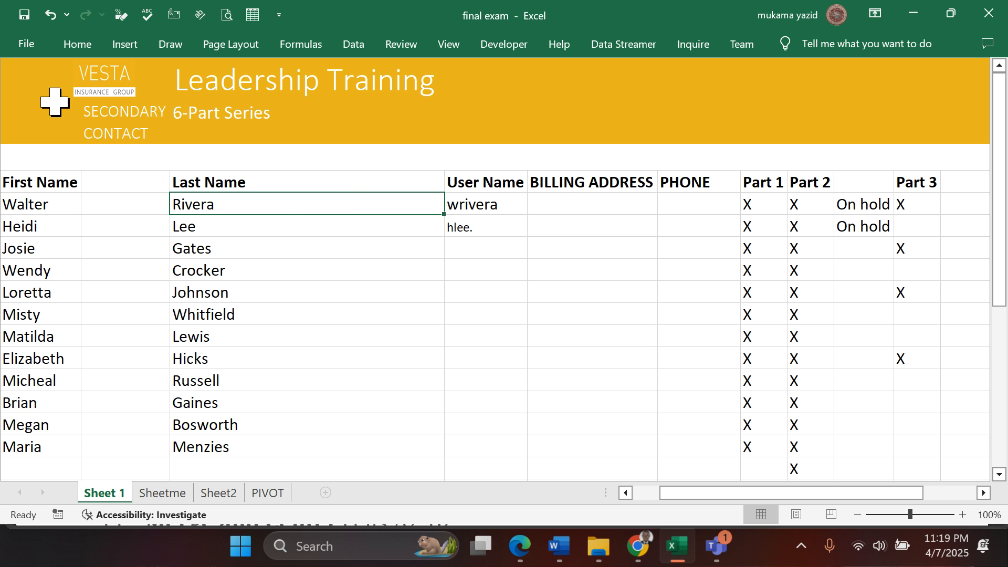
left_click(387, 295)
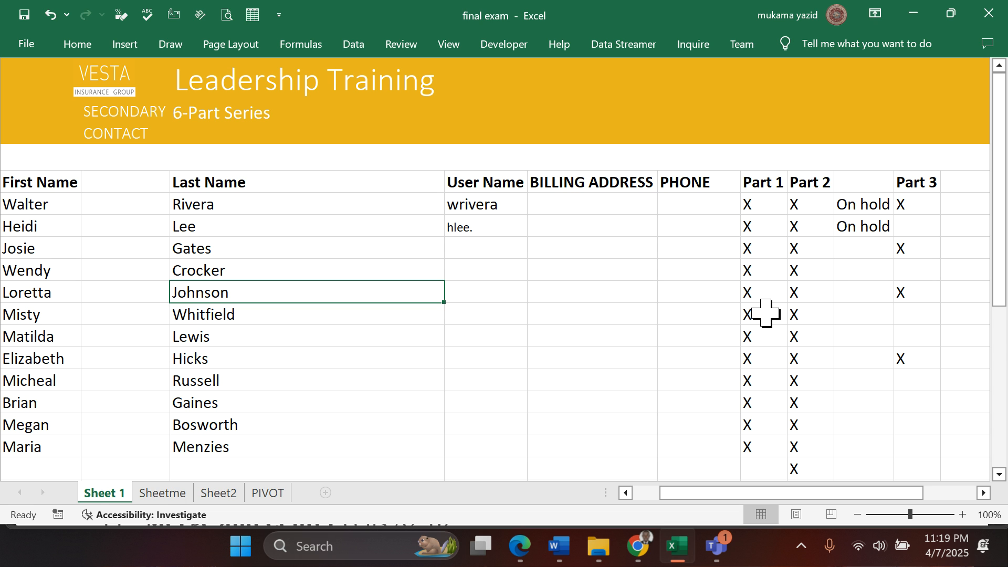
- Try the formula bar on and off, hide the gridlines, and check how Sheet 1 looks without them
left_click(452, 50)
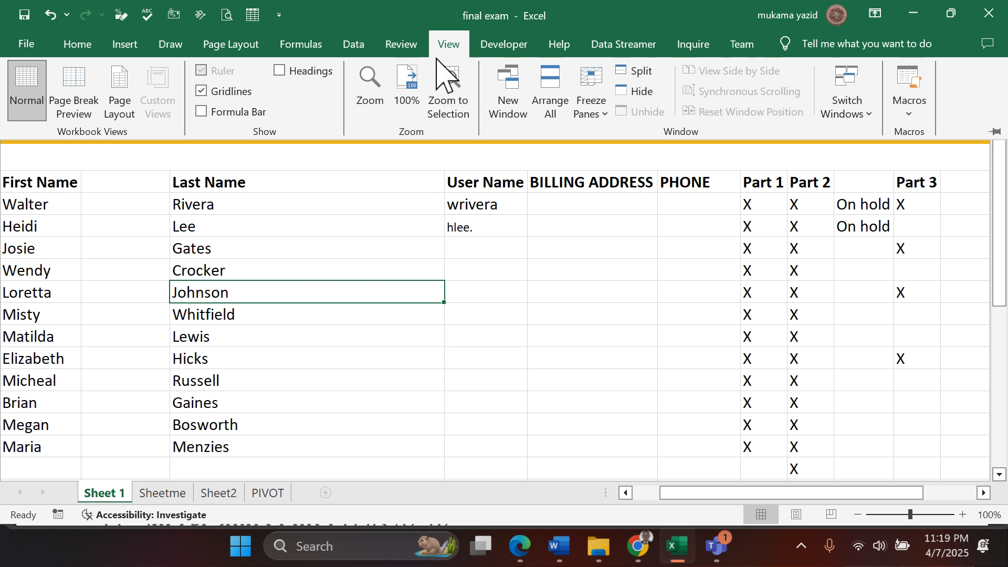
left_click(203, 112)
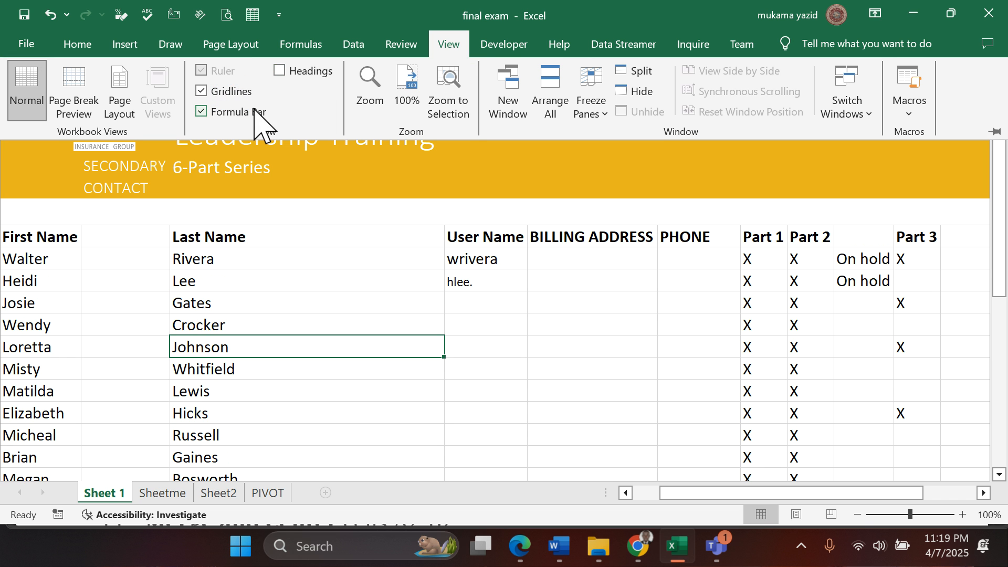
left_click(202, 111)
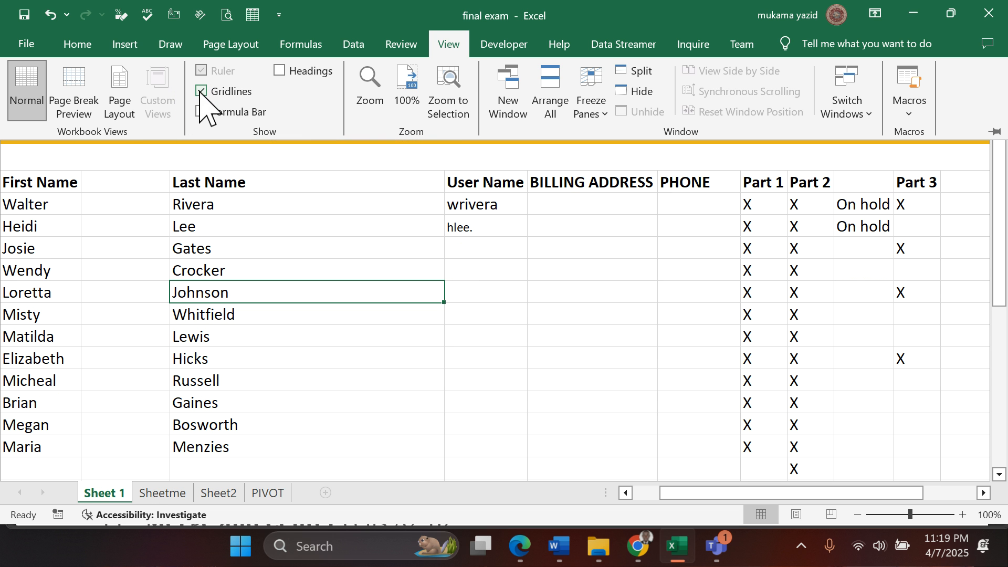
left_click(202, 95)
key("ctrl+F1")
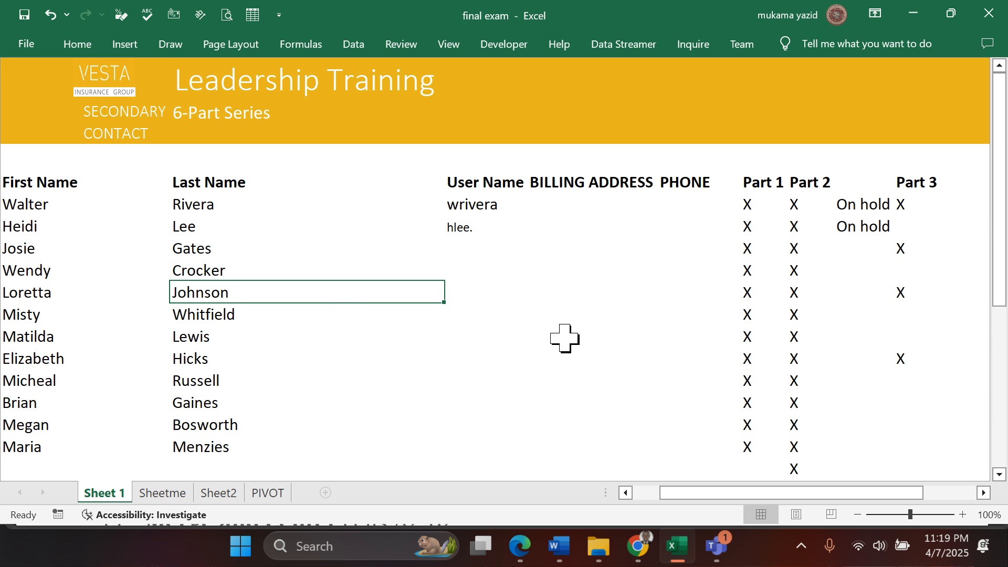
scroll(562, 337, "down", 3)
left_click(538, 340)
left_click(364, 317)
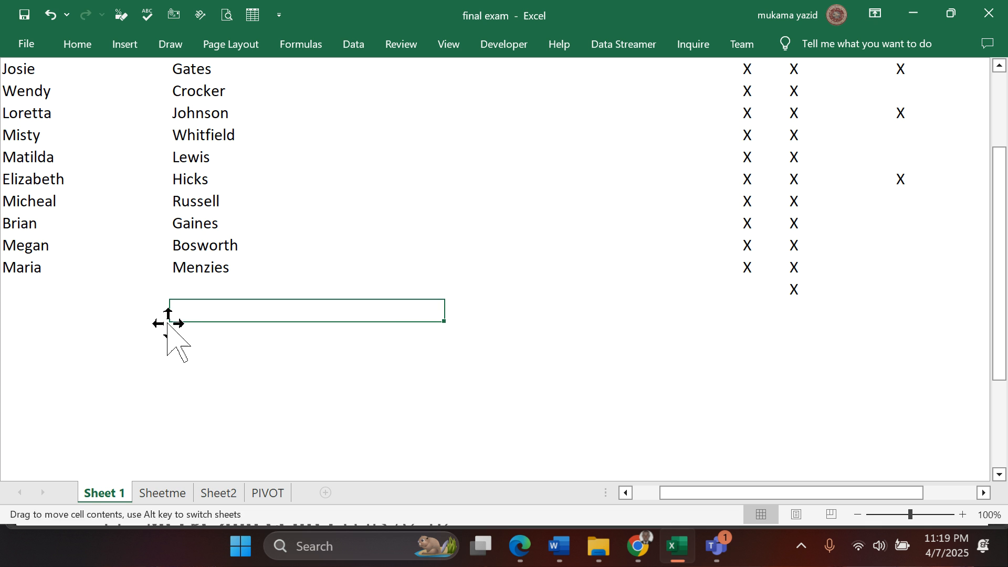
scroll(572, 346, "up", 3)
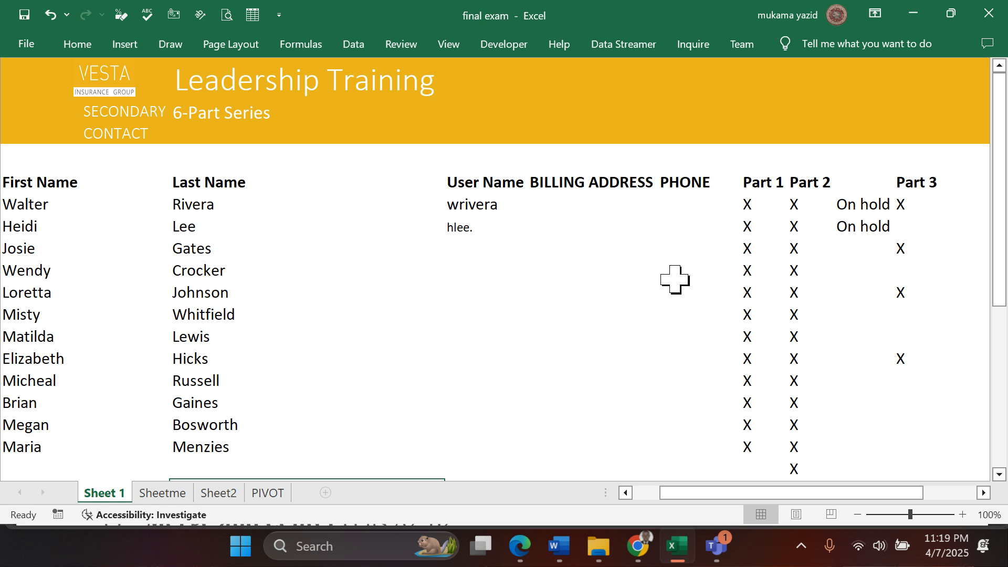
- Show the formula bar, gridlines and row and column headings again on Sheet 1
left_click(454, 50)
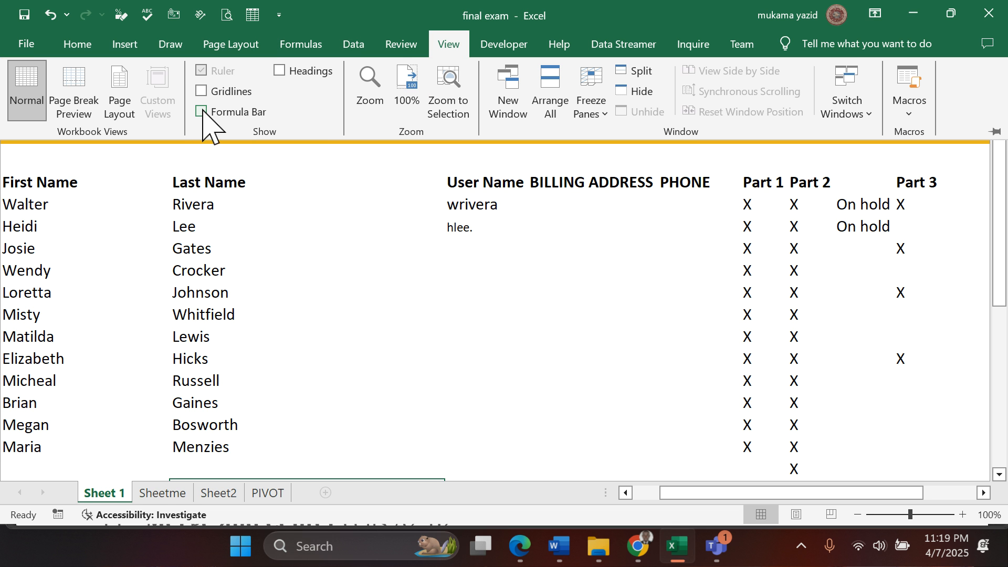
left_click(202, 112)
left_click(202, 92)
left_click(280, 71)
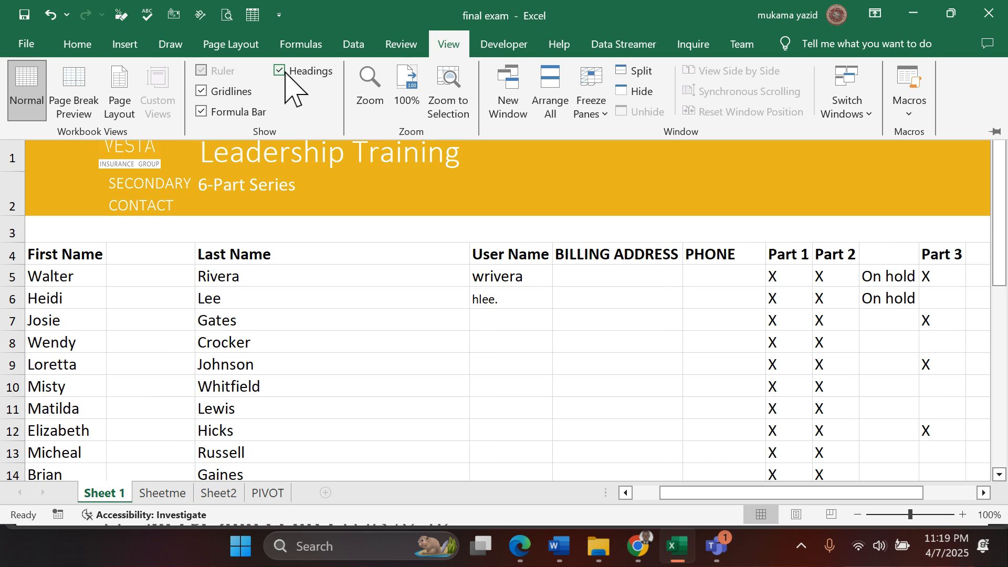
scroll(387, 315, "down", 2)
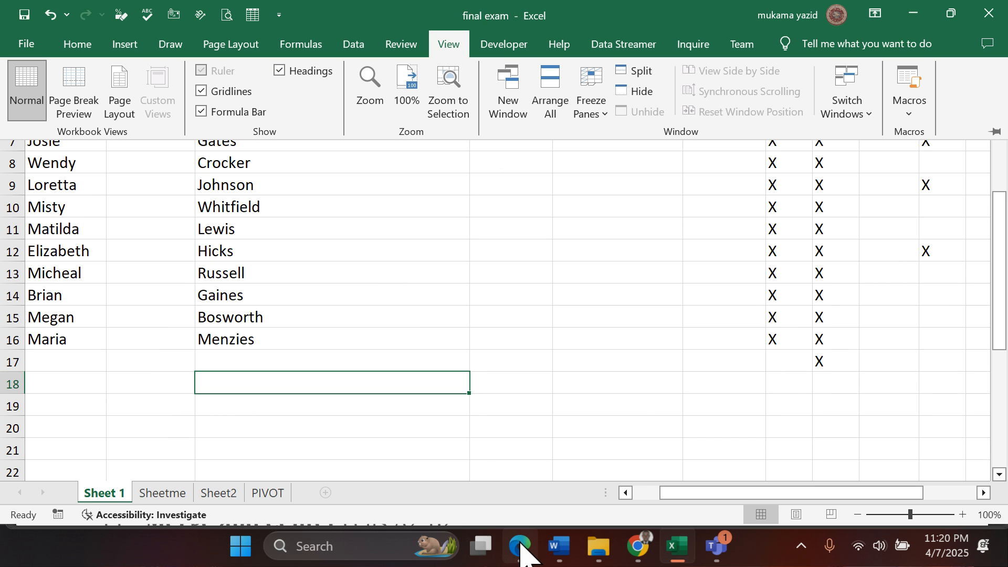
- Check question 14 in the Edge PDF and, in Excel, apply the 40% - Accent3 cell style to cells F4:G4
left_click(517, 545)
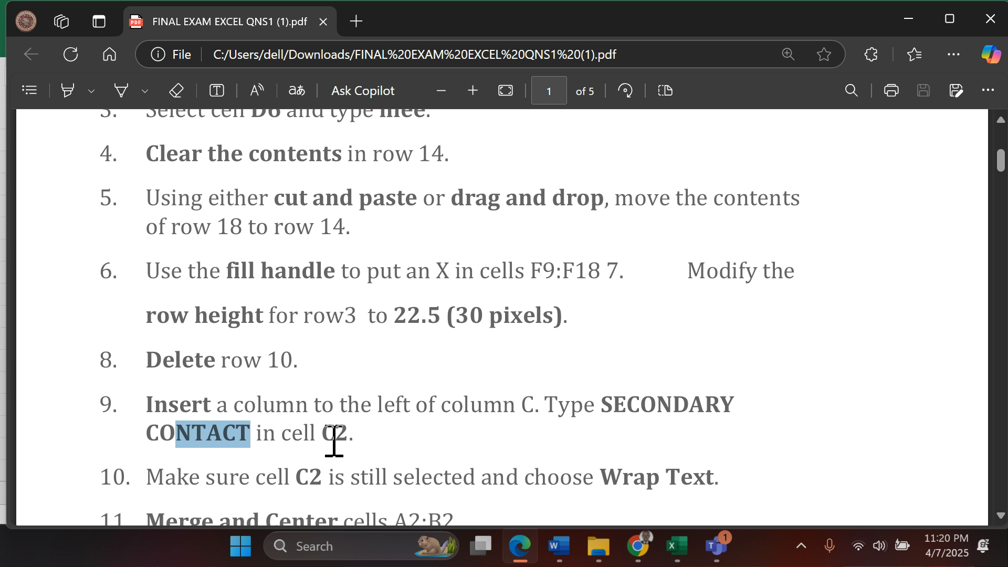
scroll(332, 443, "down", 3)
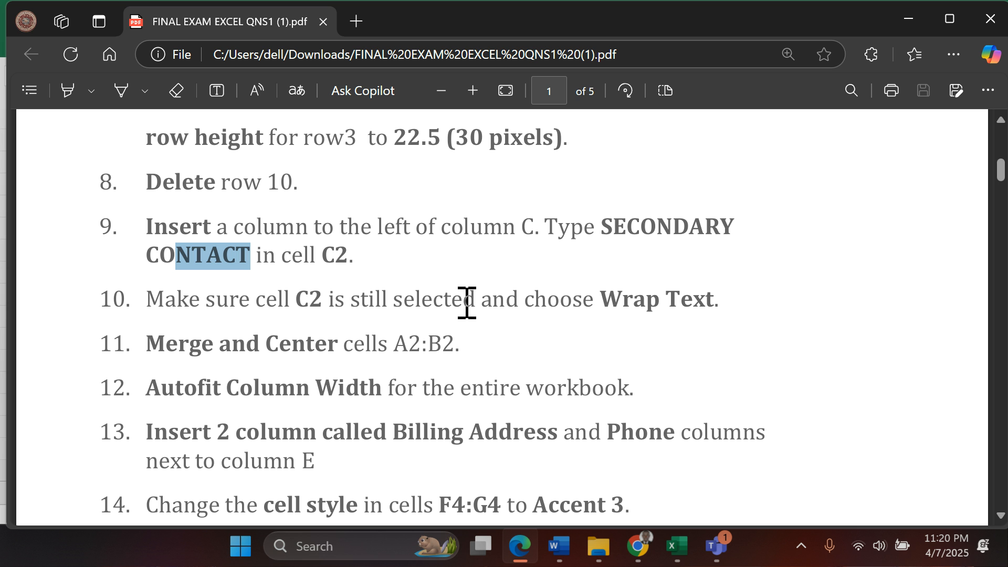
scroll(390, 359, "down", 1)
scroll(391, 358, "down", 3)
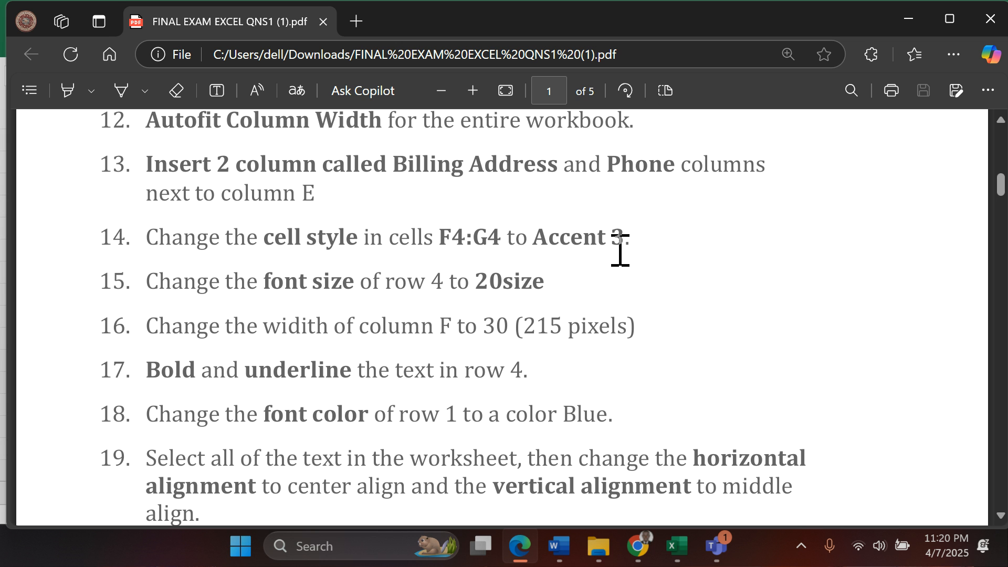
left_click(676, 547)
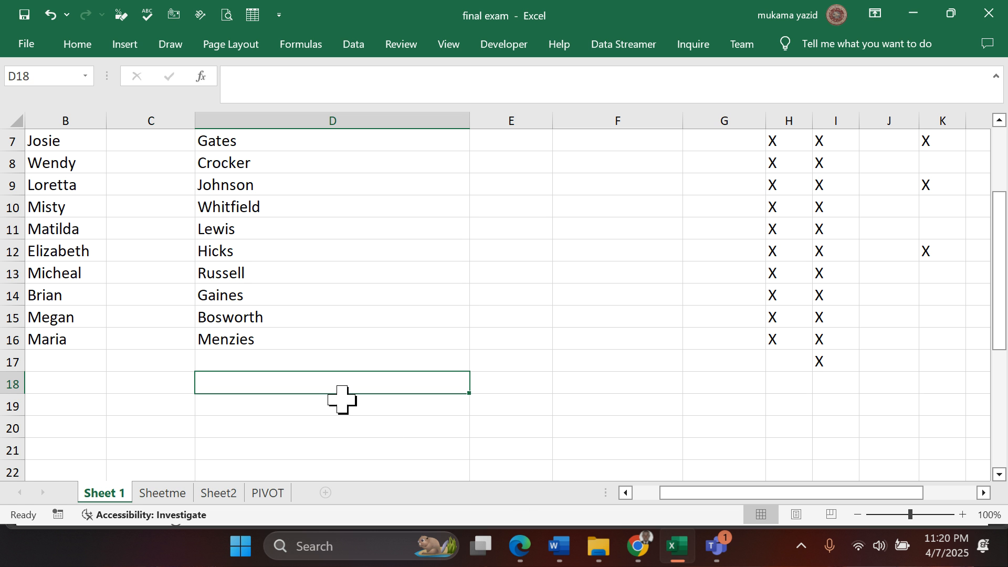
scroll(340, 397, "up", 2)
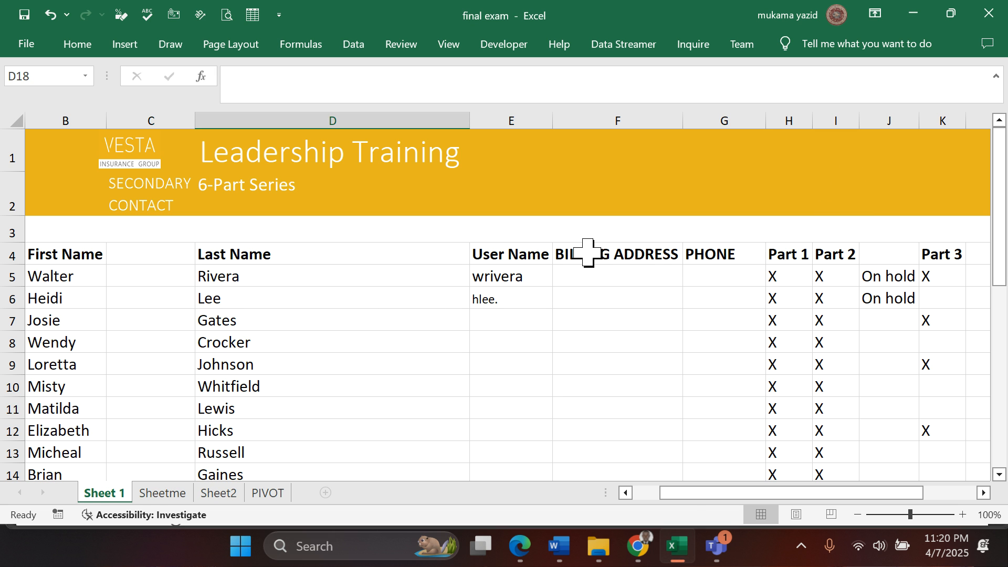
left_click_drag(587, 253, 733, 247)
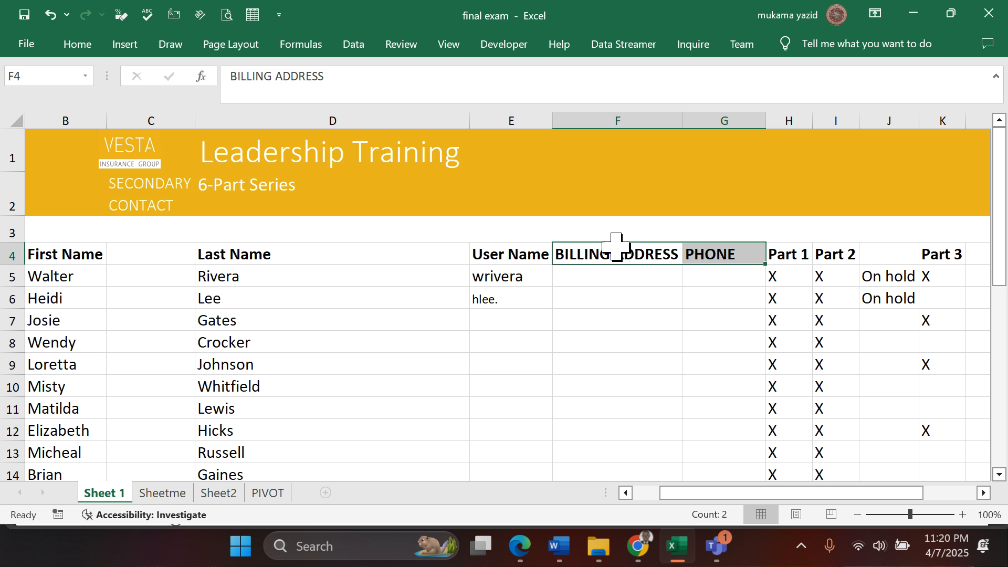
left_click(74, 47)
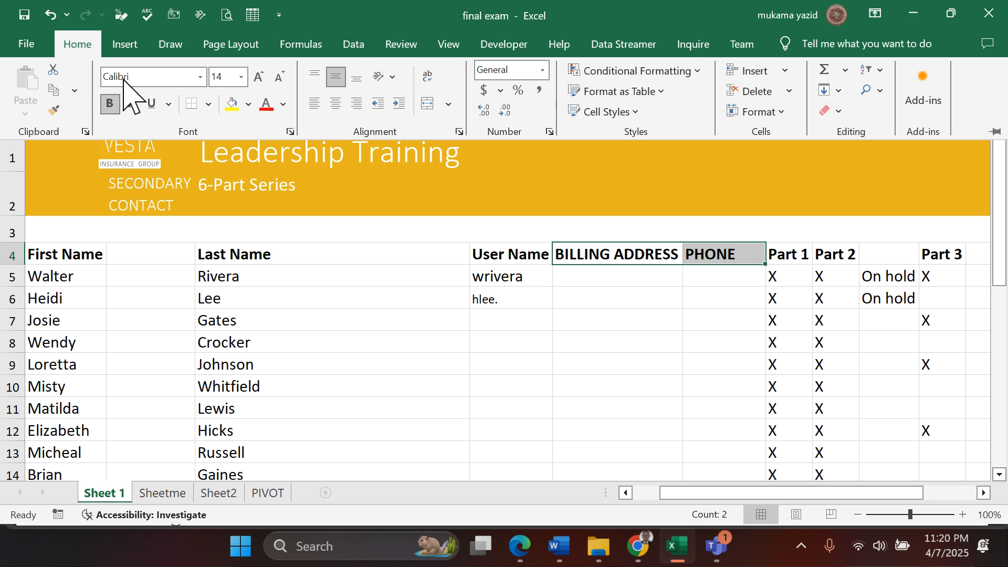
left_click(636, 112)
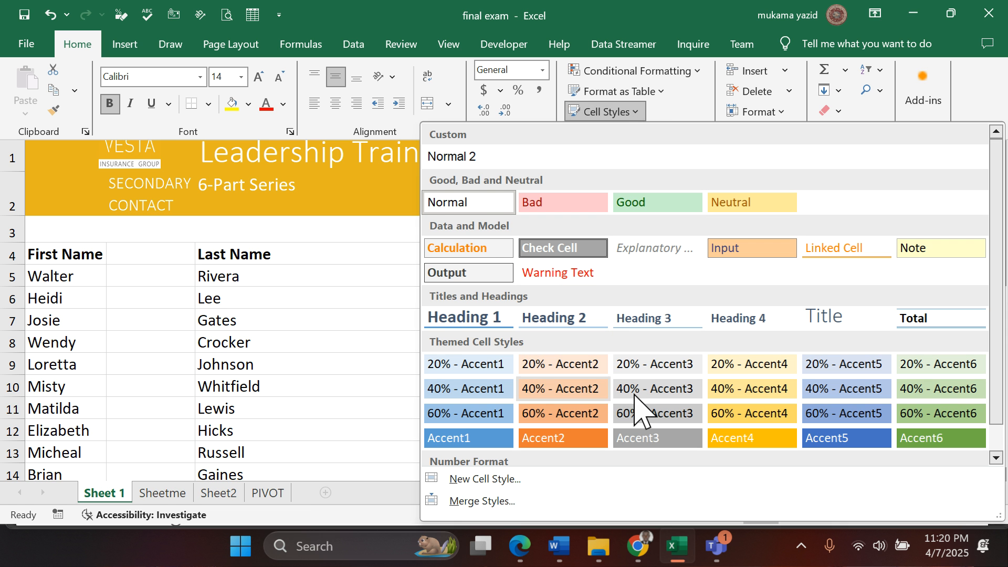
scroll(640, 412, "down", 1)
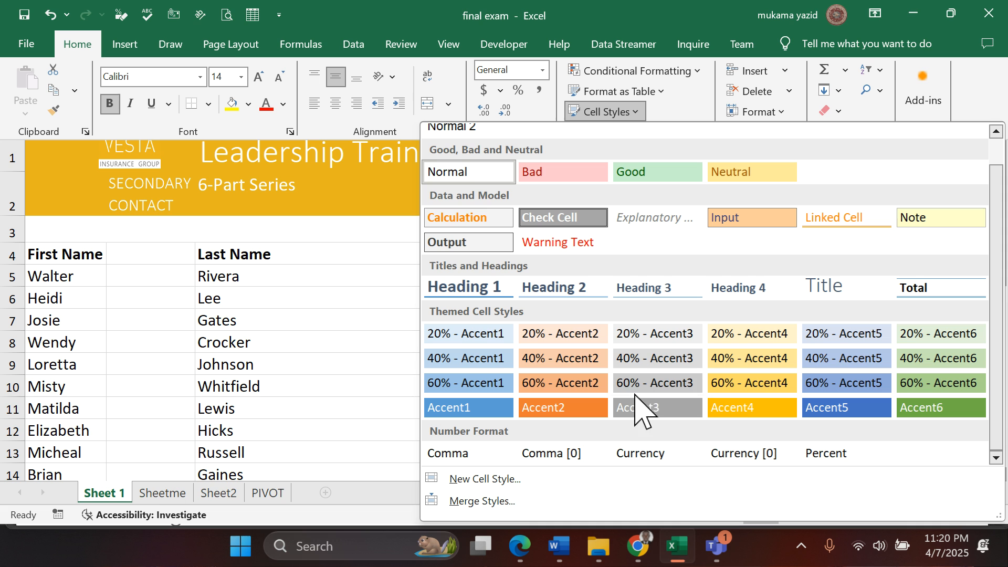
left_click(682, 362)
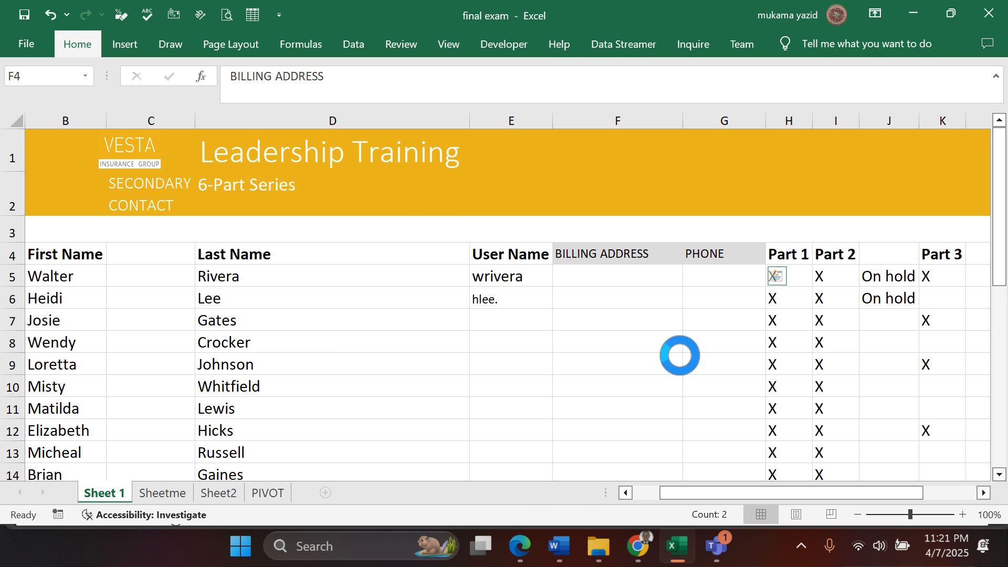
left_click(654, 323)
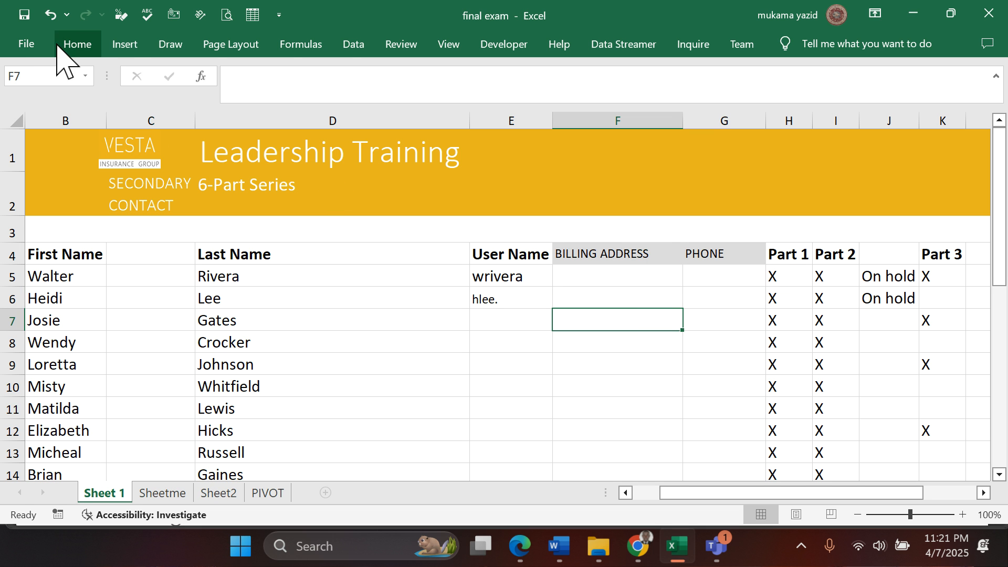
- Review the Accent3 variants among the themed cell styles without applying one
left_click(79, 45)
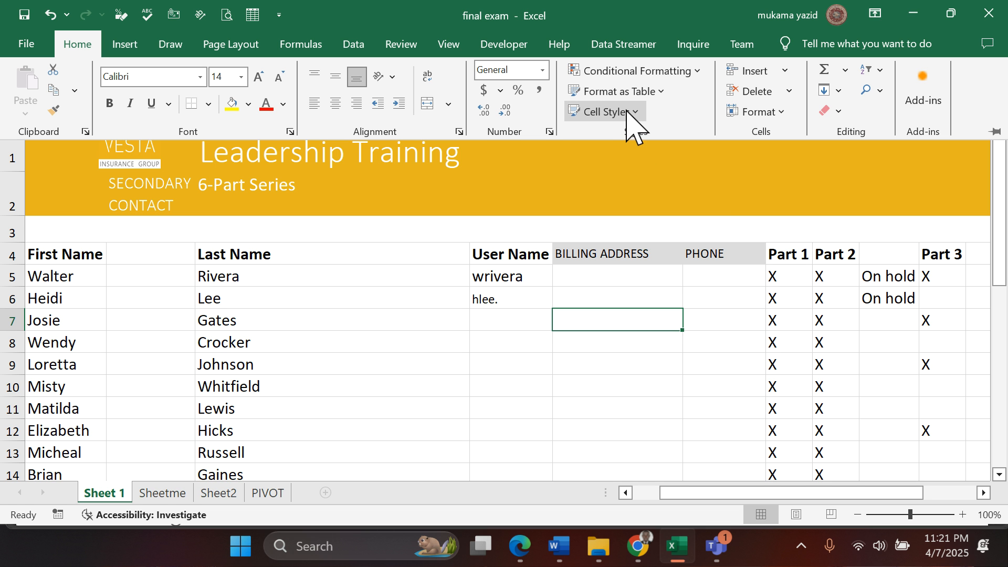
left_click(634, 113)
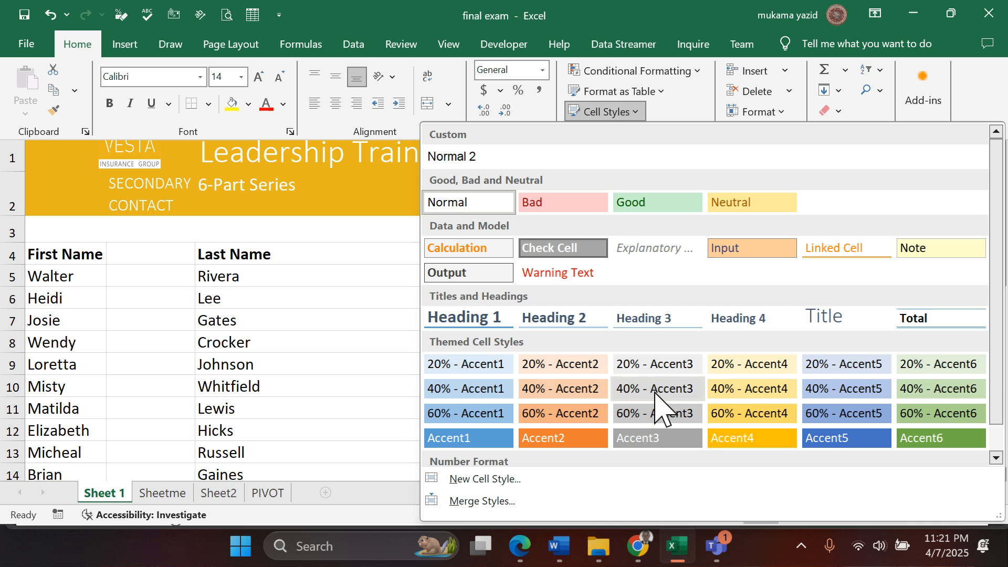
left_click(361, 370)
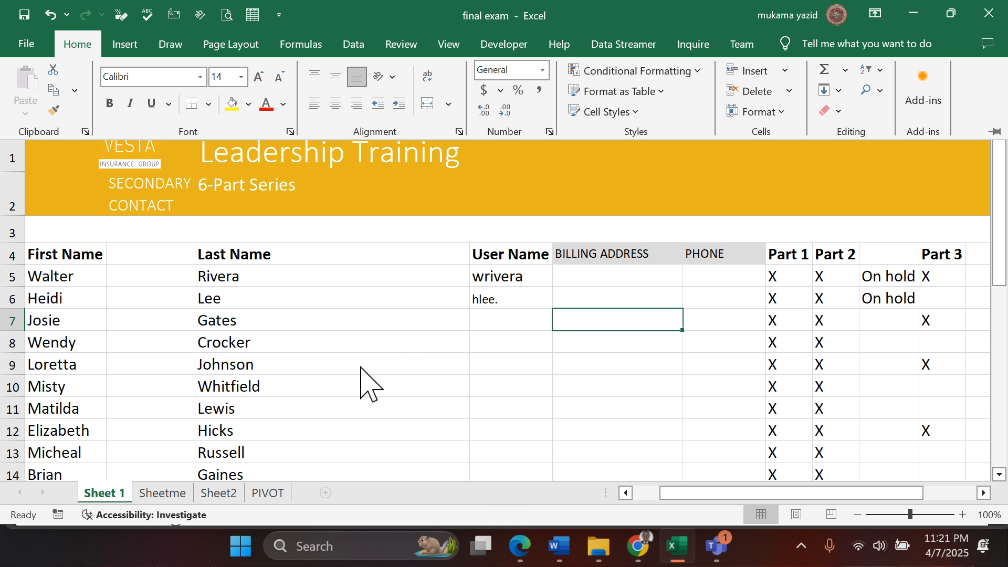
- Switch to the exam PDF in Edge, read questions 15 to 19, and return to the Excel workbook
left_click(520, 546)
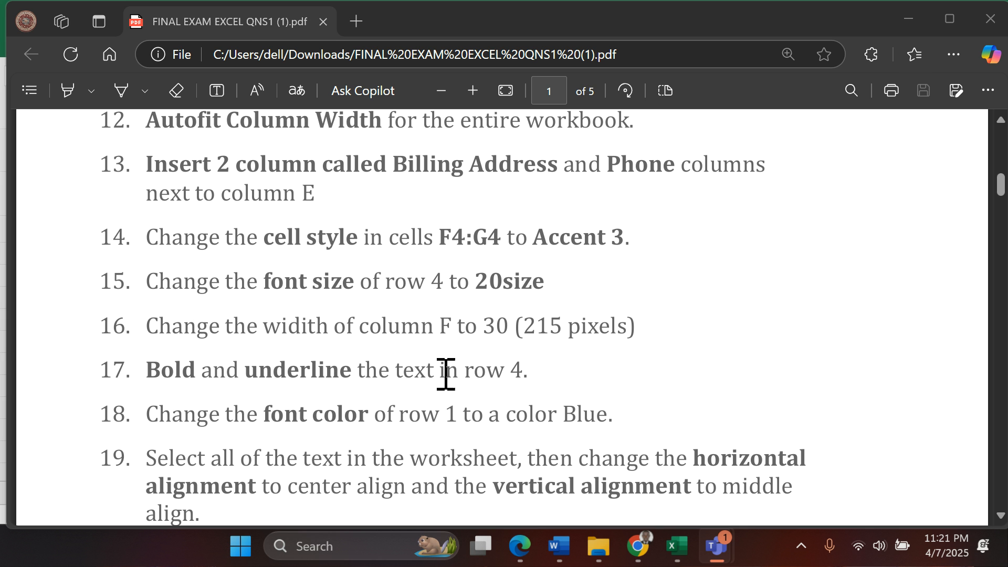
scroll(413, 364, "down", 2)
scroll(414, 364, "up", 2)
scroll(687, 381, "down", 1)
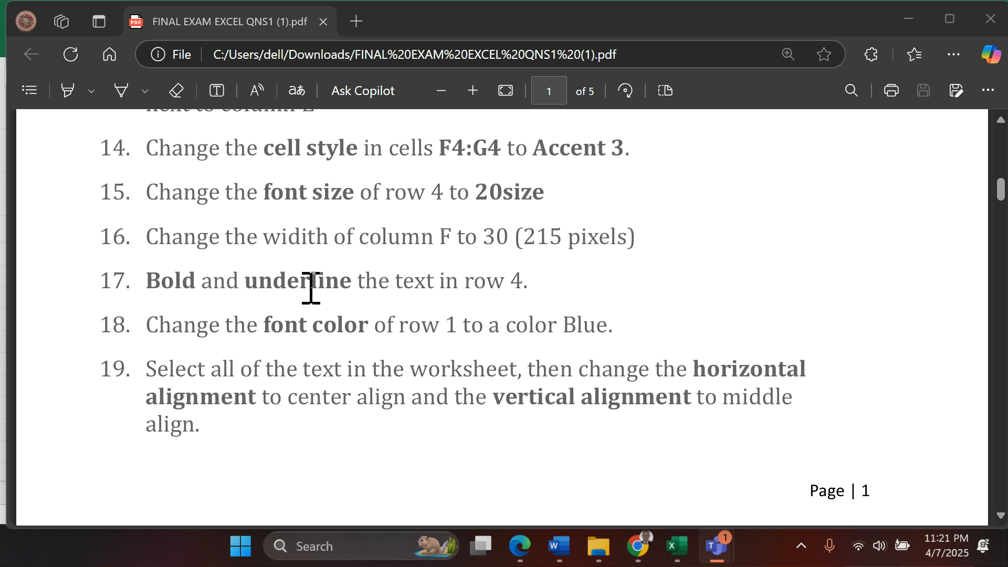
scroll(310, 287, "up", 1)
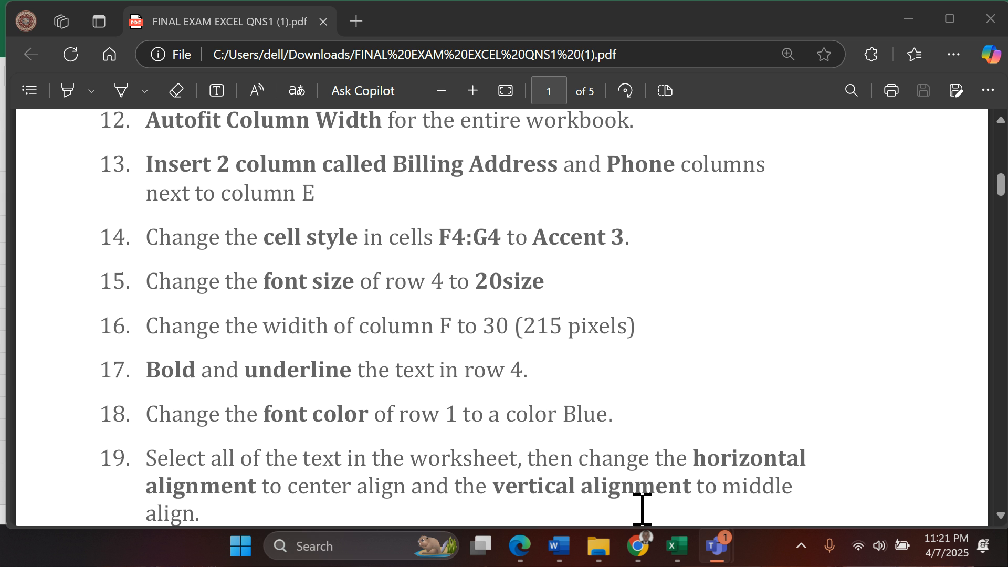
left_click(676, 547)
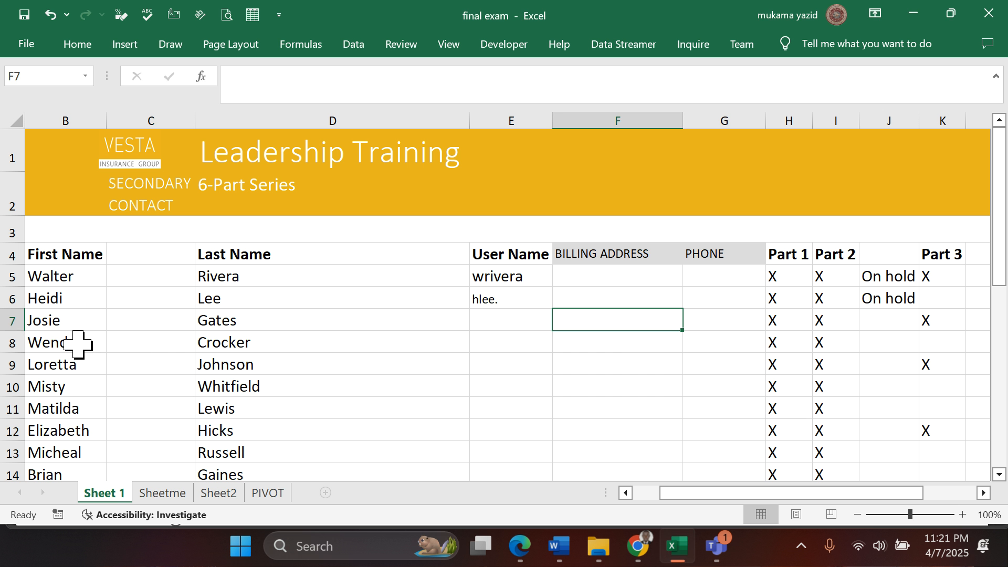
- Select row 4 on Sheet 1 and set its row height to 20
left_click(7, 256)
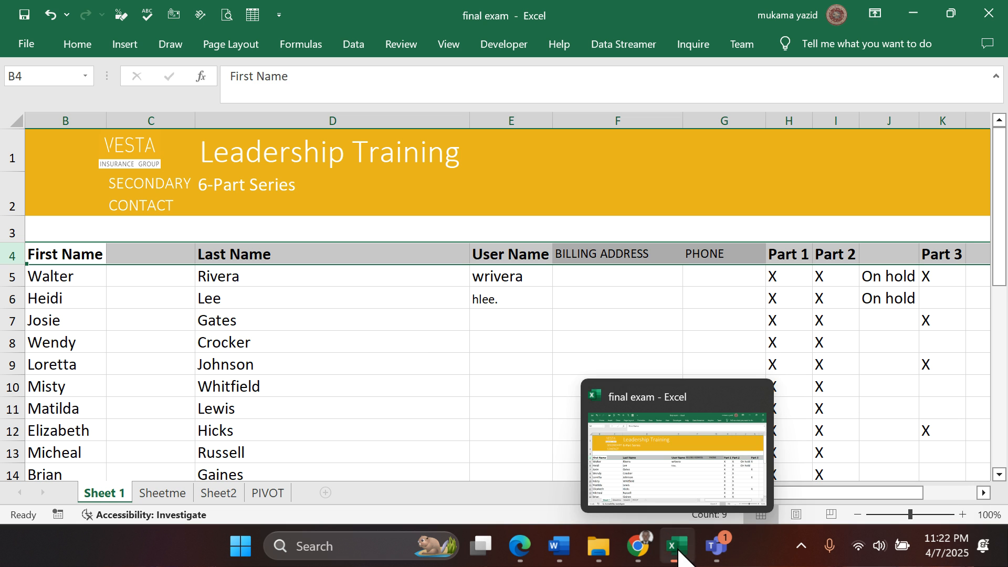
mouse_move(675, 546)
left_click(674, 549)
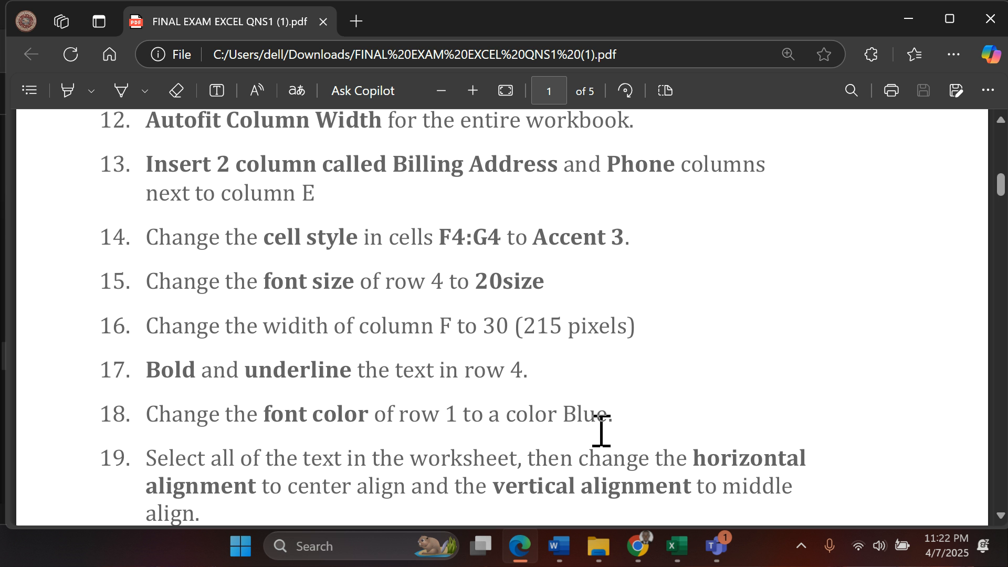
left_click(676, 546)
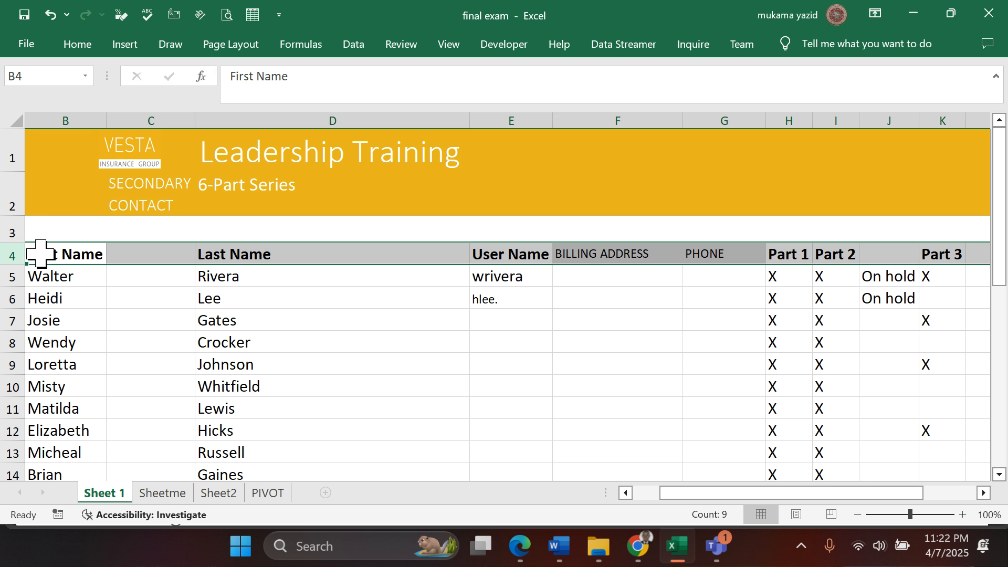
left_click(16, 254)
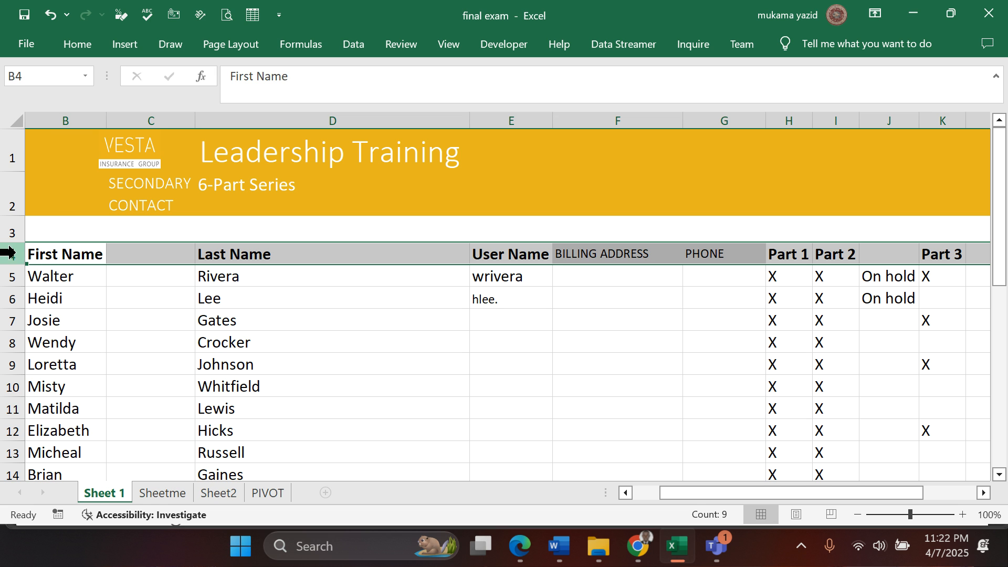
left_click(77, 46)
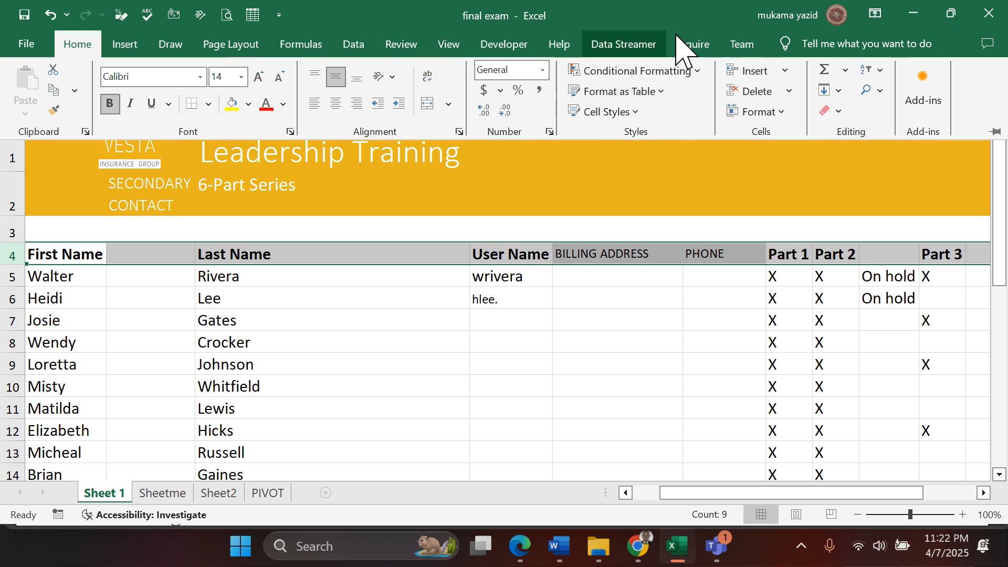
left_click(783, 116)
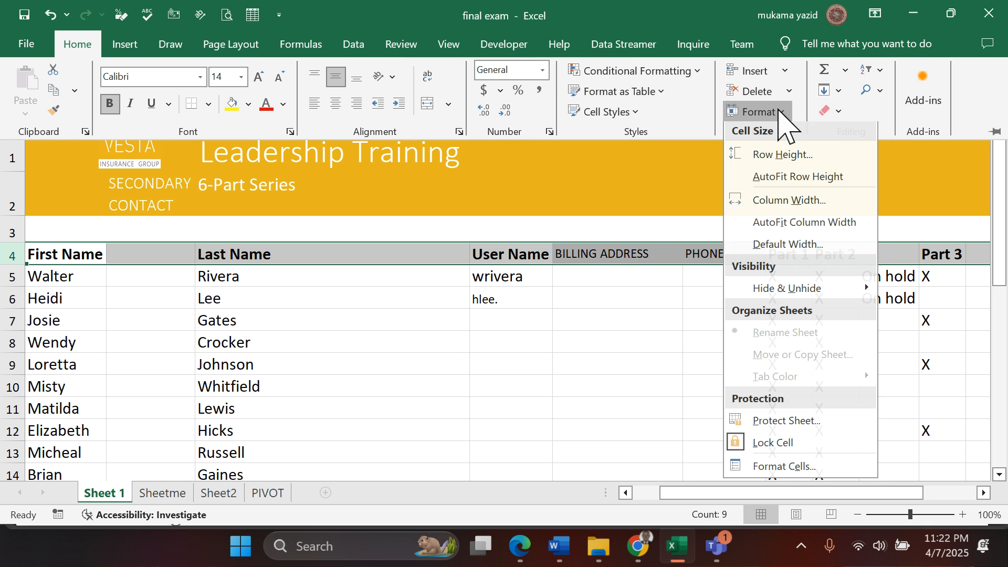
left_click(782, 159)
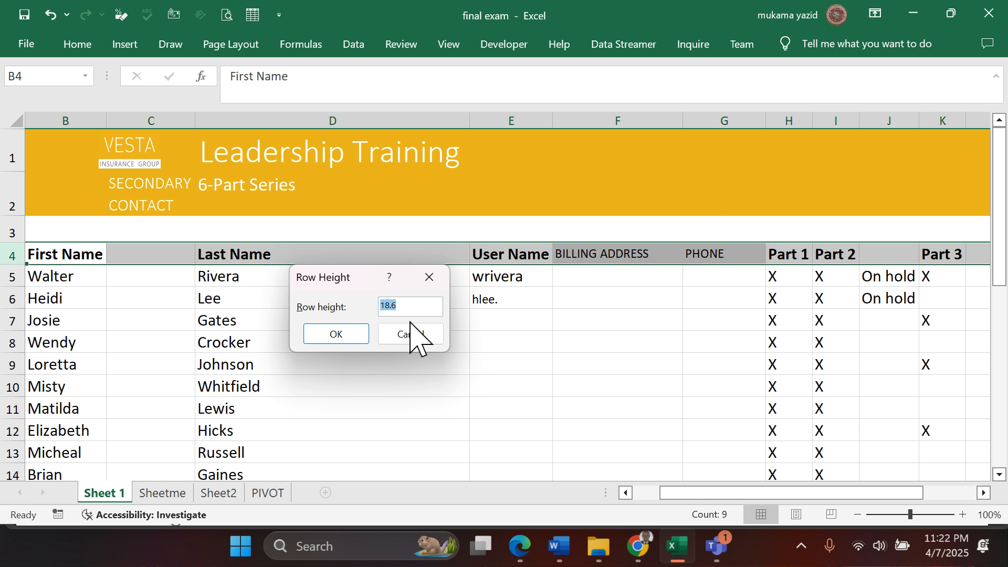
type("20")
left_click(331, 335)
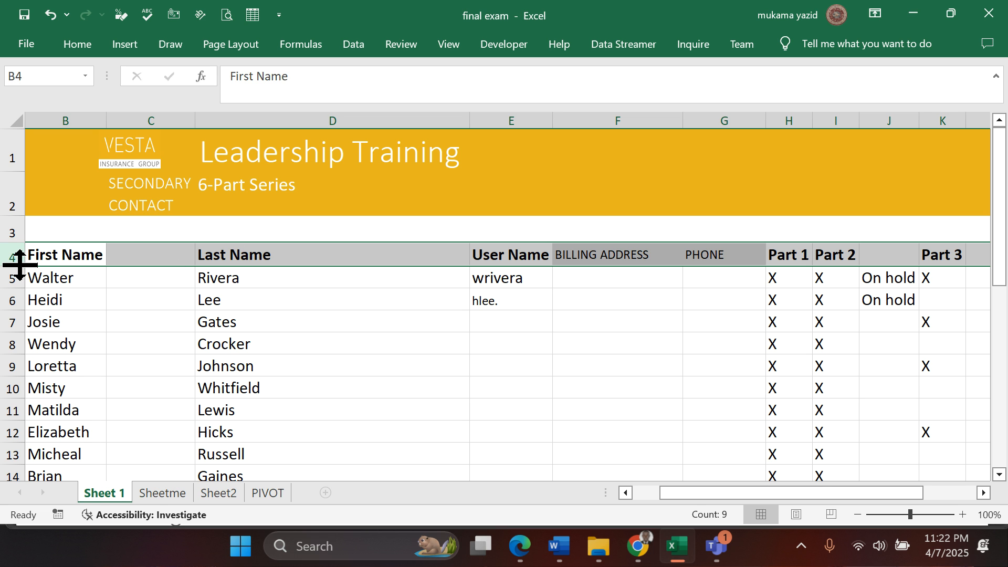
- Check the height of row 4 at its row border
left_click_drag(19, 265, 20, 265)
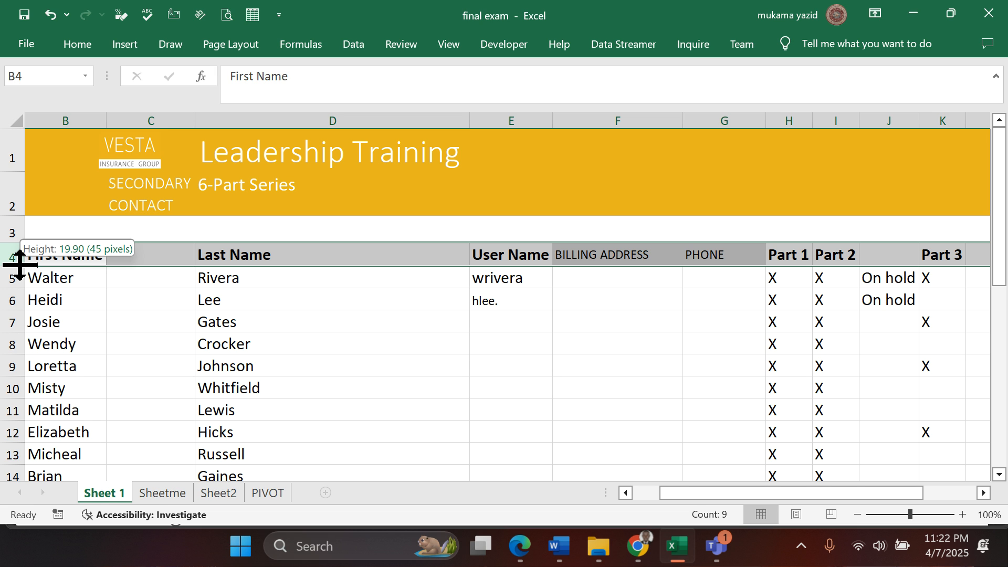
left_click_drag(20, 265, 20, 266)
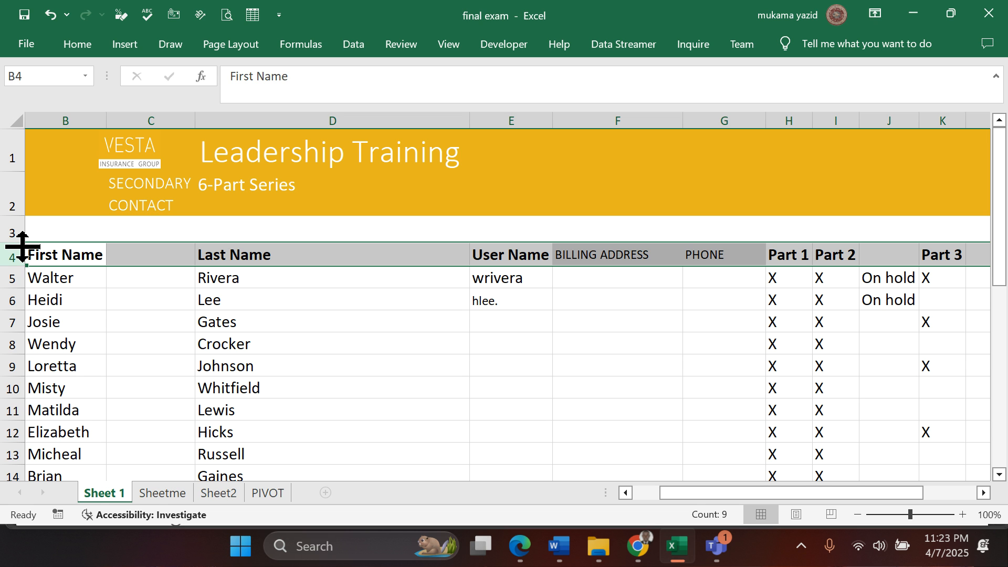
left_click_drag(24, 243, 23, 243)
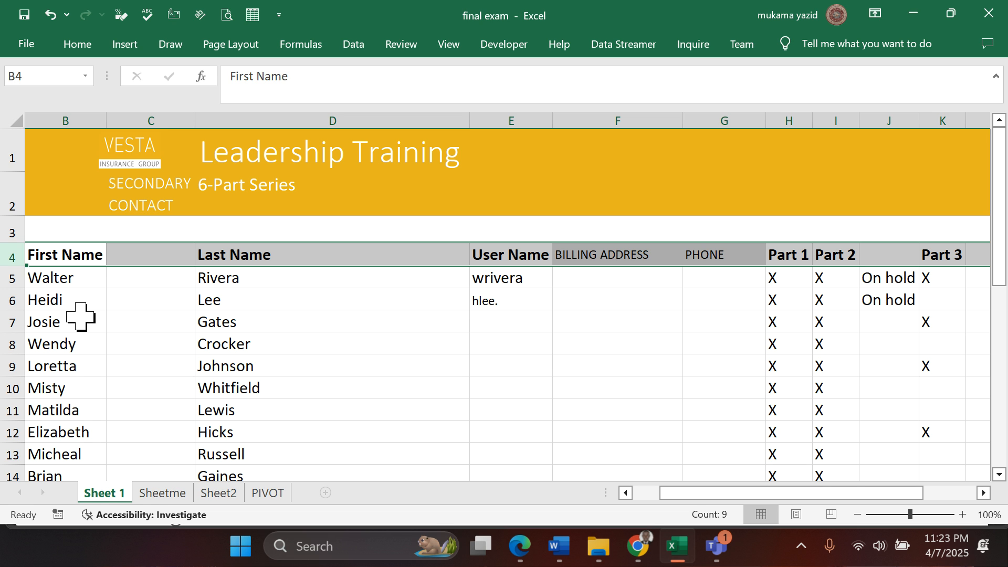
- Reread question 15 in the Edge PDF and, back in Excel, undo the row 4 height change
left_click(519, 546)
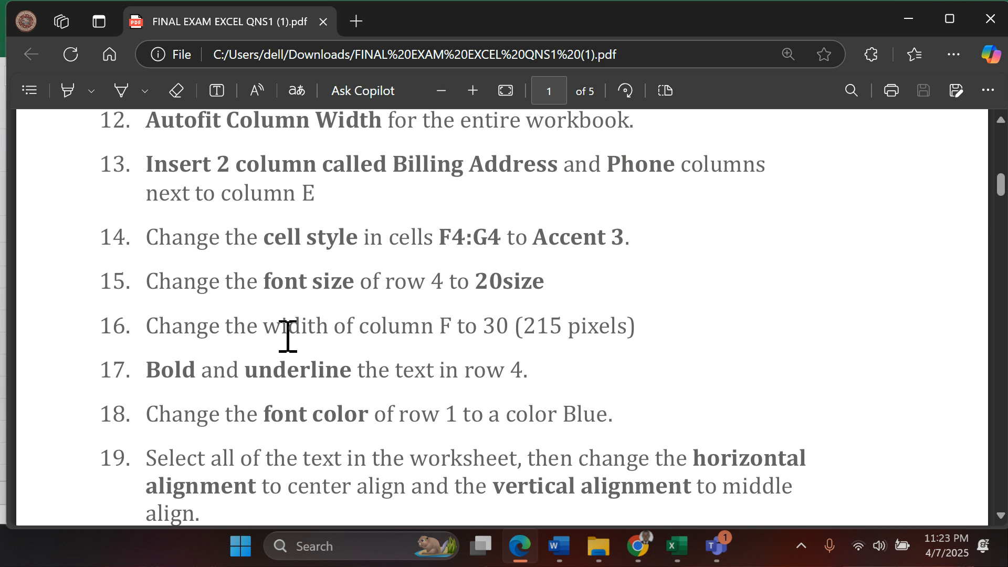
scroll(288, 336, "down", 2)
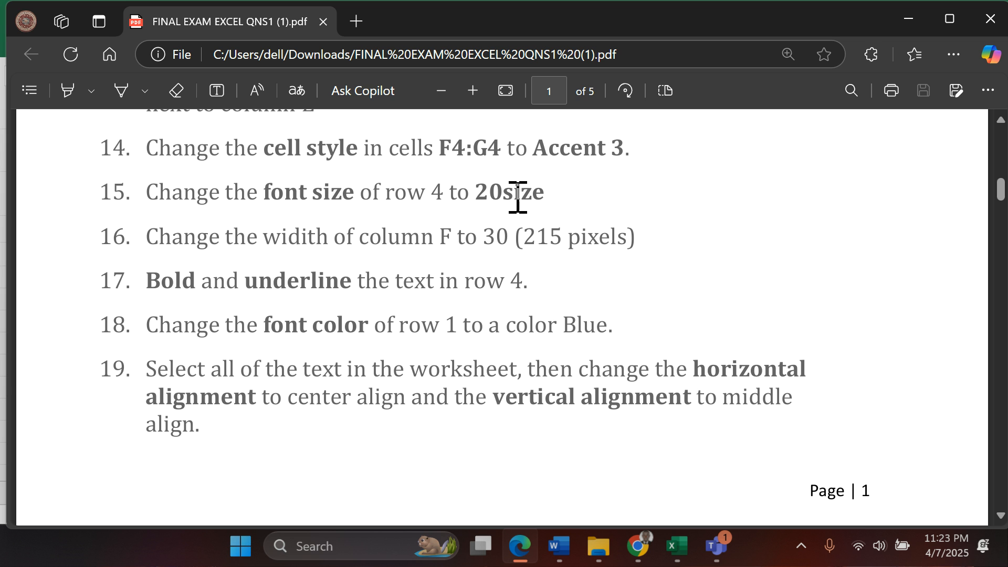
left_click(678, 549)
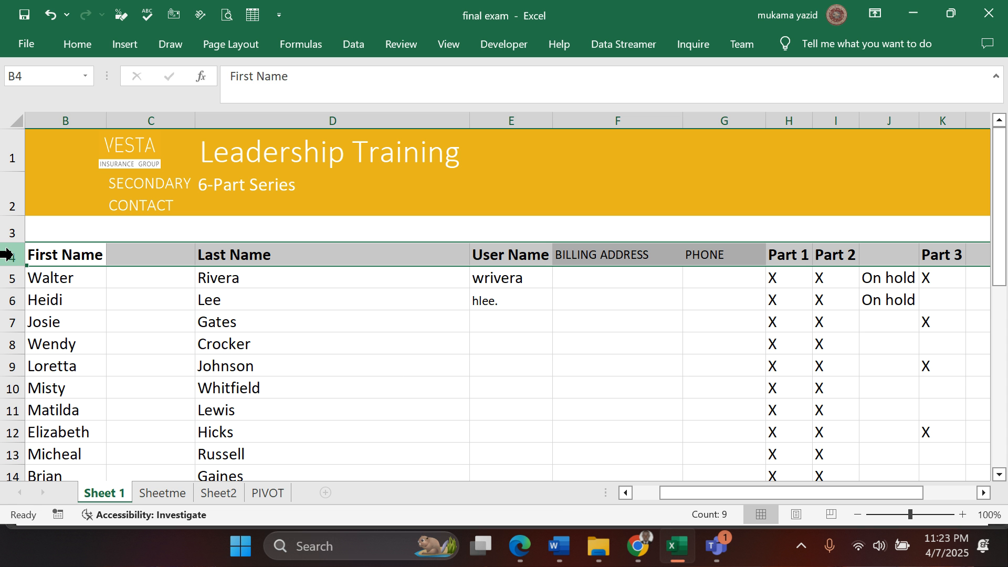
key("ctrl+z")
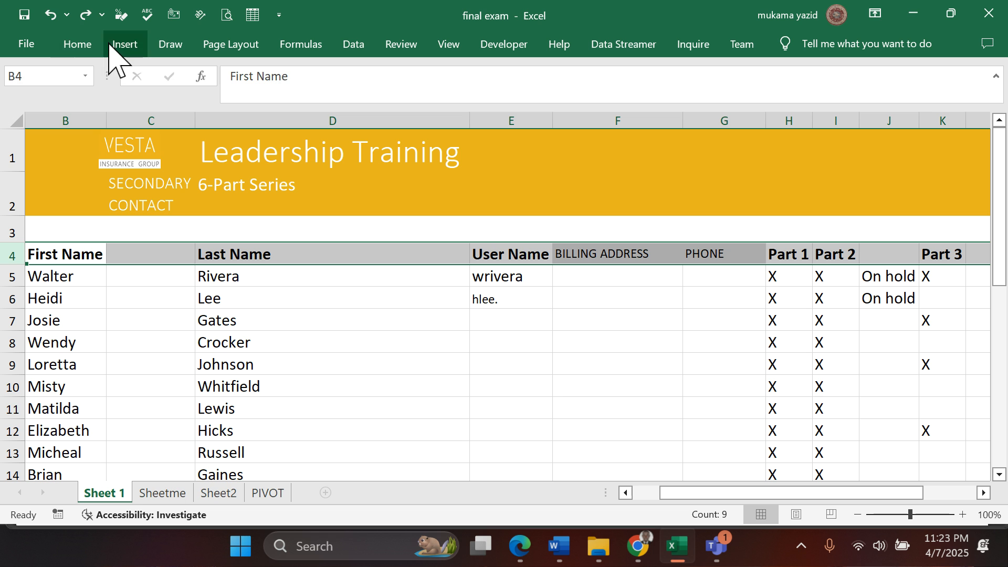
- Set the font size of row 4 to 20
left_click(78, 46)
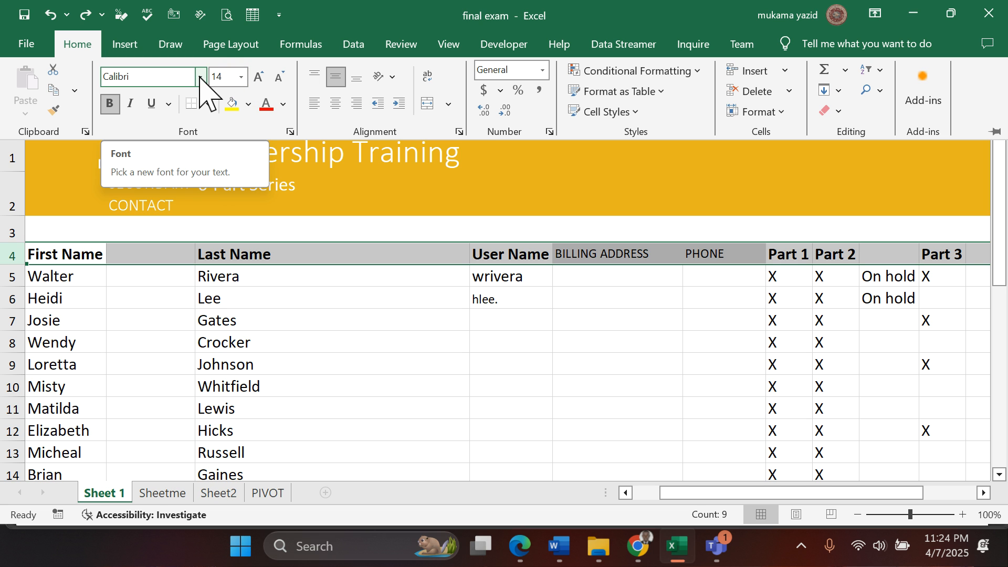
left_click(241, 79)
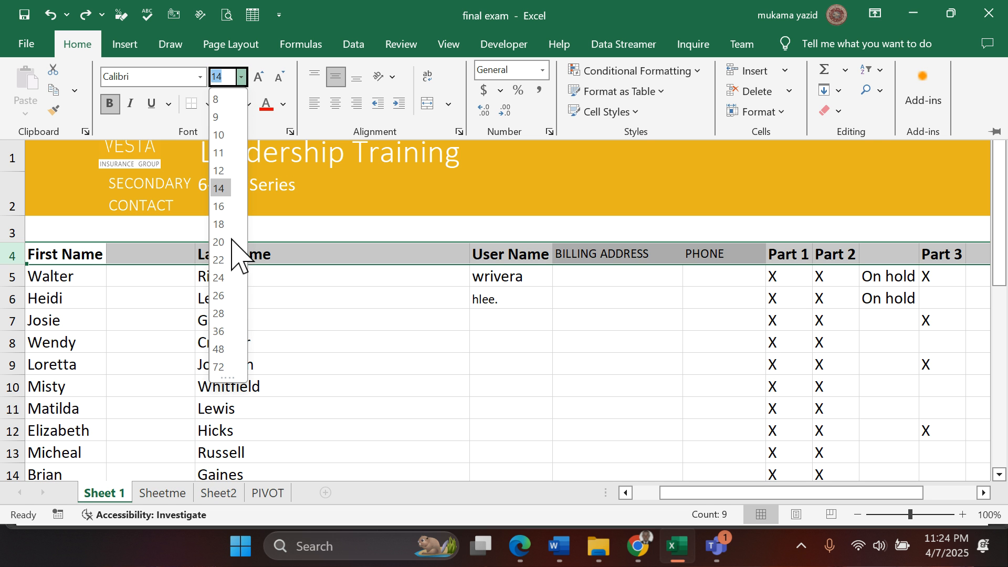
left_click(231, 242)
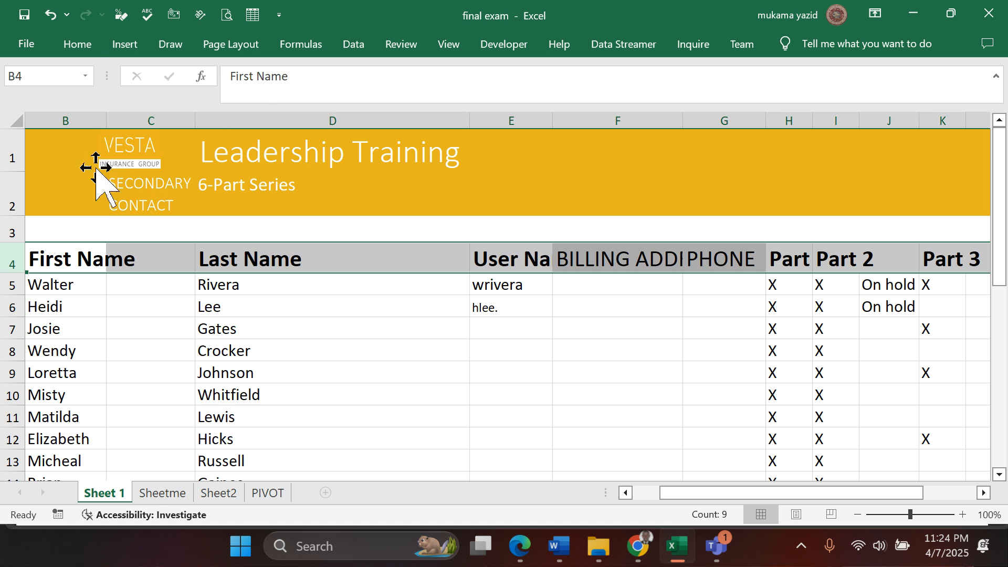
- AutoFit the column widths to the enlarged header text in row 4
left_click(79, 45)
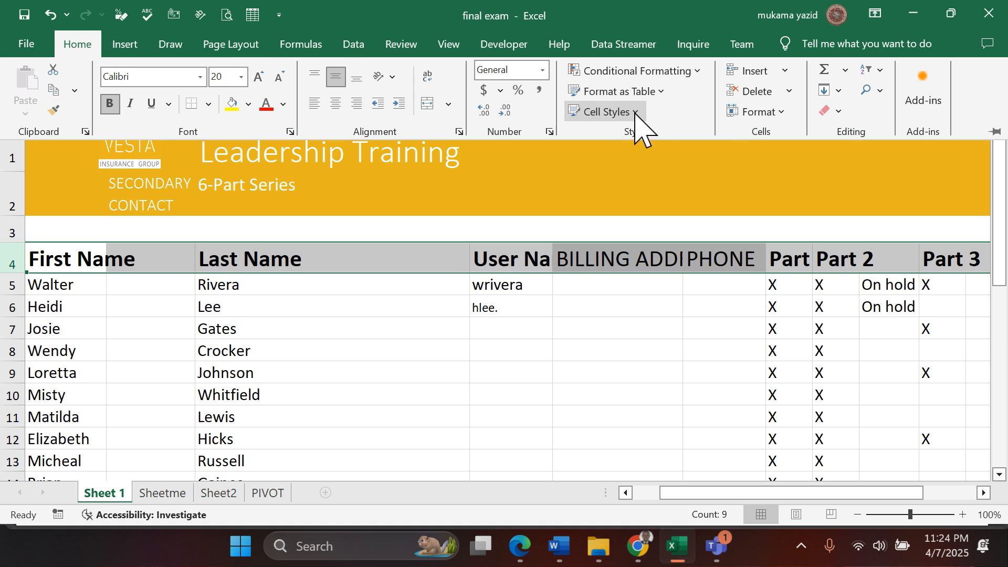
left_click(782, 113)
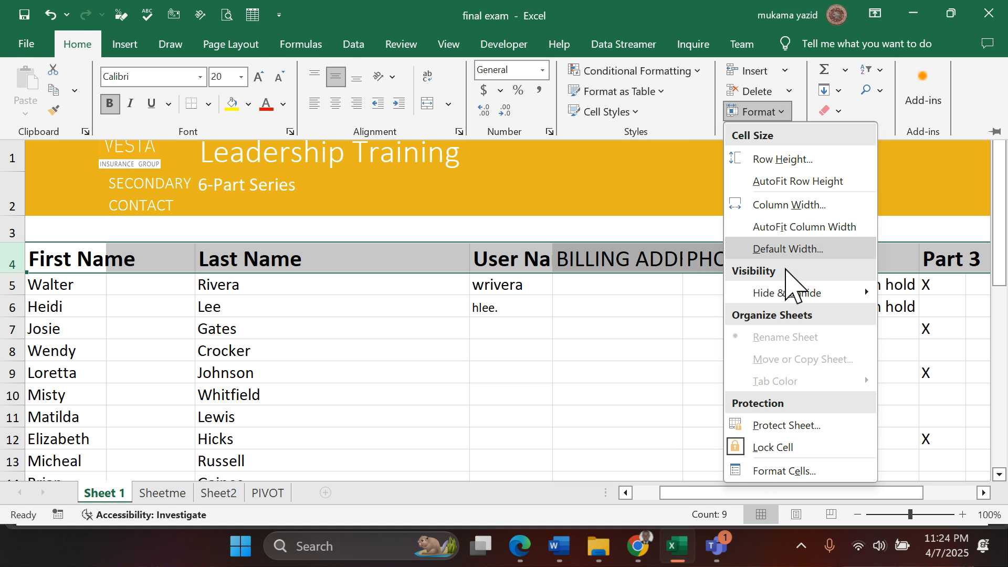
left_click(777, 227)
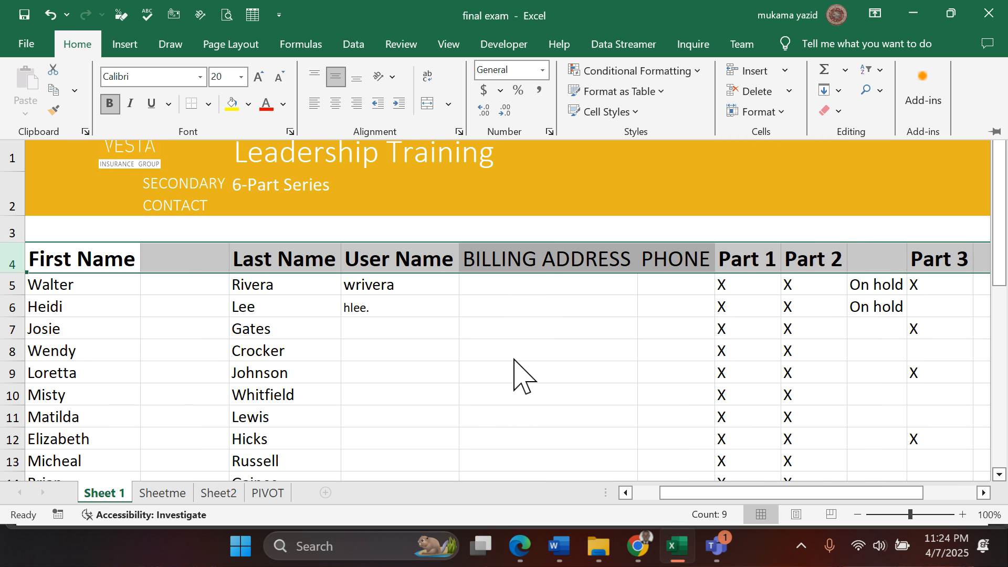
- Check question 16 in the Edge PDF and, in Excel, set the width of column F to 30
left_click(520, 546)
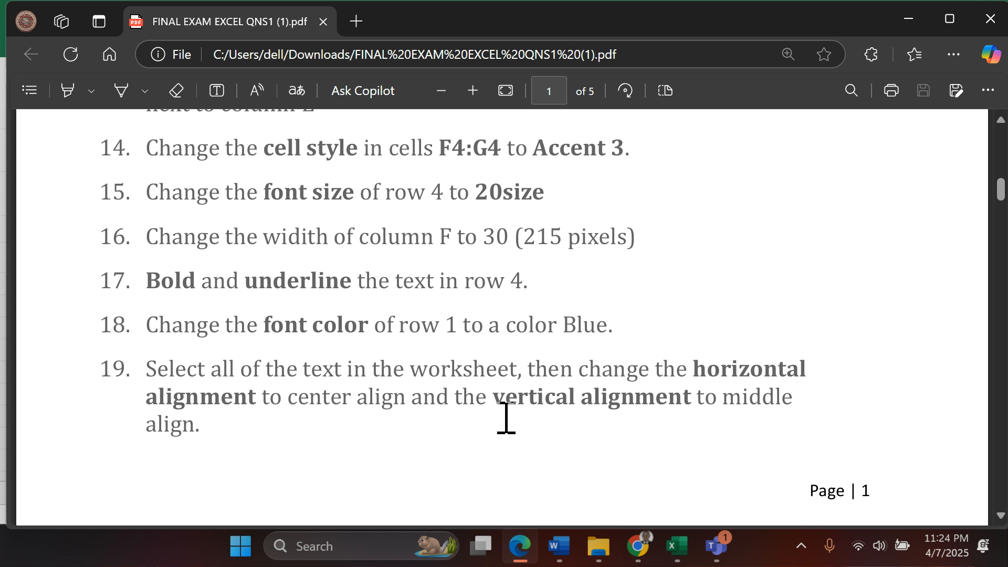
left_click(676, 546)
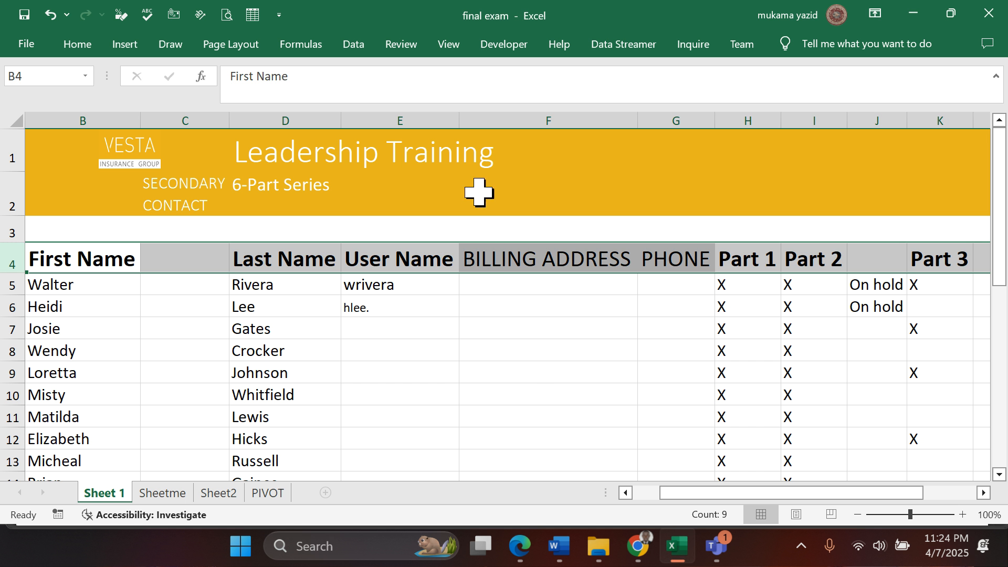
left_click(549, 112)
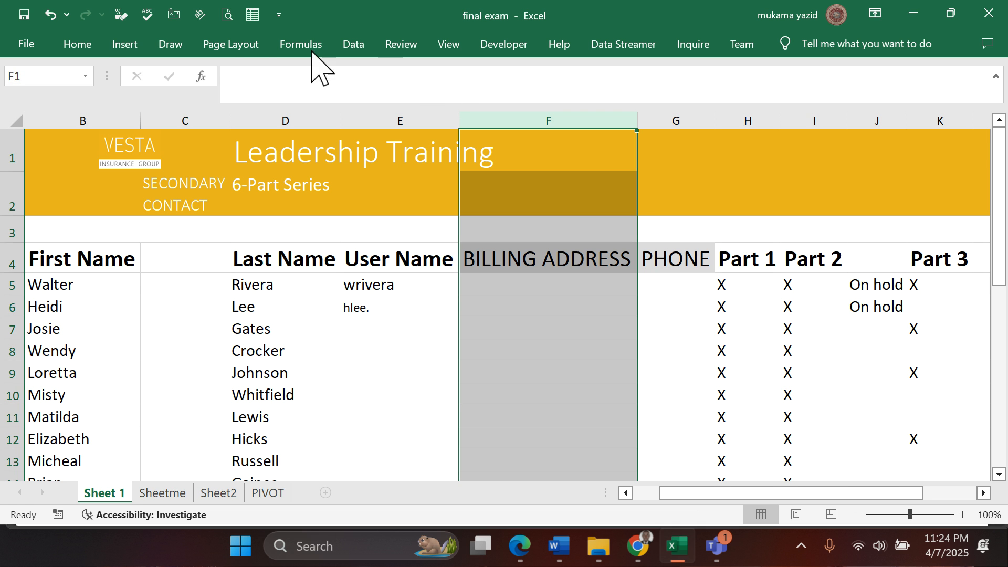
left_click(89, 47)
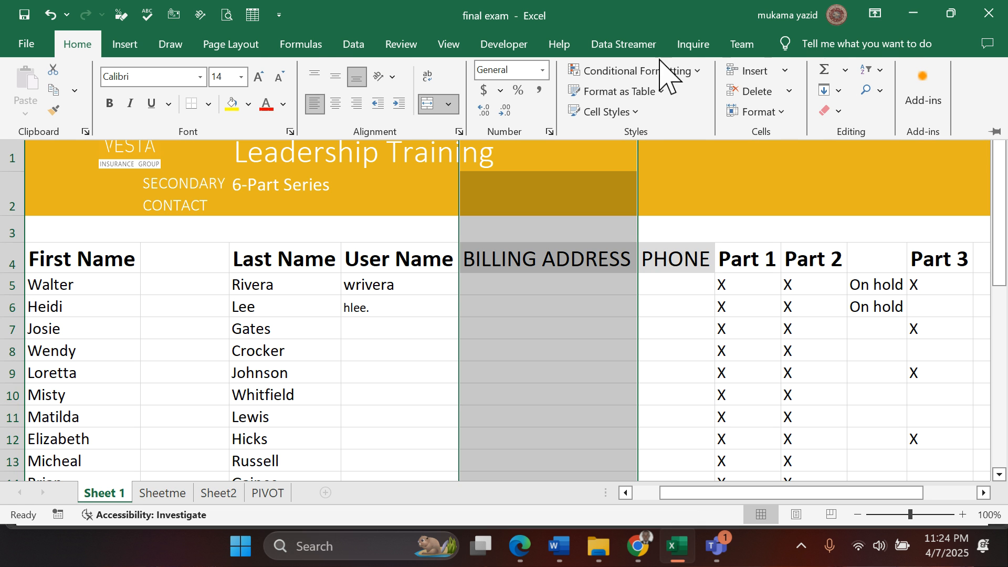
left_click(777, 111)
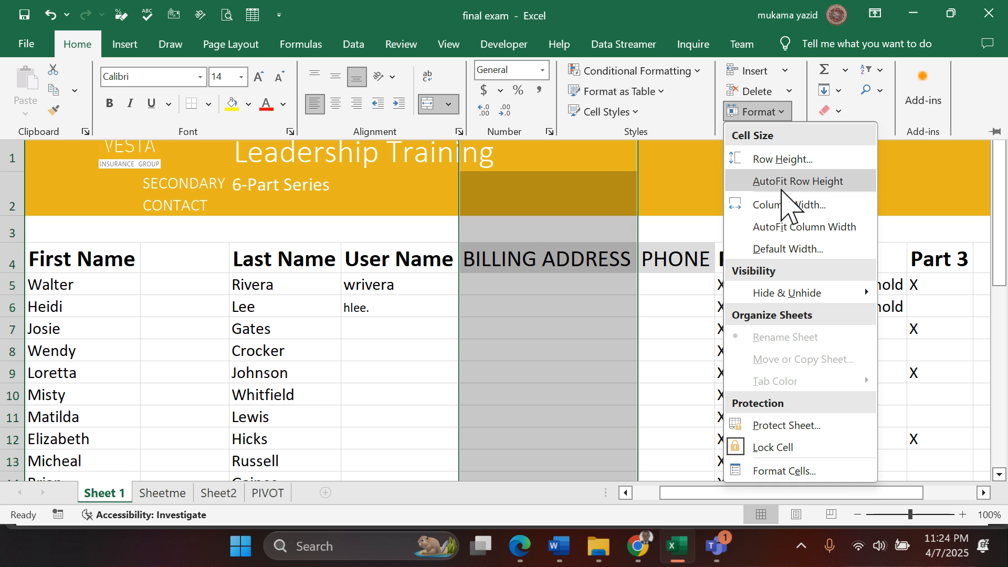
left_click(786, 206)
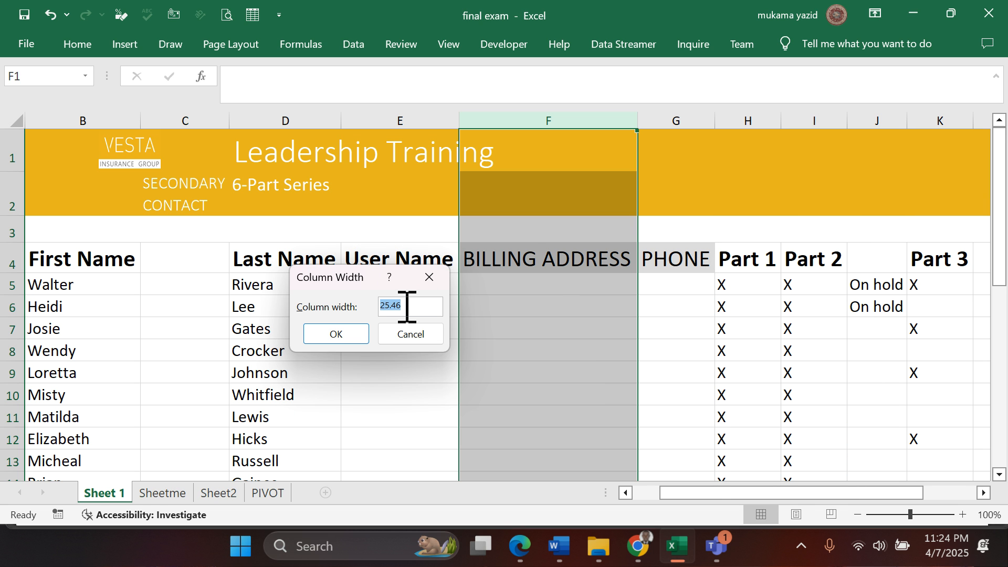
type("30")
key("Return")
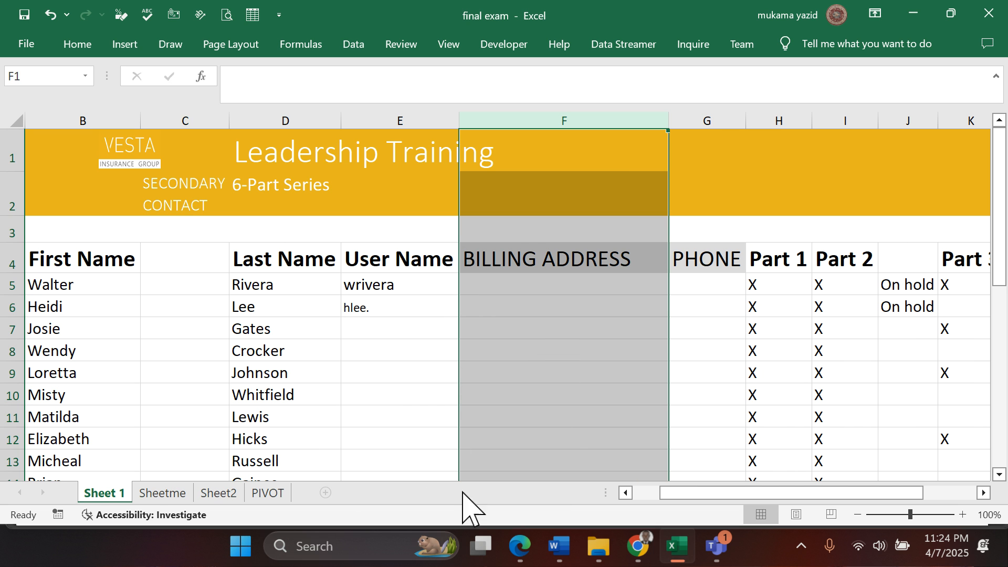
- Check question 17 in the Edge PDF and, back in Excel, underline and bold all the text in row 4
left_click(520, 547)
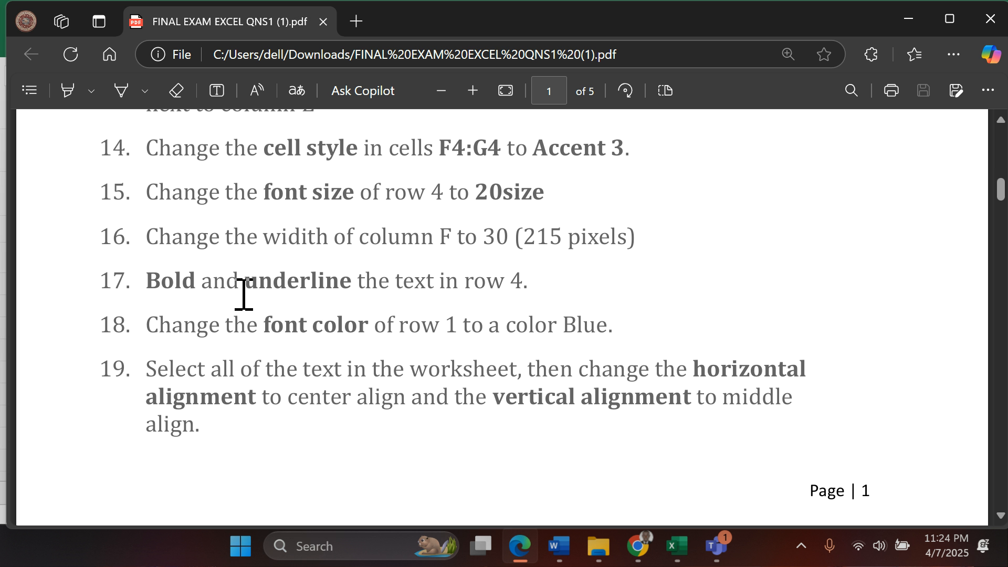
scroll(244, 295, "down", 2)
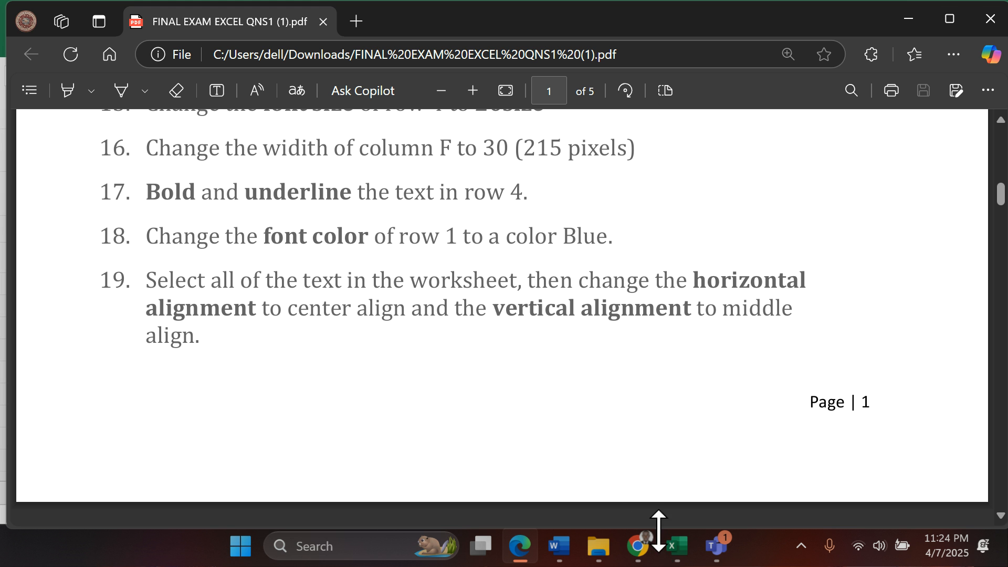
left_click(676, 547)
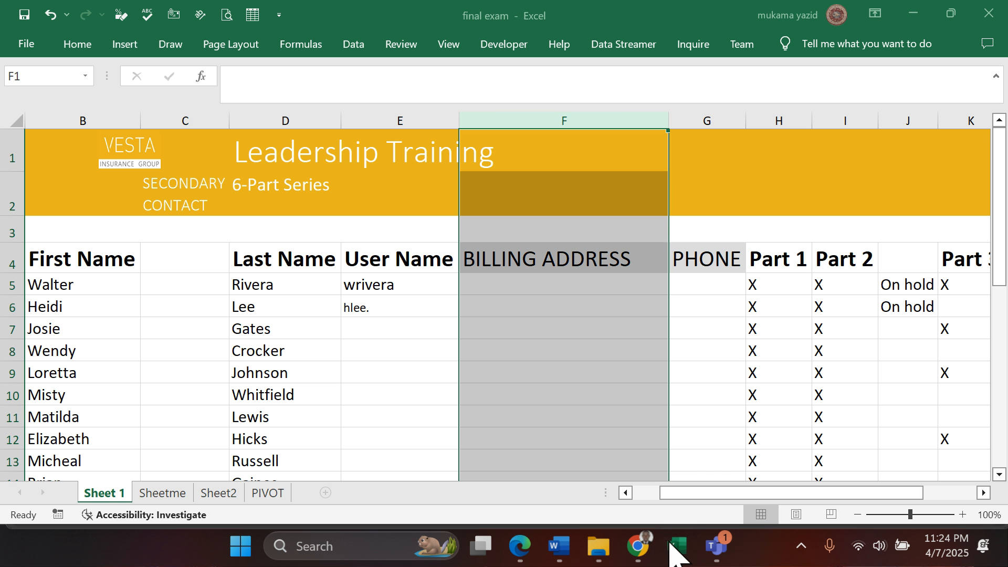
left_click(13, 265)
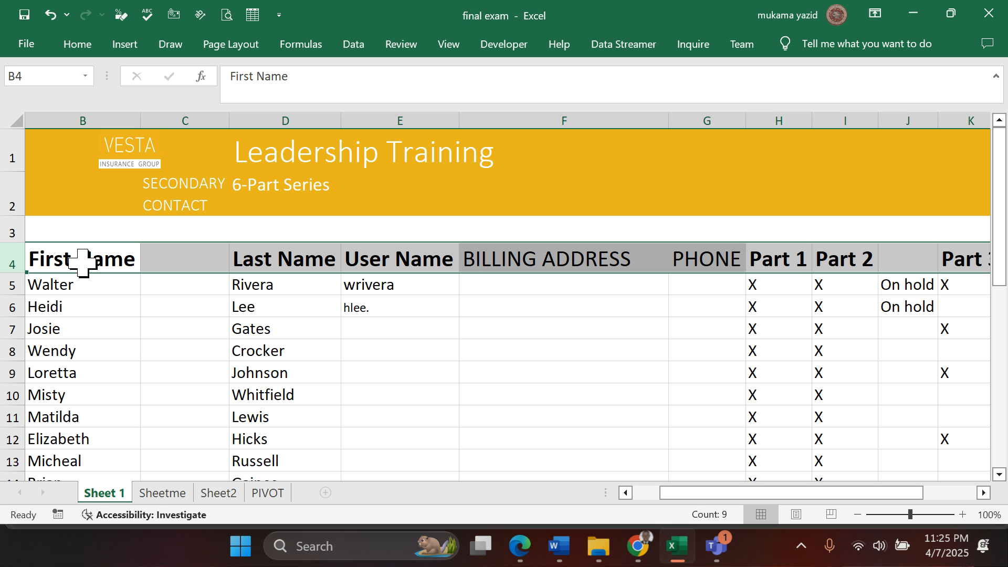
left_click(90, 49)
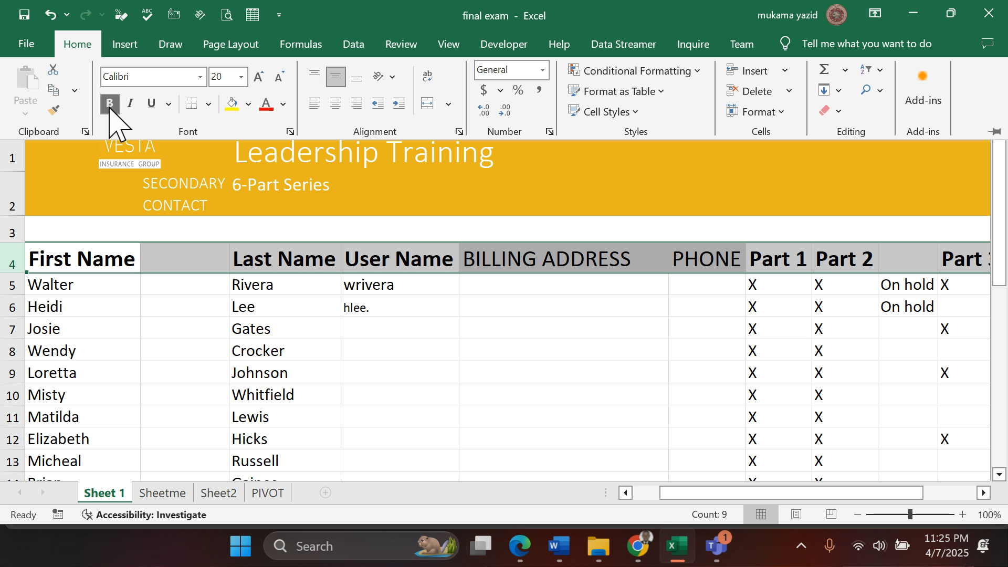
left_click(151, 104)
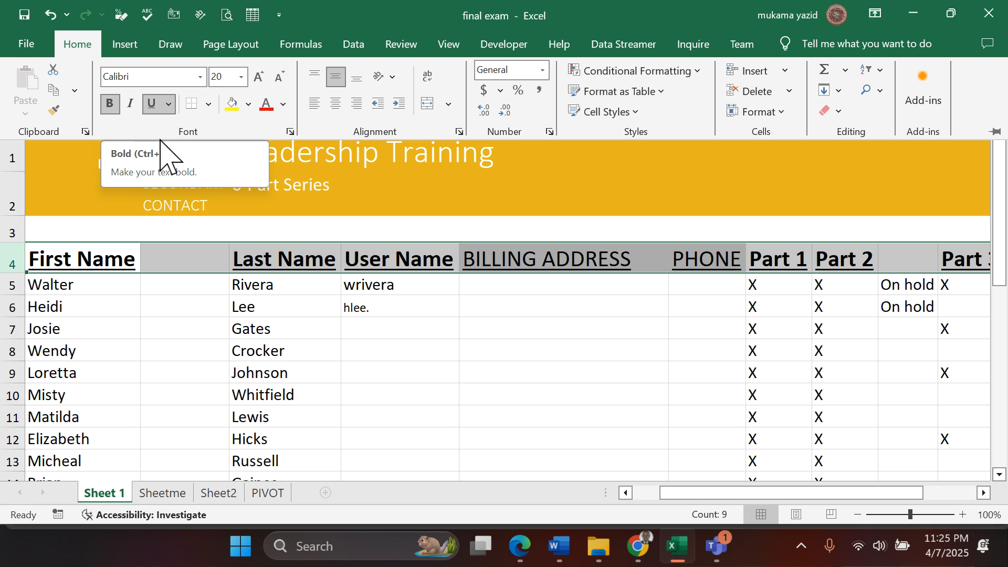
left_click(111, 105)
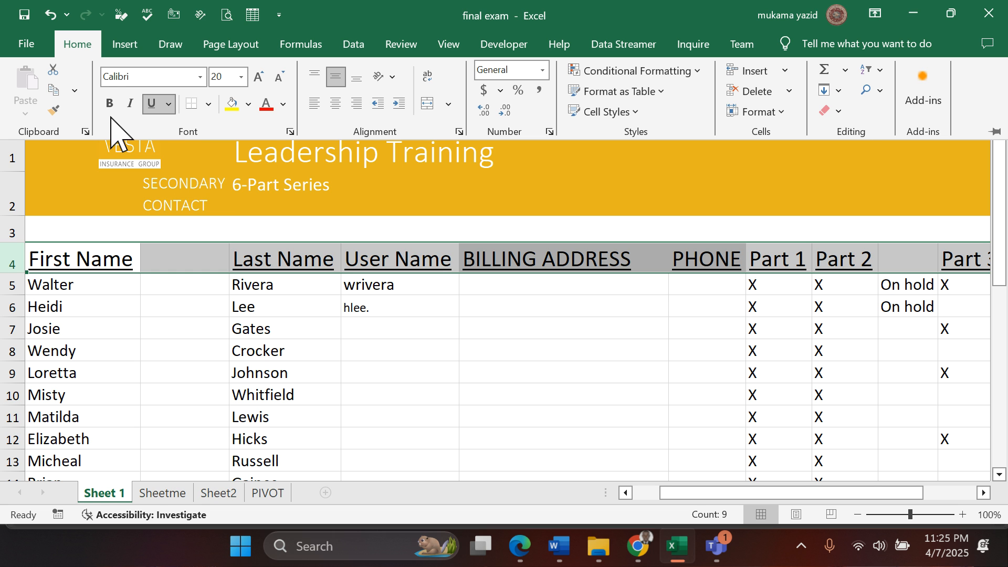
left_click(112, 105)
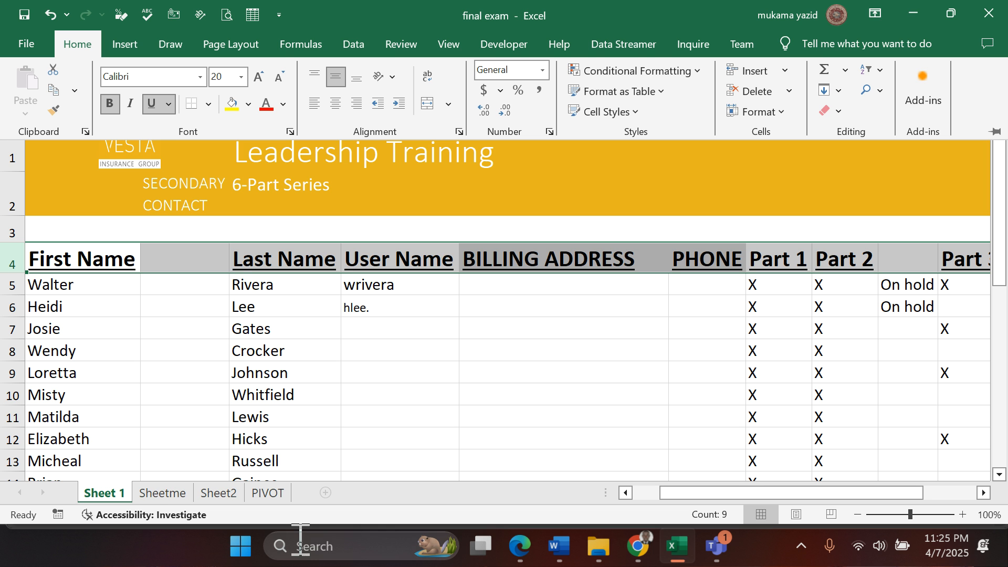
- Check question 18 in the Edge PDF and, back in Excel, change the font color of row 1 to dark blue
left_click(517, 548)
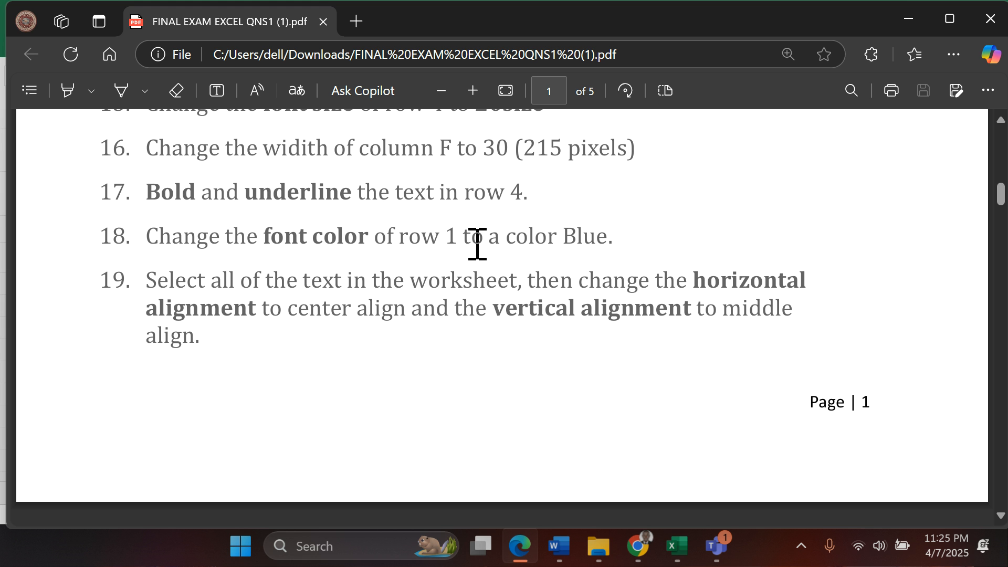
left_click(676, 546)
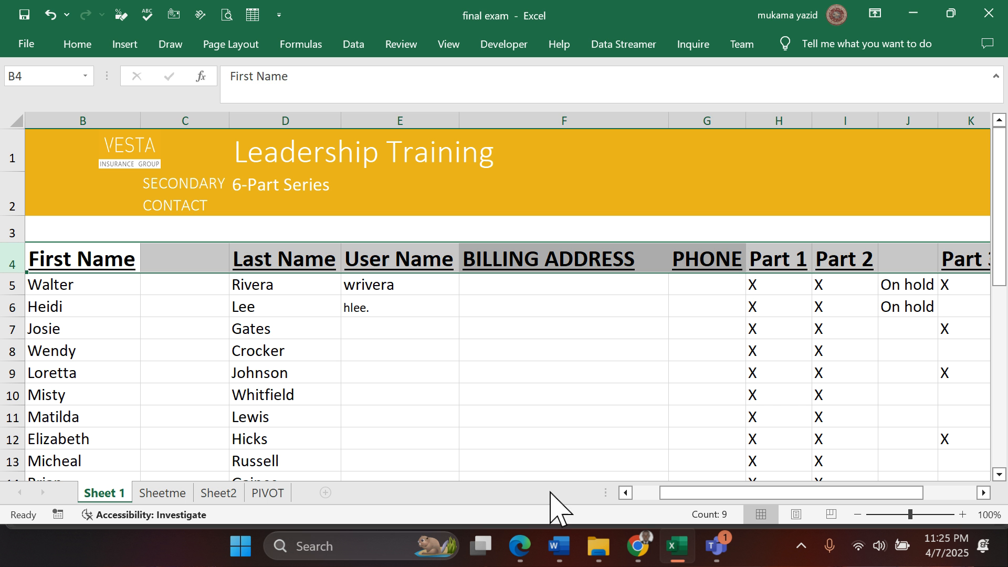
left_click(6, 156)
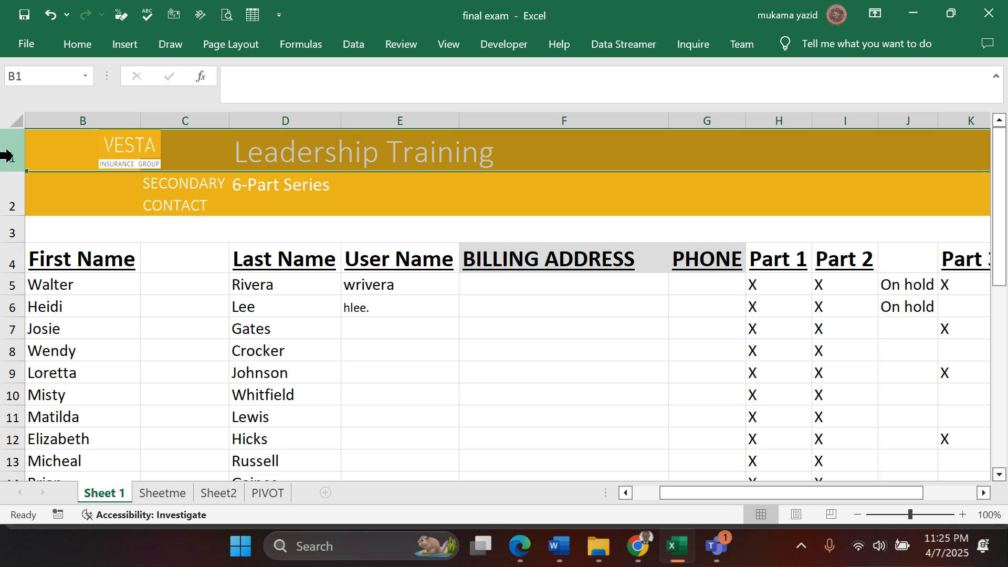
left_click(77, 46)
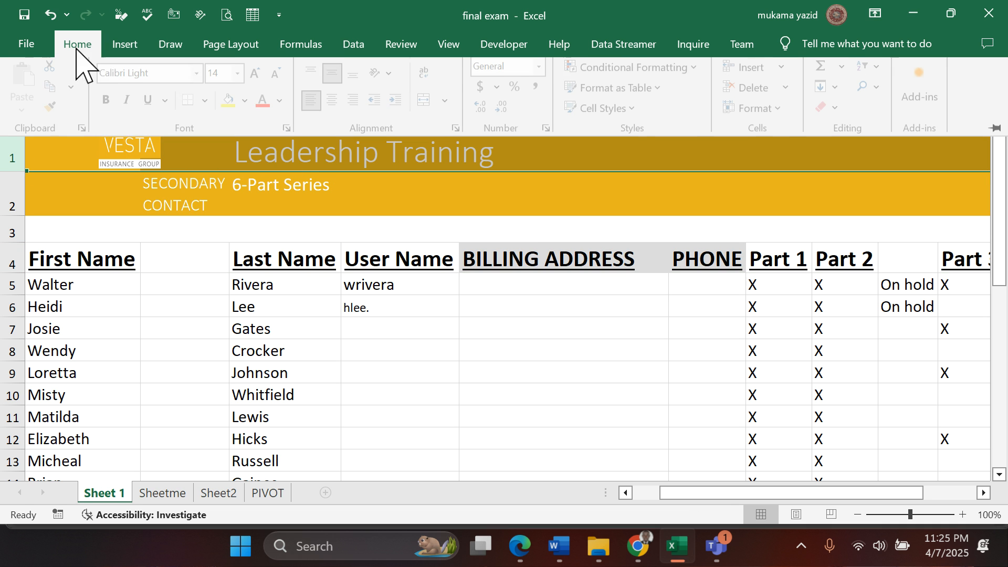
left_click(284, 104)
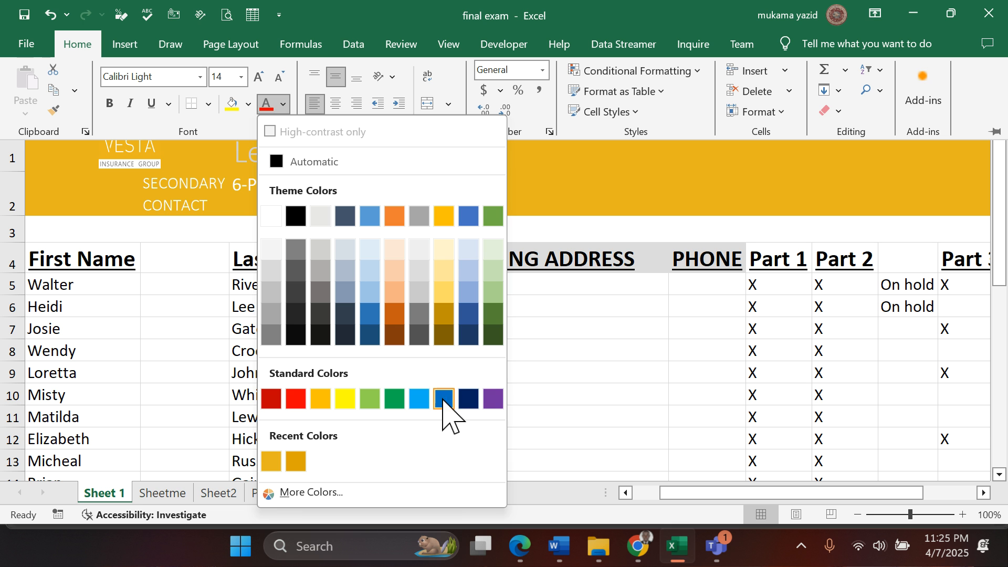
left_click(467, 333)
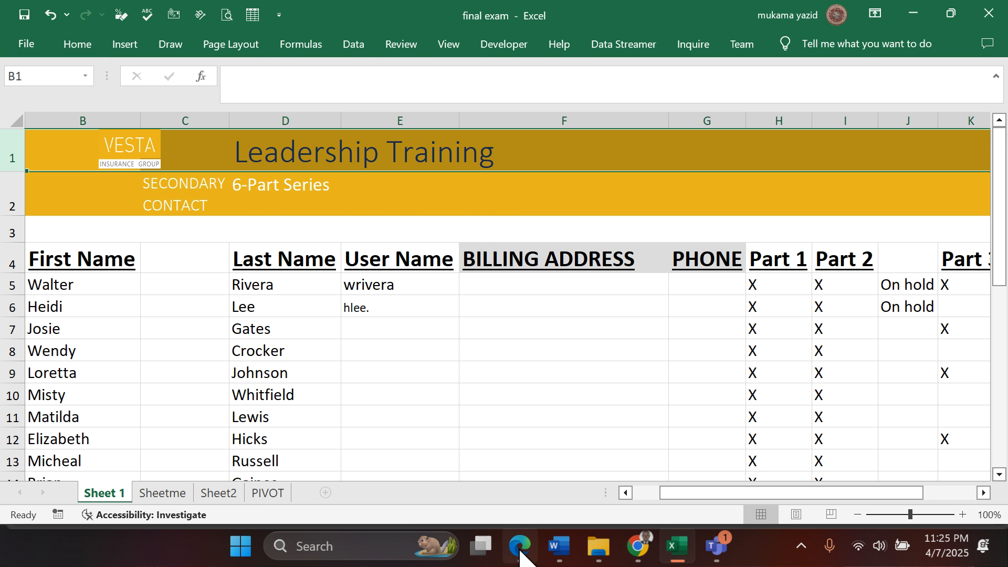
- Read question 19 in the Edge PDF and, in Excel, try to center the sheet's text from row 2 down to row 20
left_click(520, 546)
scroll(248, 285, "down", 2)
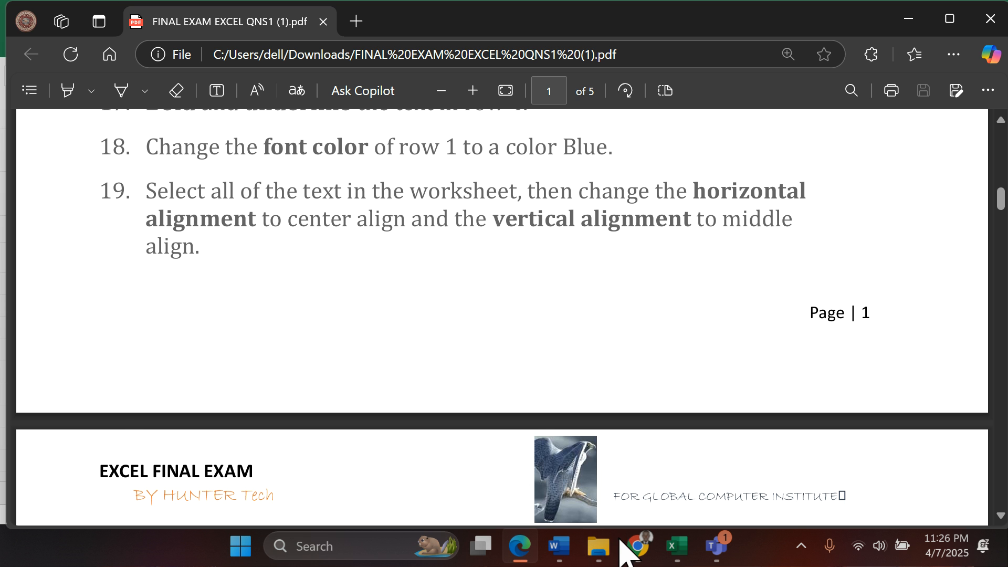
left_click(677, 546)
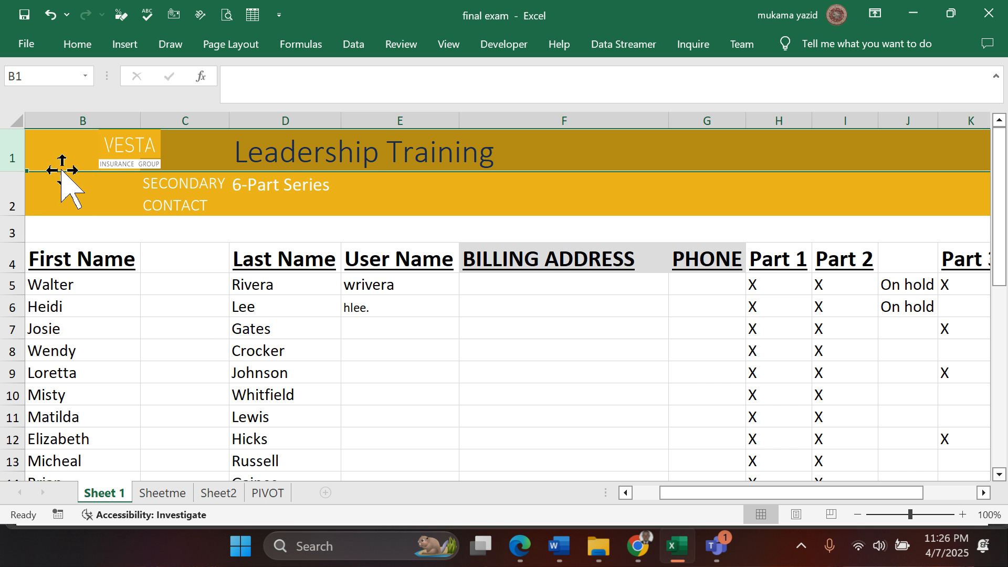
left_click_drag(84, 183, 569, 252)
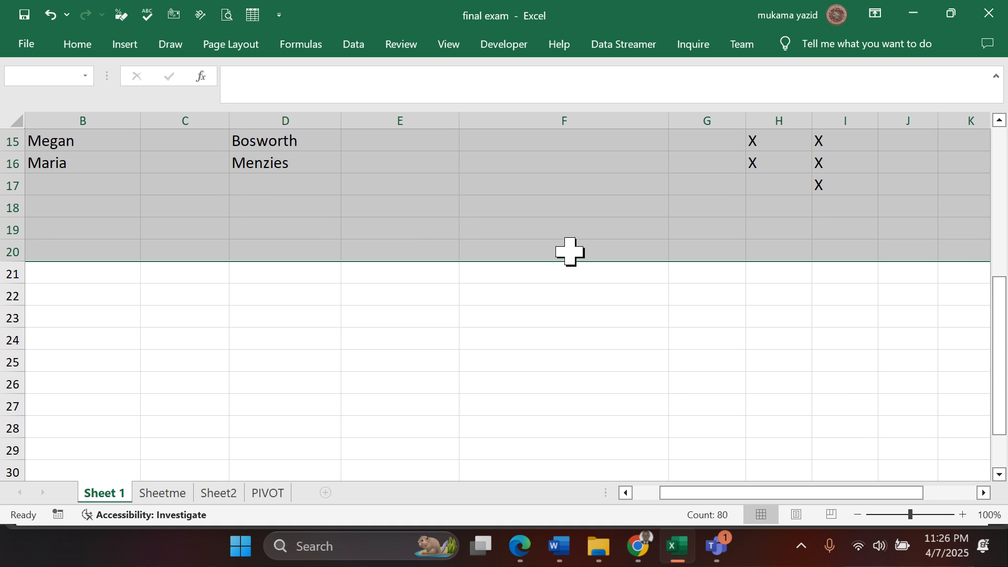
left_click(73, 44)
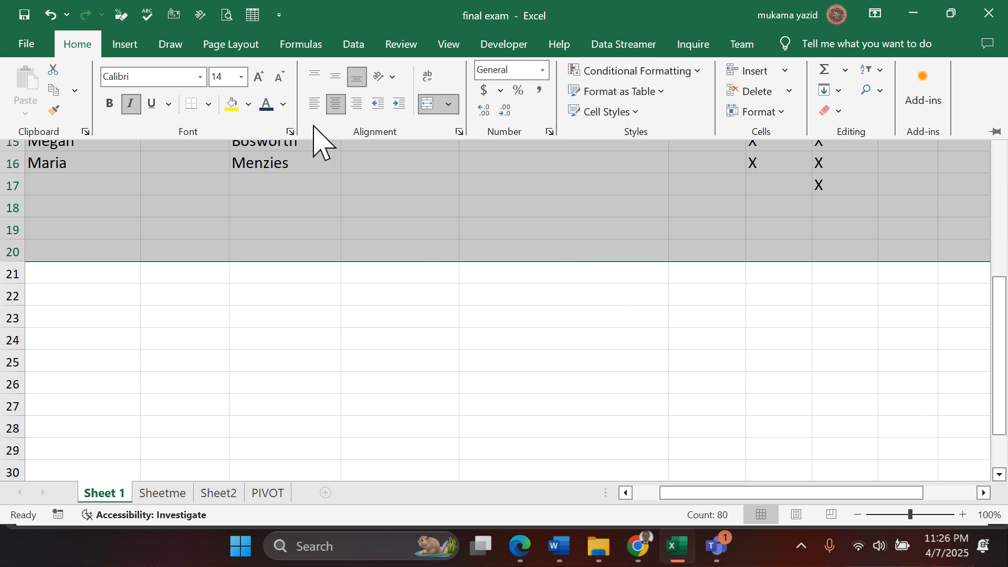
left_click(335, 104)
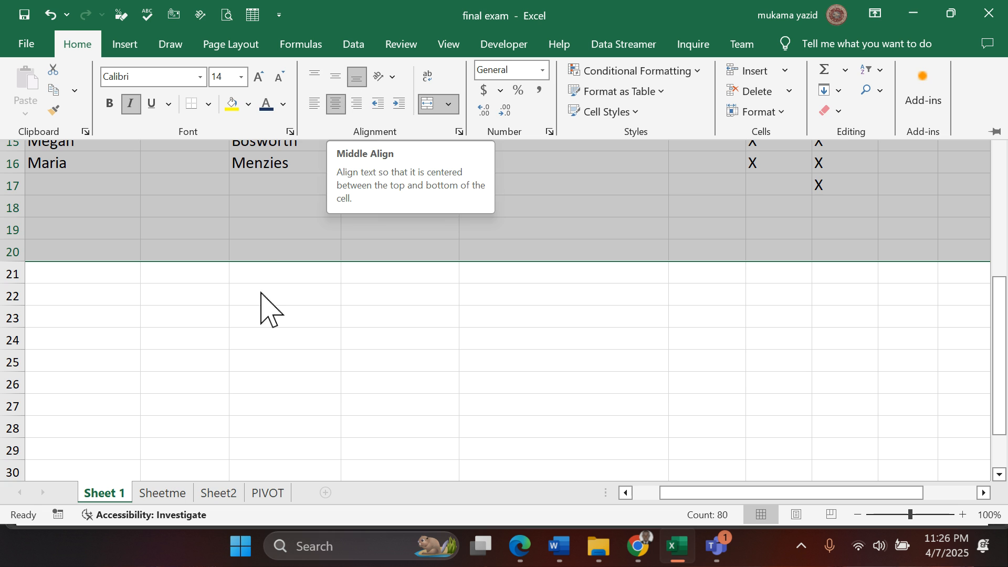
- Enter the sample text BOY in cell D23 and center it horizontally
left_click(279, 326)
left_click(279, 325)
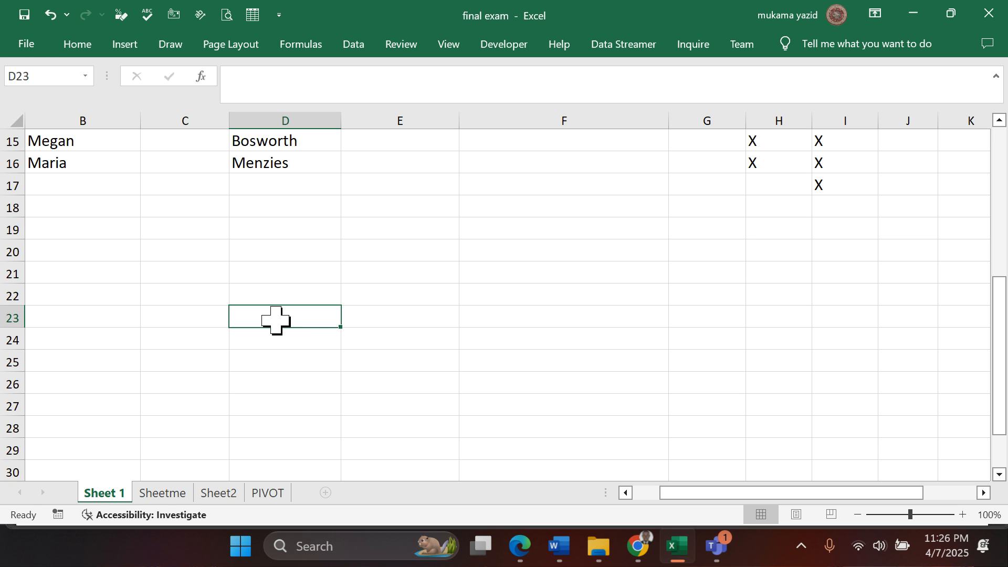
type("B")
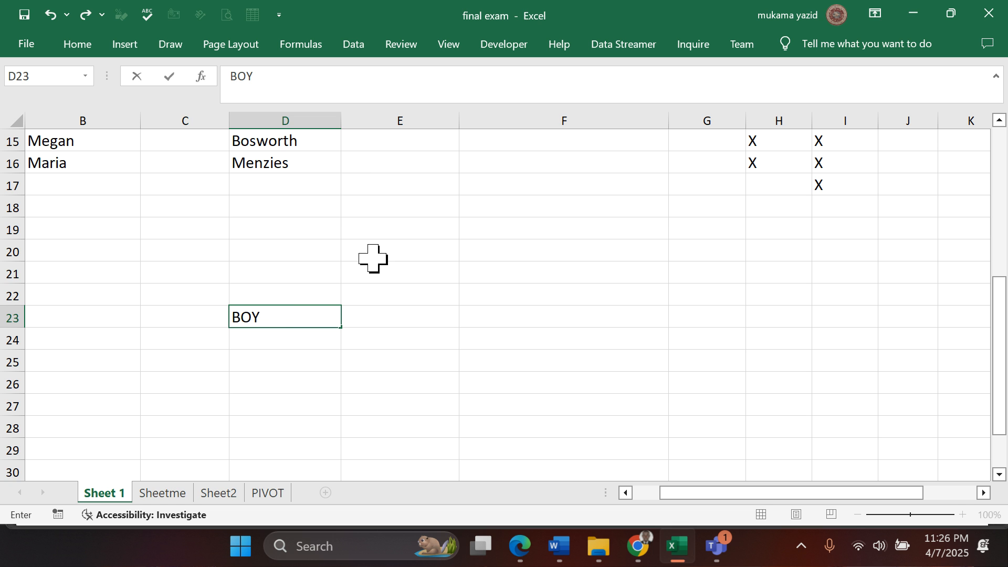
type("OY")
left_click(259, 383)
left_click(268, 315)
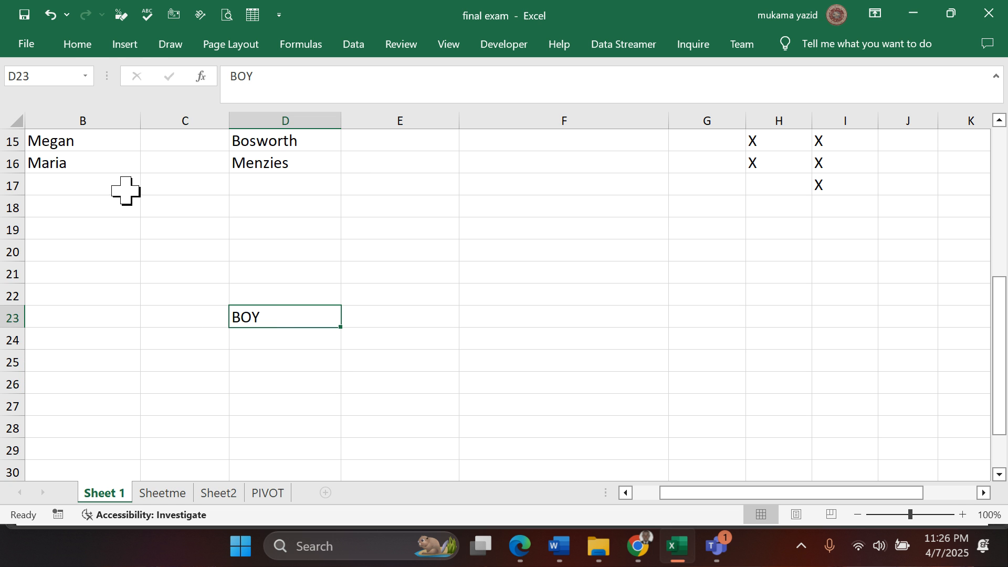
left_click(74, 46)
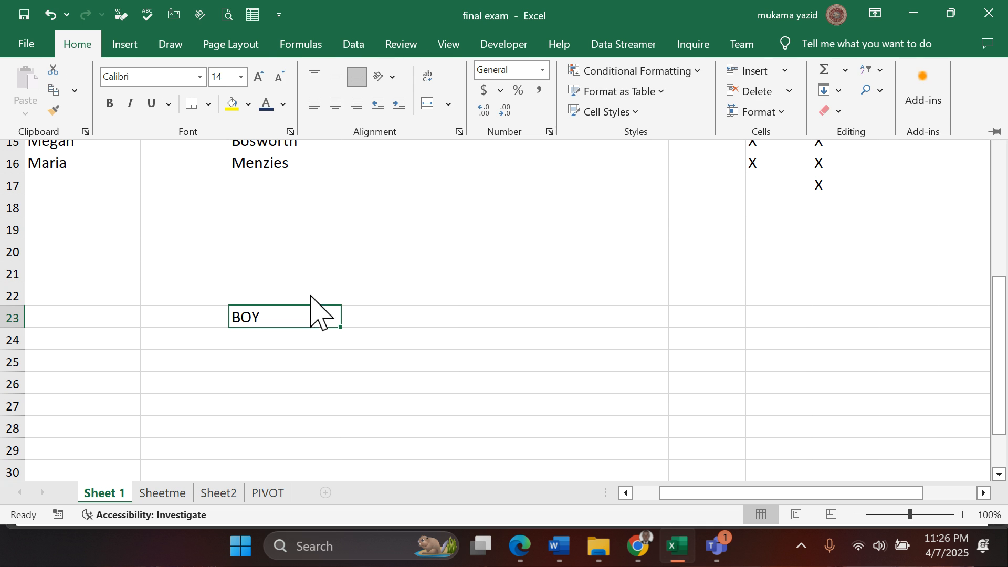
left_click(336, 105)
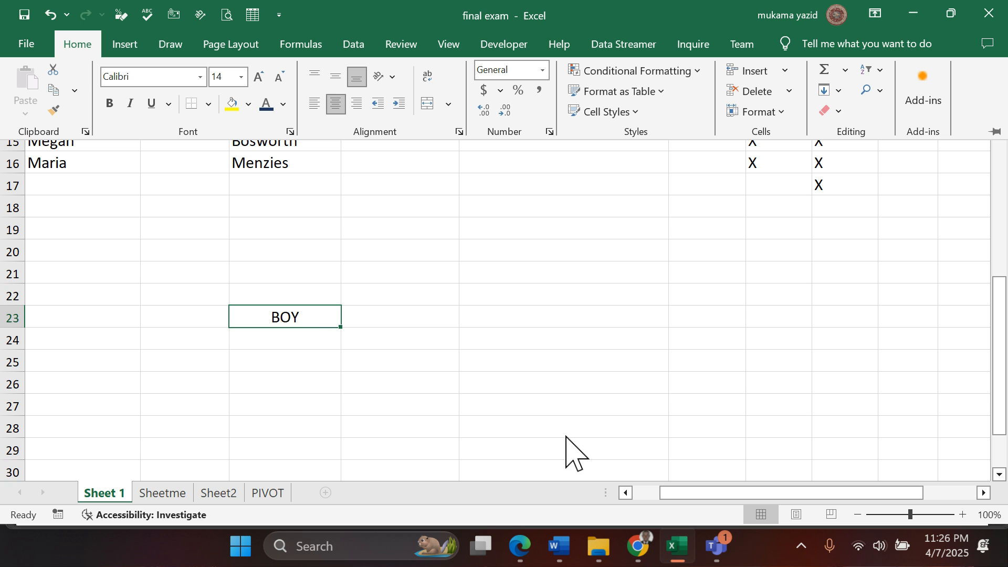
- Try middle, bottom and top vertical alignment on cell D23, finishing with bottom alignment
left_click(931, 516)
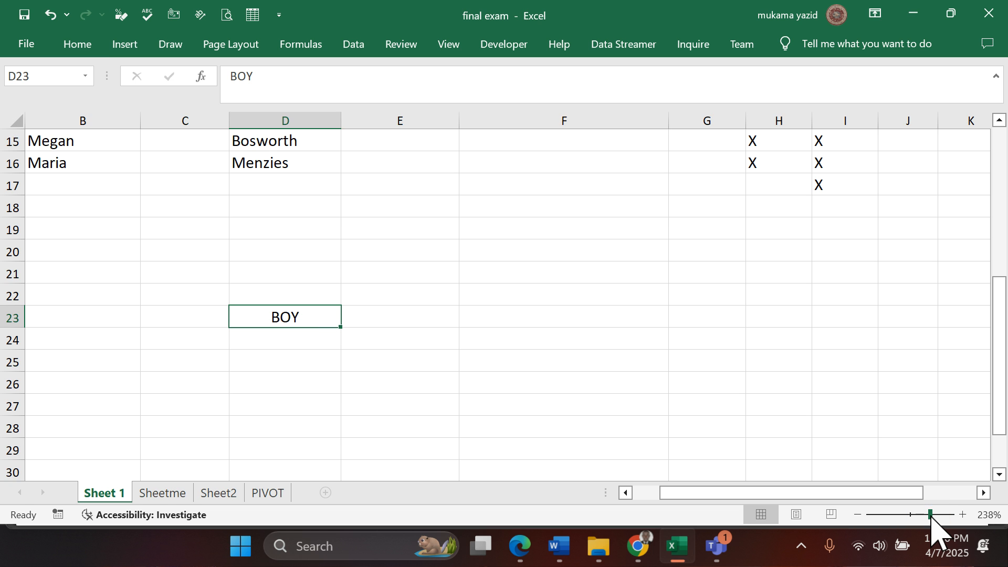
left_click(931, 516)
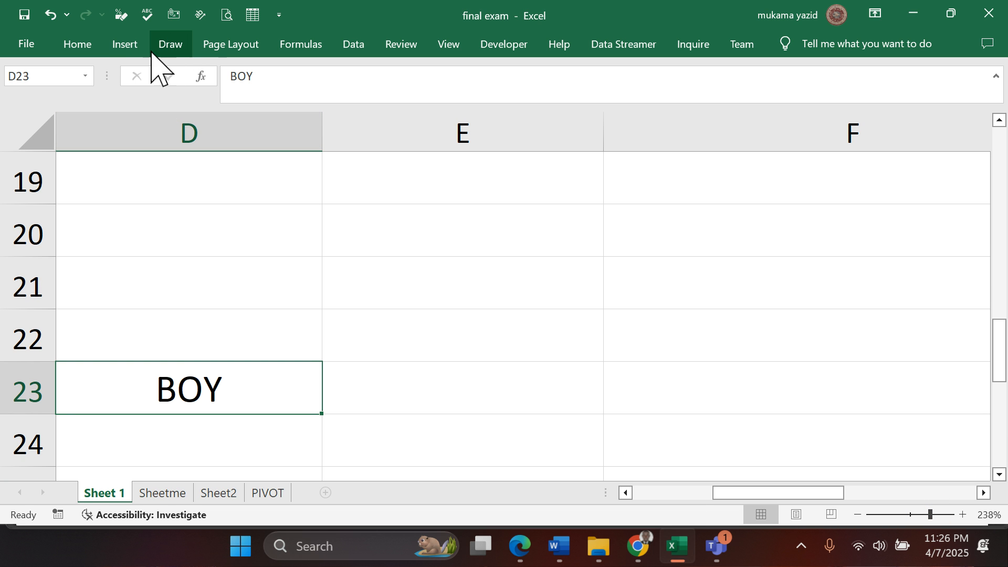
left_click(77, 46)
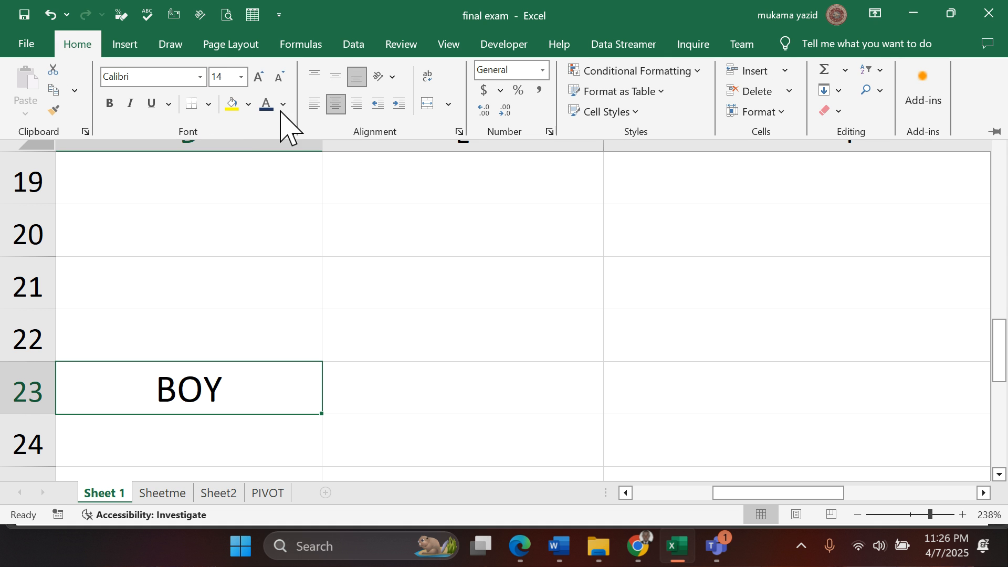
left_click(334, 78)
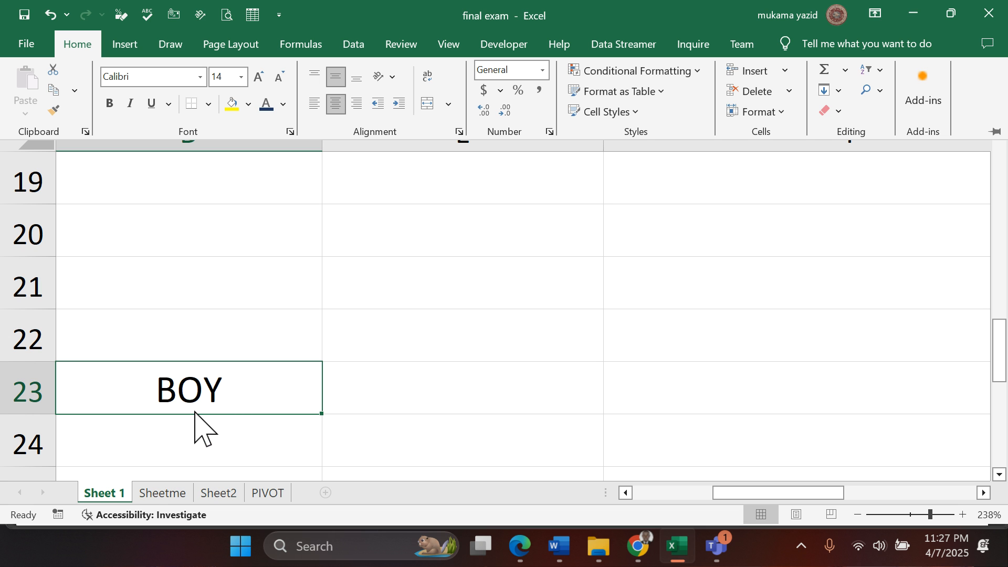
left_click(362, 83)
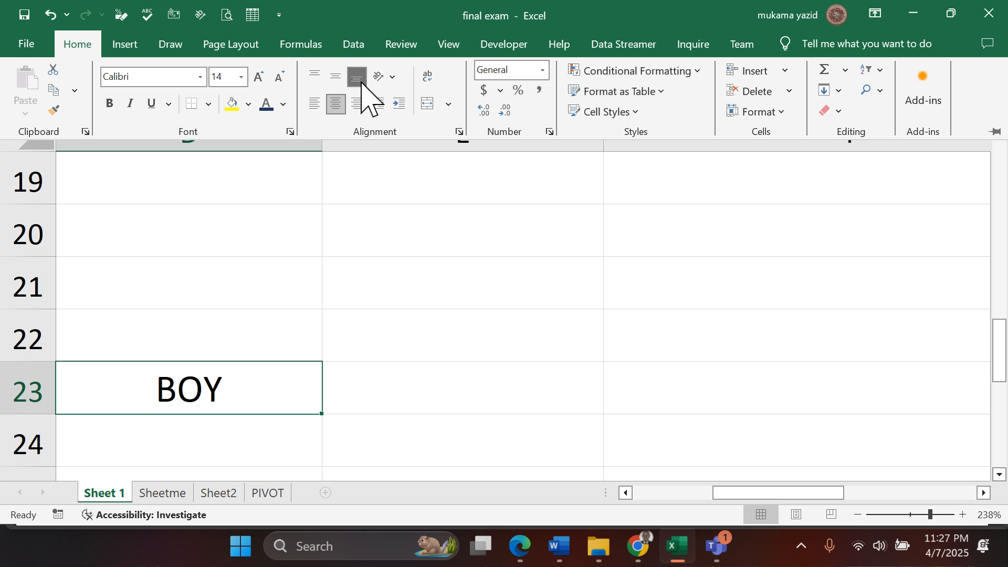
left_click(314, 77)
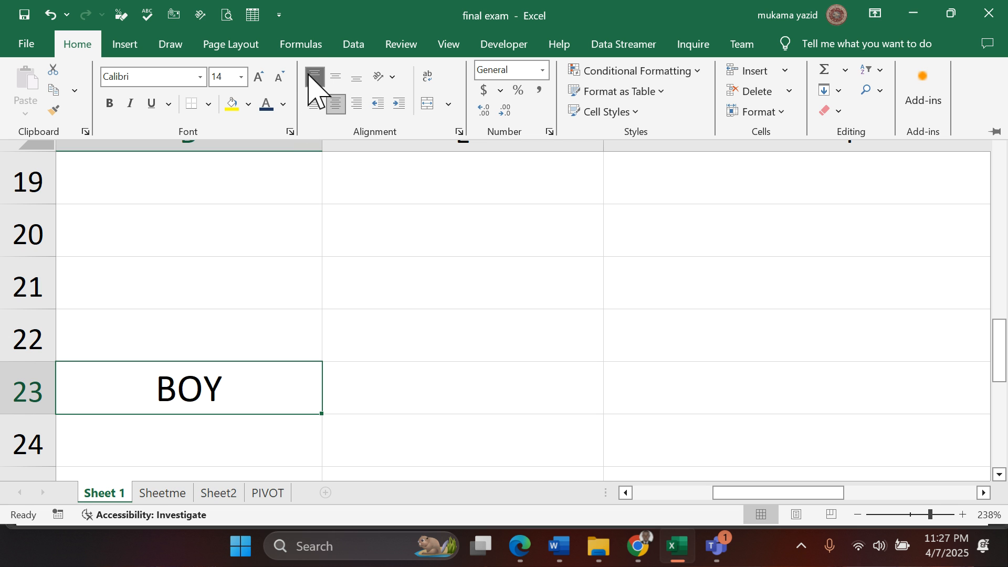
key("ctrl+z")
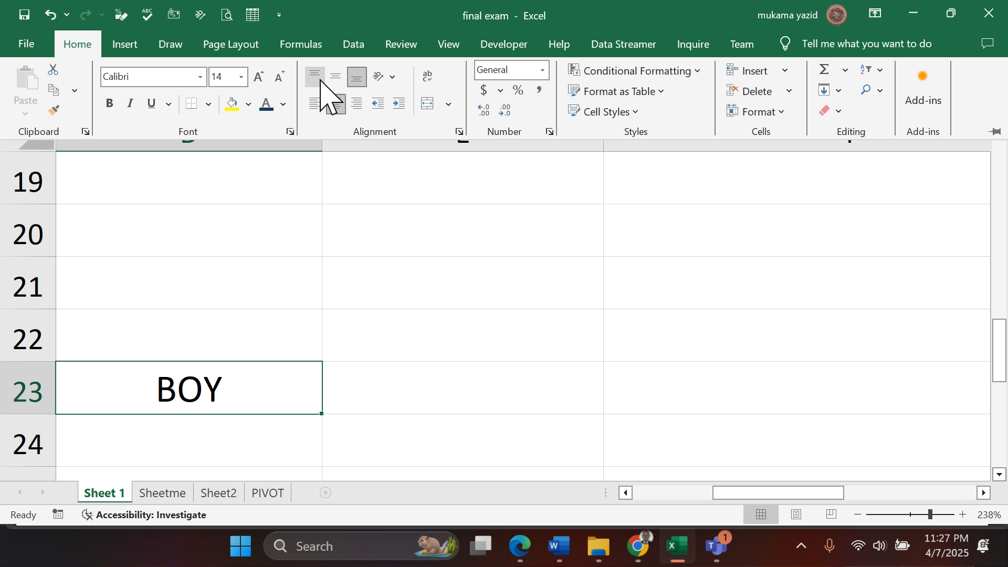
left_click(315, 77)
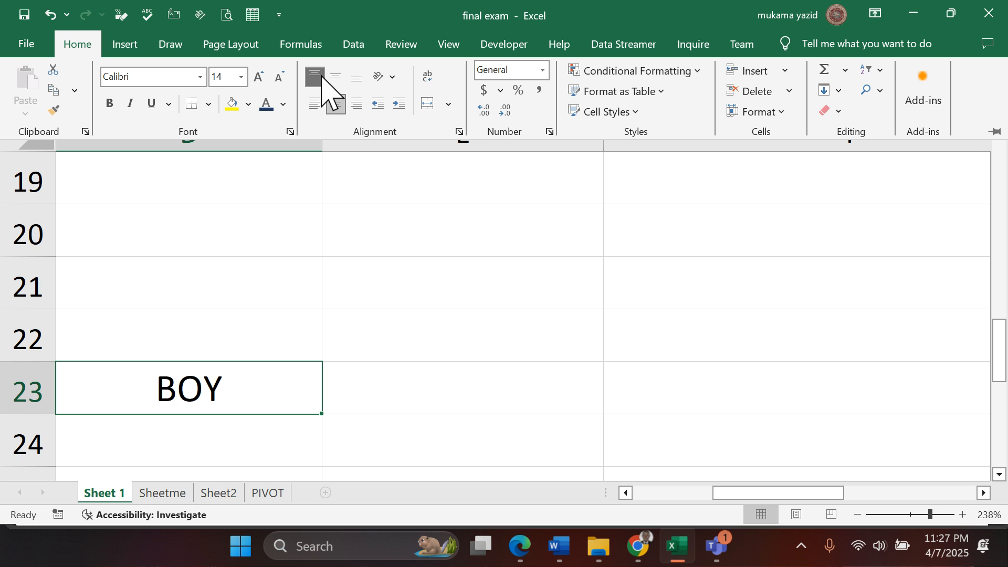
left_click(357, 79)
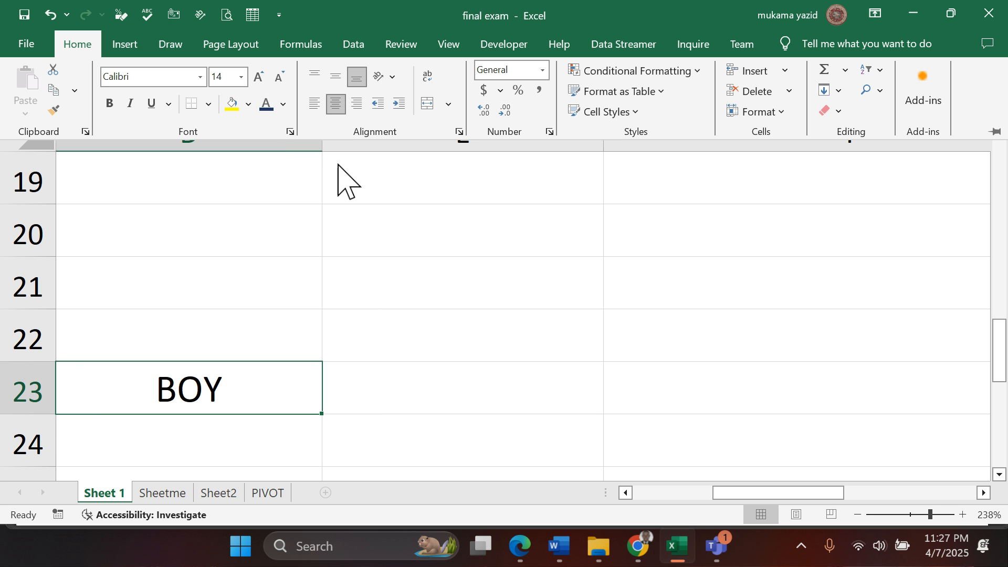
- Try left, right and center horizontal alignment and middle, top and bottom vertical alignment on cell D23
left_click(315, 105)
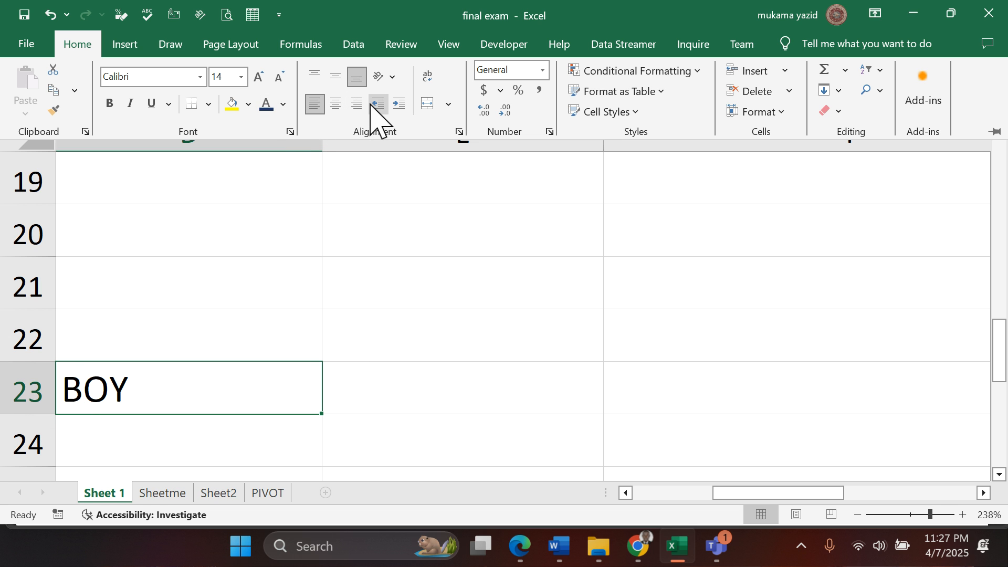
left_click(357, 104)
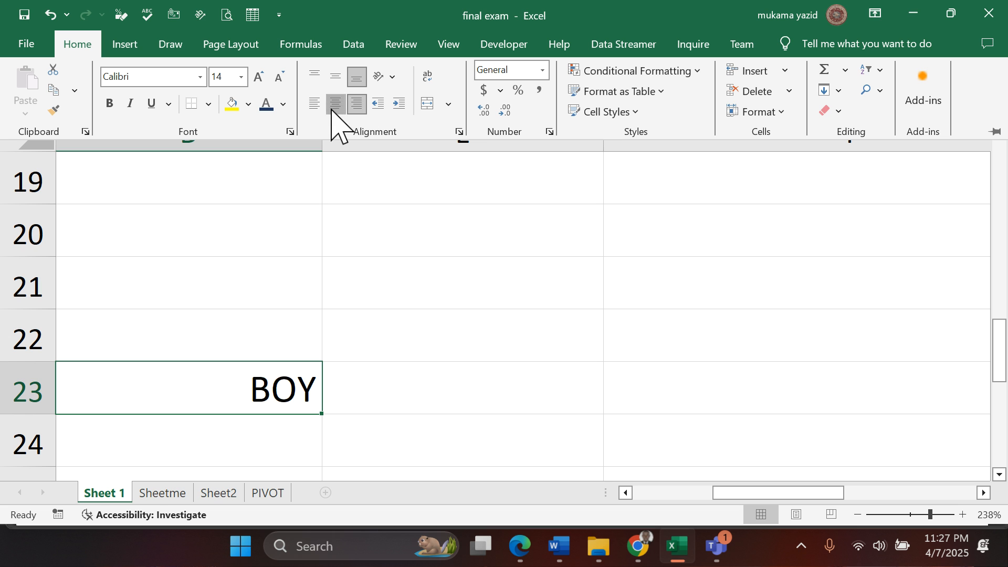
left_click(332, 108)
left_click(315, 105)
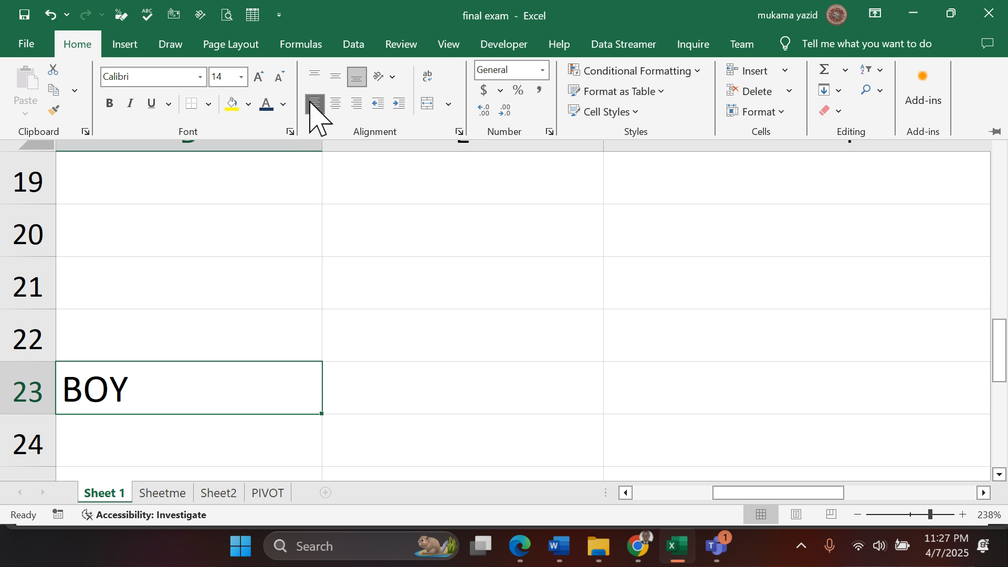
left_click(332, 79)
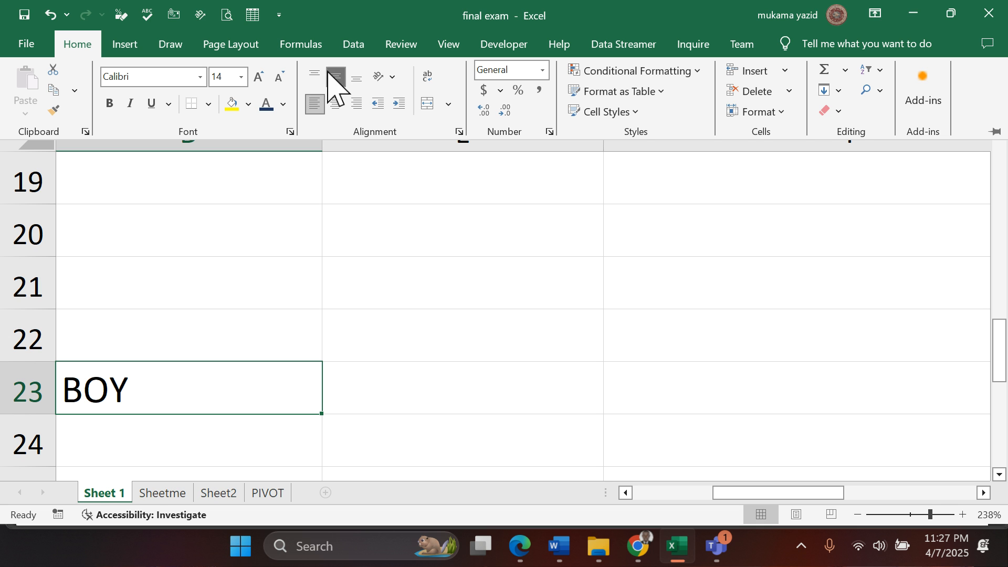
left_click(317, 79)
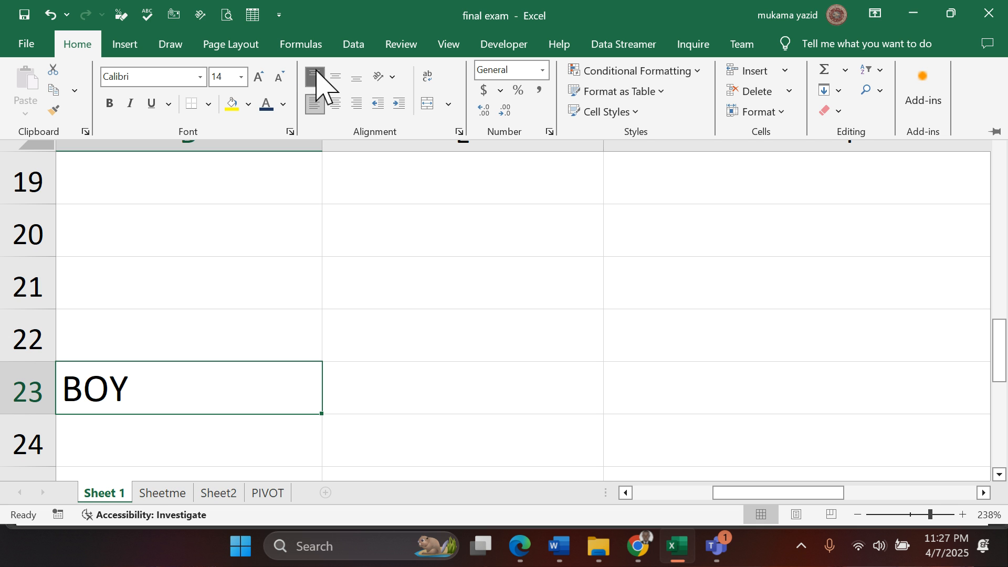
left_click(356, 79)
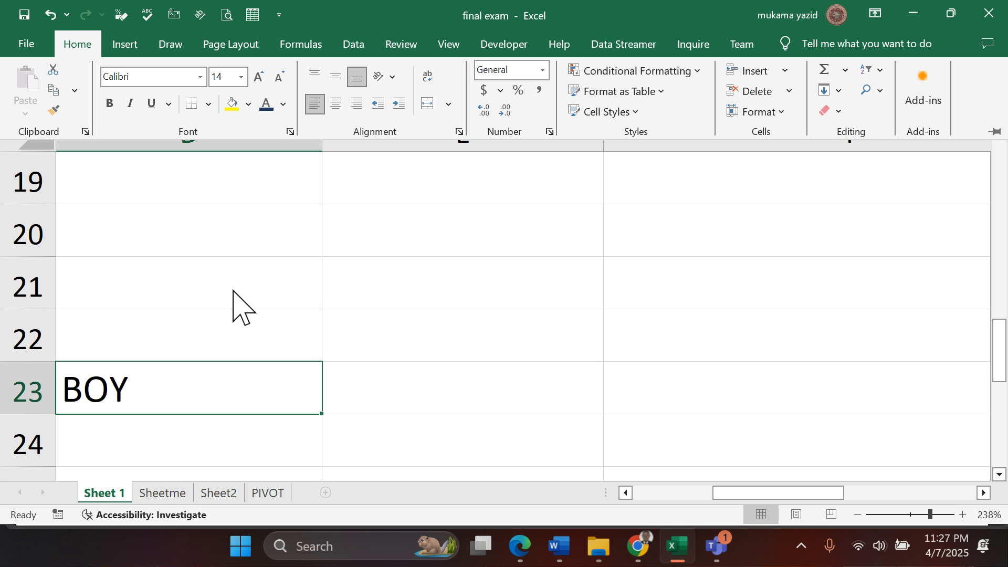
- Undo the trial alignments and the sample text entry in cell D23, and return to the start of the sheet
key("ctrl+z")
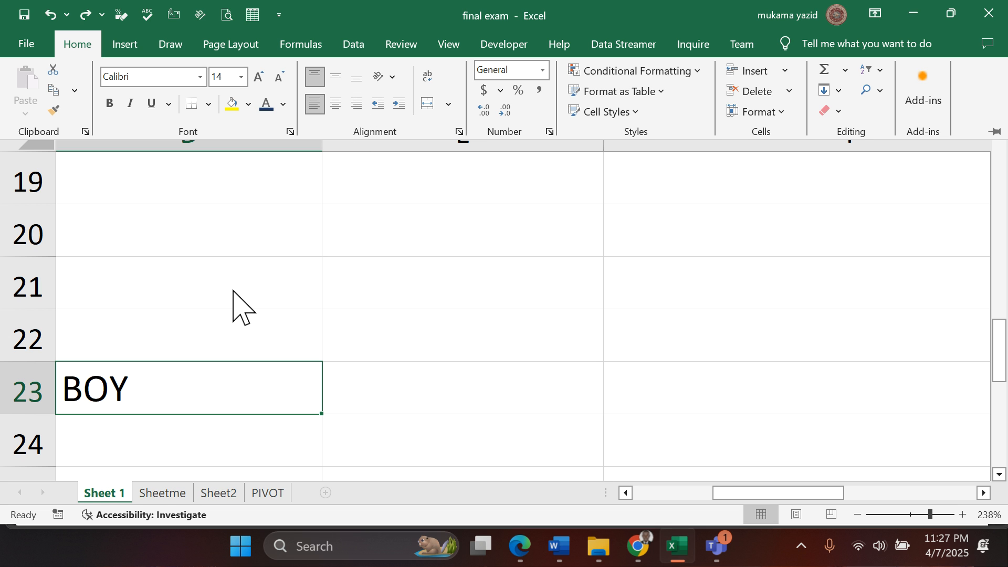
key("ctrl+z")
key("ctrl+z")
key("ctrl+z")
key("ctrl+z")
key("ctrl+z")
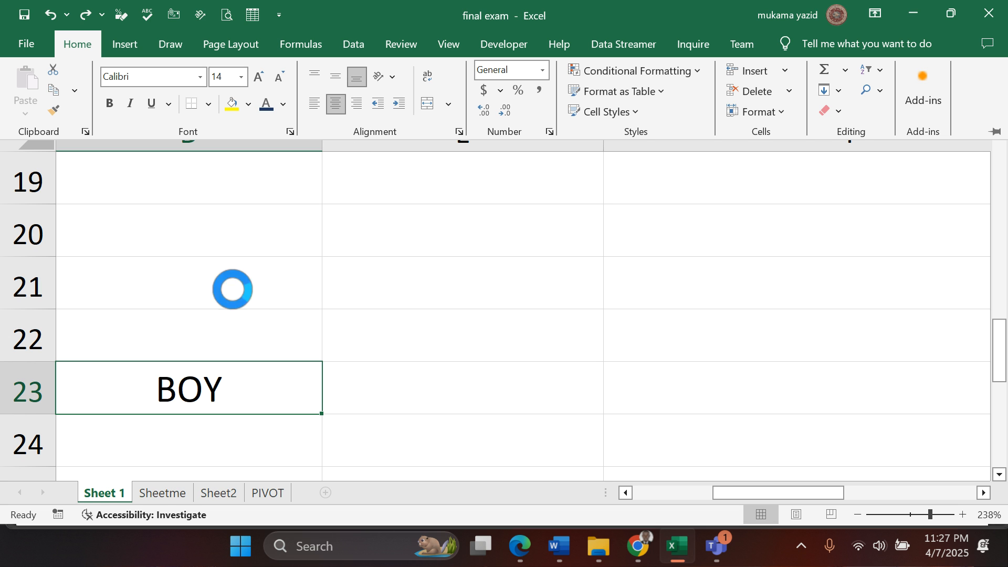
key("ctrl+z")
key("ctrl+z")
key("ctrl+z")
key("ctrl+z")
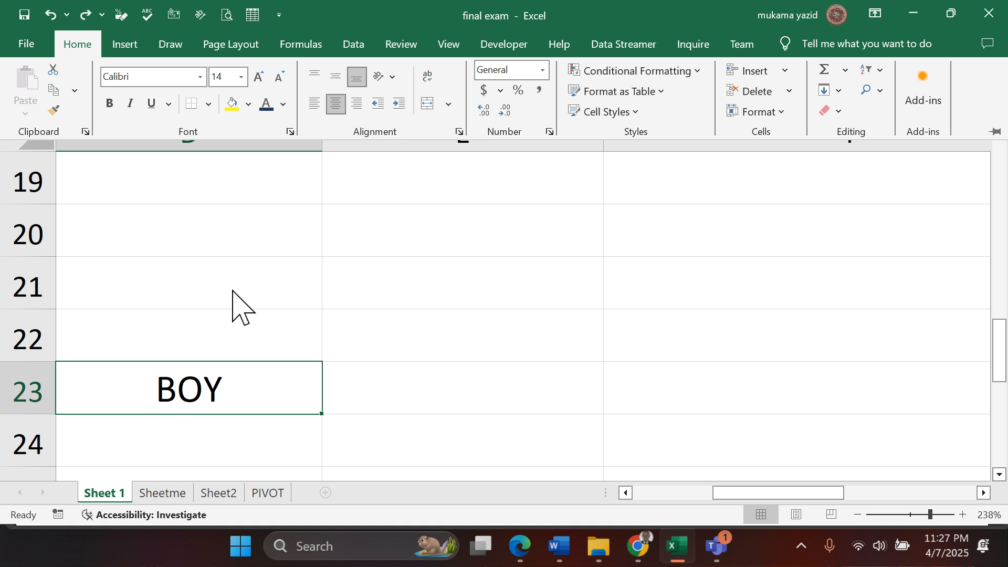
key("ctrl+z")
key("ctrl+z")
key("ctrl+z")
key("ctrl+z")
key("ctrl+z")
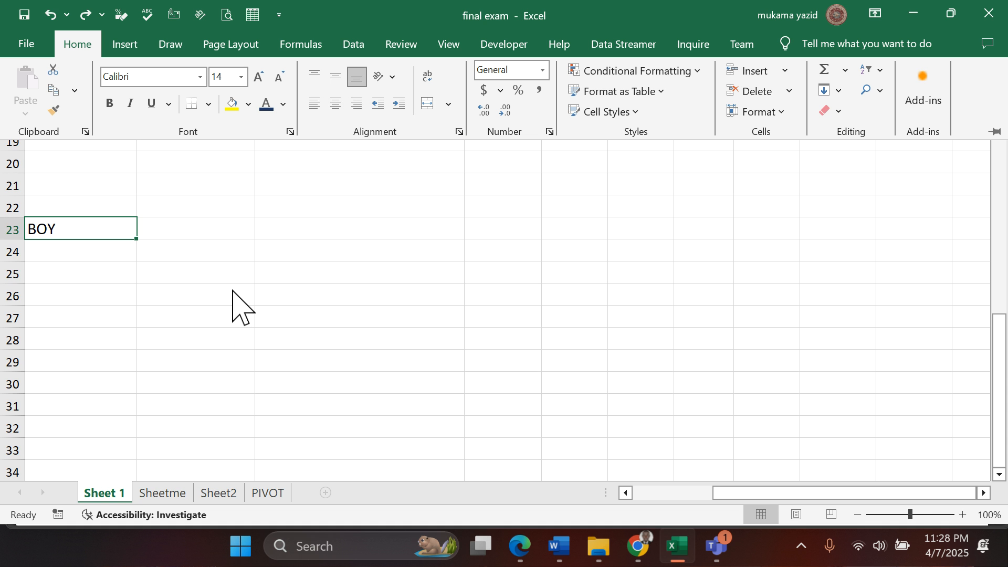
scroll(192, 310, "up", 5)
scroll(192, 307, "down", 4)
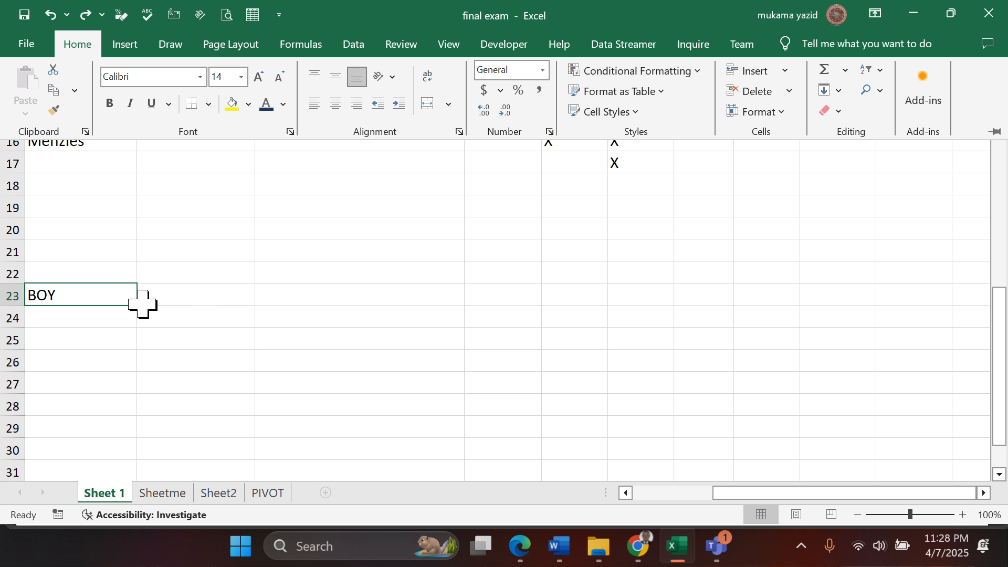
scroll(105, 294, "up", 1)
key("ctrl+F1")
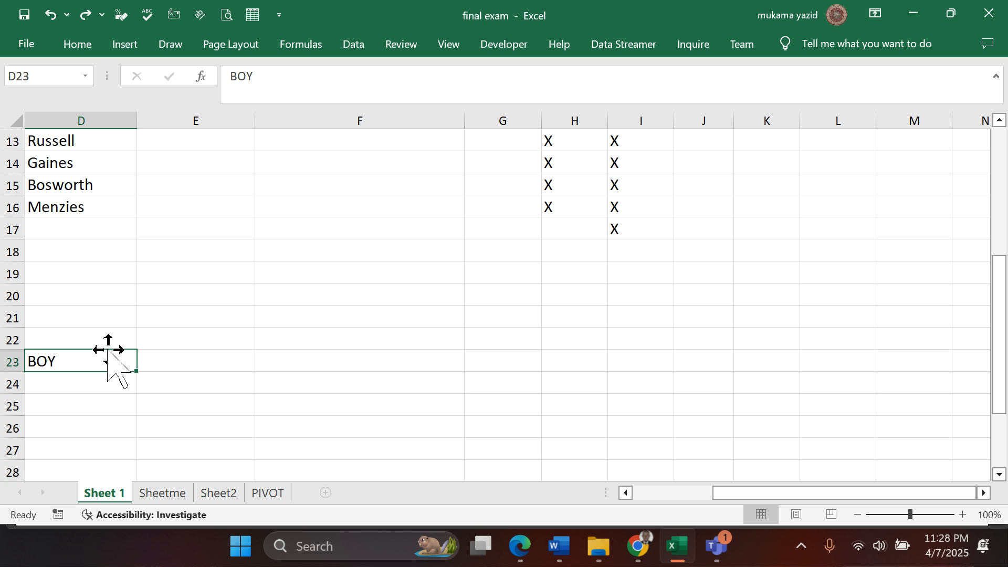
scroll(108, 351, "up", 4)
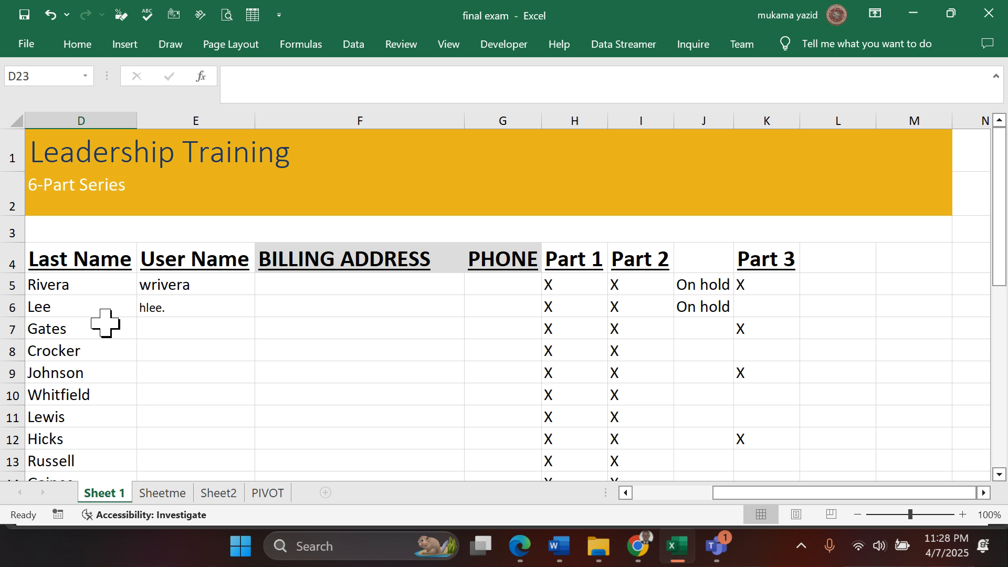
- Select the sheet's text from row 1 to row 19, recheck question 19 in the Edge PDF, and set horizontal and vertical alignment to Center in Excel
left_click_drag(53, 158, 850, 191)
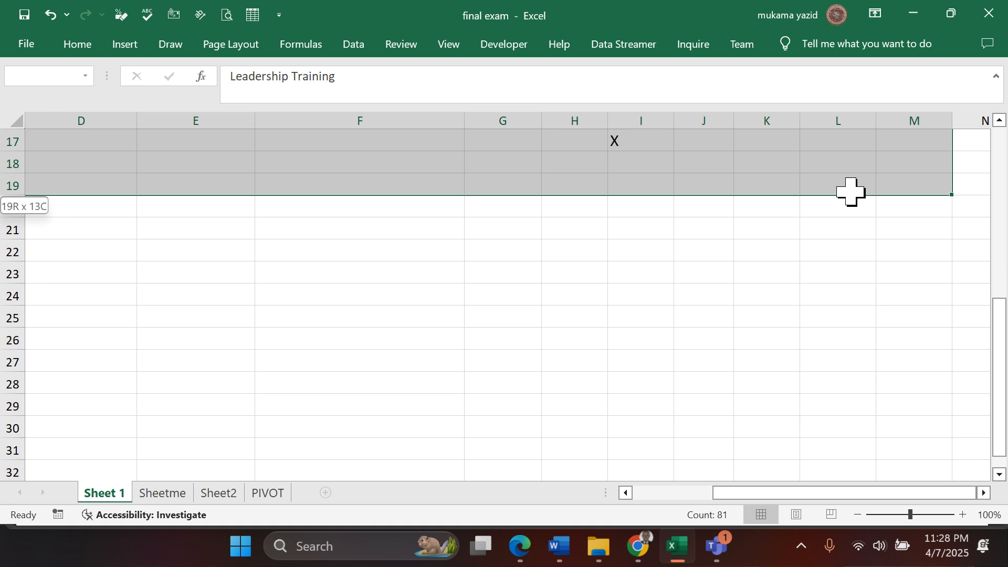
scroll(608, 244, "up", 1)
scroll(608, 244, "up", 5)
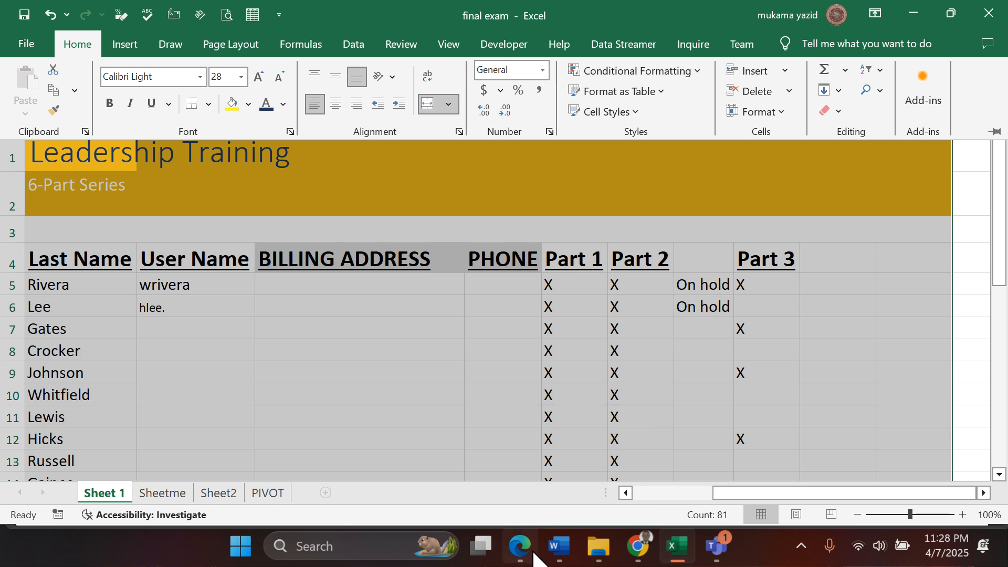
left_click(532, 551)
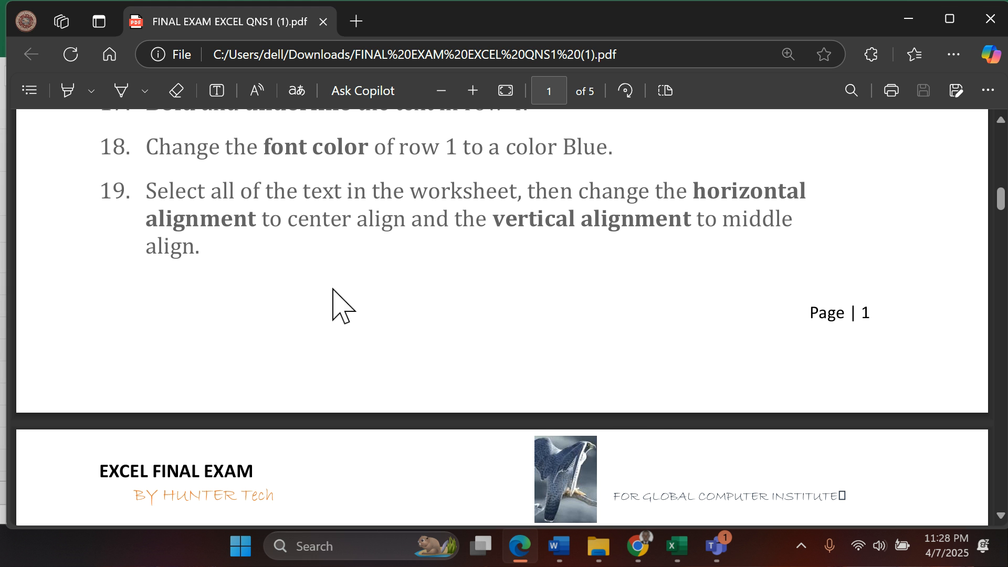
left_click(678, 548)
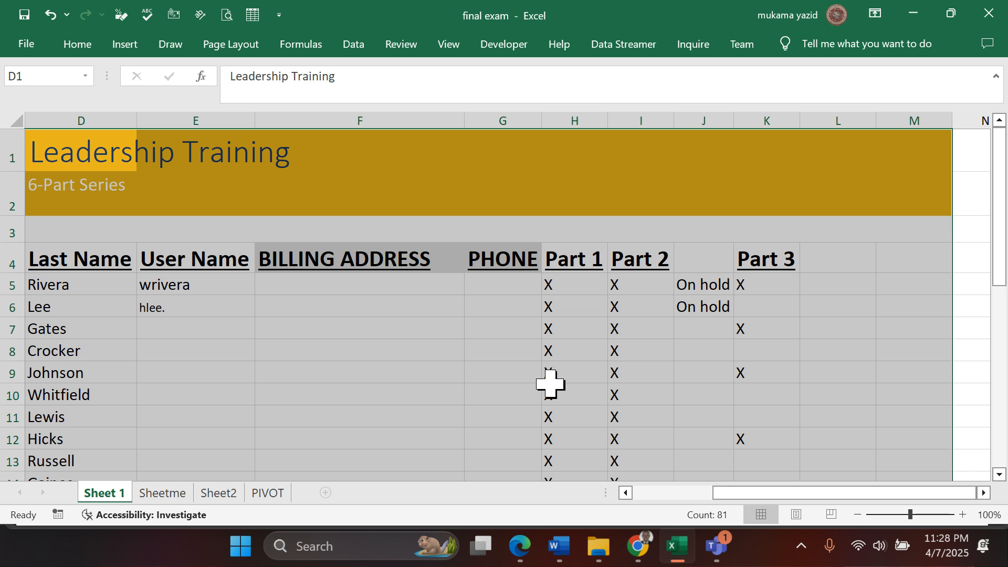
left_click(67, 50)
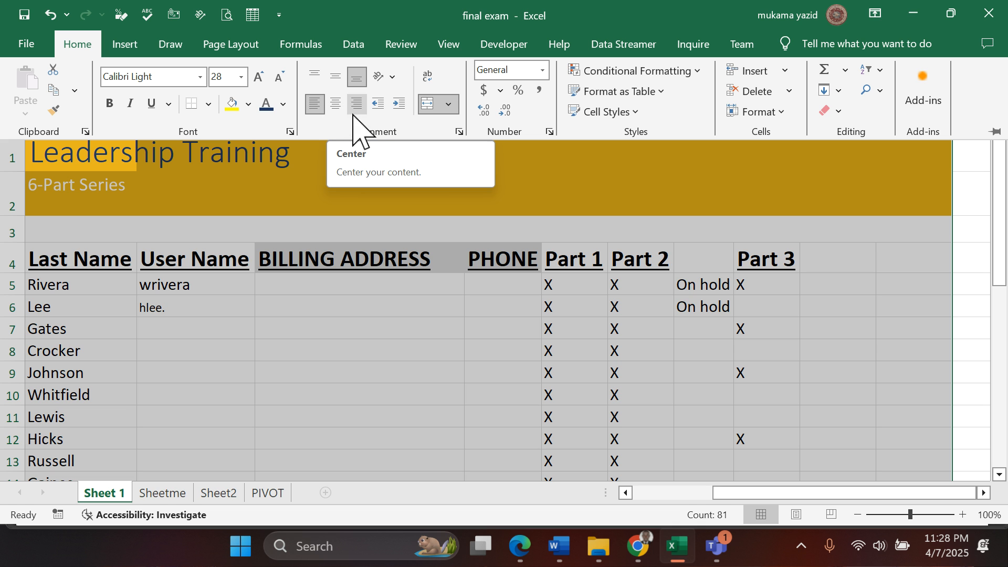
left_click(459, 131)
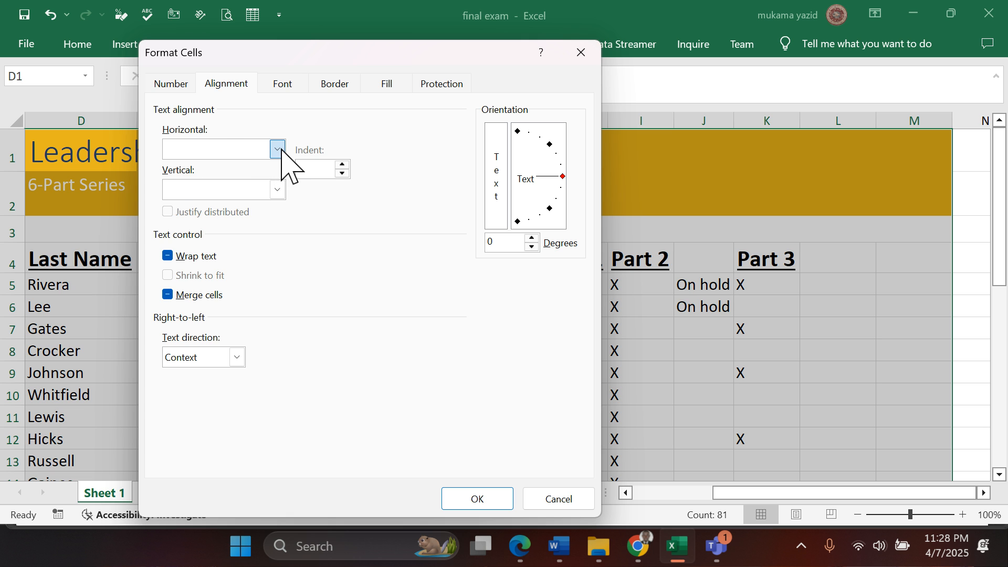
left_click(278, 152)
left_click(242, 193)
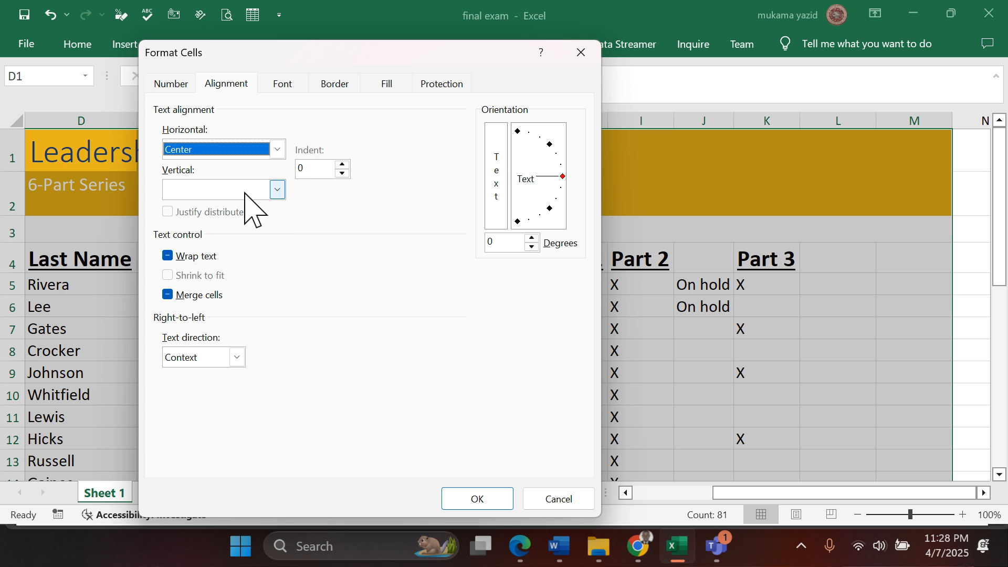
left_click(278, 190)
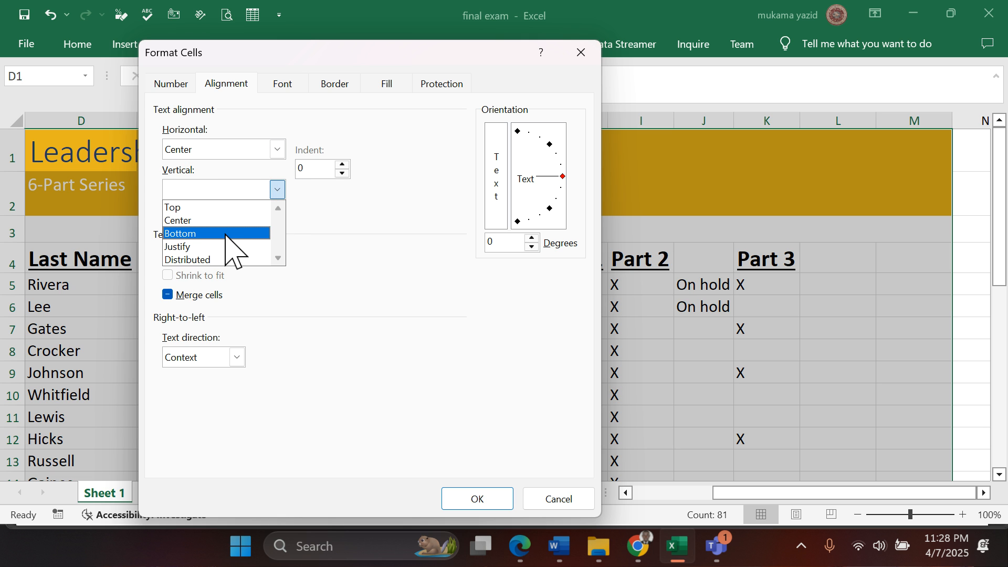
left_click(221, 223)
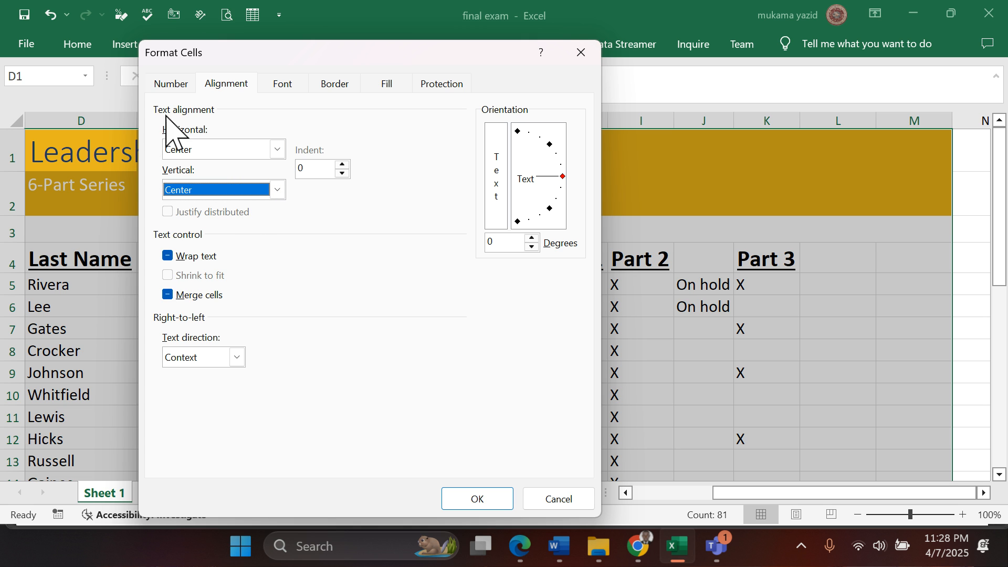
left_click(477, 503)
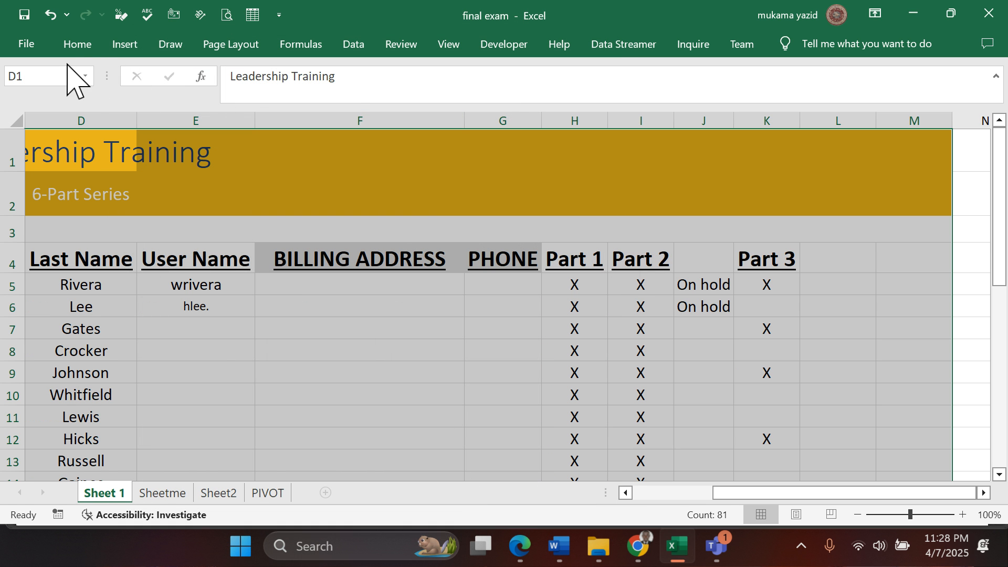
left_click(76, 45)
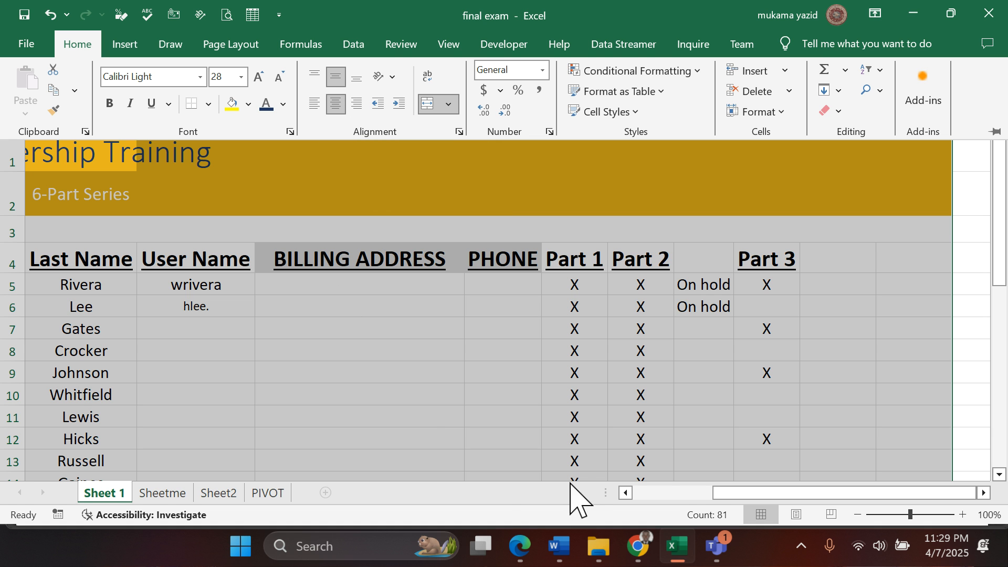
- Read questions 20 to 24 in the Edge PDF and return to the Excel workbook
left_click(517, 548)
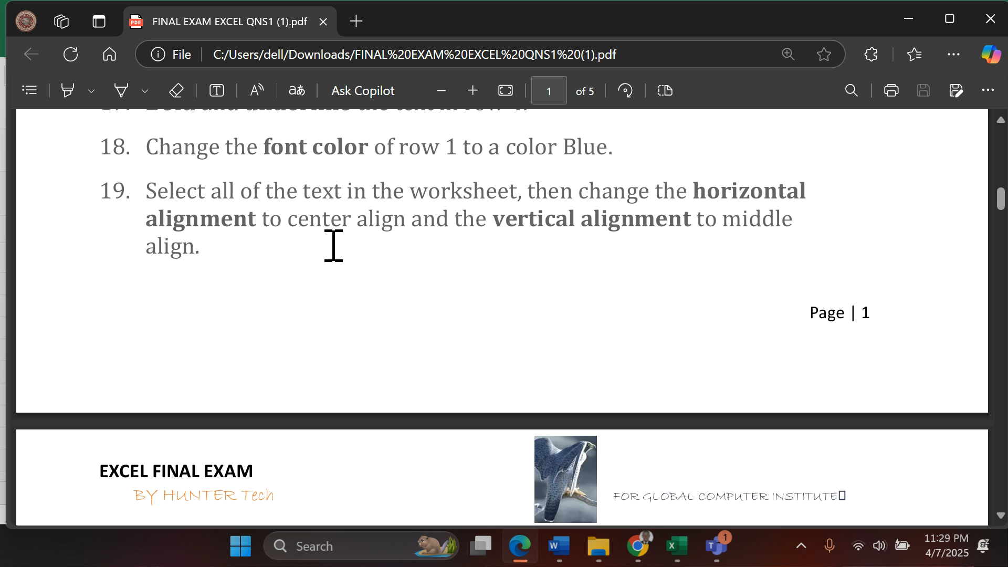
scroll(332, 245, "down", 2)
scroll(332, 245, "down", 4)
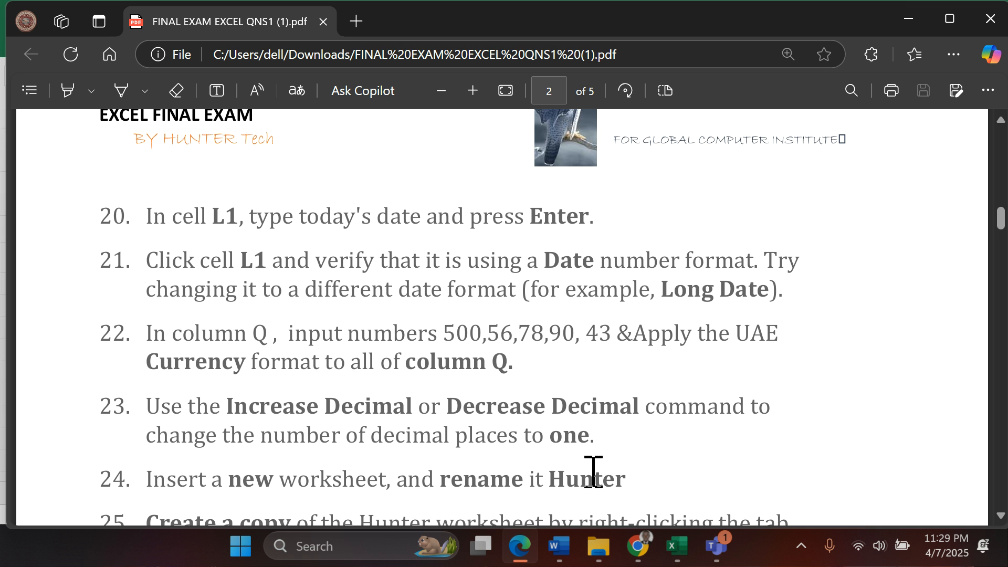
scroll(593, 472, "up", 3)
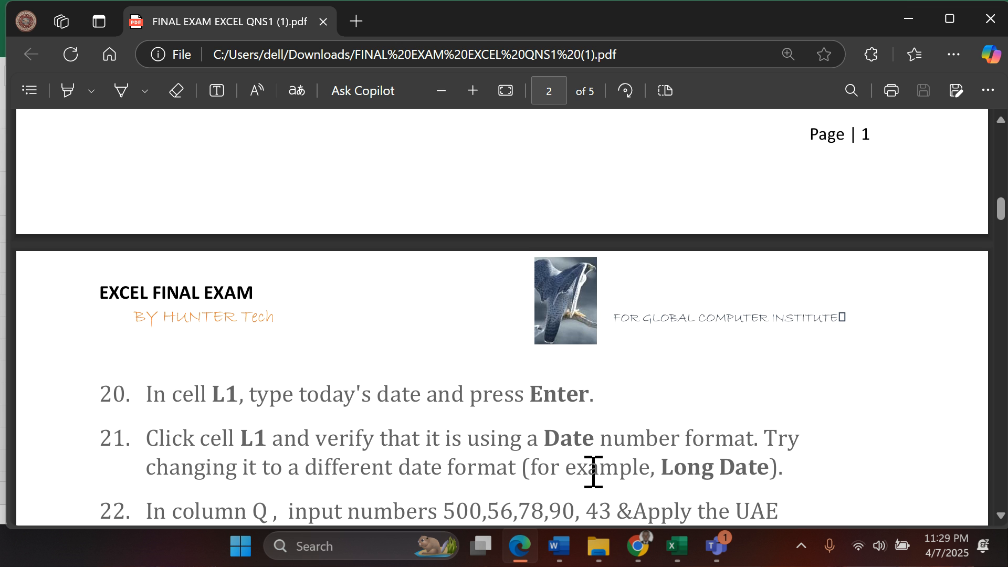
left_click(683, 547)
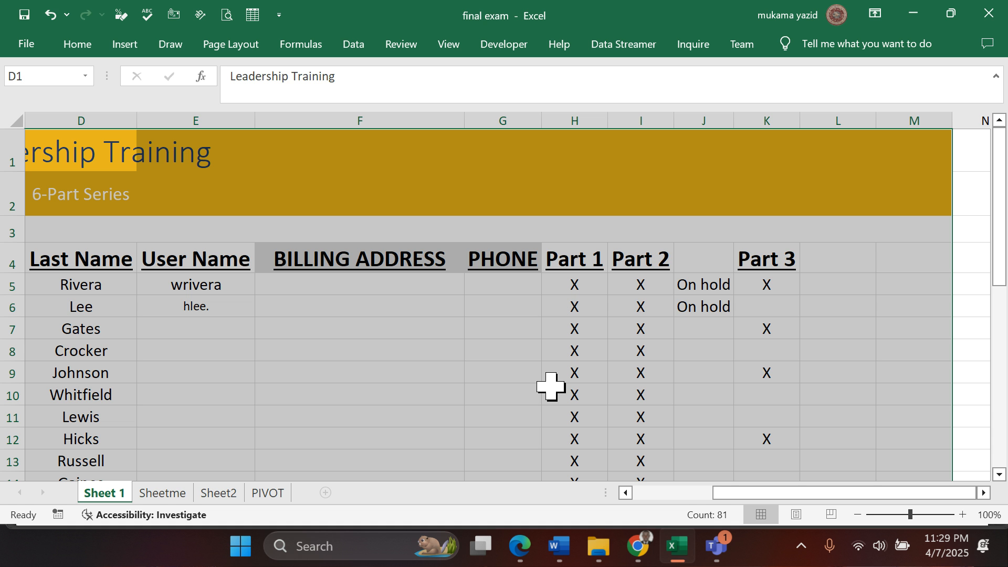
- Reread questions 18 and 19 in the Edge PDF and, back in Excel, check the formatting of row 1
left_click(520, 549)
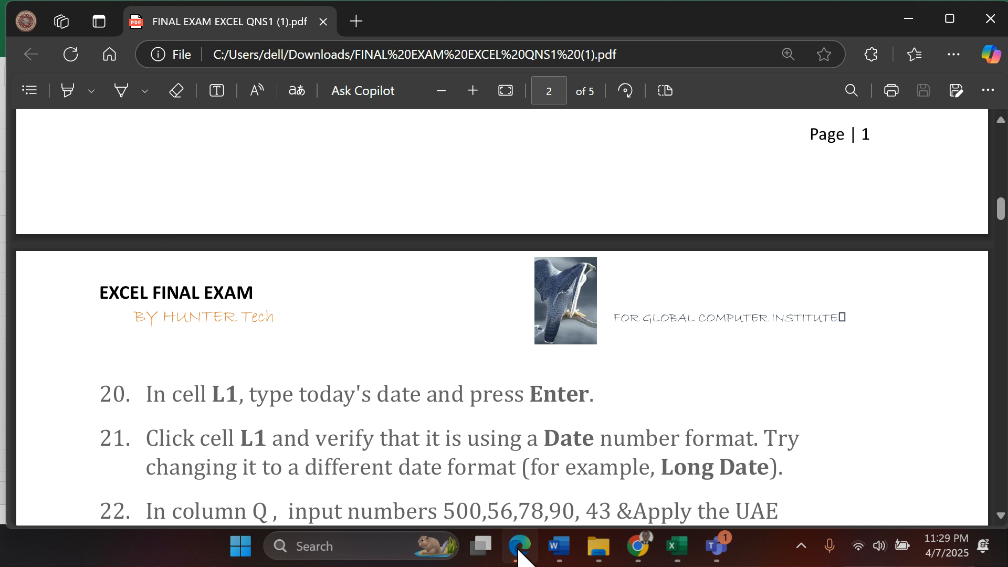
scroll(225, 374, "up", 1)
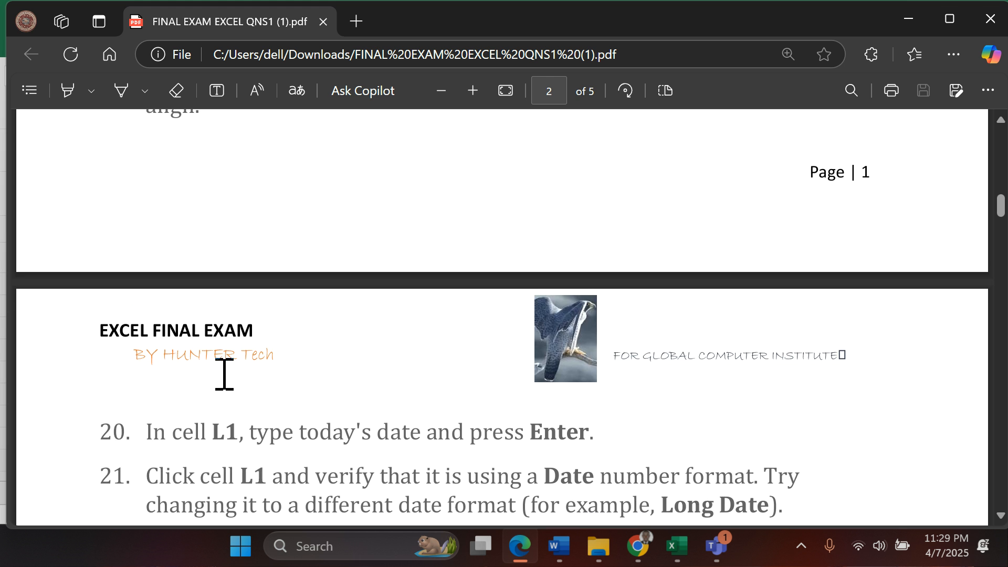
scroll(225, 386, "up", 6)
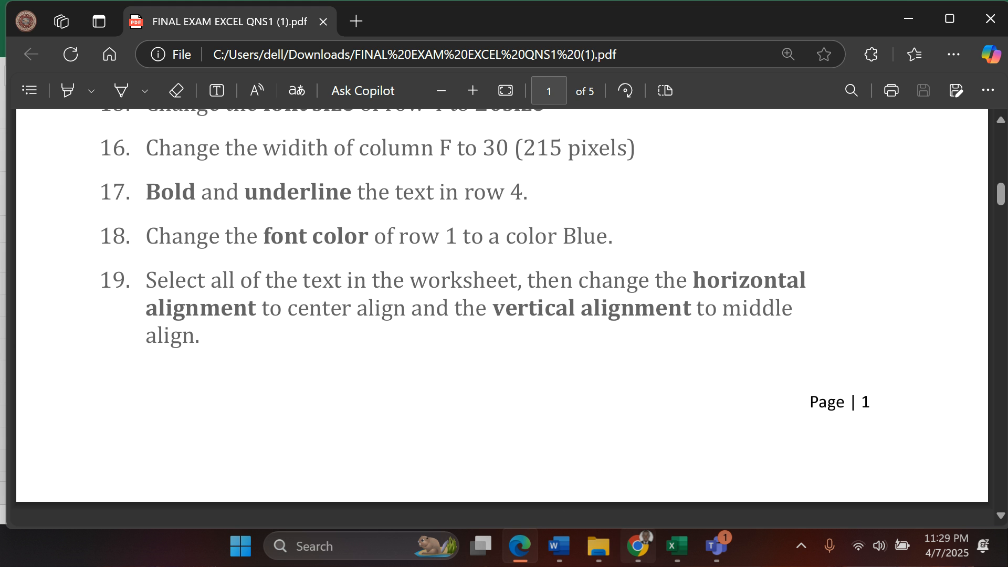
left_click(675, 546)
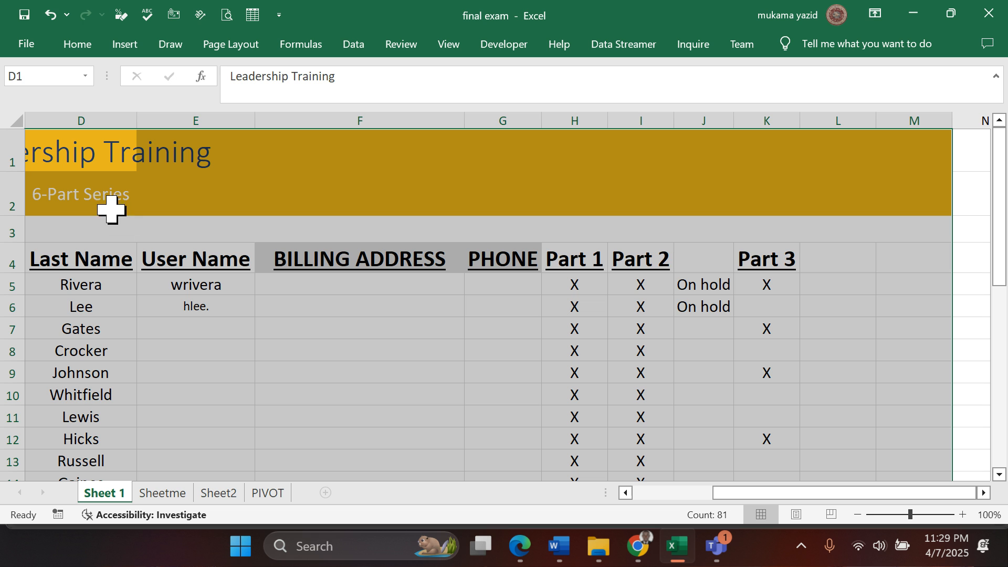
left_click(7, 151)
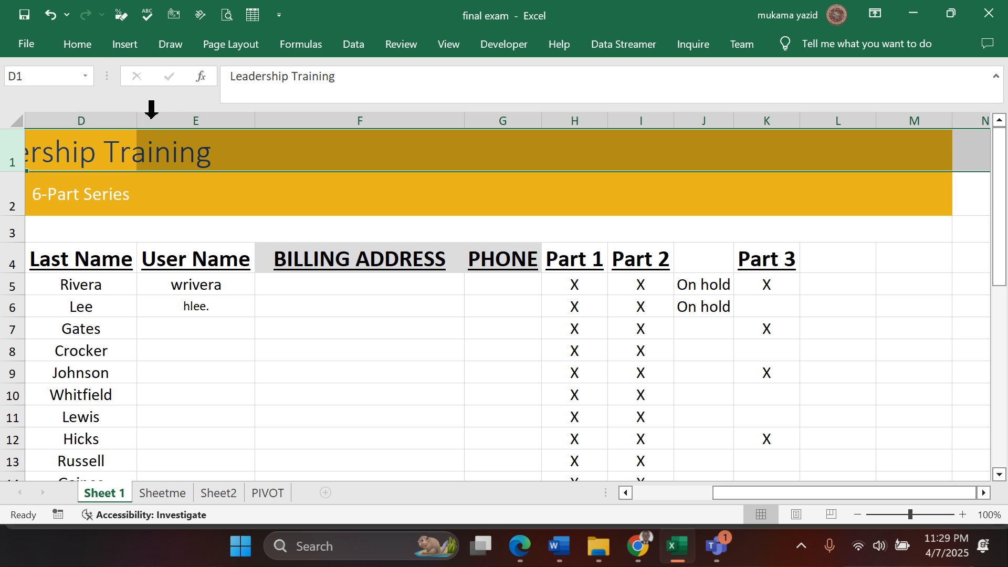
left_click(80, 48)
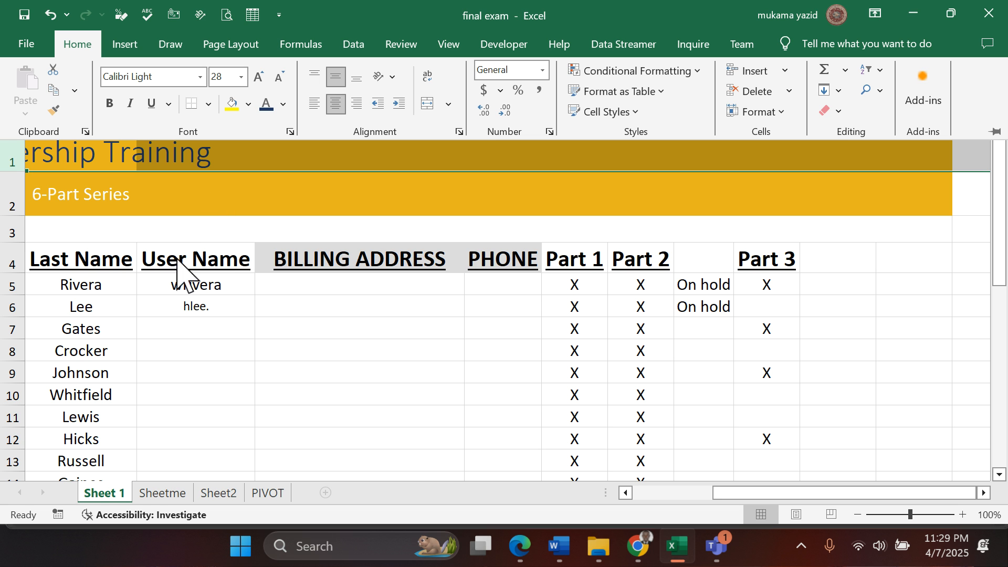
key("Escape")
left_click(326, 217)
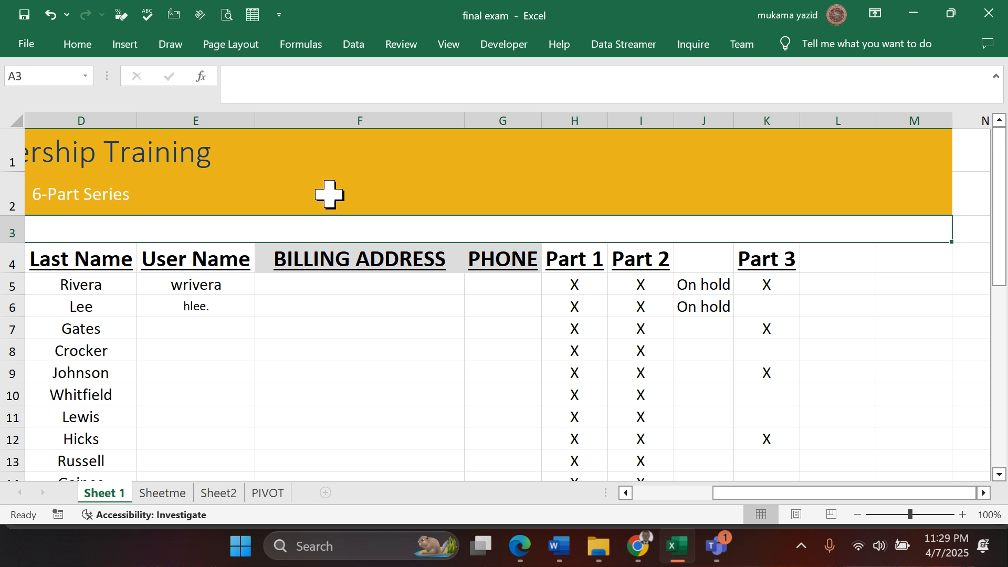
- Select row 1, recheck questions 8 to 19 in the Edge PDF, and return to the Excel workbook
left_click(231, 156)
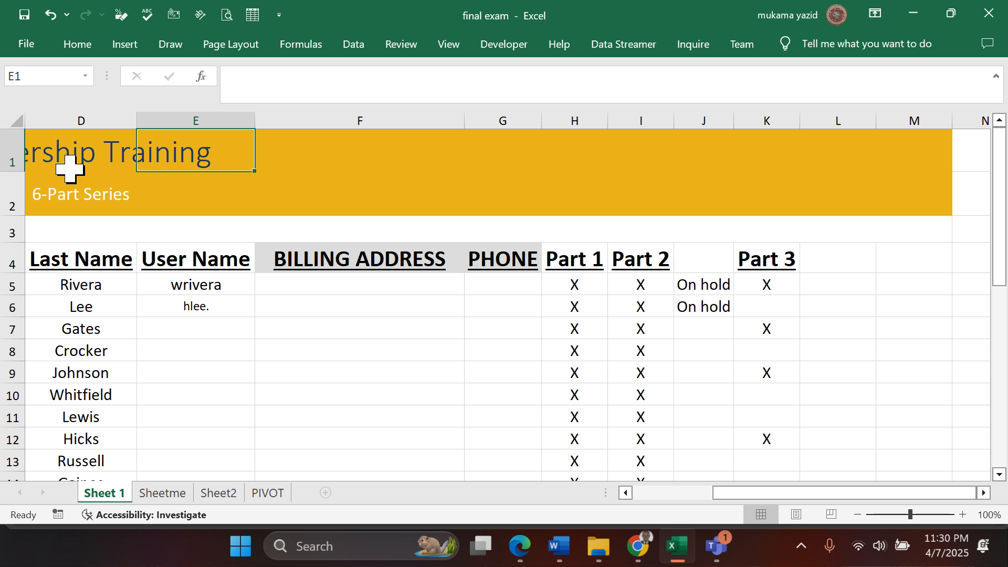
left_click(14, 151)
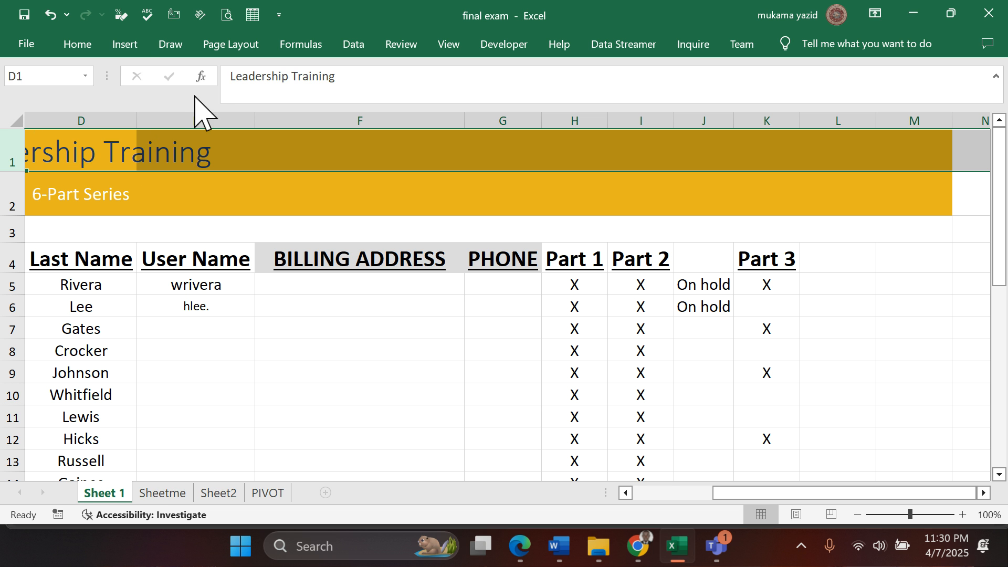
left_click(78, 44)
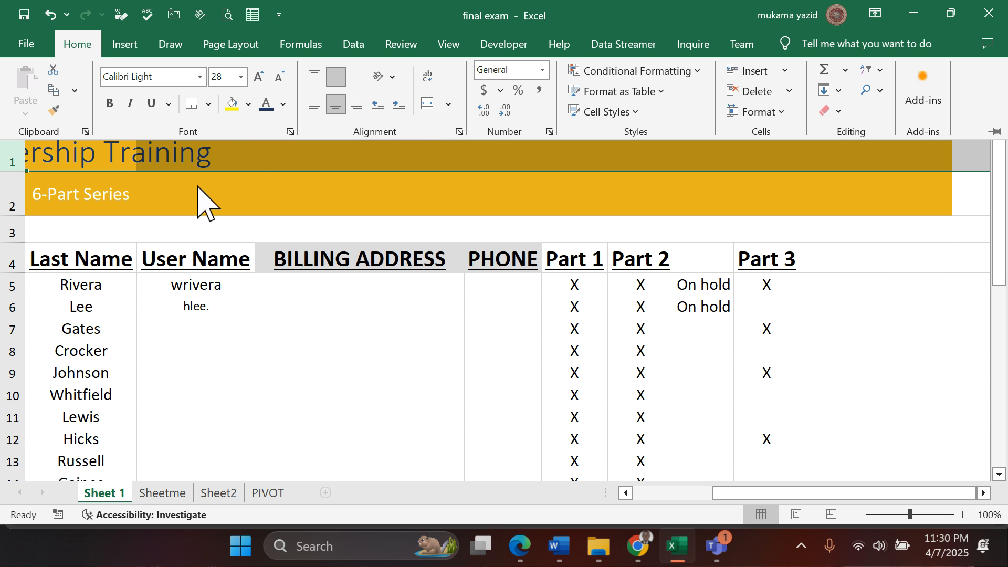
left_click(519, 546)
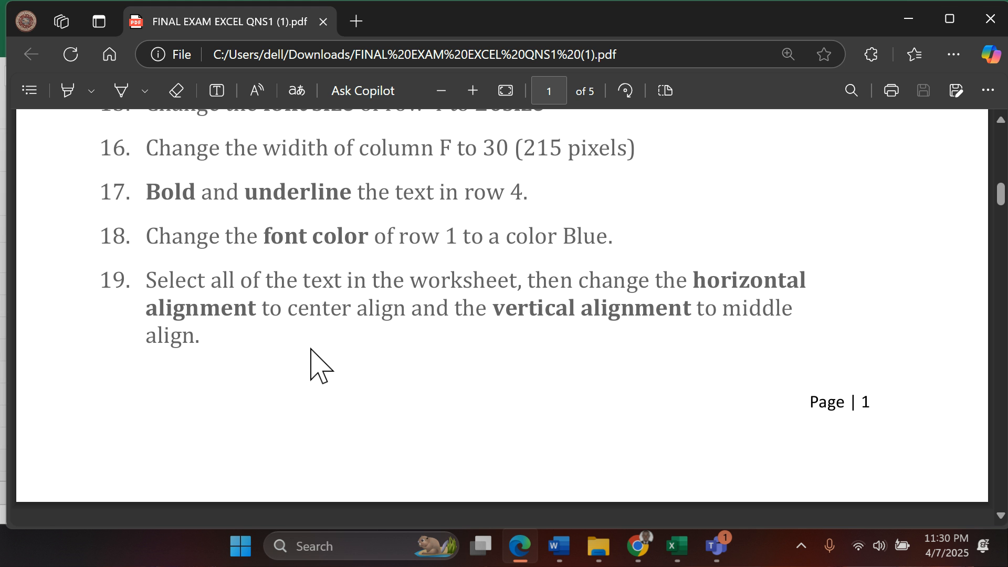
scroll(315, 361, "up", 8)
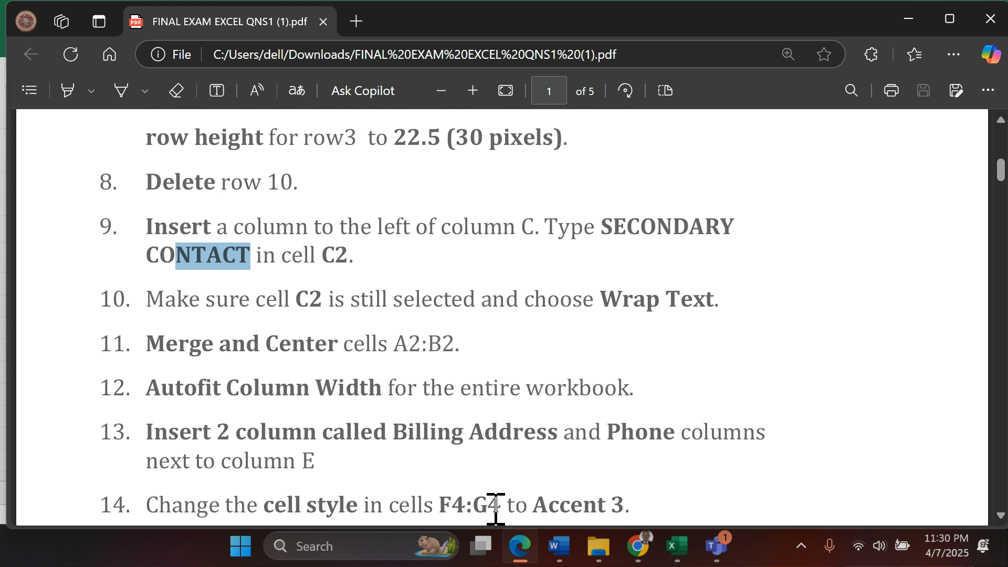
left_click(677, 547)
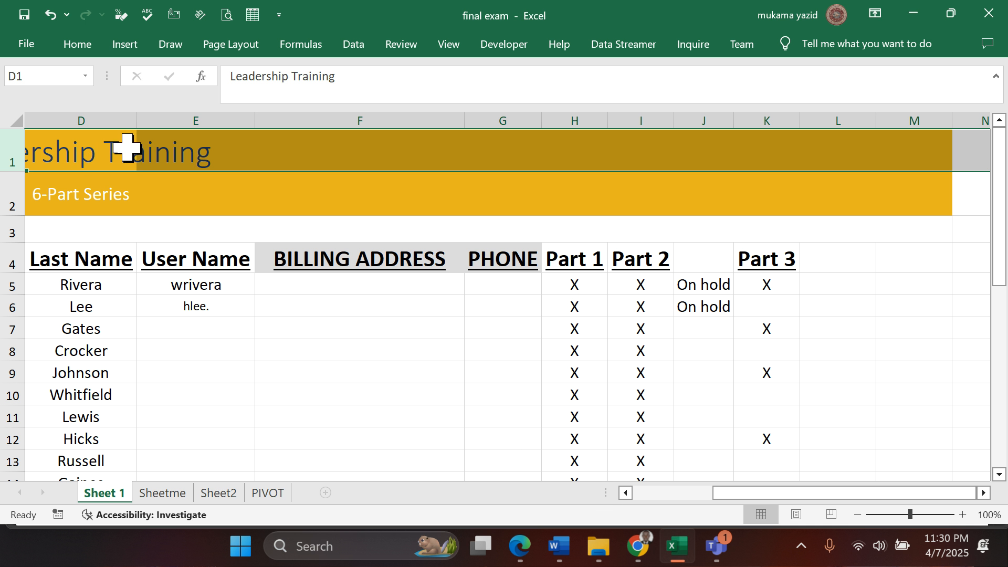
left_click(77, 45)
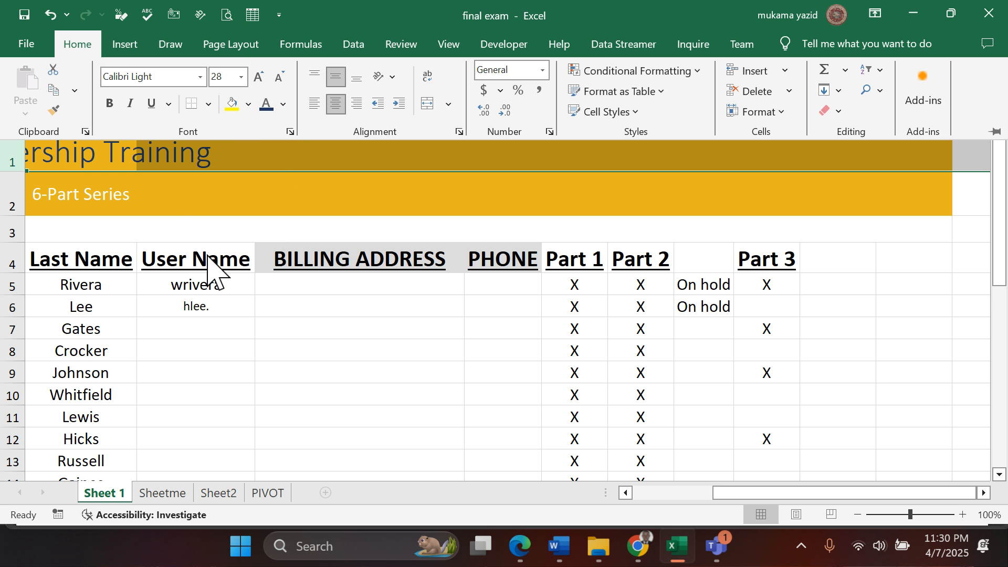
left_click(208, 105)
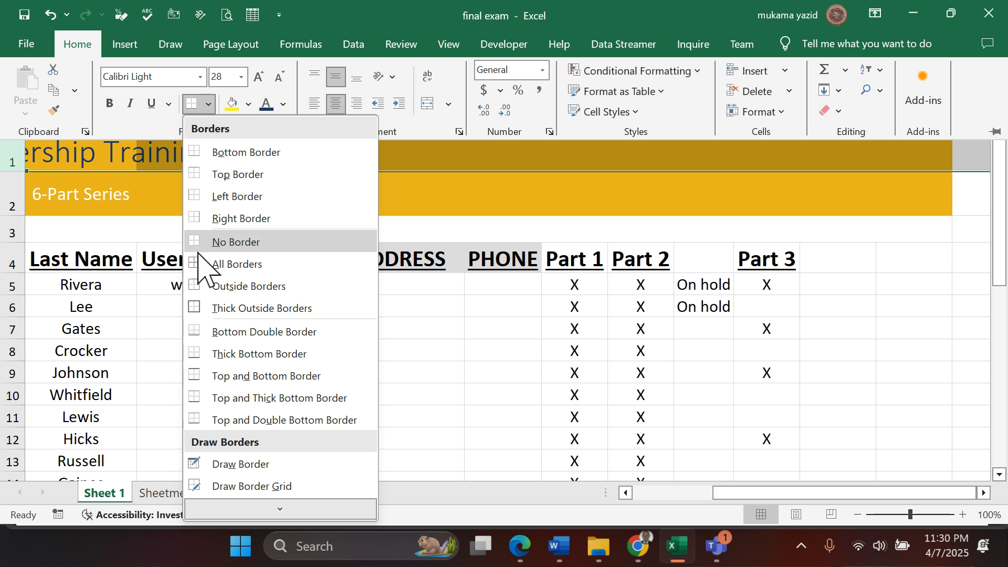
left_click(248, 105)
left_click(249, 105)
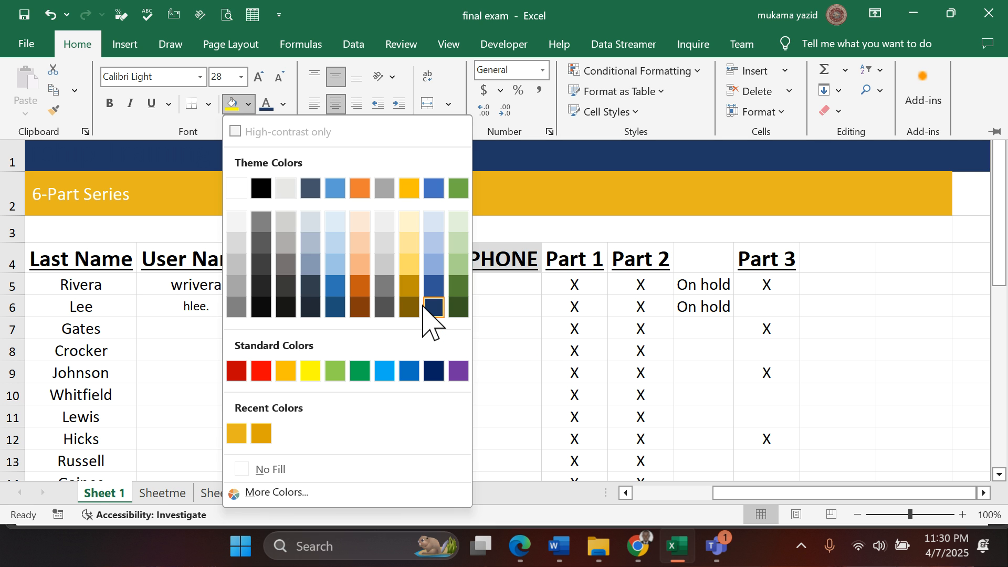
left_click(517, 344)
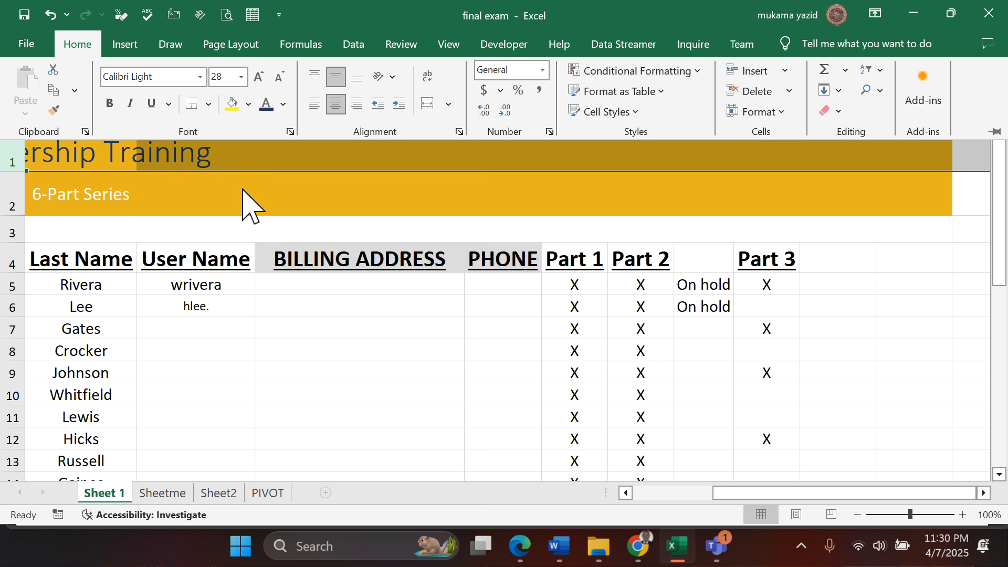
- Review the exam questions in the Edge PDF, focusing on questions 20 to 22, and switch back to the Excel workbook
mouse_move(525, 543)
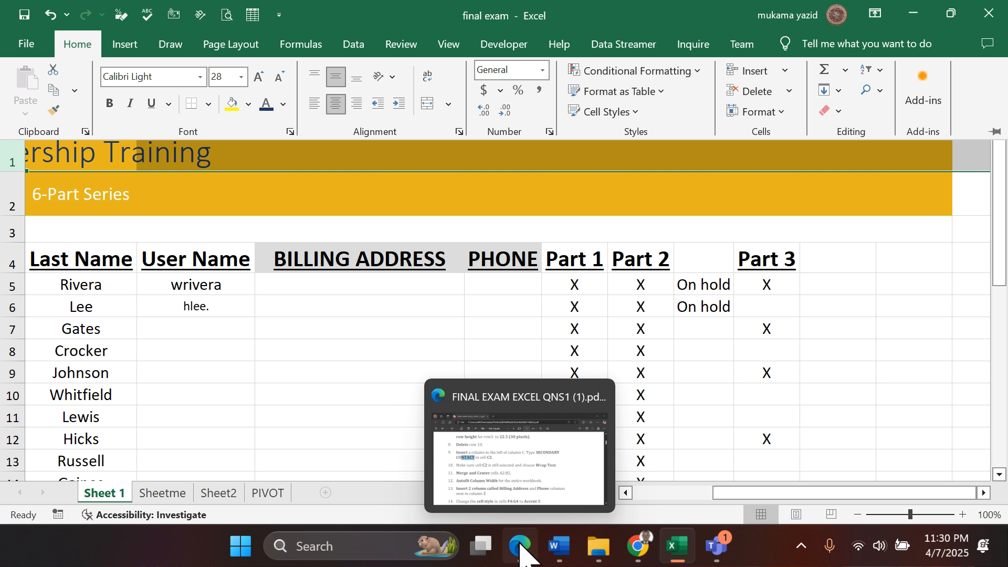
left_click(520, 546)
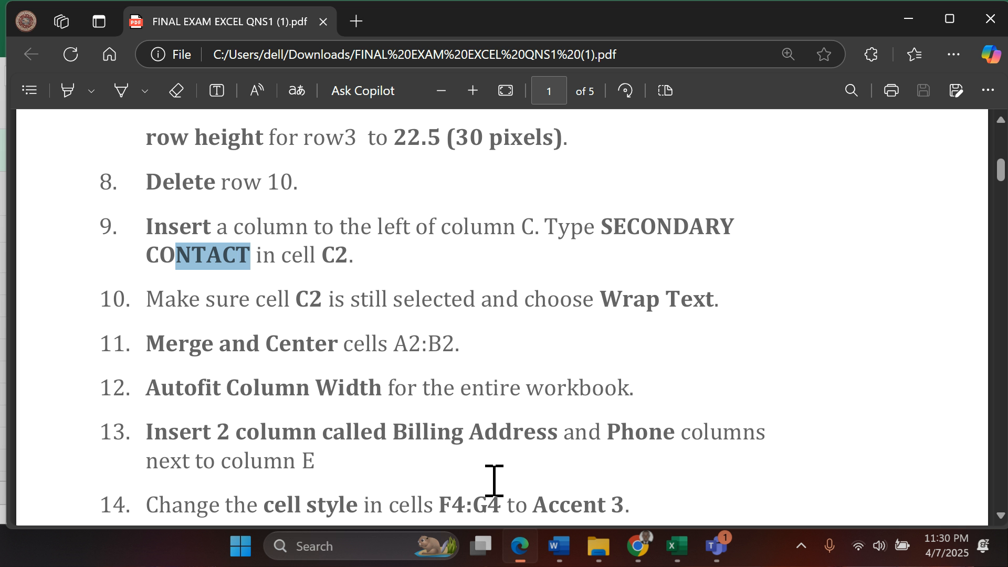
scroll(310, 285, "down", 12)
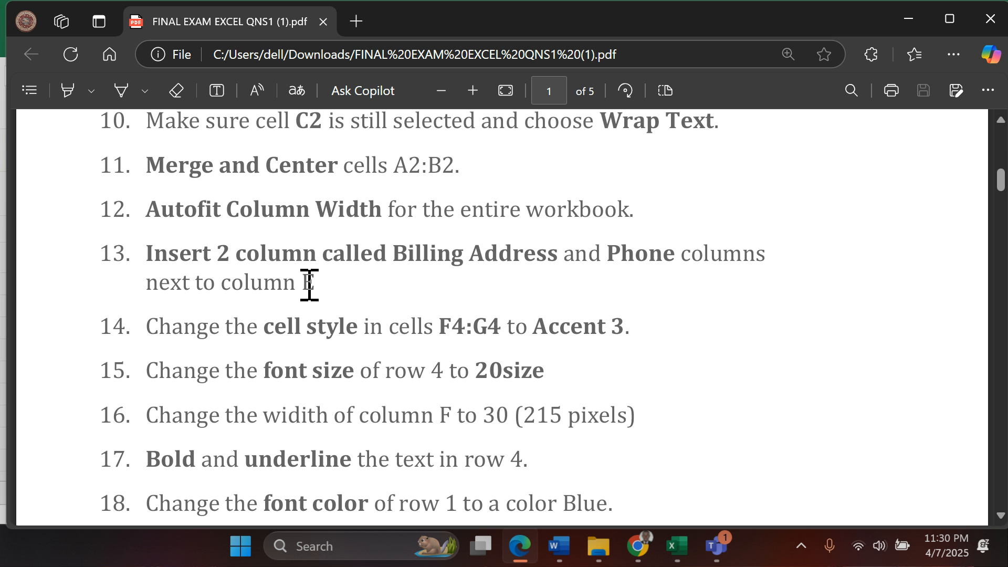
scroll(309, 285, "down", 5)
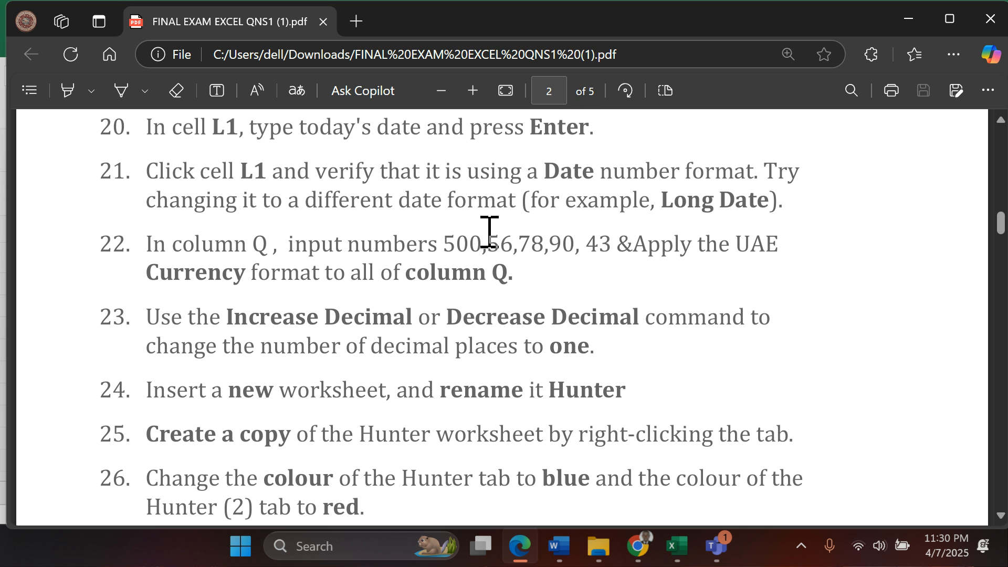
scroll(490, 232, "up", 3)
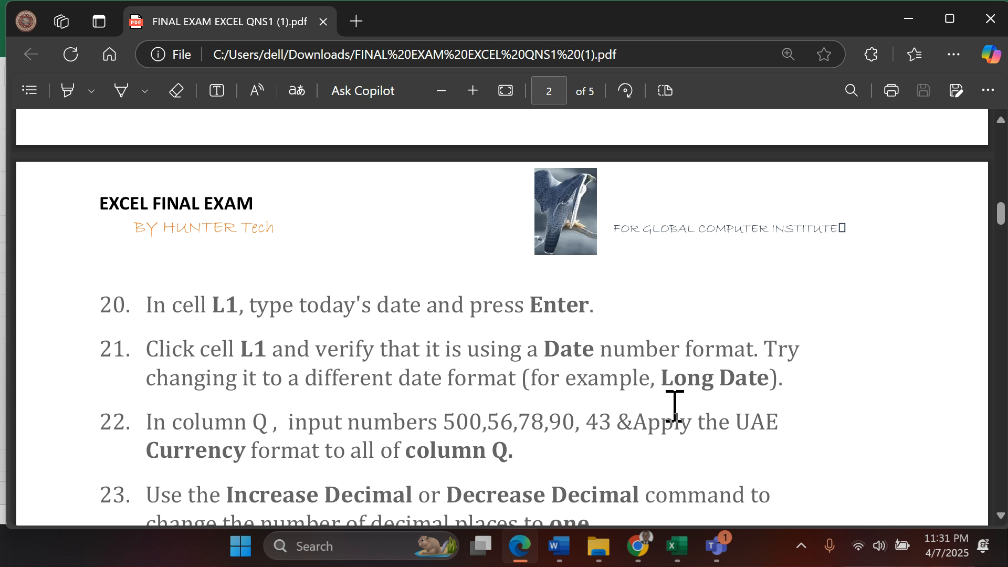
mouse_move(710, 551)
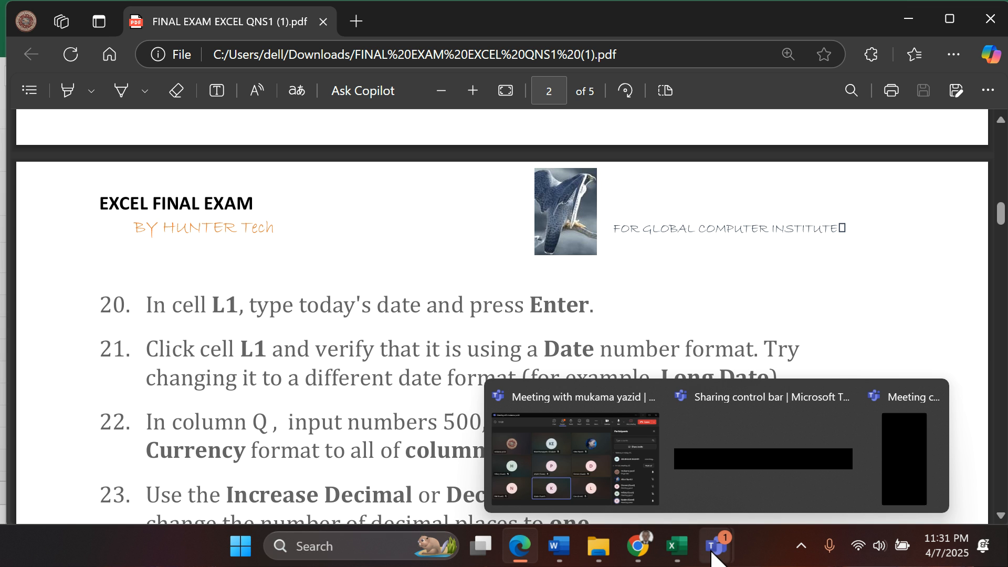
left_click(678, 548)
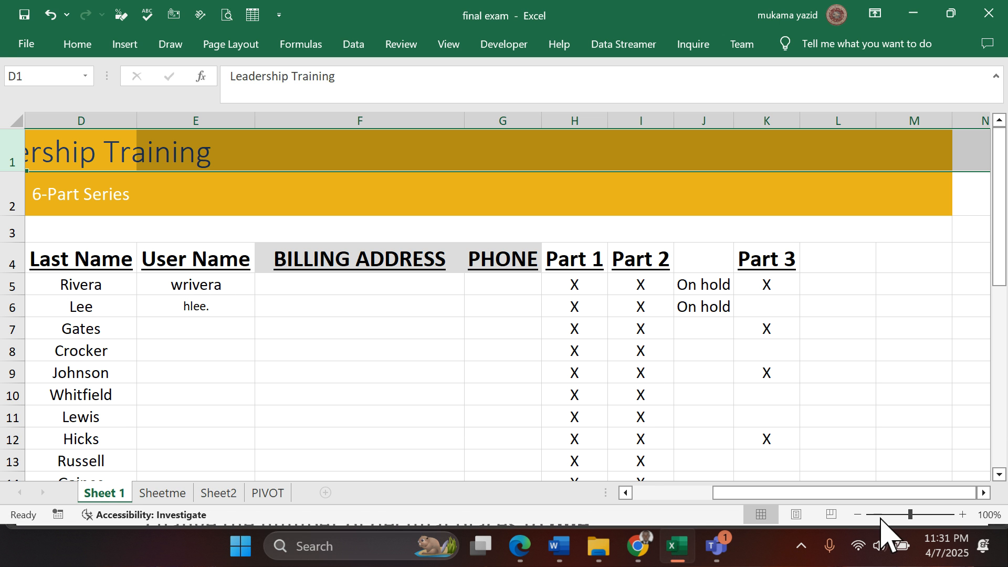
- Enter the formula =NOW() in cell L1 and autofit the width of column L
left_click(984, 492)
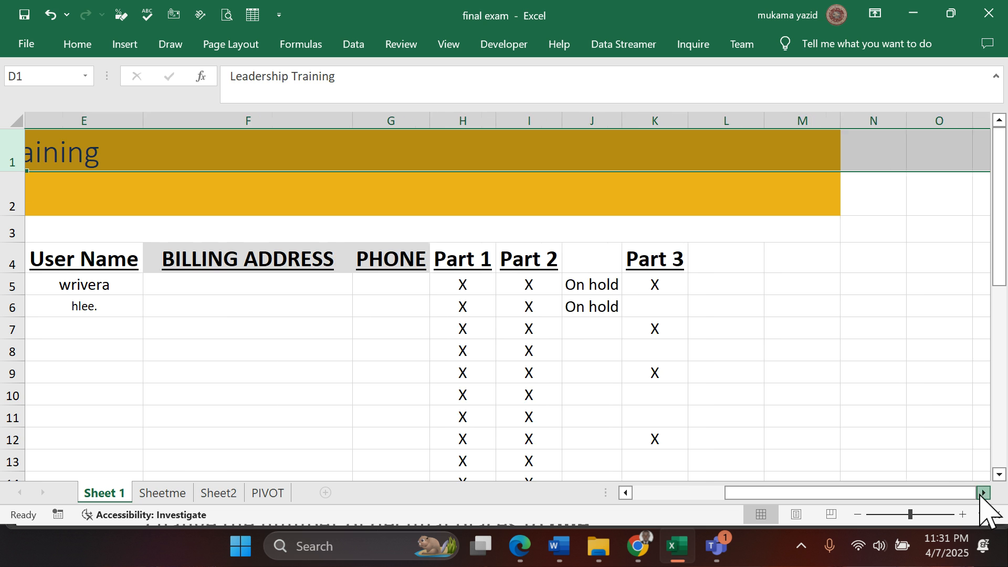
left_click(983, 492)
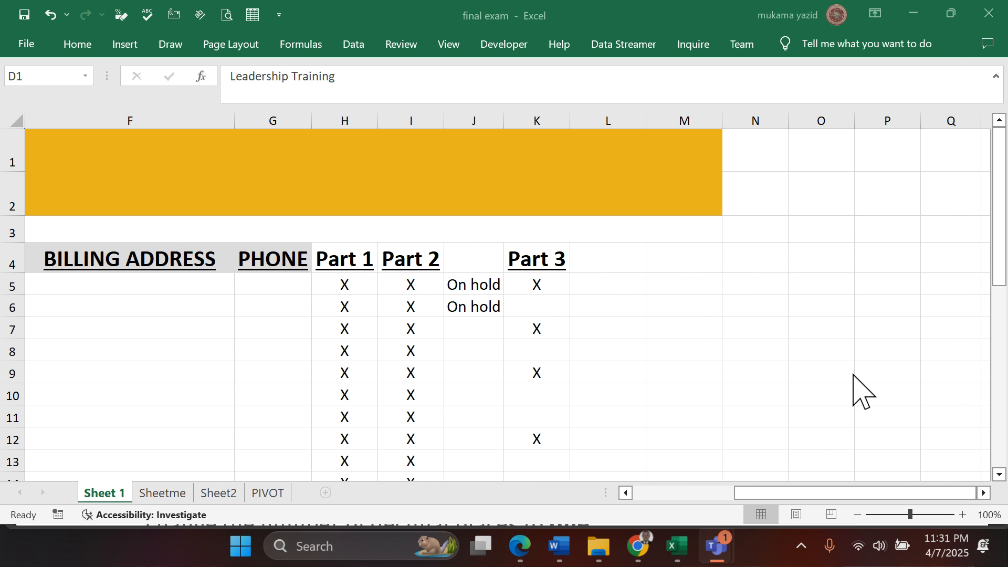
left_click(606, 145)
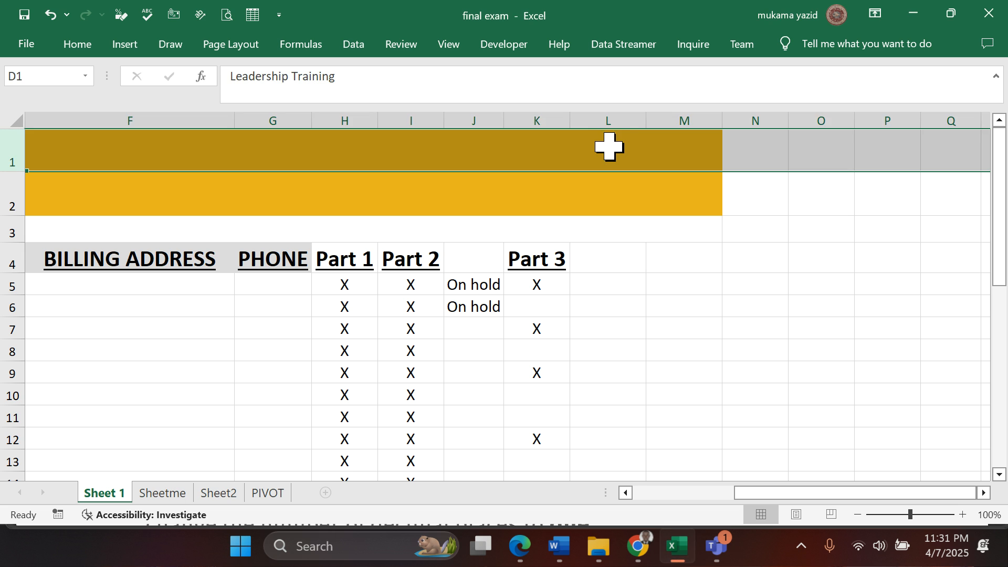
left_click(609, 146)
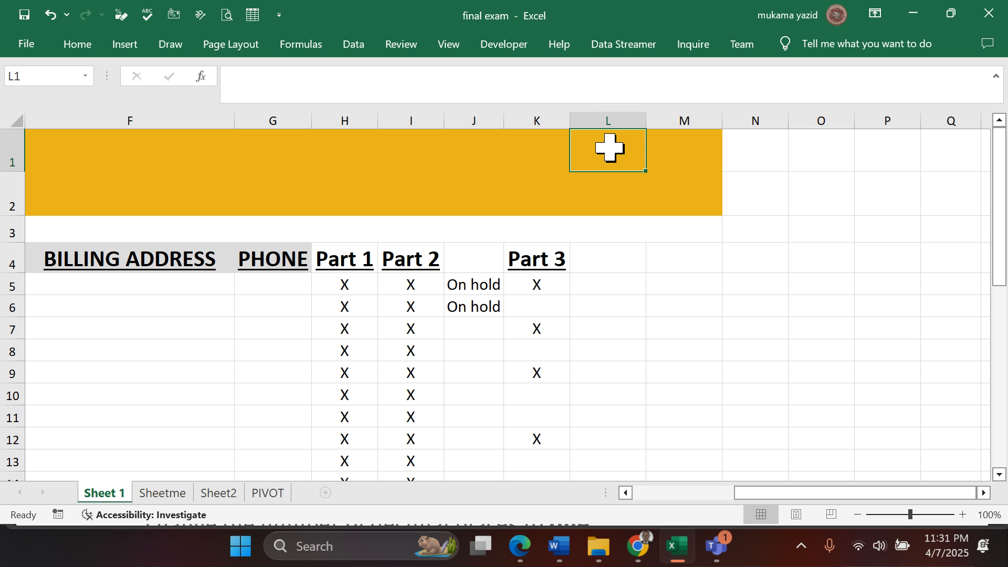
type("-")
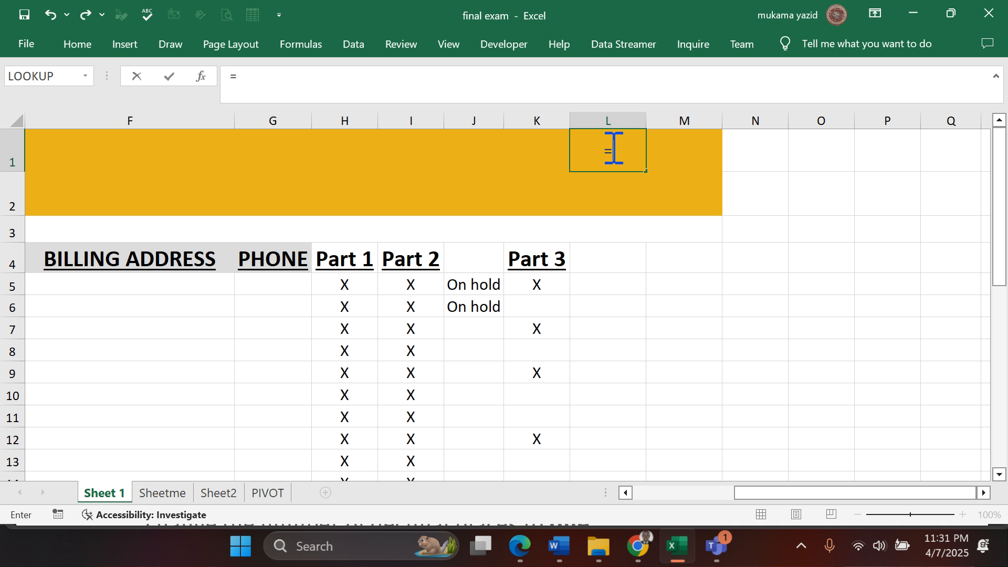
type("NO")
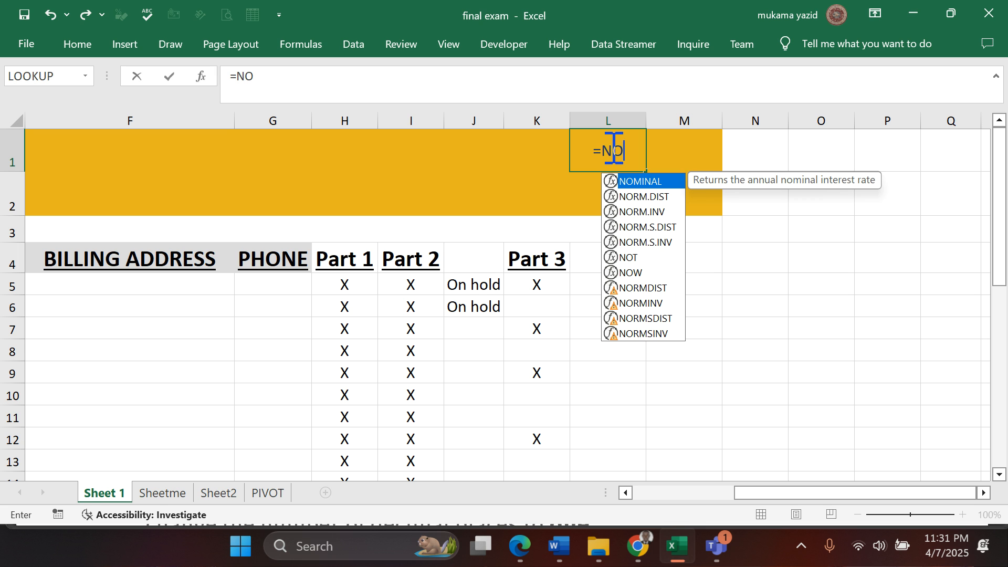
type("W")
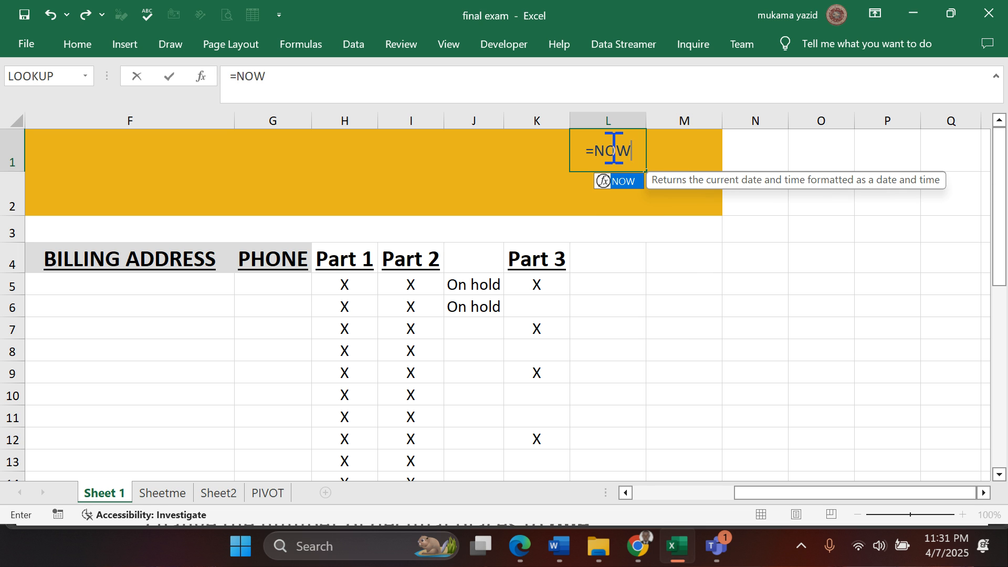
type("(")
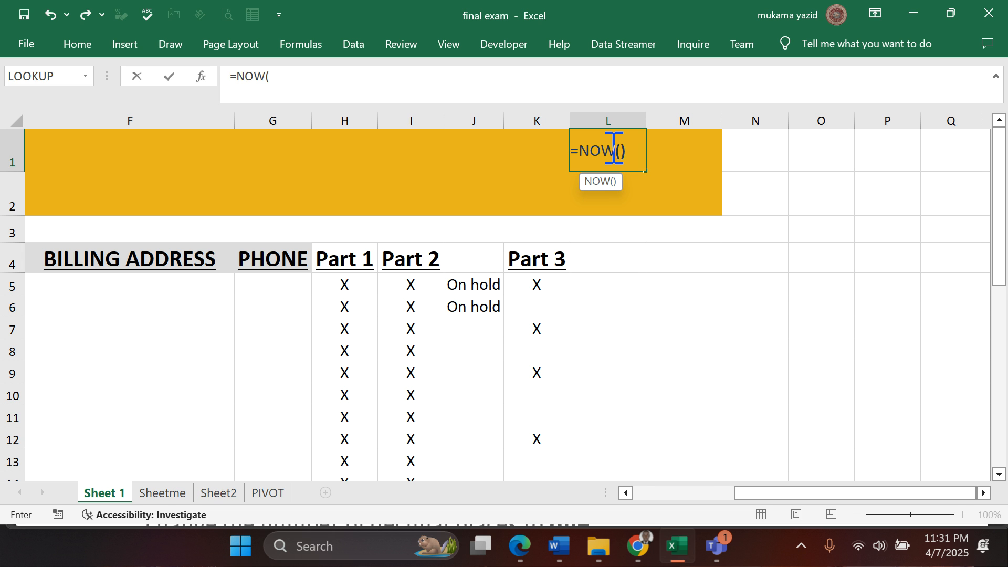
type(")")
key("Return")
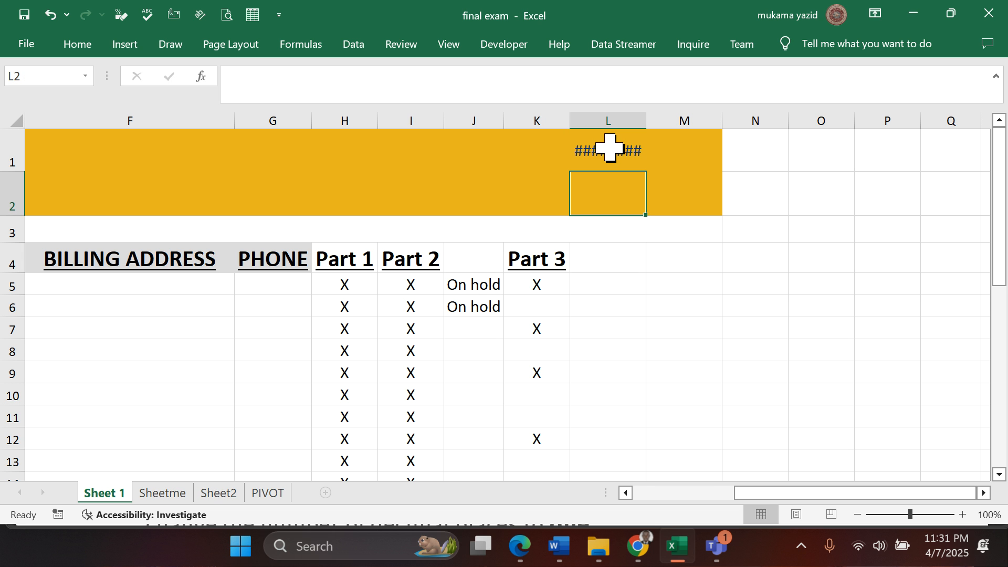
double_click(646, 120)
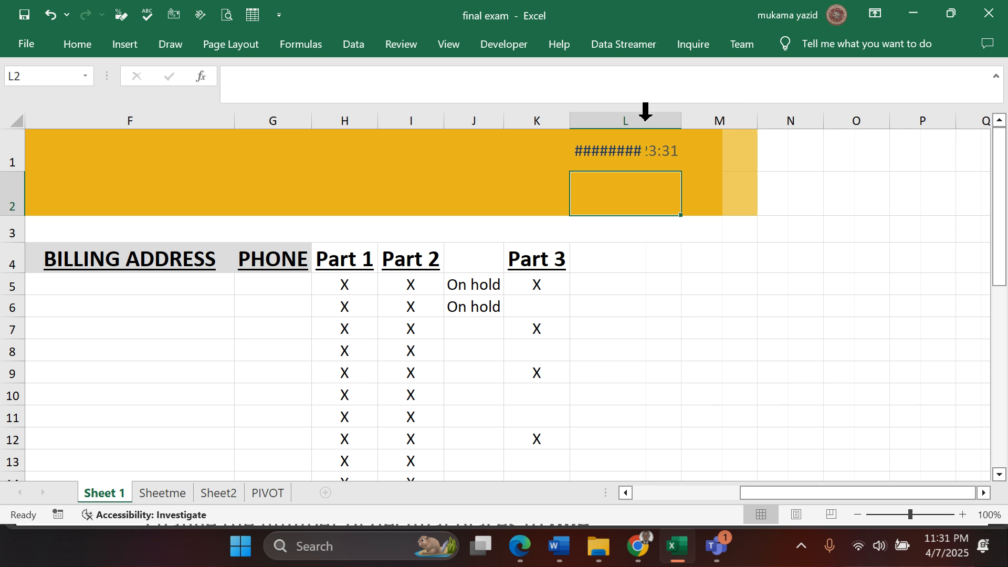
- Apply the Short Date number format to cell L1
left_click(663, 148)
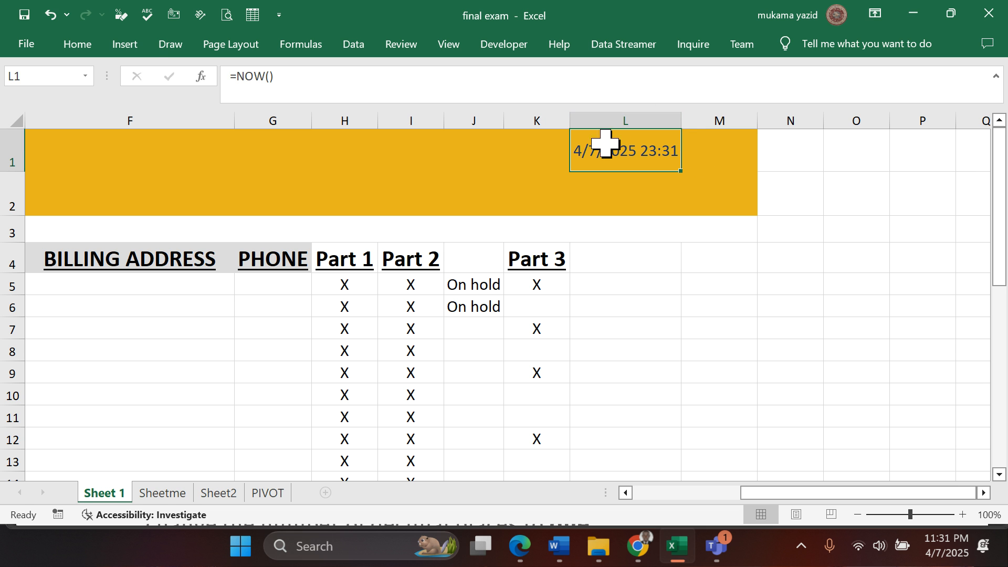
left_click(77, 45)
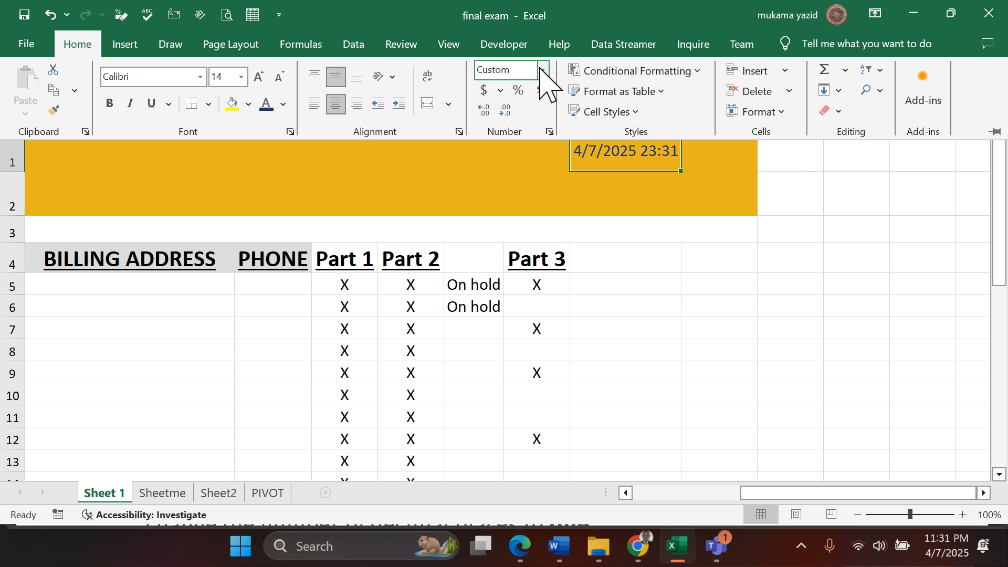
left_click(542, 70)
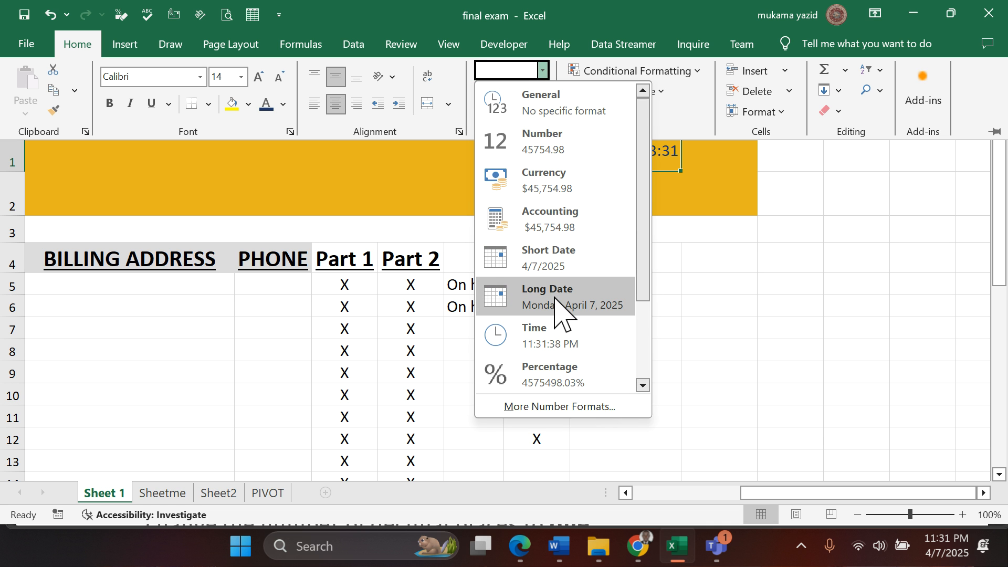
left_click(557, 257)
left_click(633, 153)
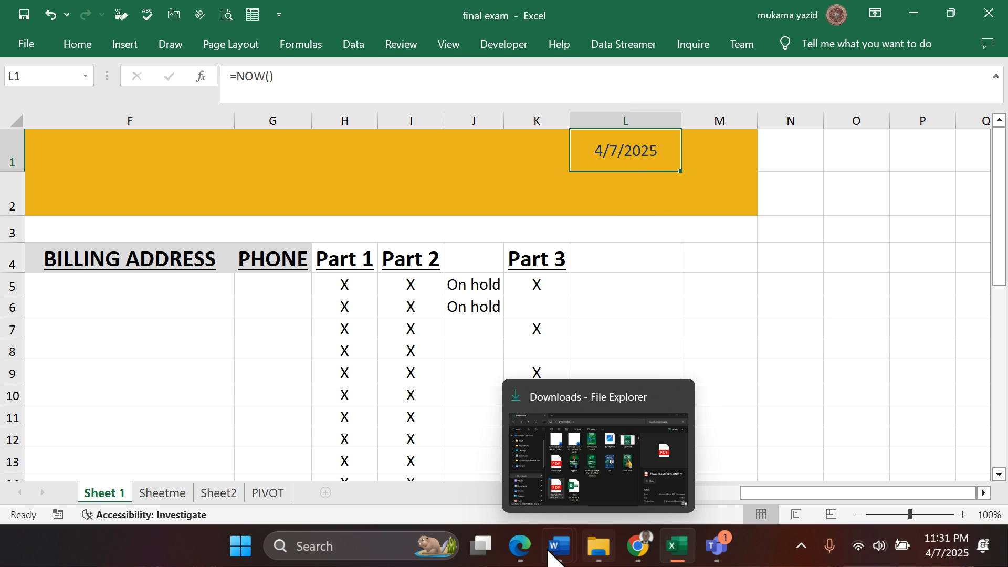
- Recheck question 21 about the date format in the Edge PDF and return to the Excel workbook
left_click(520, 546)
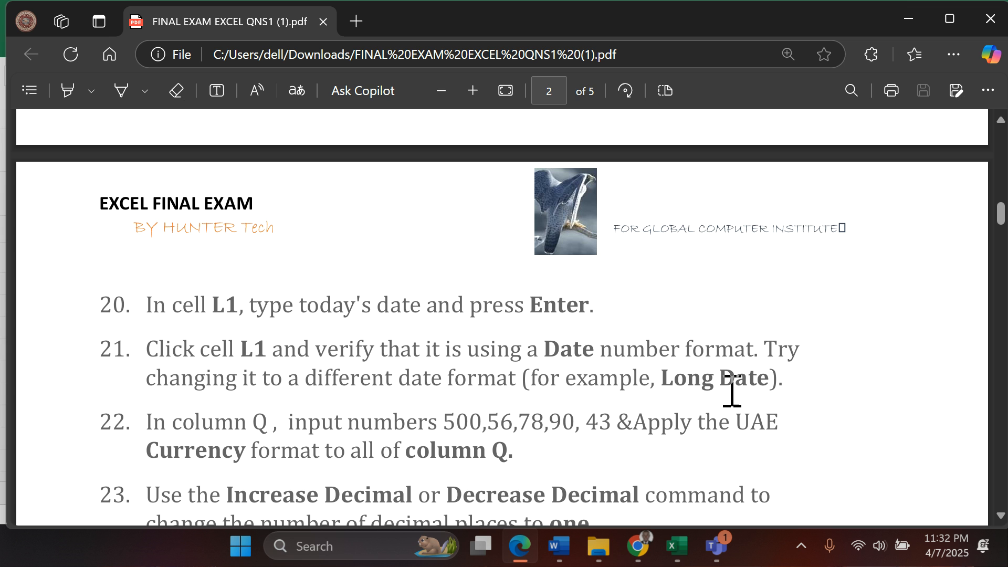
left_click(677, 546)
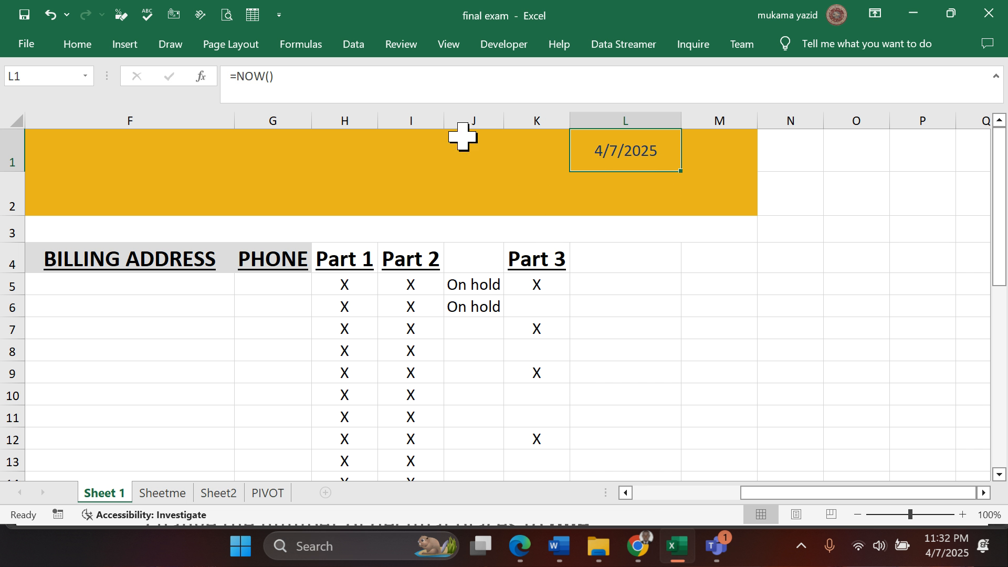
left_click(77, 52)
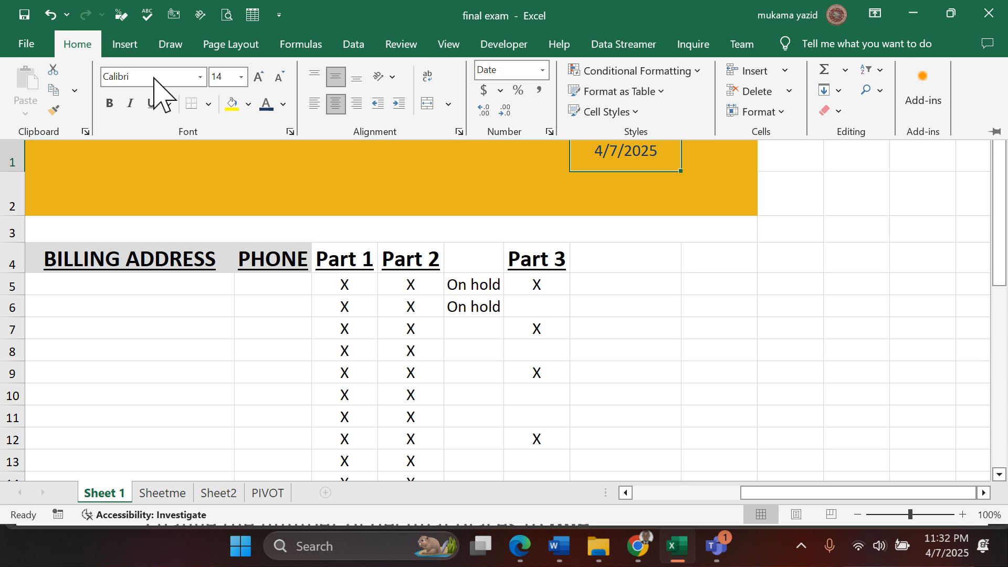
left_click(549, 132)
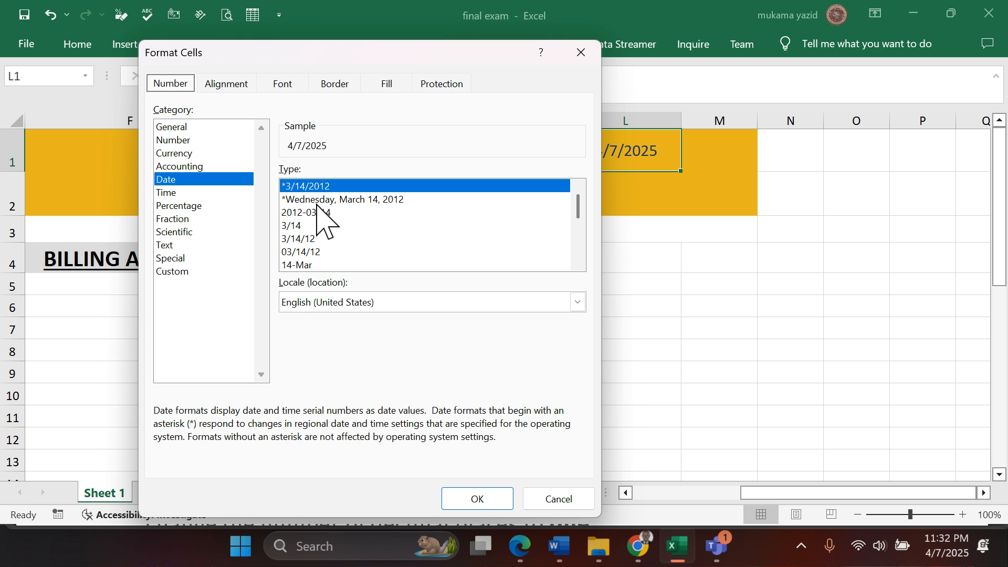
left_click(371, 200)
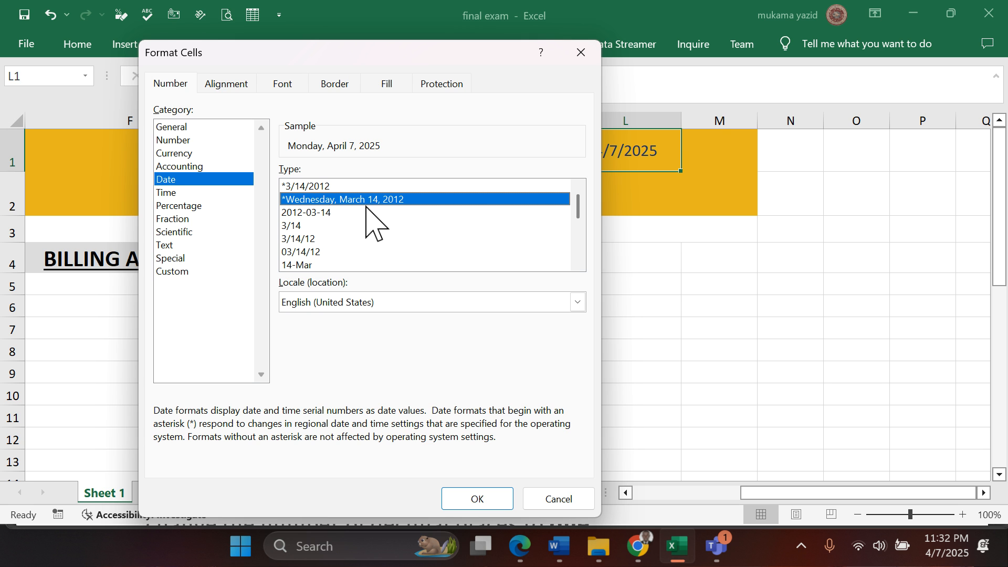
mouse_move(522, 546)
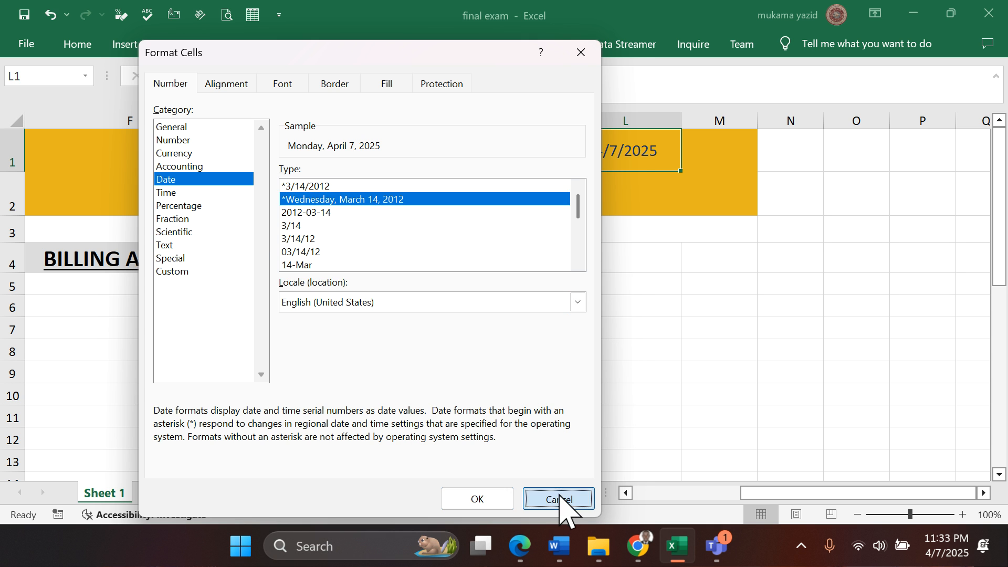
left_click(559, 498)
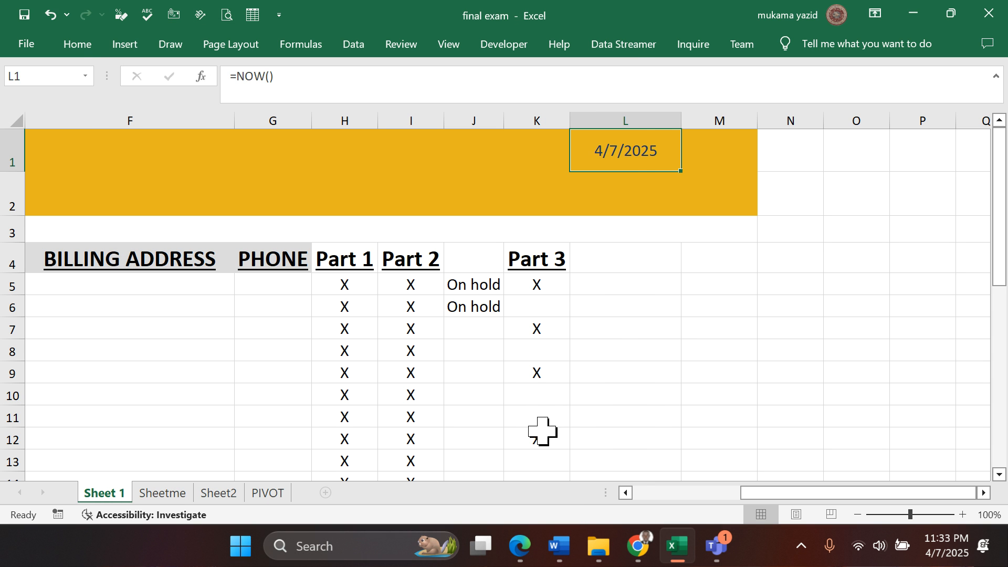
- Apply the Long Date number format to cell L1
left_click(78, 46)
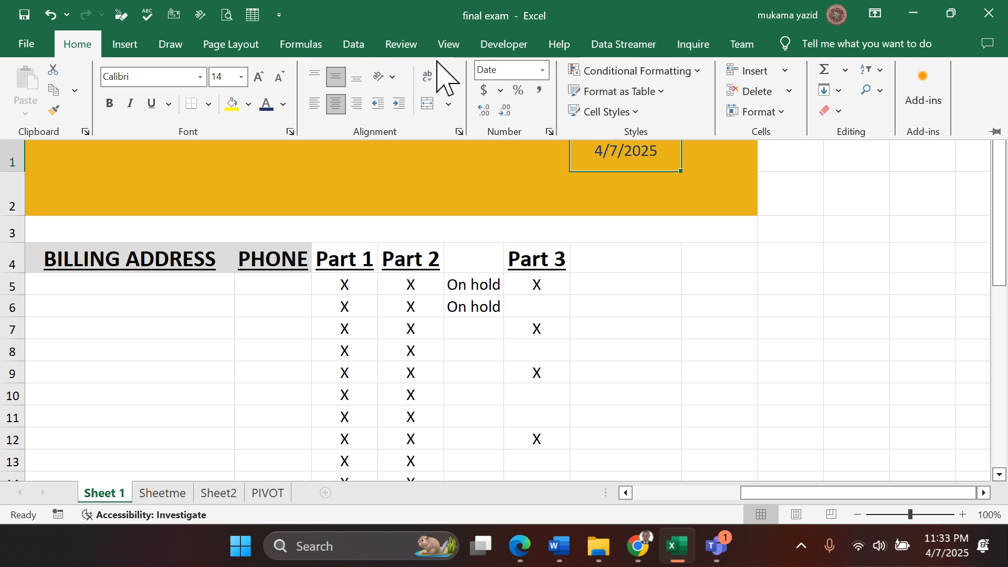
left_click(542, 71)
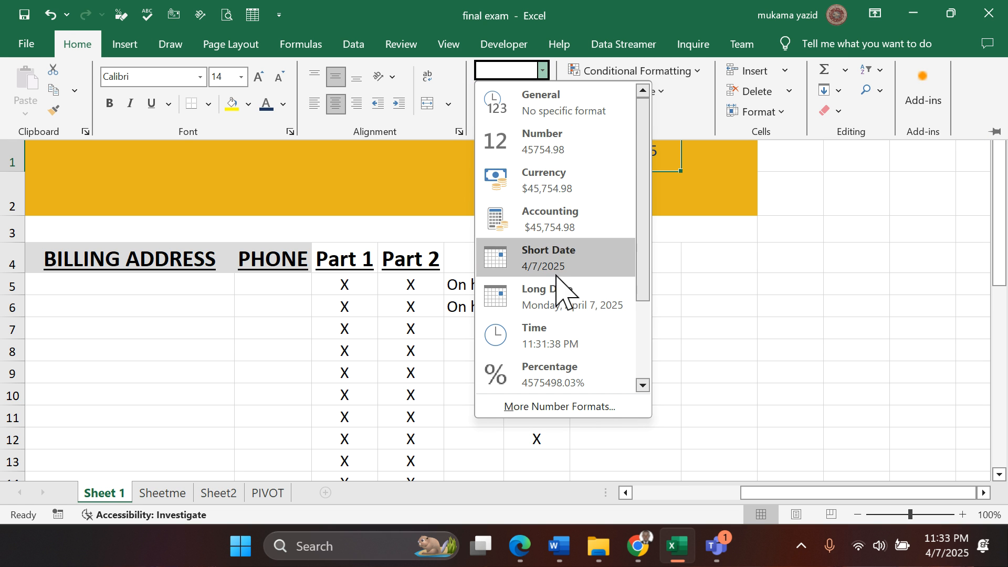
left_click(551, 302)
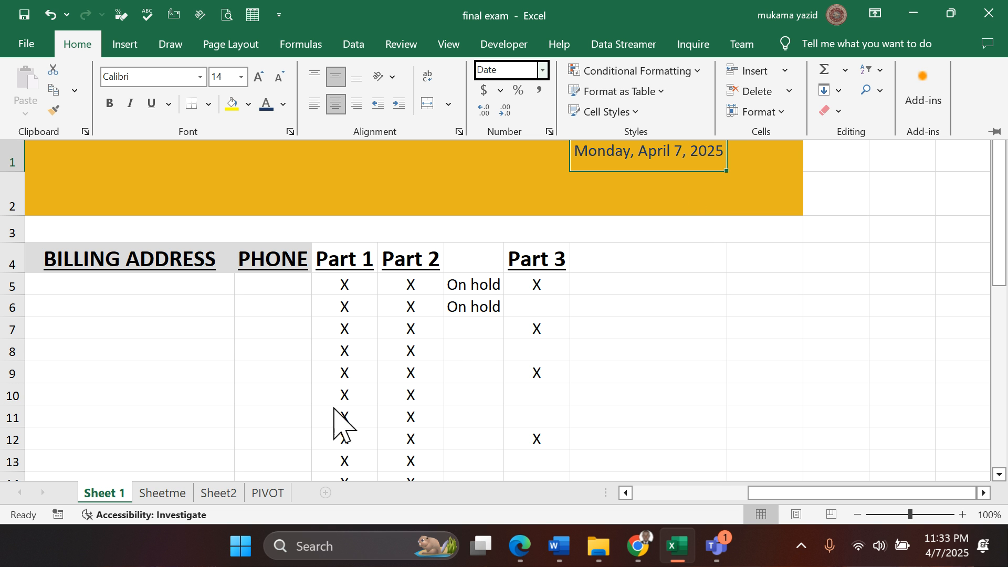
- Review questions 21 to 26 in the Edge PDF, focusing on question 22, and return to the Excel workbook
left_click(520, 547)
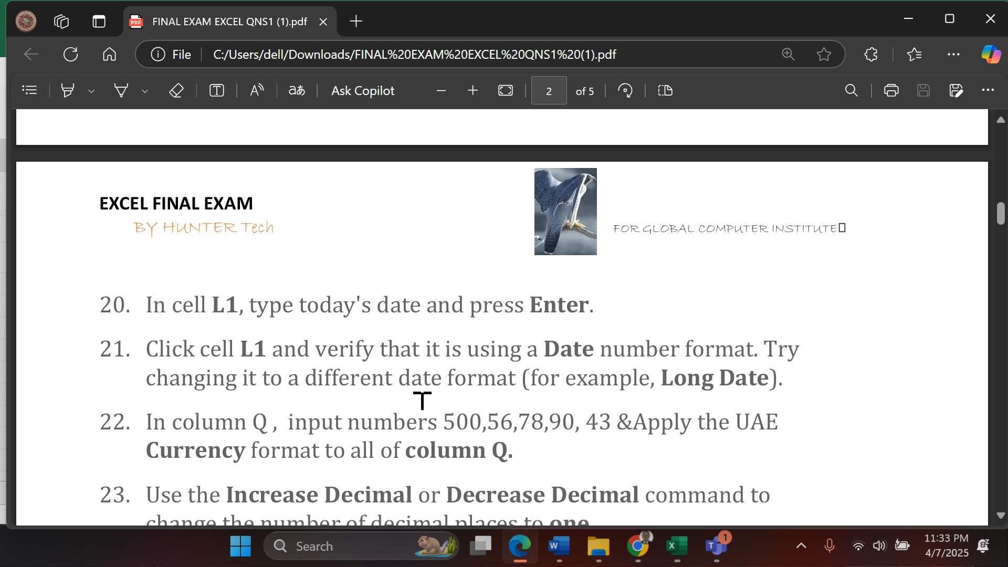
scroll(290, 321, "down", 3)
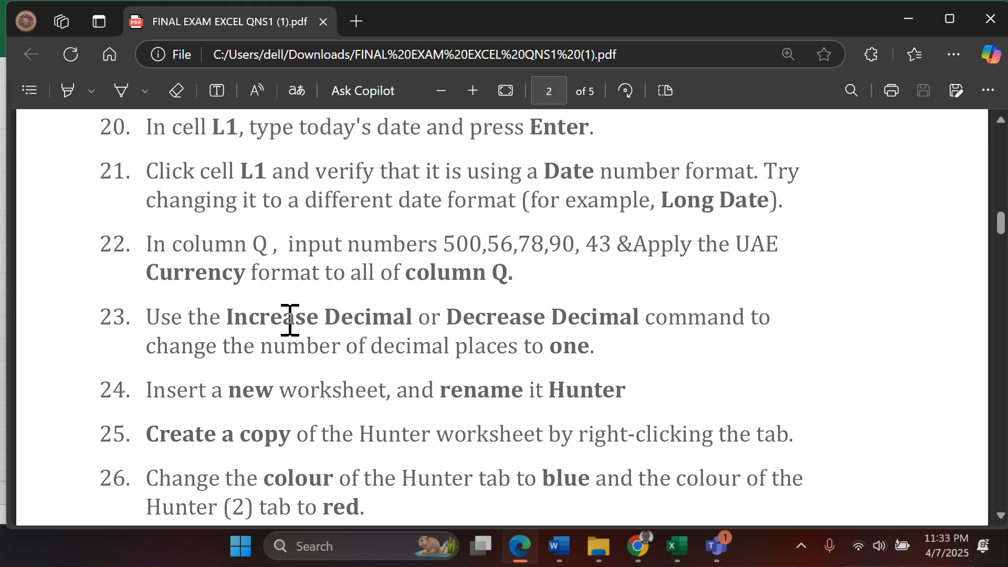
scroll(289, 320, "up", 2)
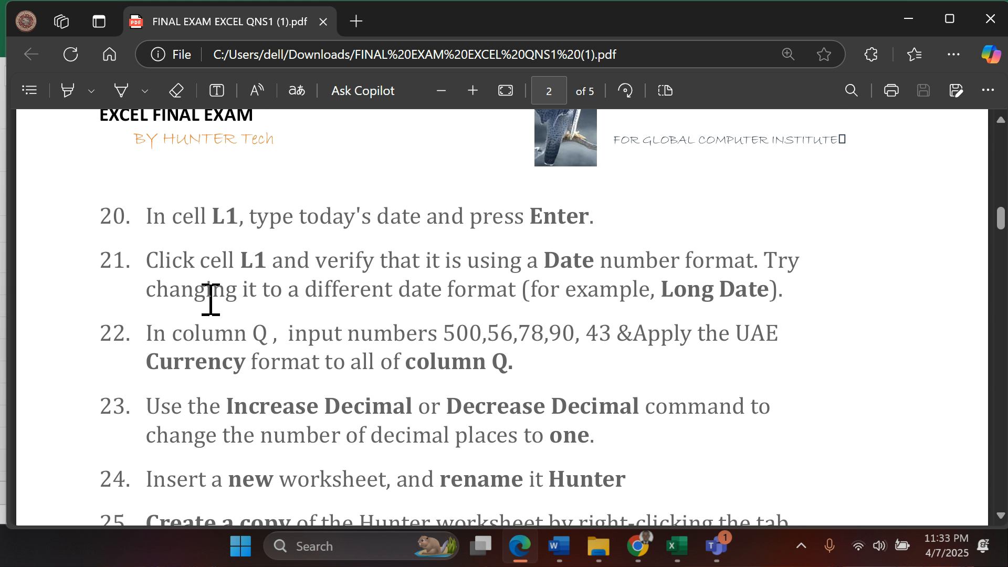
scroll(282, 345, "down", 2)
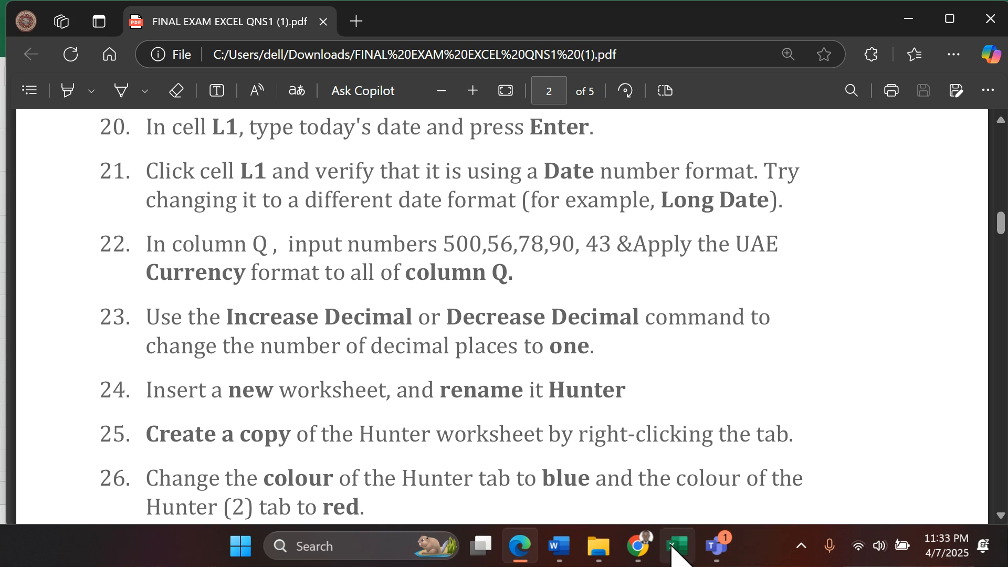
left_click(638, 462)
- Enter the numbers 500, 56, 90, 780 and 579 in cells Q1 to Q5
left_click(619, 260)
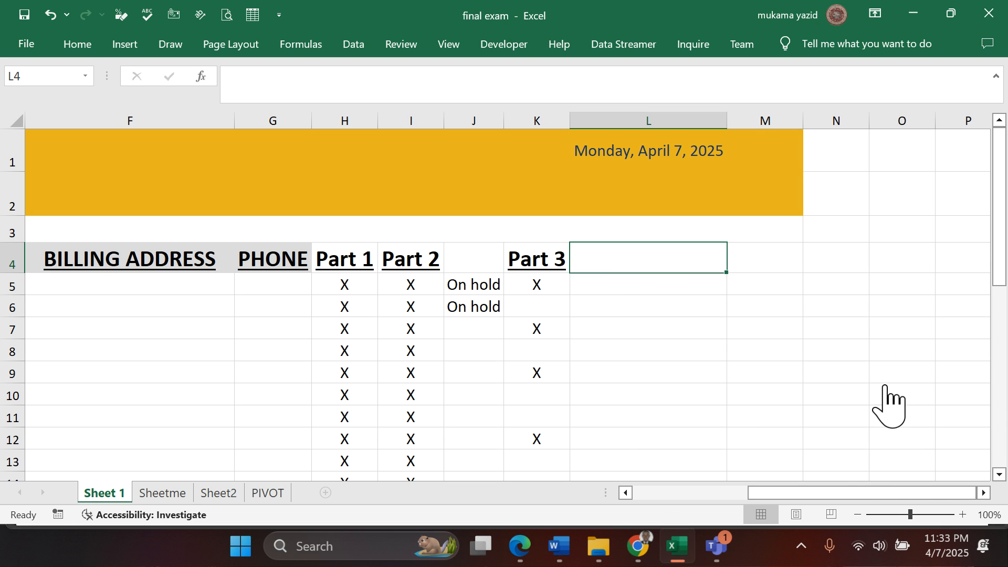
left_click(984, 492)
left_click(983, 492)
left_click(984, 492)
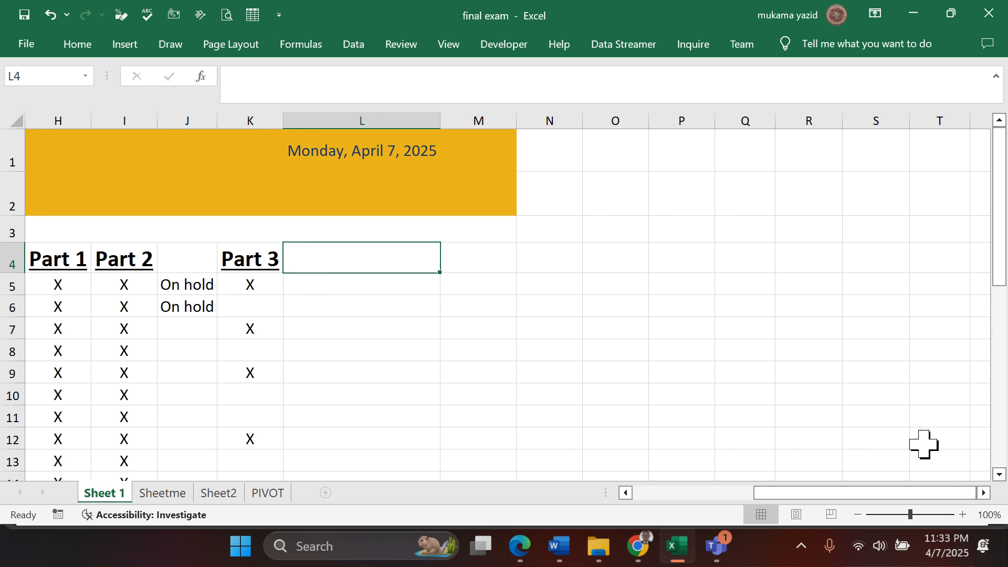
left_click(734, 155)
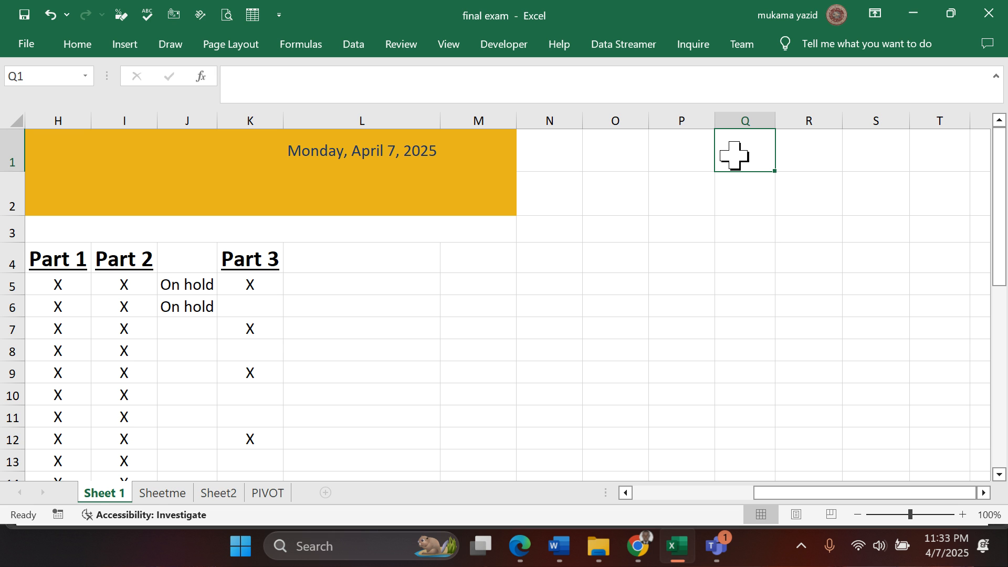
type("500")
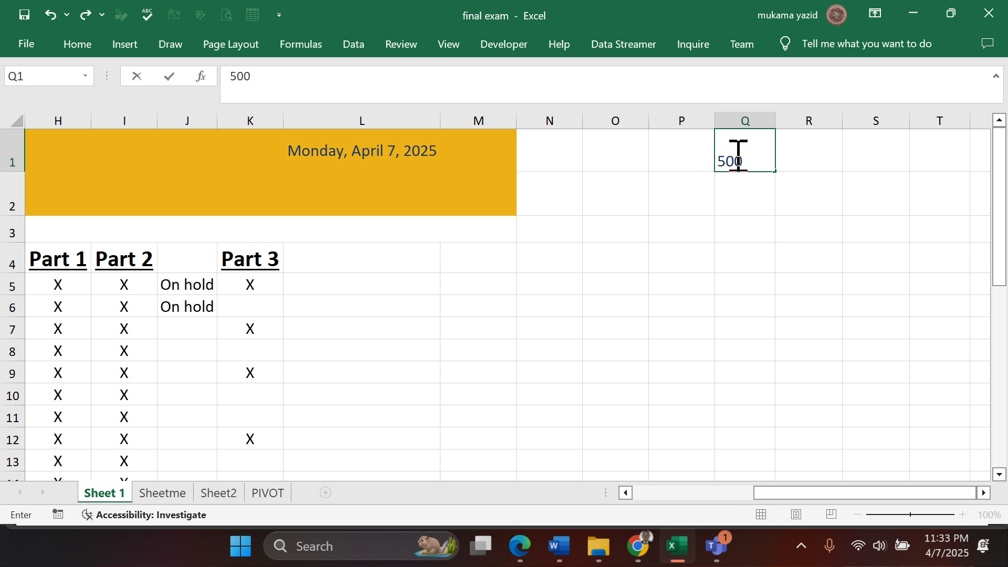
key("Return")
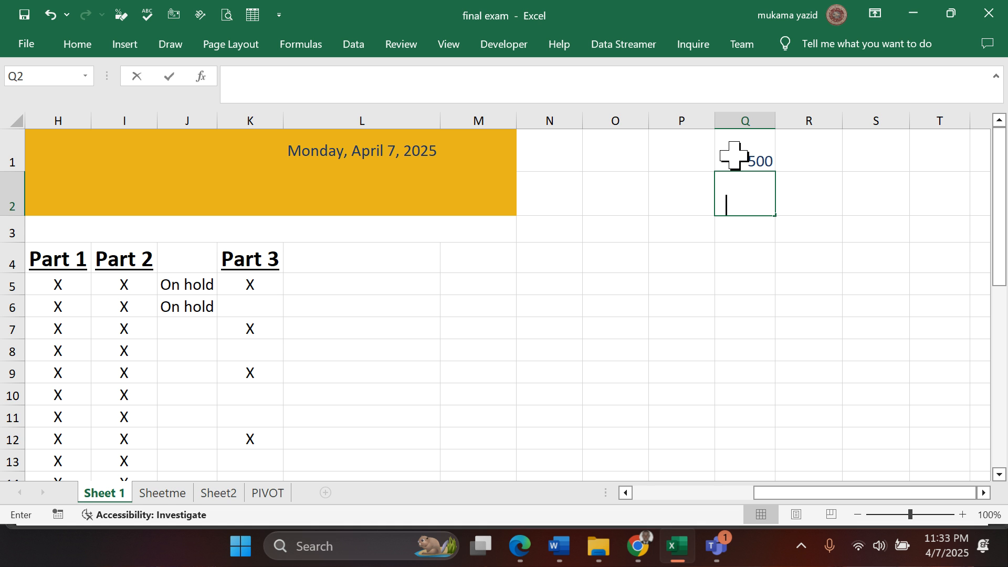
type("56")
key("Return")
type("90")
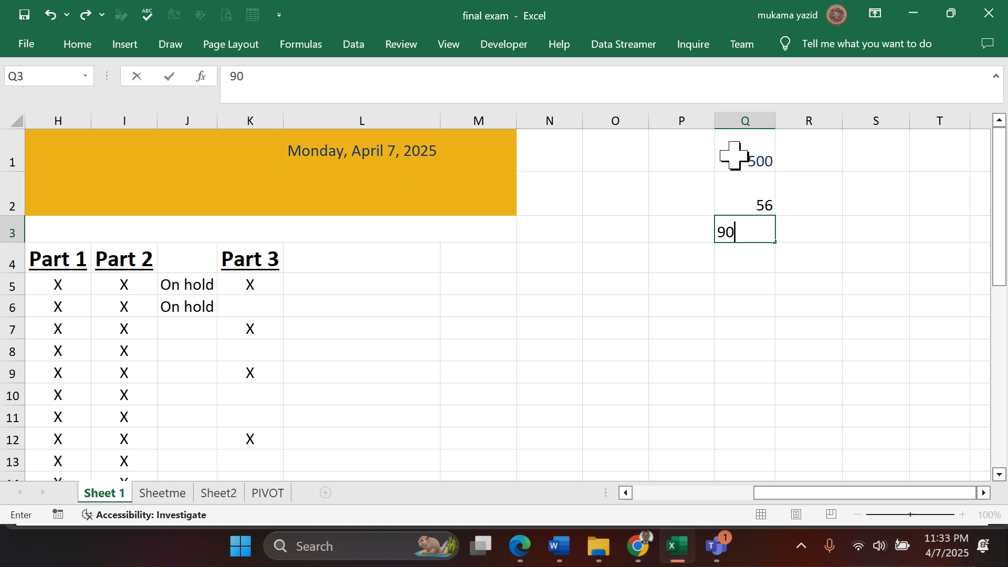
key("Return")
type("780")
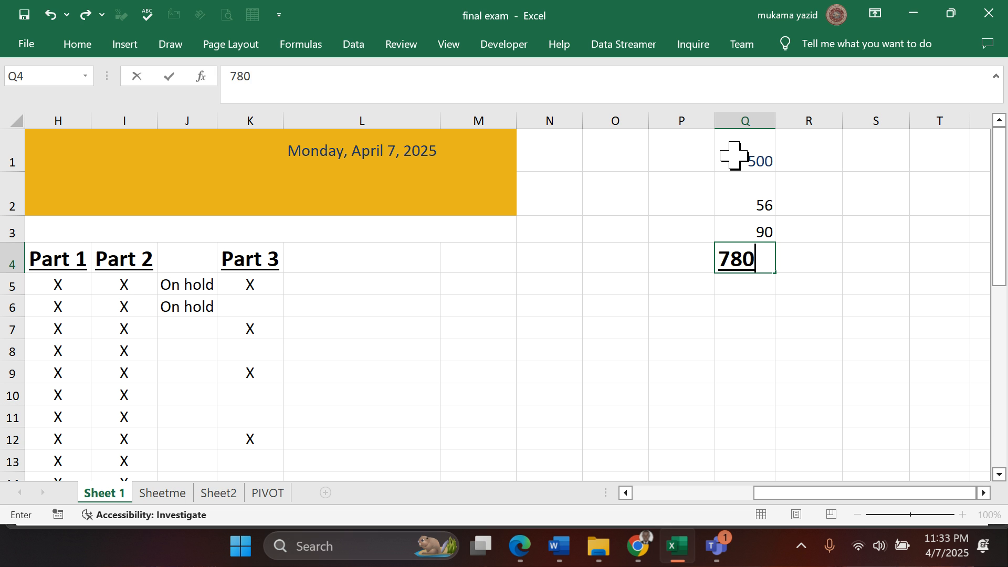
key("Return")
type("579")
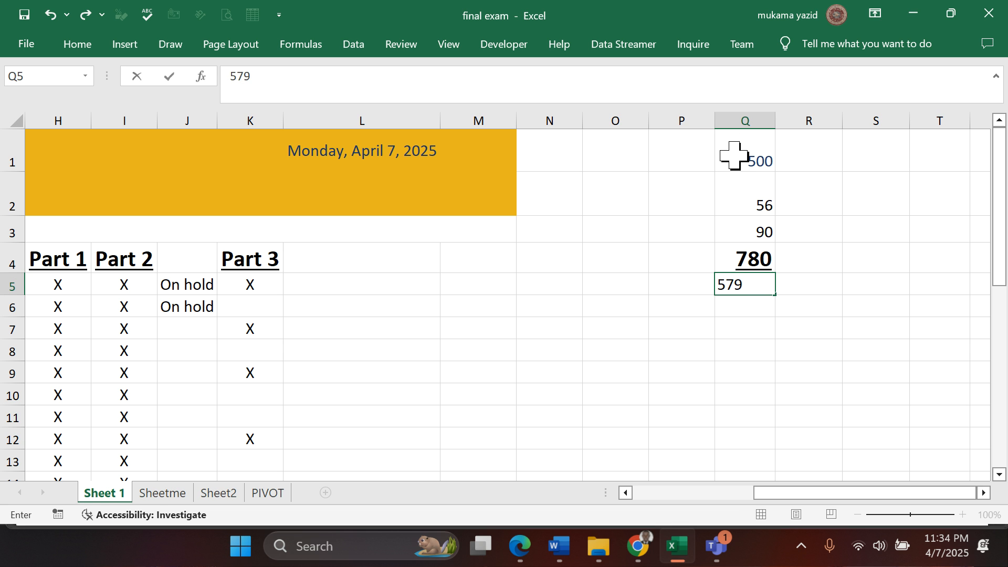
key("Return")
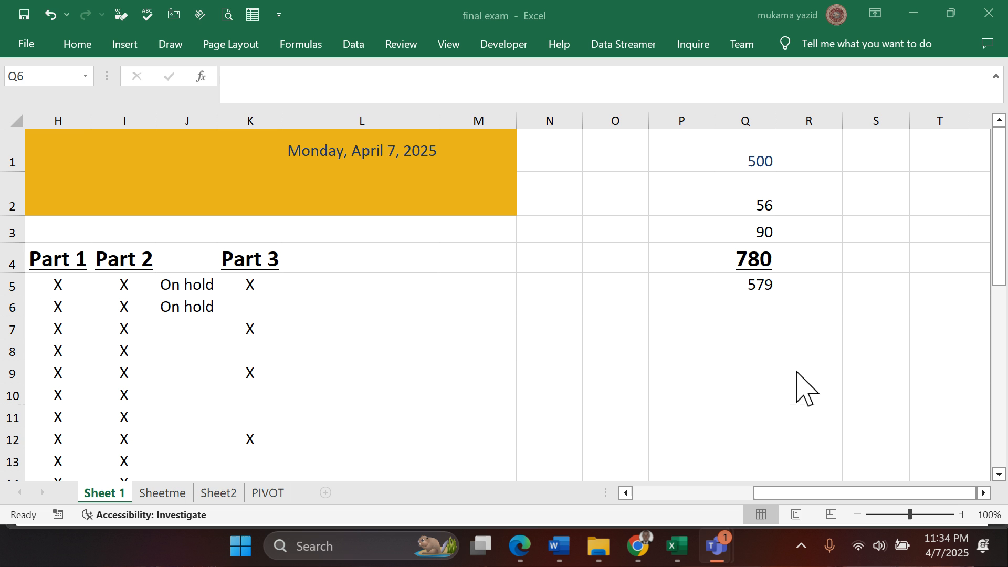
- Recheck question 22's currency requirement and read on to question 27 in the Edge PDF, and switch back to the Excel workbook
left_click(521, 546)
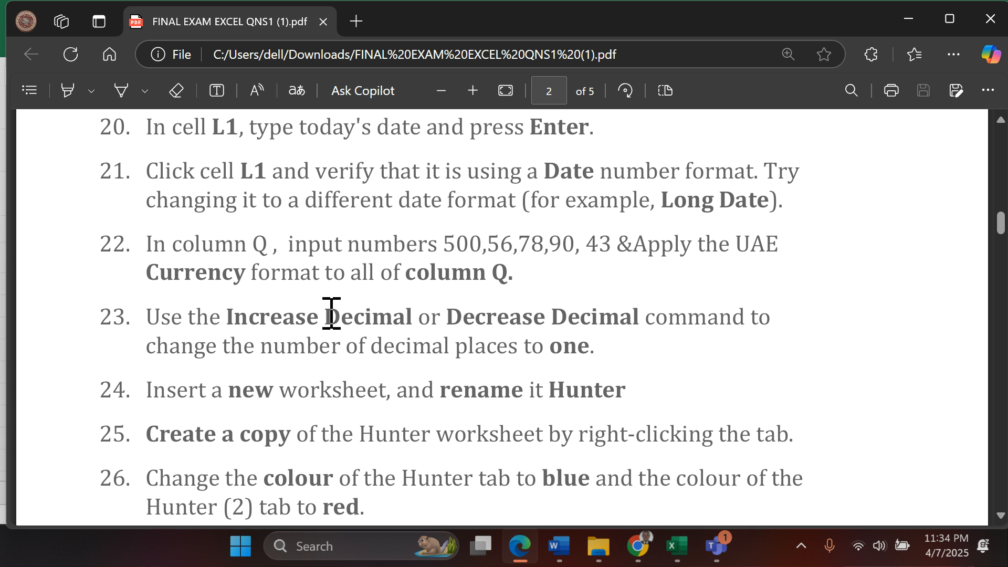
scroll(331, 313, "down", 2)
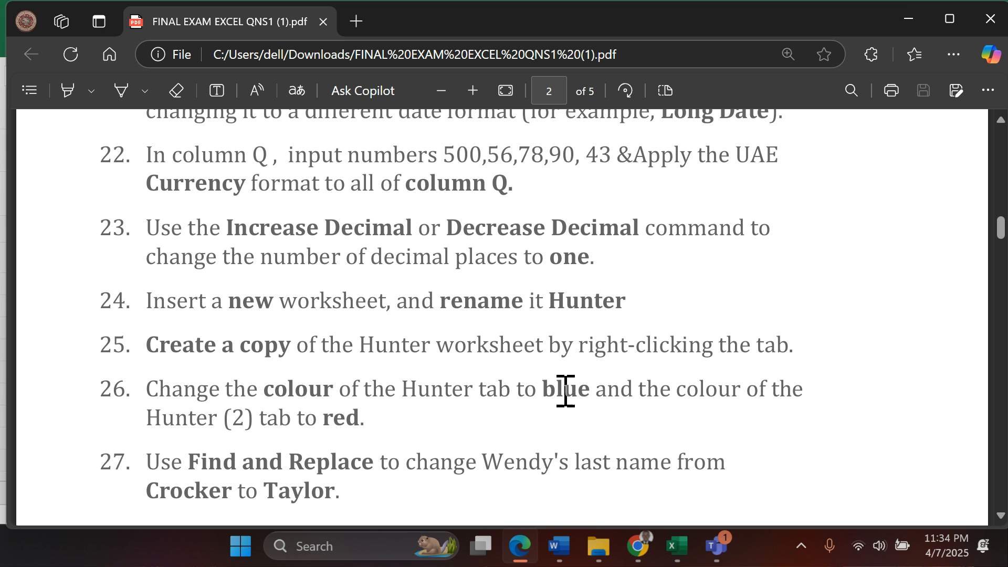
left_click(679, 554)
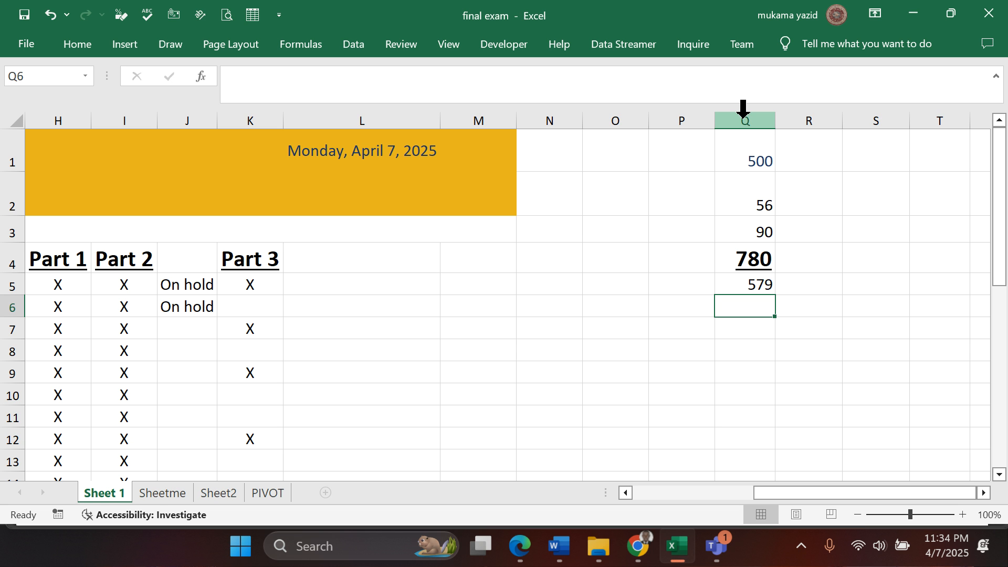
- Apply the Currency format with the AED symbol to all of column Q and autofit the column's width
left_click(743, 109)
scroll(795, 194, "down", 6)
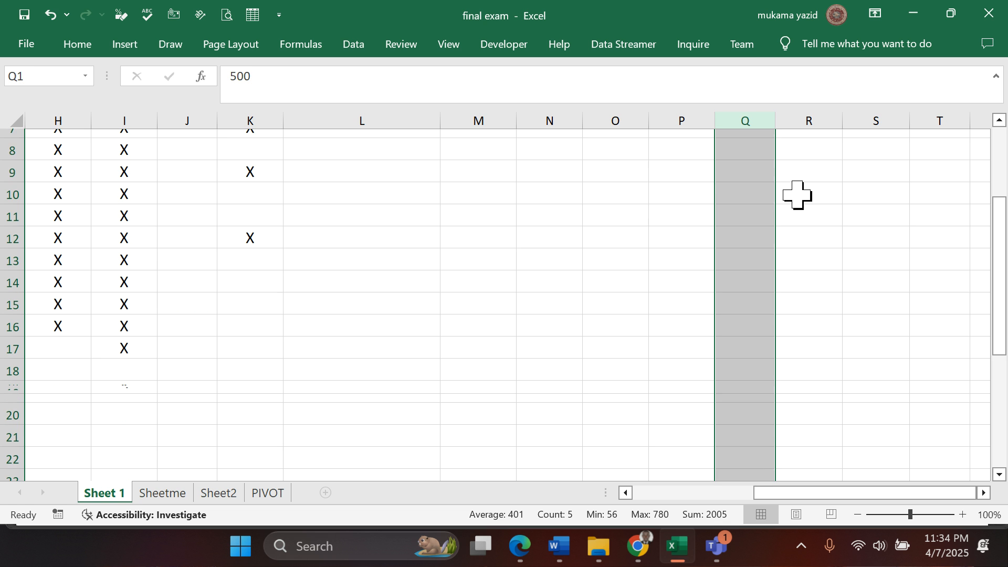
scroll(796, 188, "up", 5)
scroll(795, 188, "up", 1)
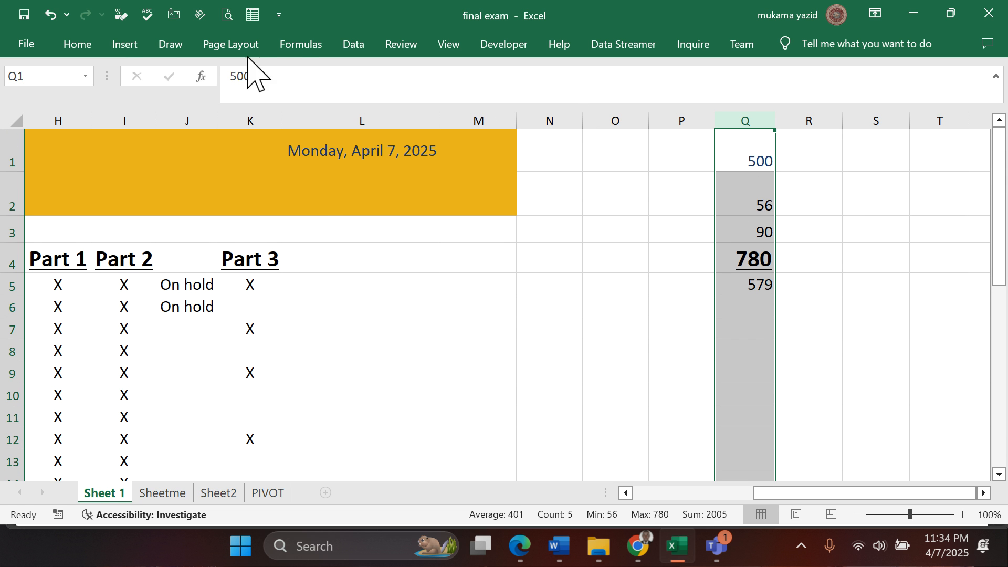
left_click(87, 42)
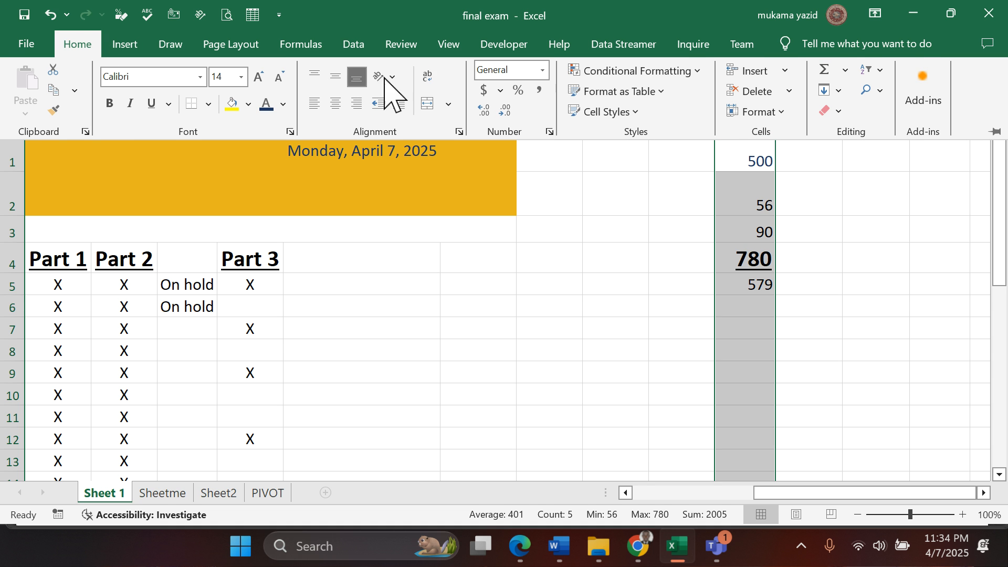
left_click(550, 133)
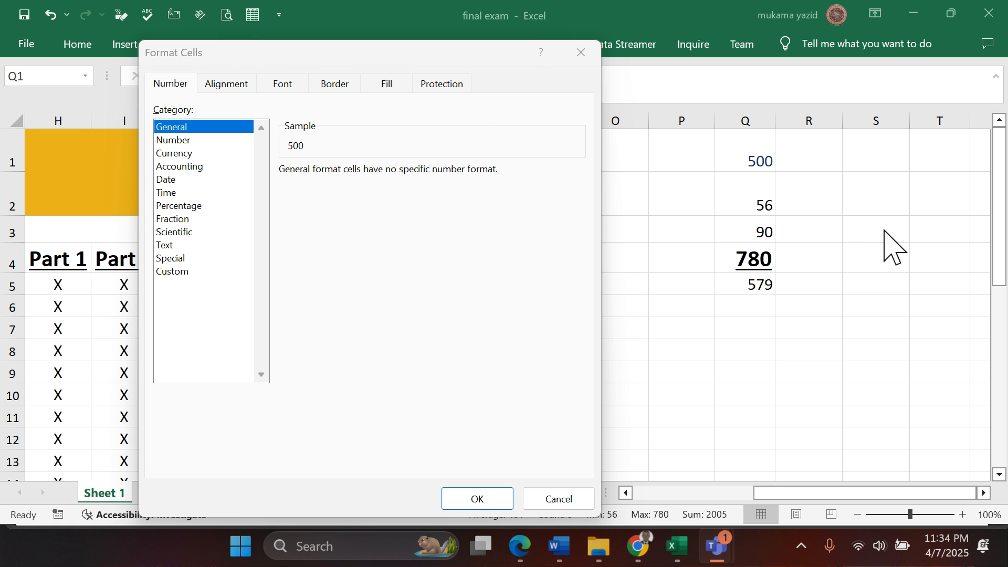
left_click(183, 154)
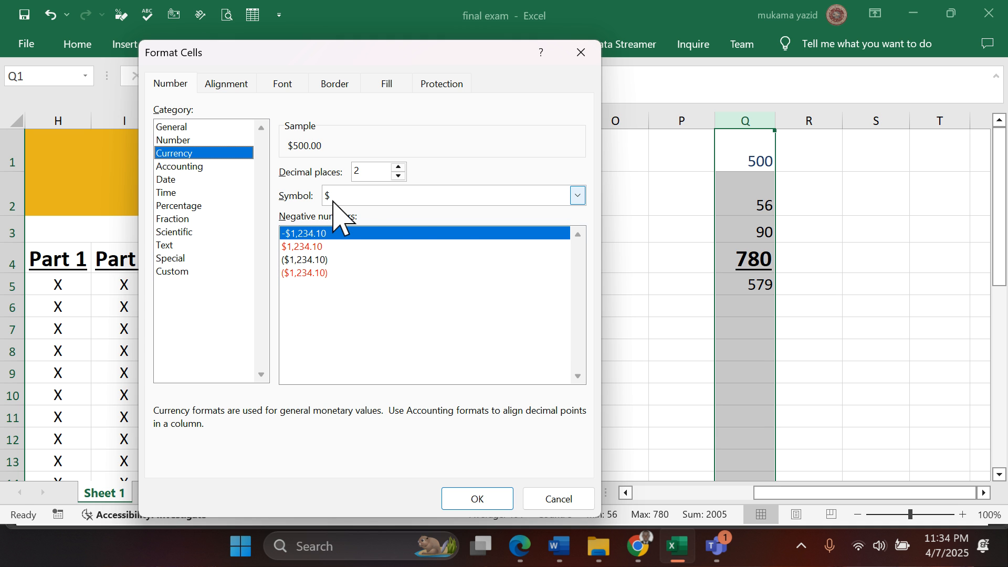
left_click(577, 195)
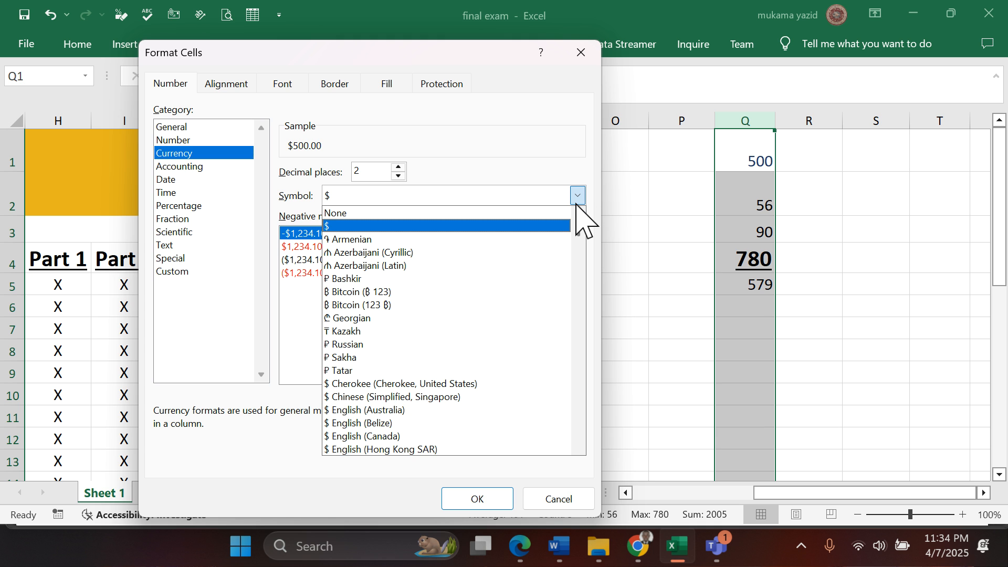
key("u")
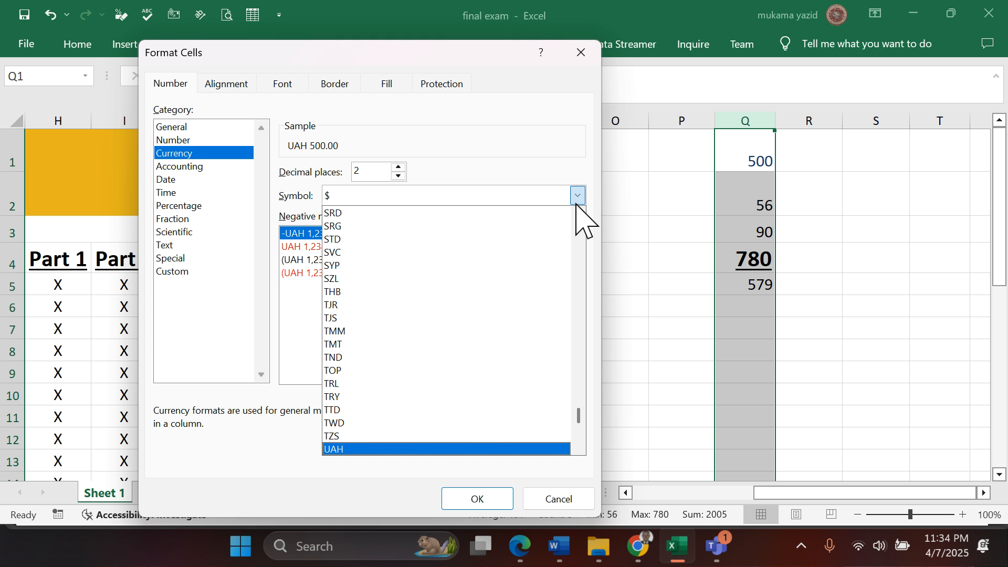
scroll(495, 394, "down", 1)
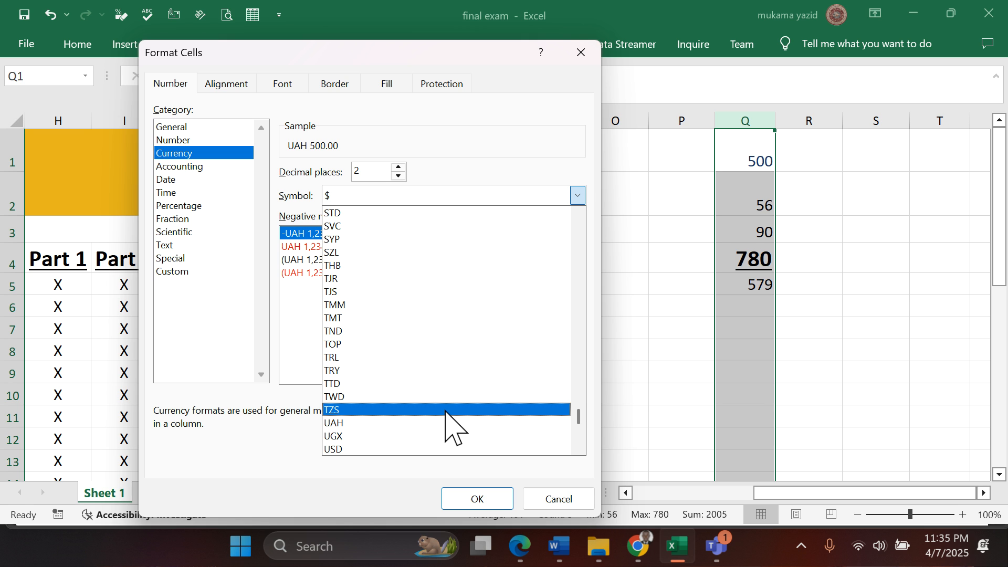
key("a")
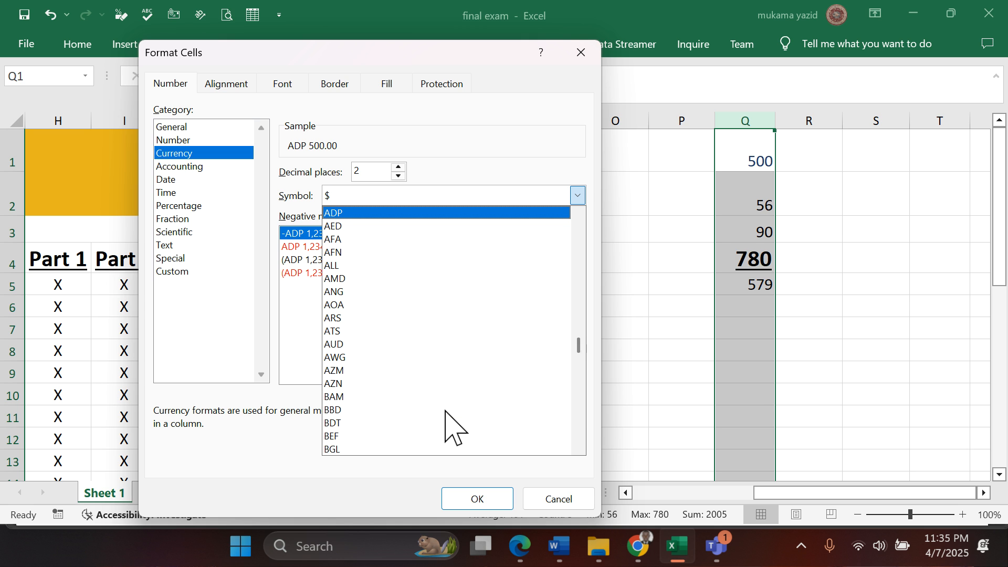
left_click(355, 227)
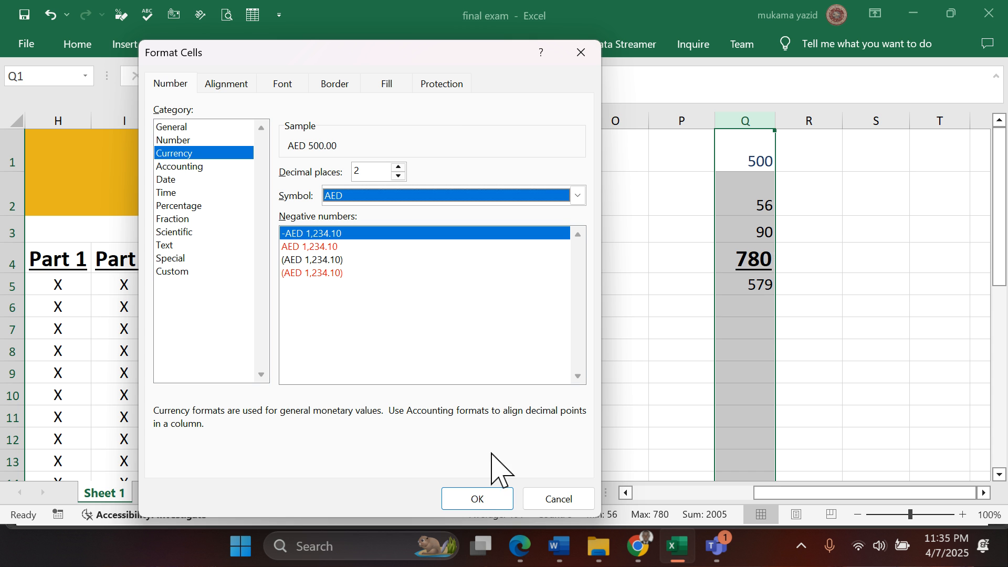
left_click(483, 499)
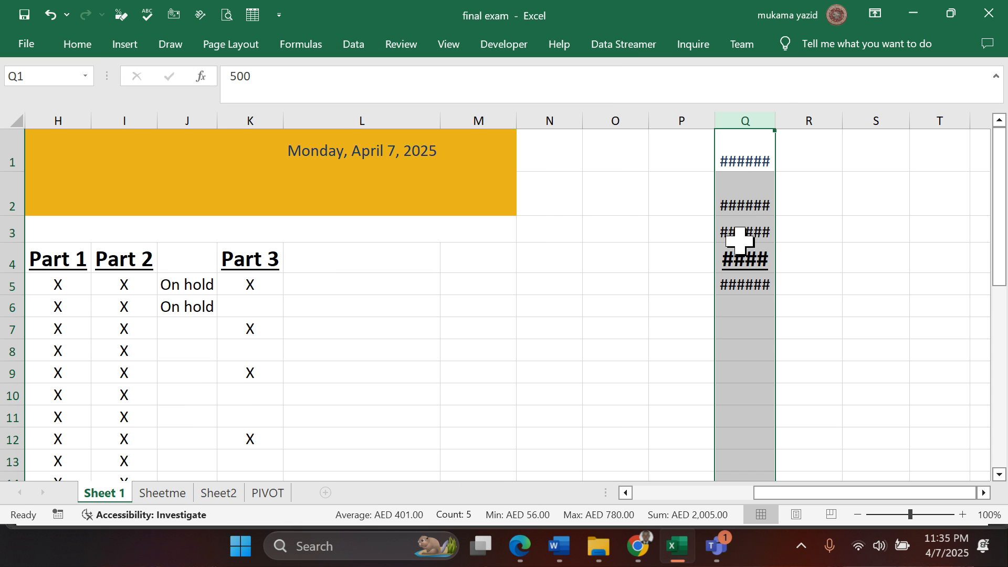
double_click(776, 125)
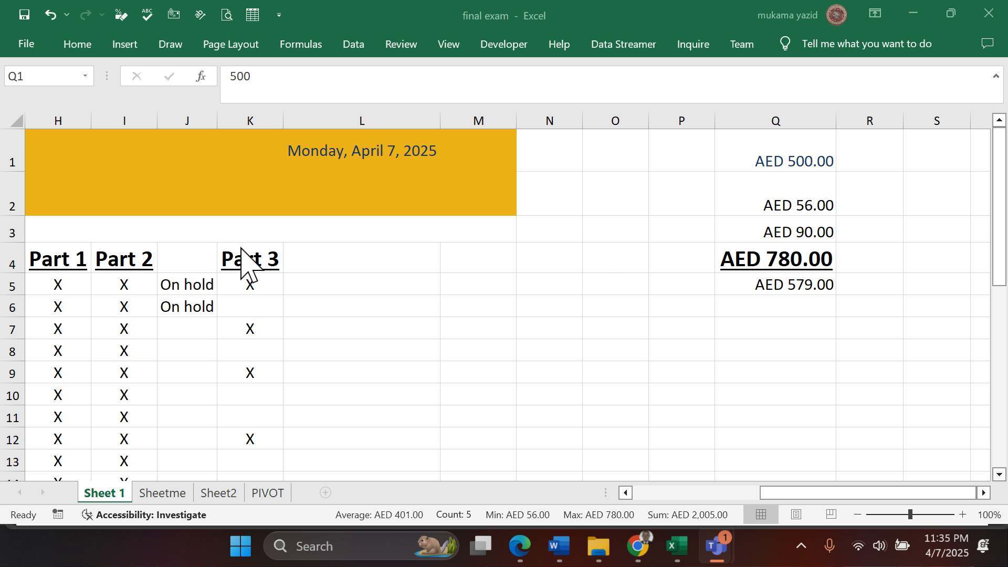
- Read question 23 and the following questions in the Edge exam PDF, and return to the Excel workbook
left_click(983, 492)
left_click(982, 492)
left_click(982, 493)
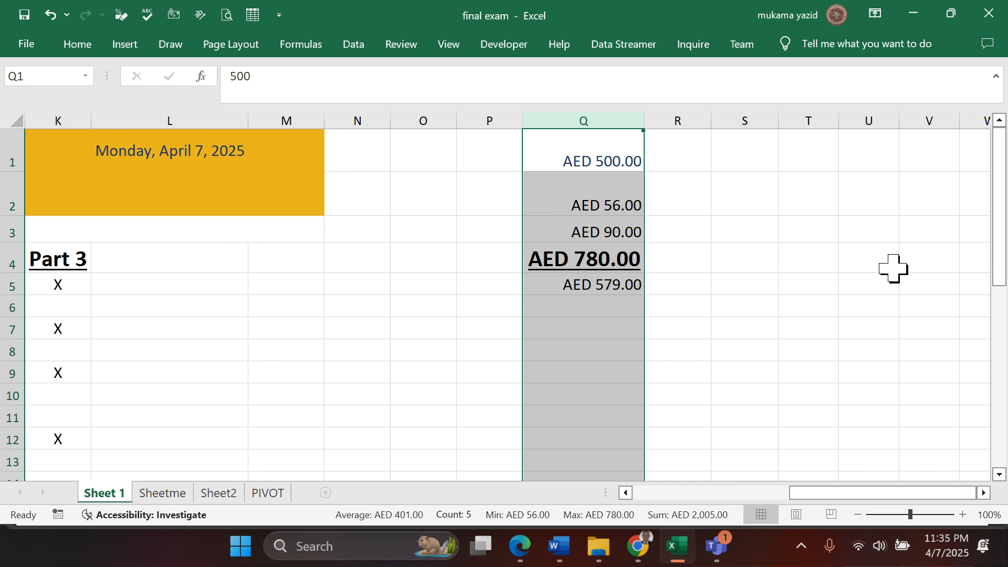
left_click(911, 264)
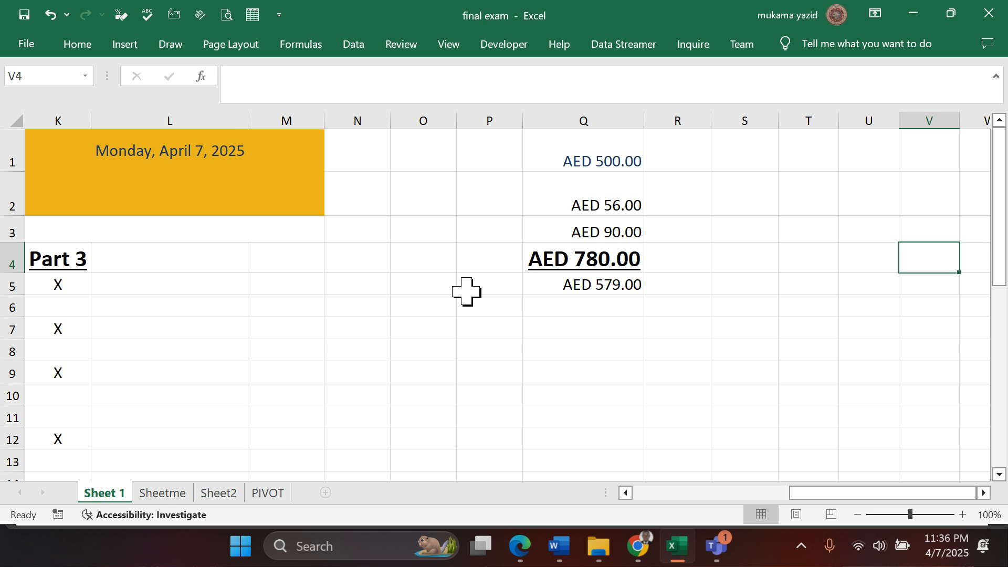
left_click(625, 492)
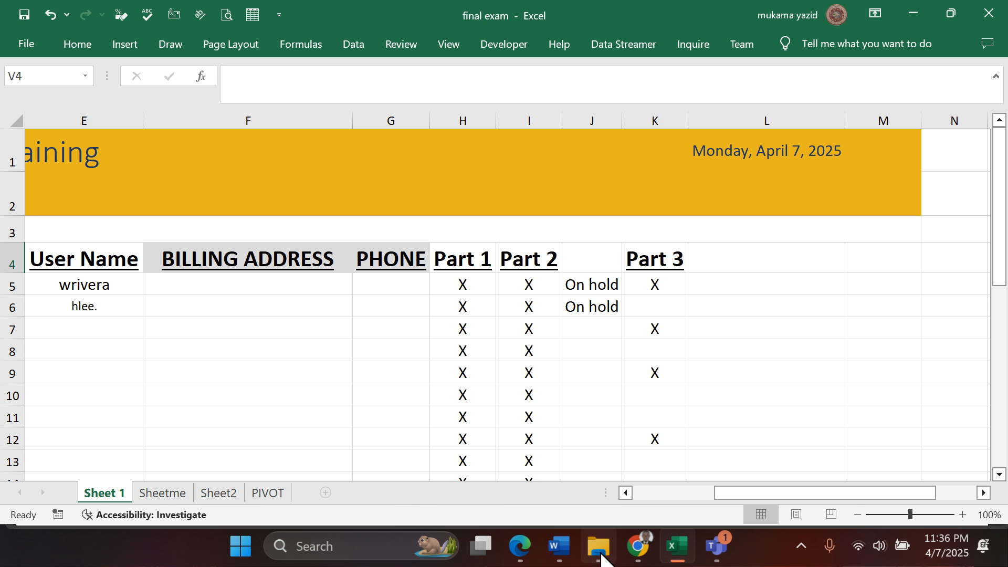
mouse_move(520, 546)
left_click(457, 462)
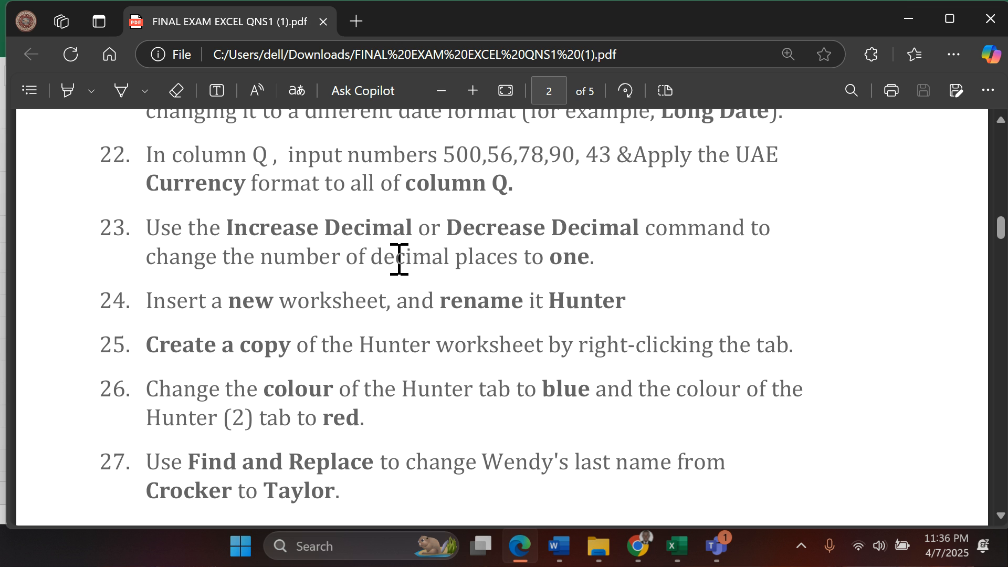
scroll(399, 259, "down", 3)
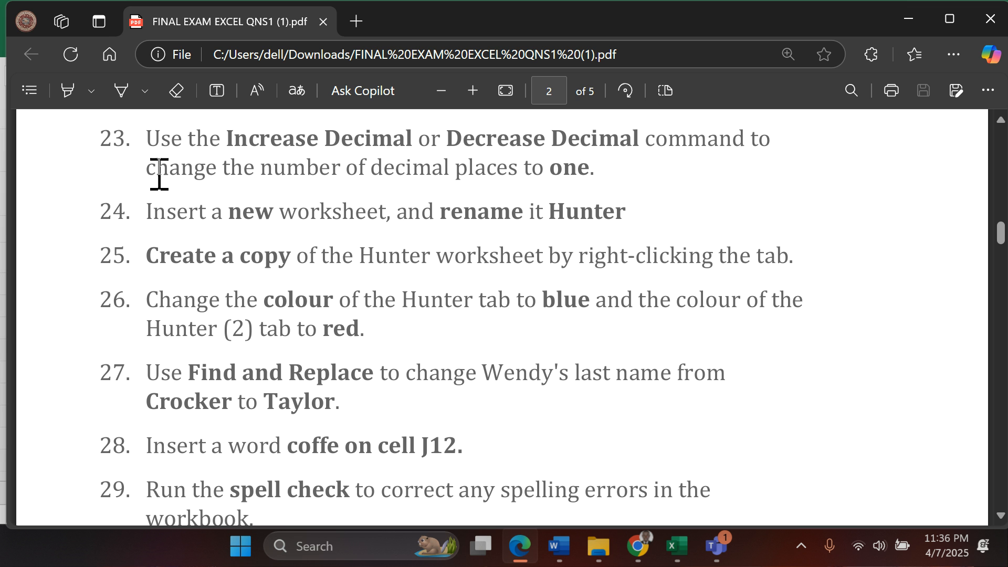
scroll(402, 152, "up", 3)
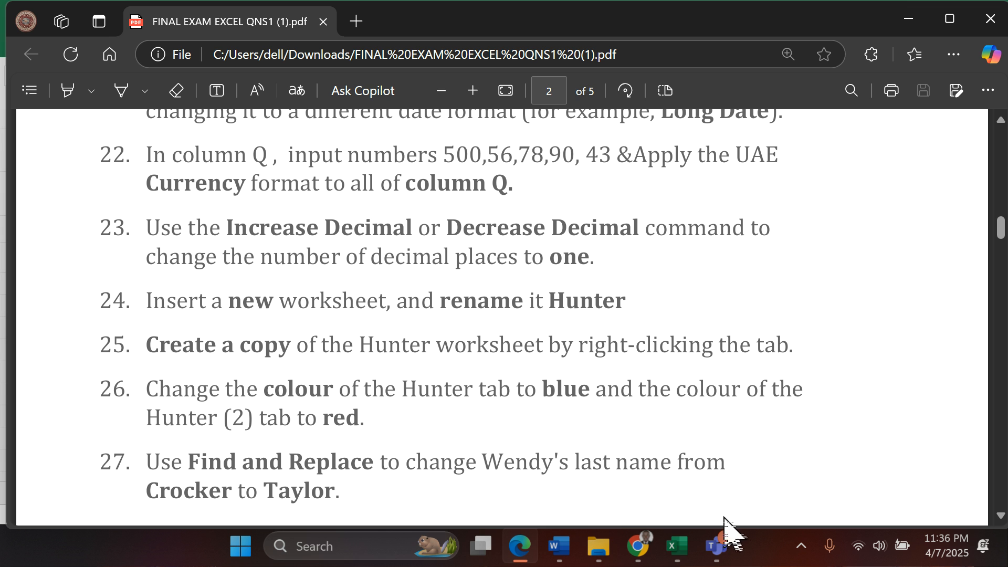
left_click(674, 547)
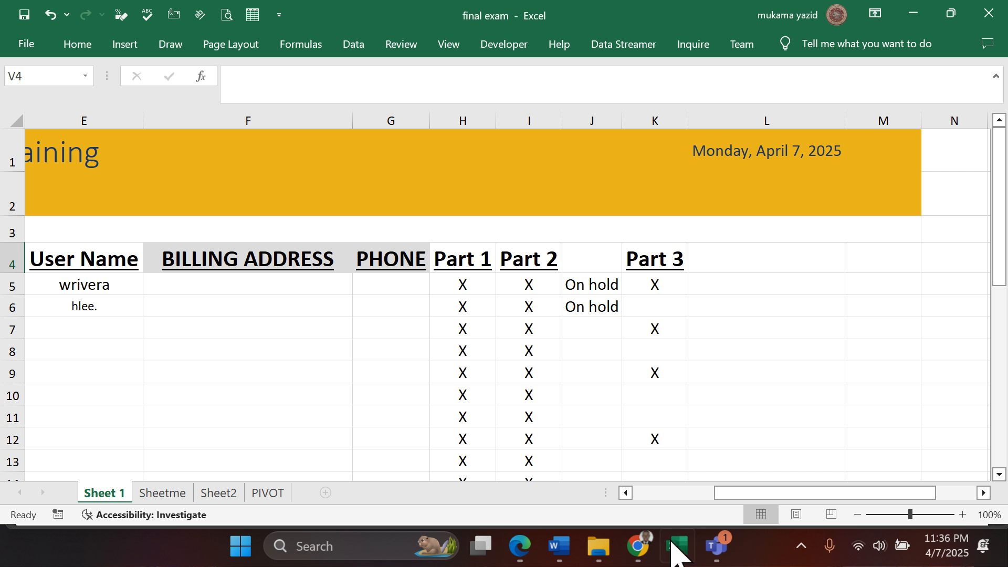
- Decrease the decimal places of cells Q1 to Q8 to one
left_click(984, 492)
left_click(984, 492)
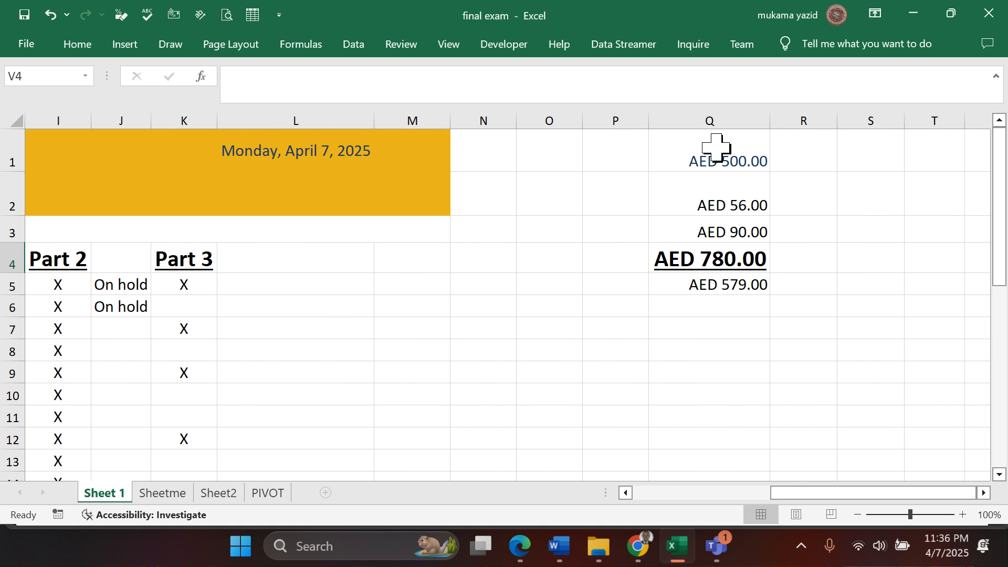
left_click_drag(715, 149, 716, 360)
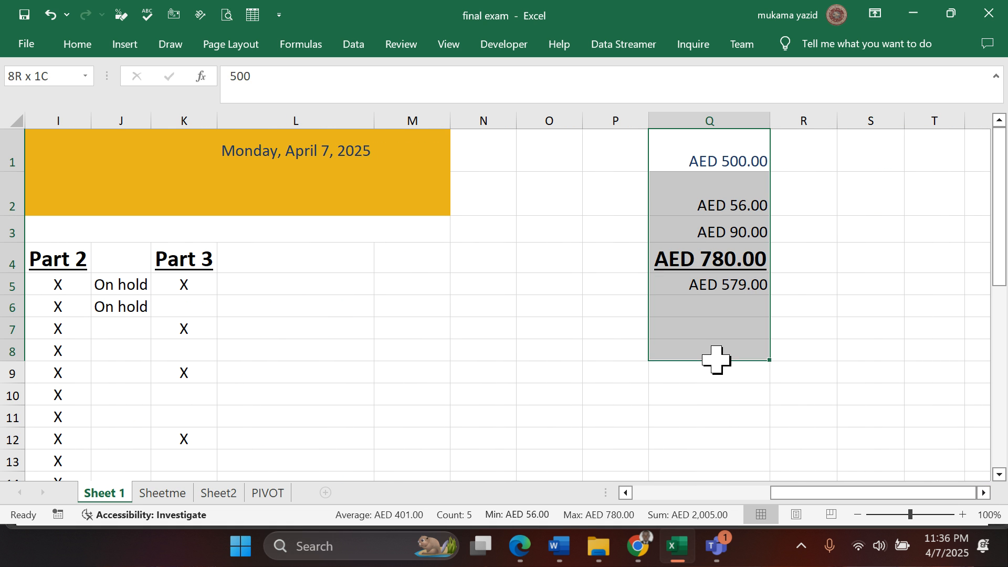
left_click(90, 50)
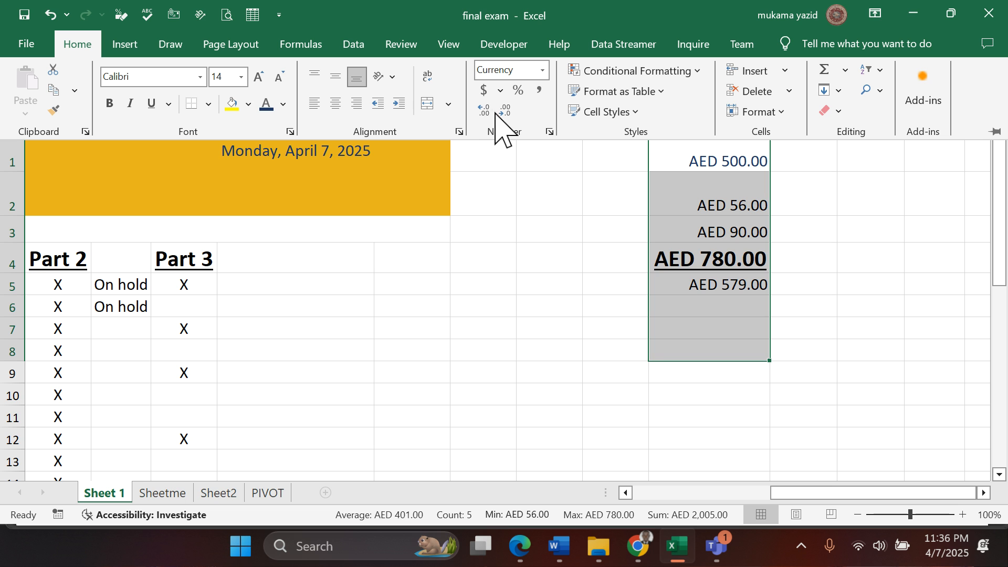
left_click(500, 112)
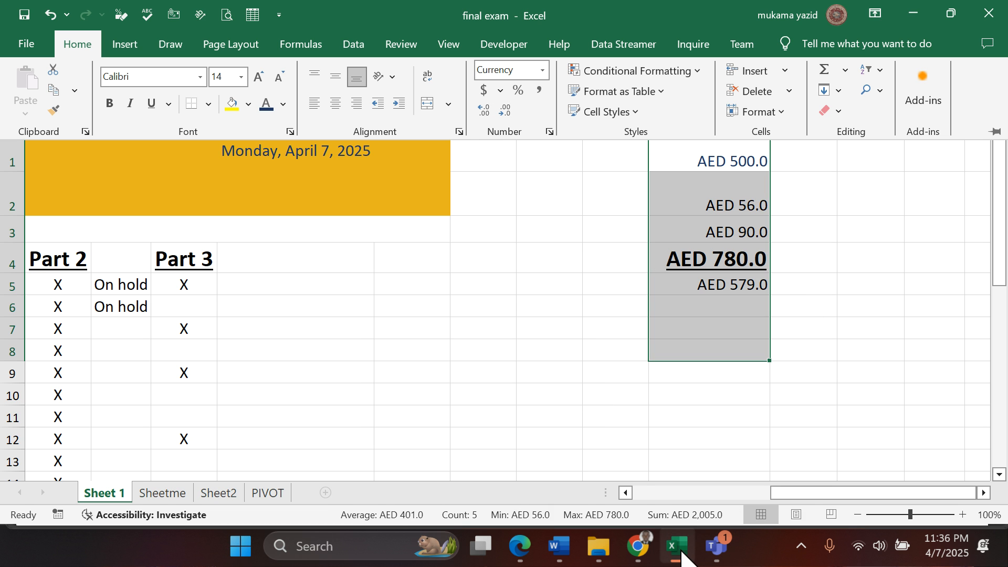
mouse_move(681, 556)
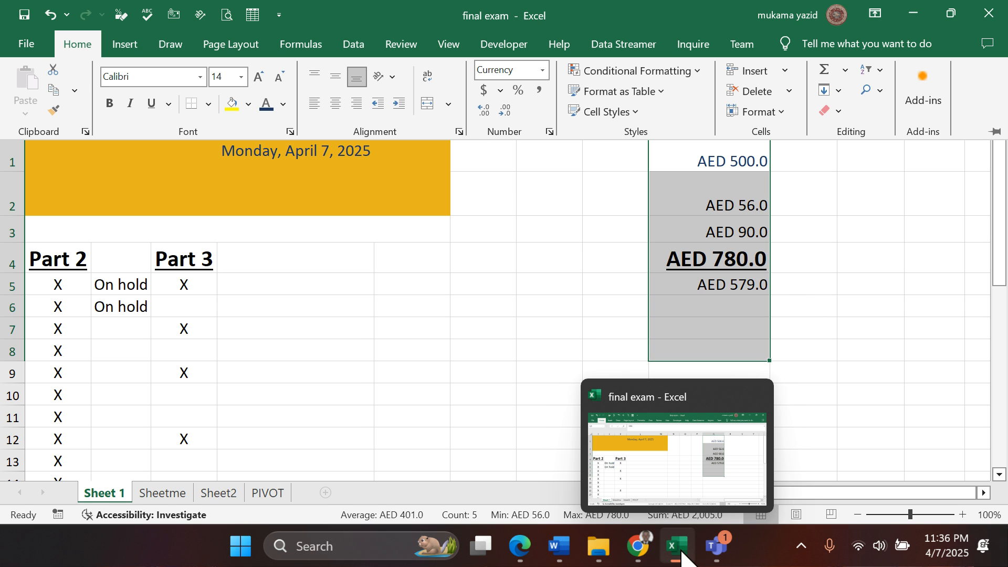
left_click(580, 147)
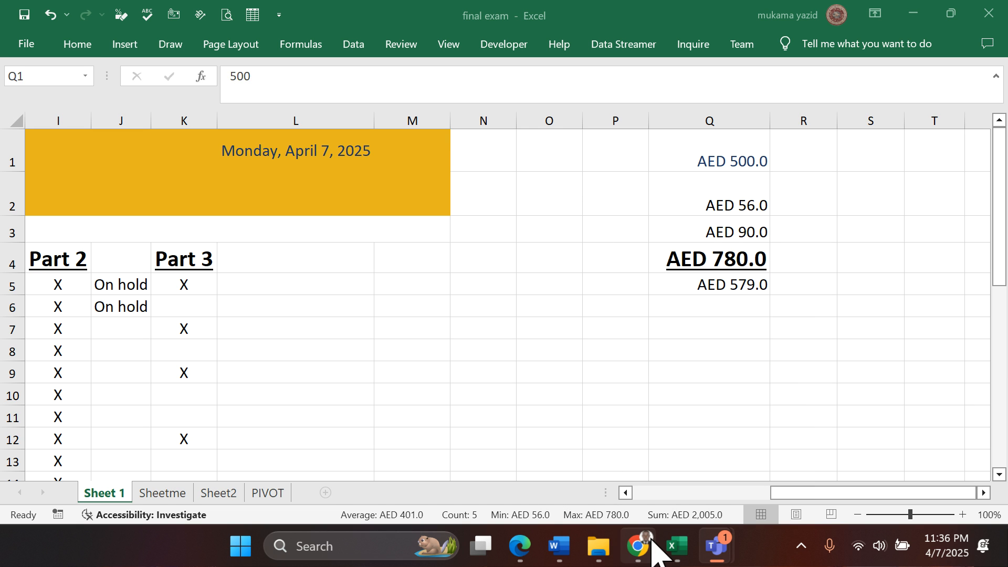
mouse_move(658, 547)
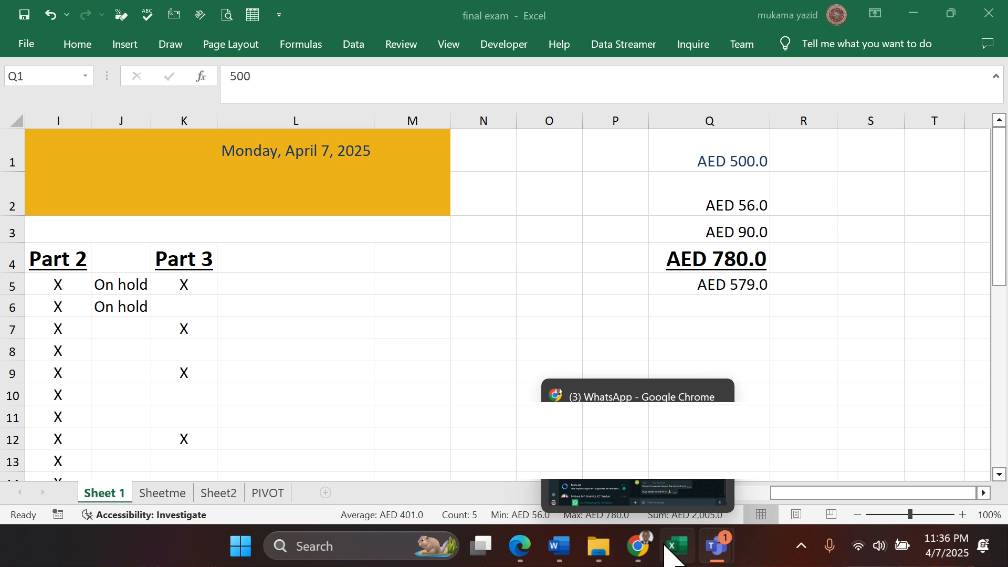
left_click(666, 545)
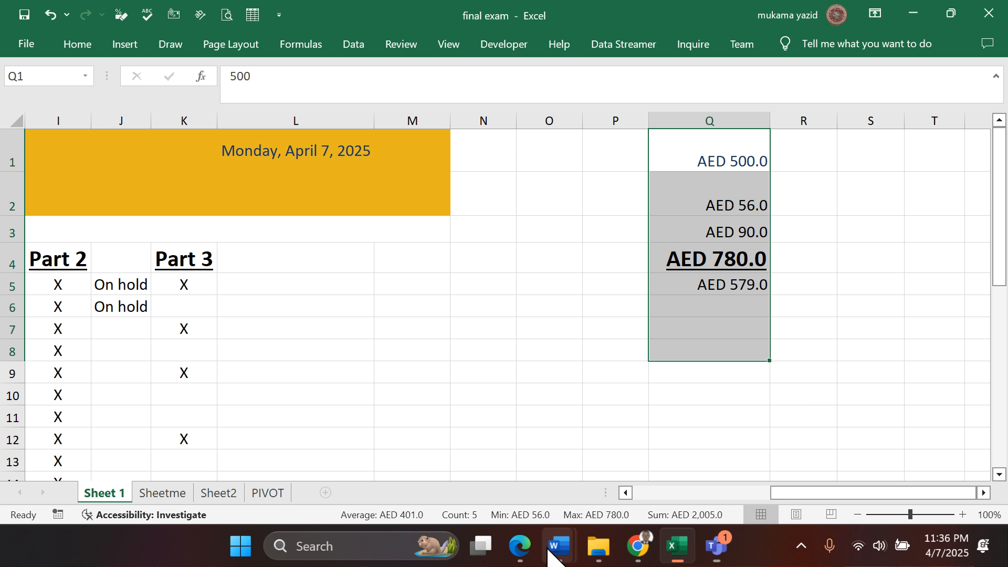
- Check question 24's new worksheet requirement in the Edge exam PDF, and switch back to the Excel workbook
left_click(520, 546)
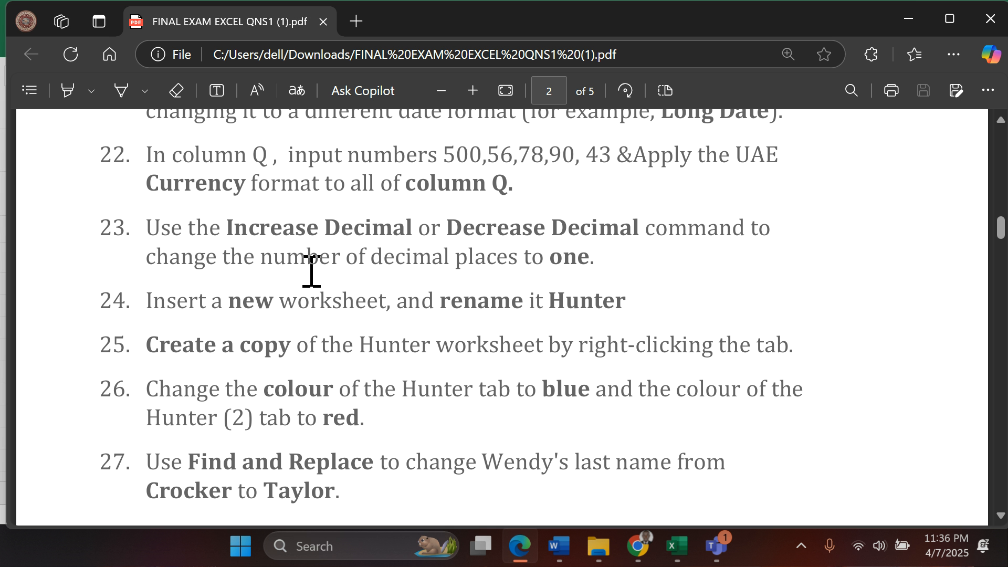
scroll(312, 270, "down", 2)
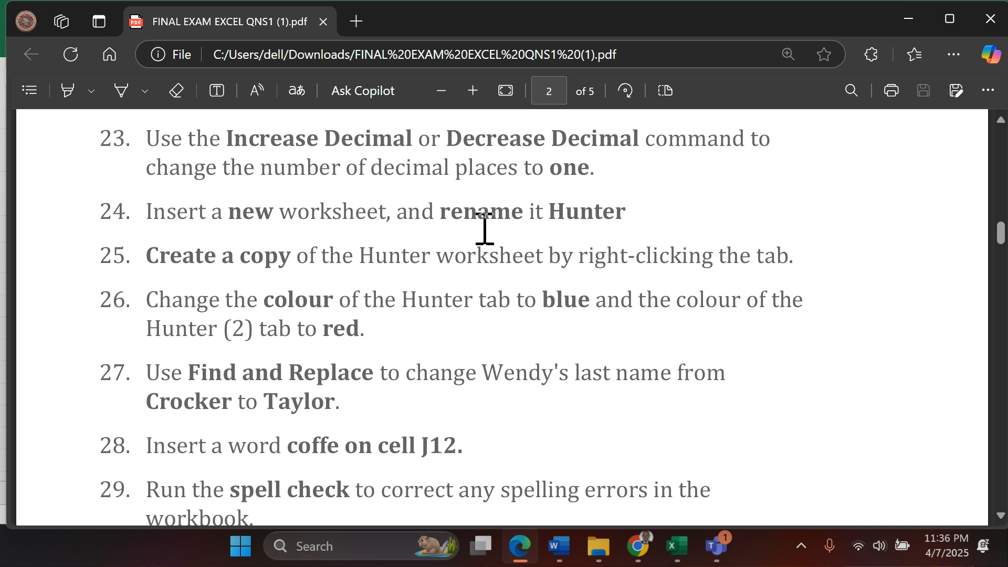
left_click(674, 546)
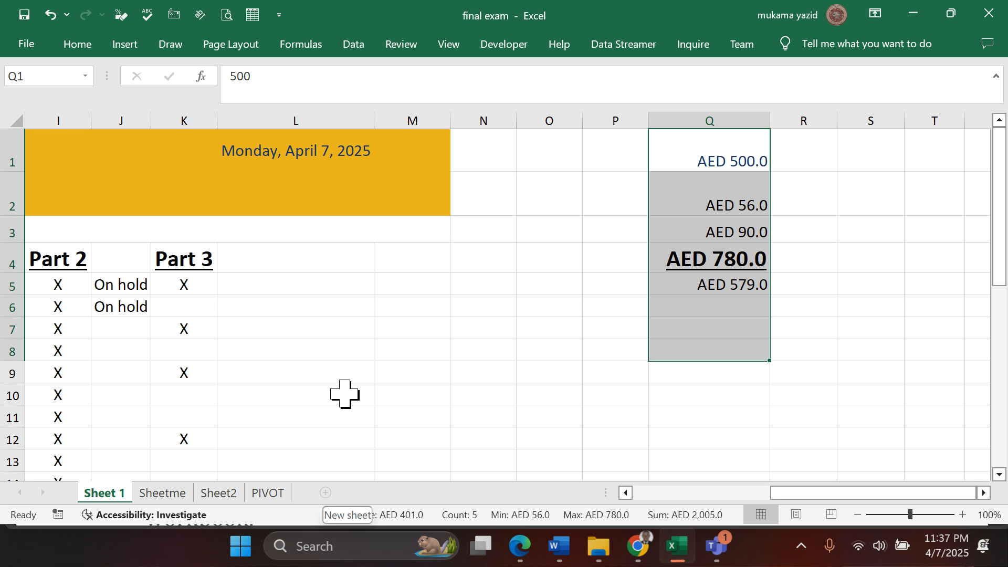
- Try to insert a new worksheet from Sheet2's tab options
left_click(500, 349)
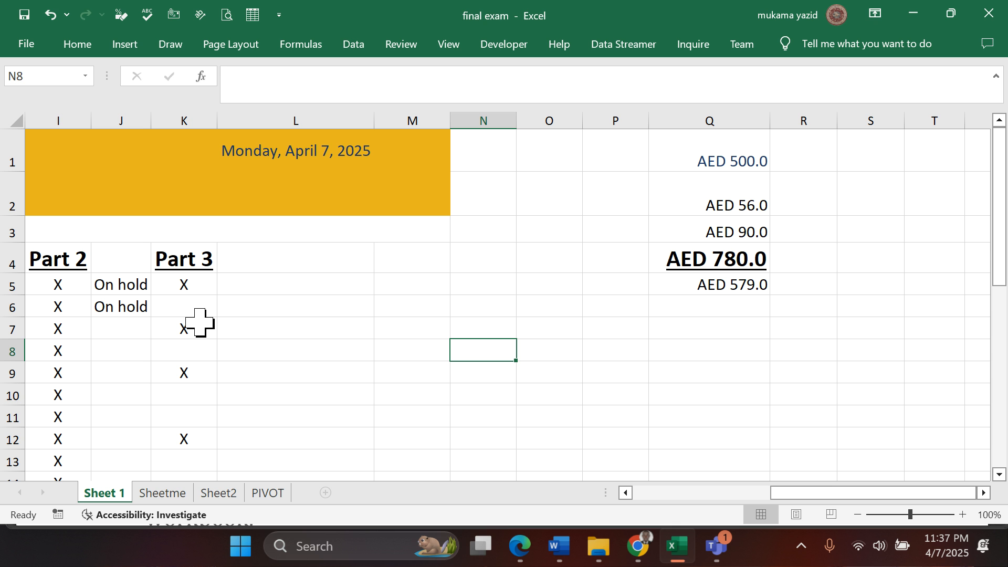
right_click(219, 495)
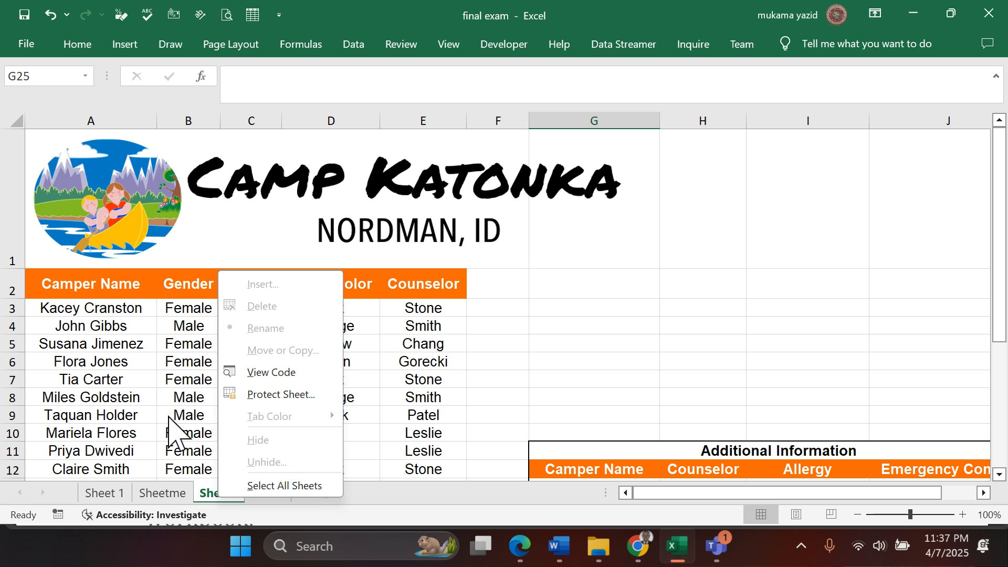
key("Escape")
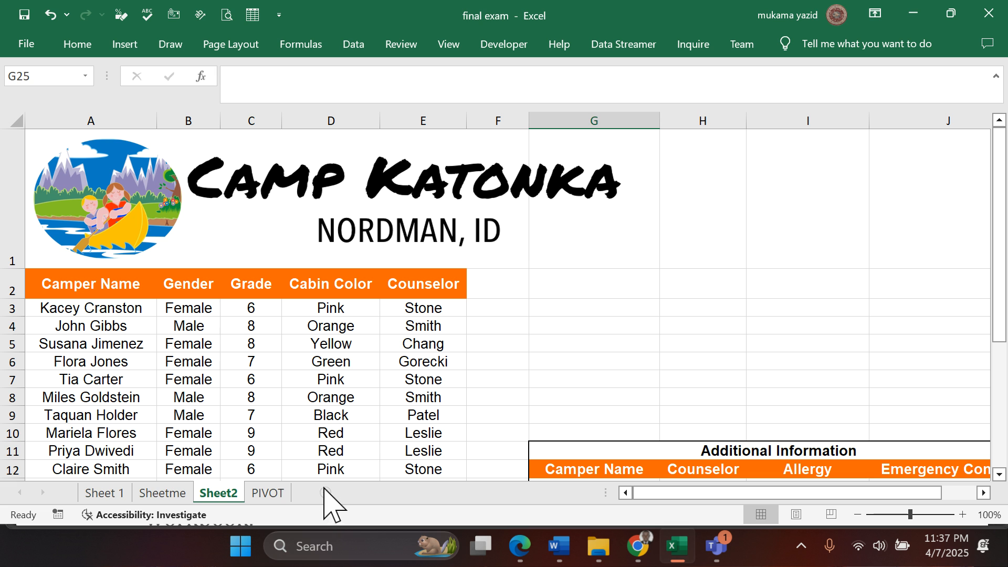
left_click(362, 408)
left_click(574, 344)
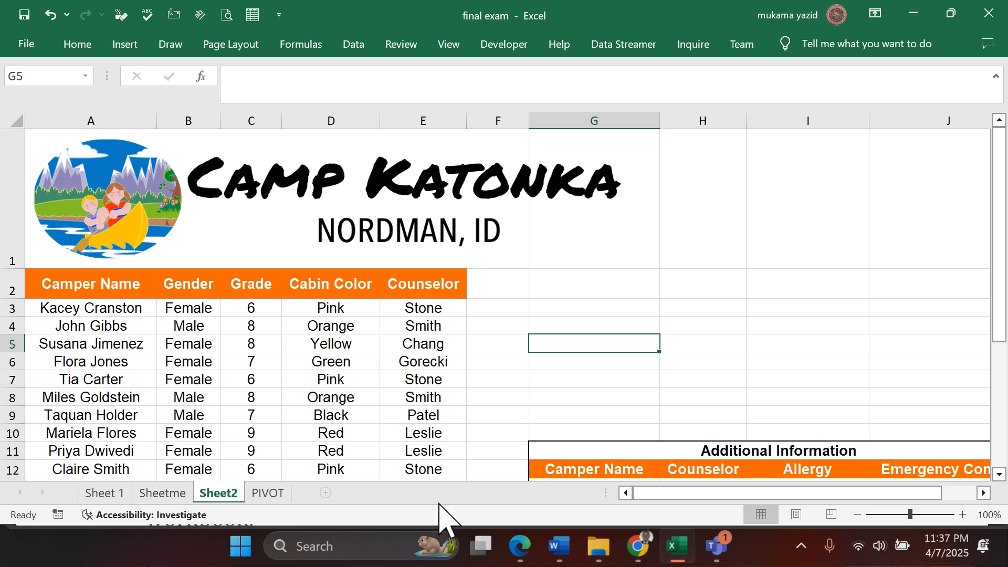
- Check question 24 in the Edge exam PDF, and return to the Excel workbook
left_click(677, 555)
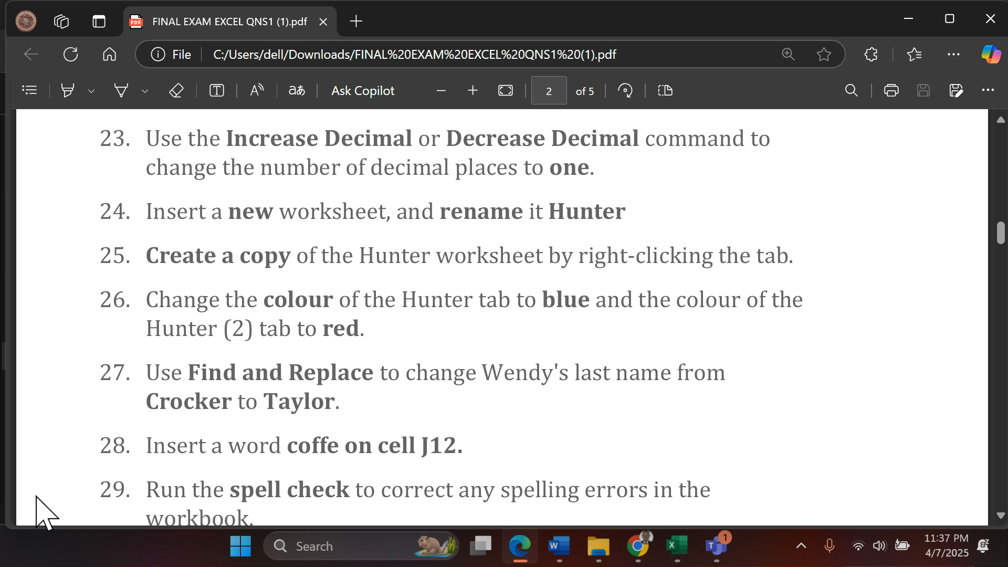
left_click(675, 549)
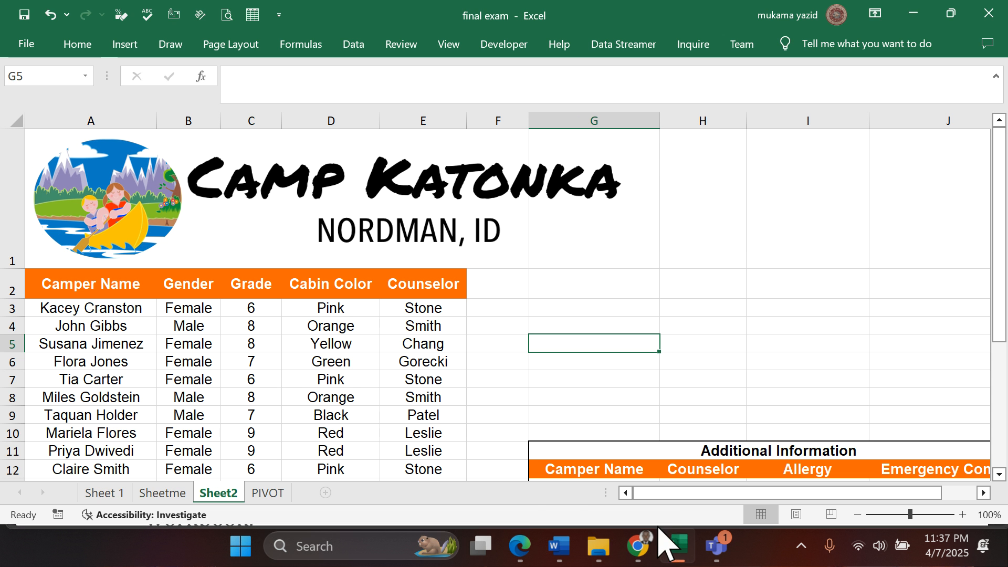
- Open Sheet 1 and move the Vesta logo into column A of the header band
left_click(105, 493)
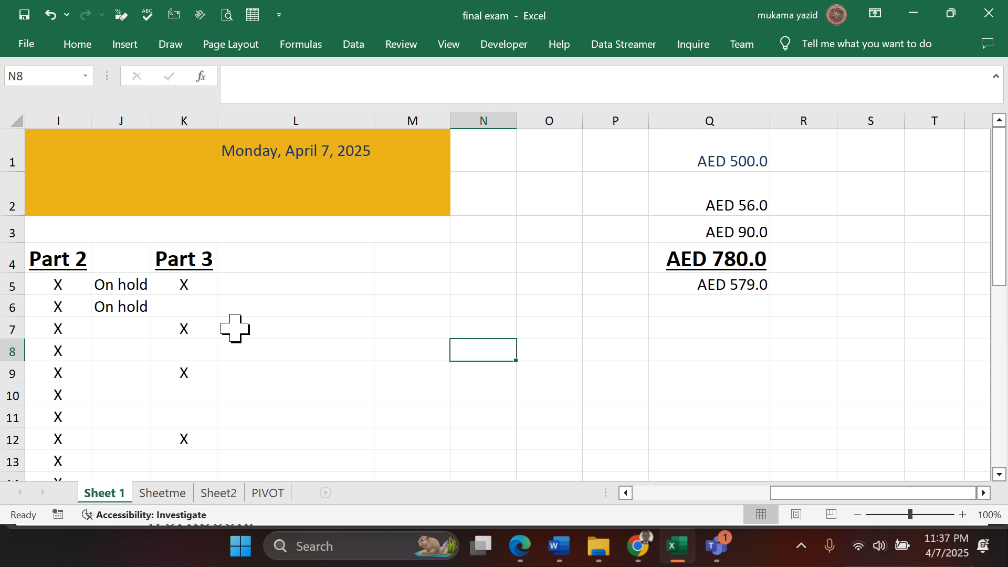
scroll(173, 441, "down", 2)
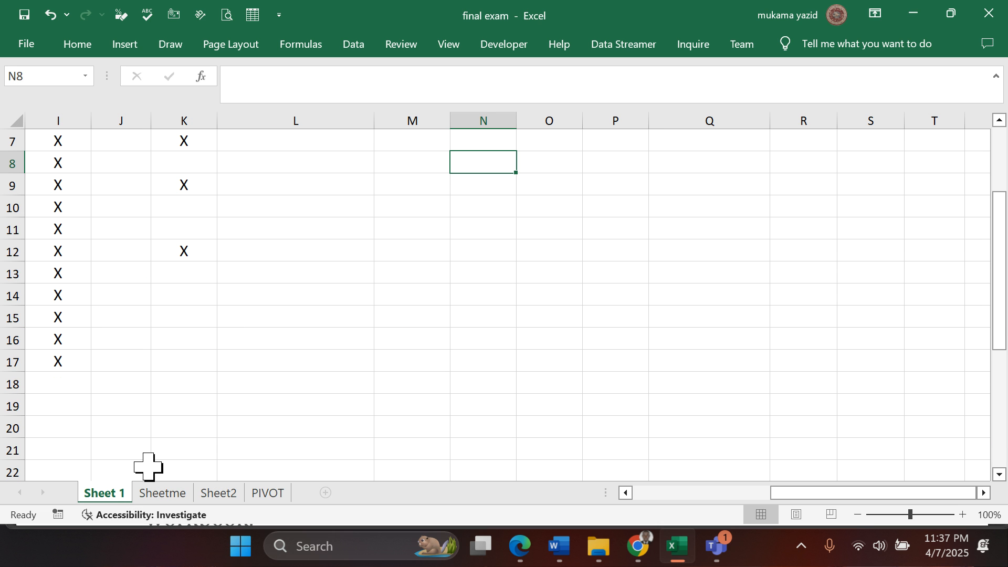
left_click(626, 493)
left_click_drag(625, 493, 625, 493)
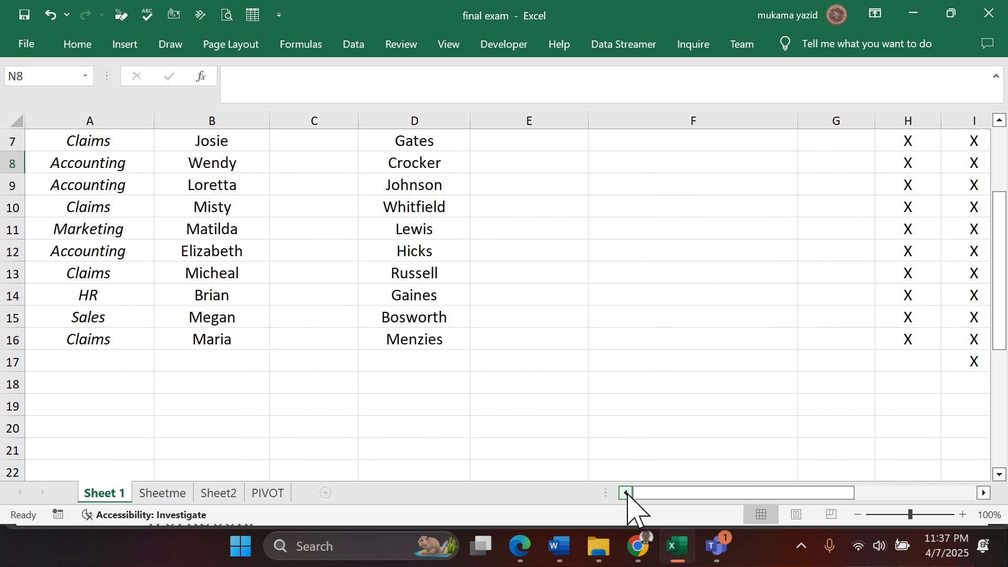
scroll(426, 392, "up", 2)
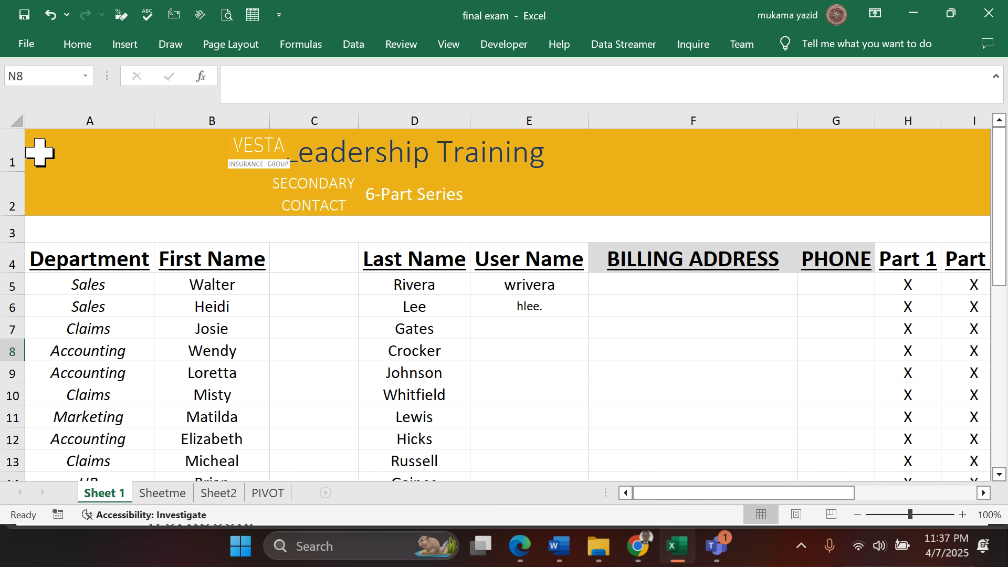
left_click_drag(254, 150, 135, 211)
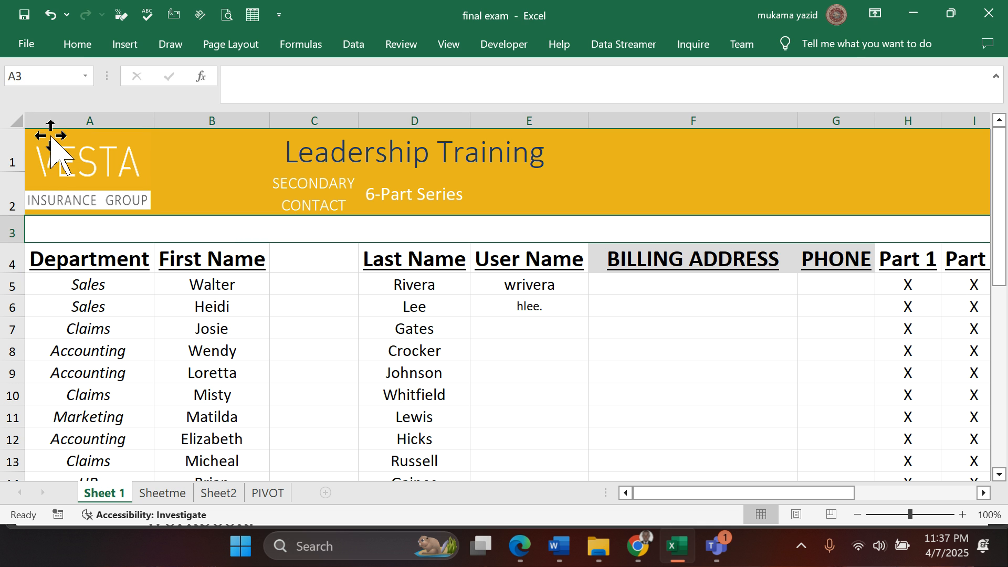
- Set a thick dark blue outline border for Sheet 1's range A1:Q19 in Format Cells
left_click_drag(47, 135, 824, 175)
scroll(689, 236, "up", 5)
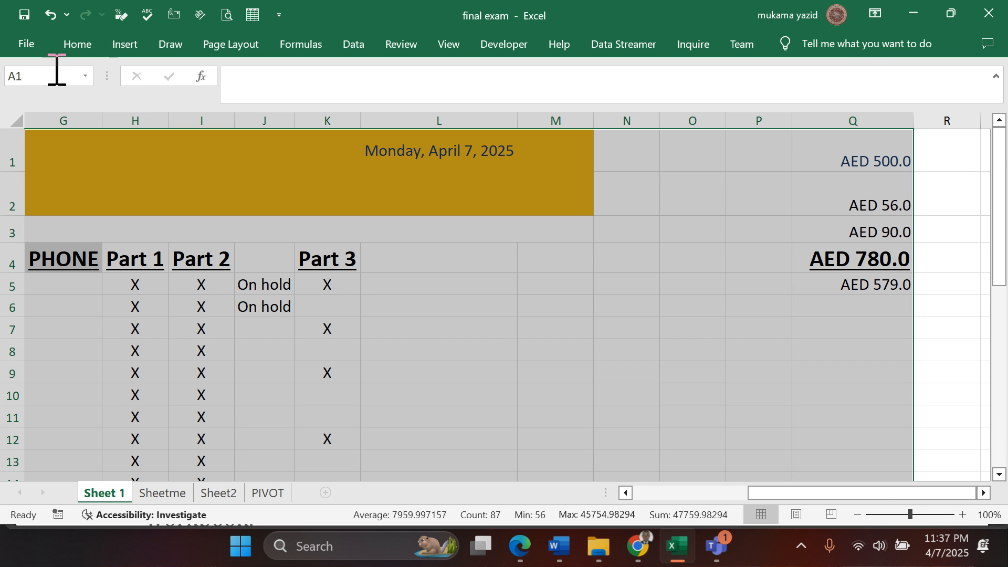
left_click(78, 45)
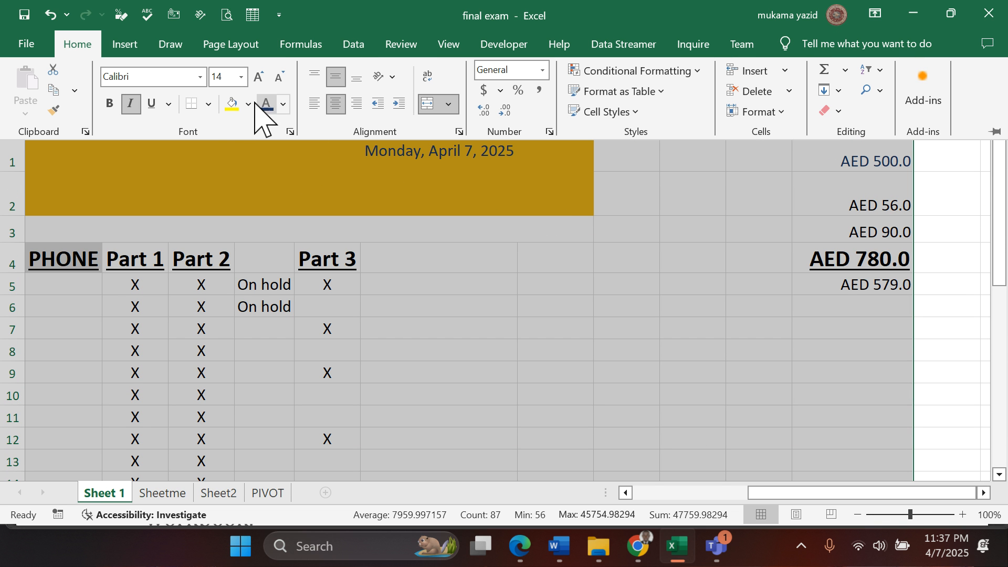
left_click(210, 105)
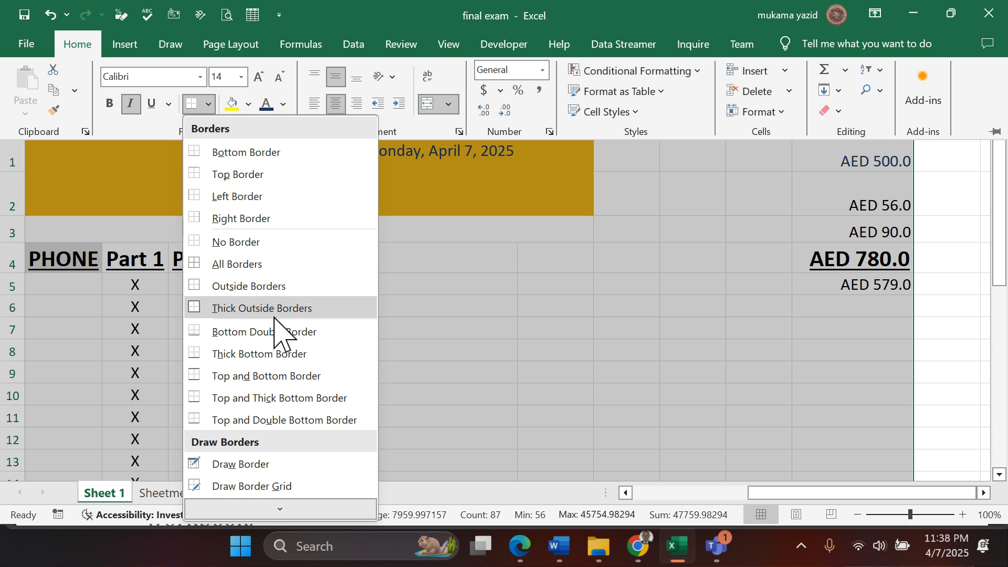
scroll(275, 326, "down", 1)
left_click(257, 502)
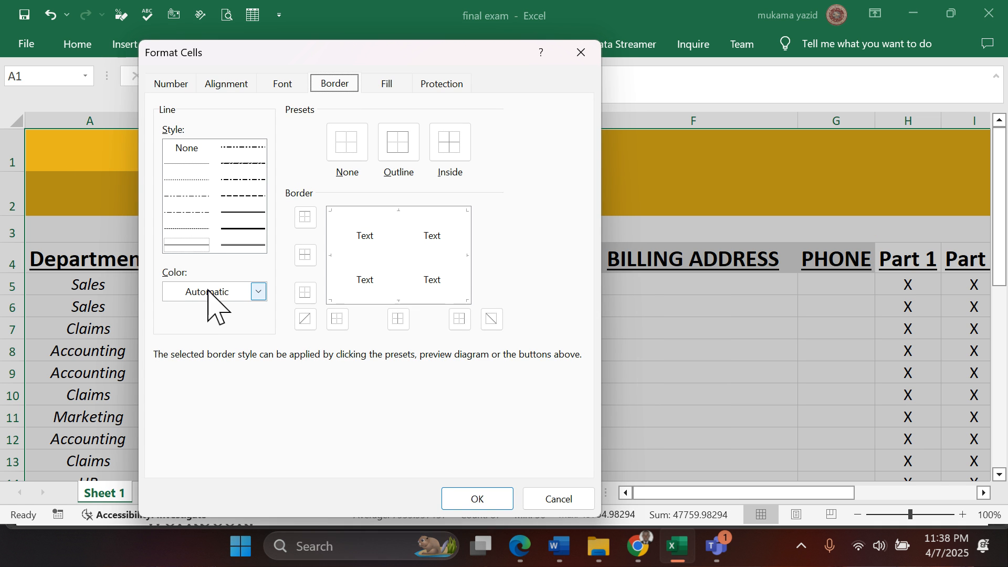
left_click(252, 227)
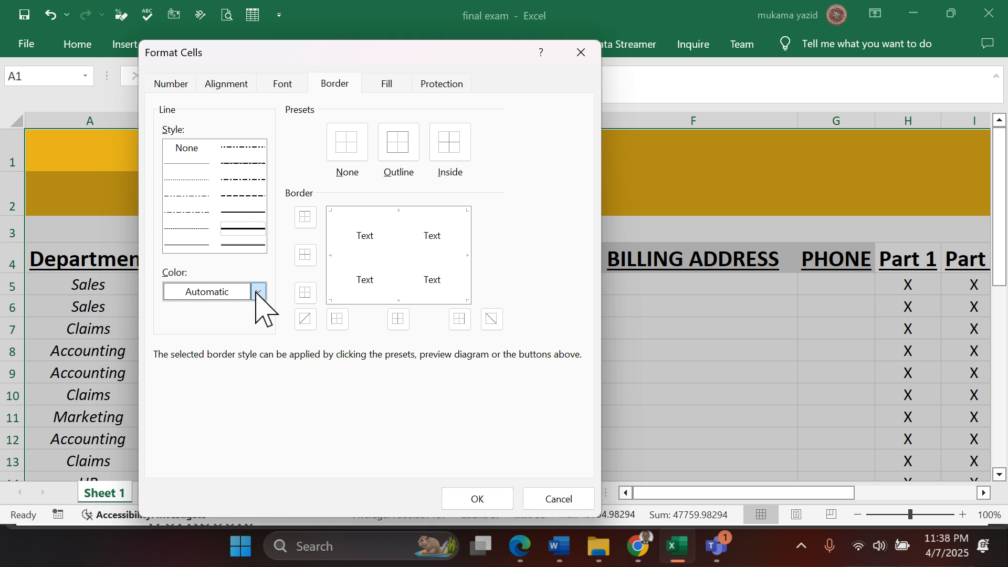
left_click(258, 292)
left_click(374, 217)
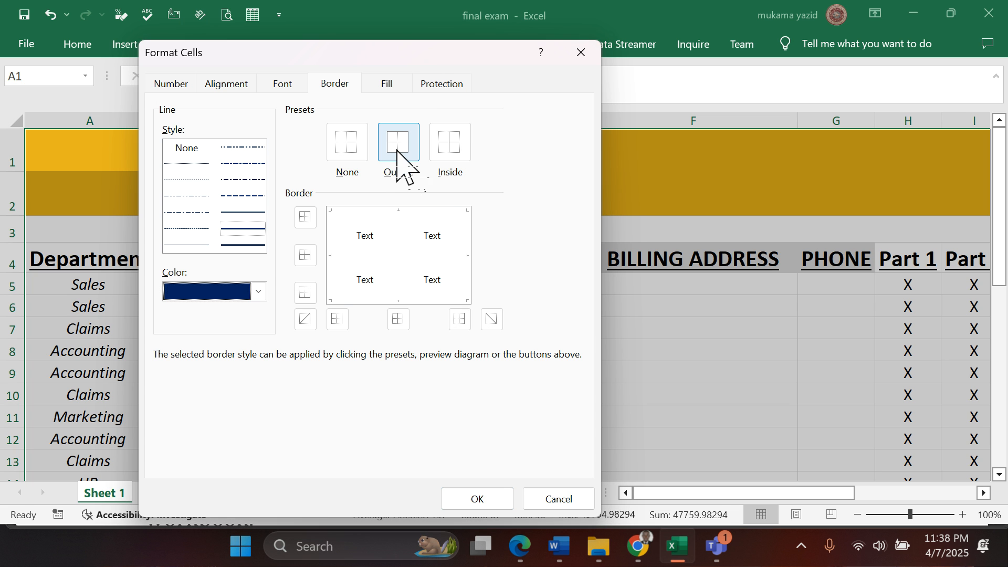
left_click(400, 158)
- Add thin red inside borders to the selected range and apply the border formatting
left_click(183, 244)
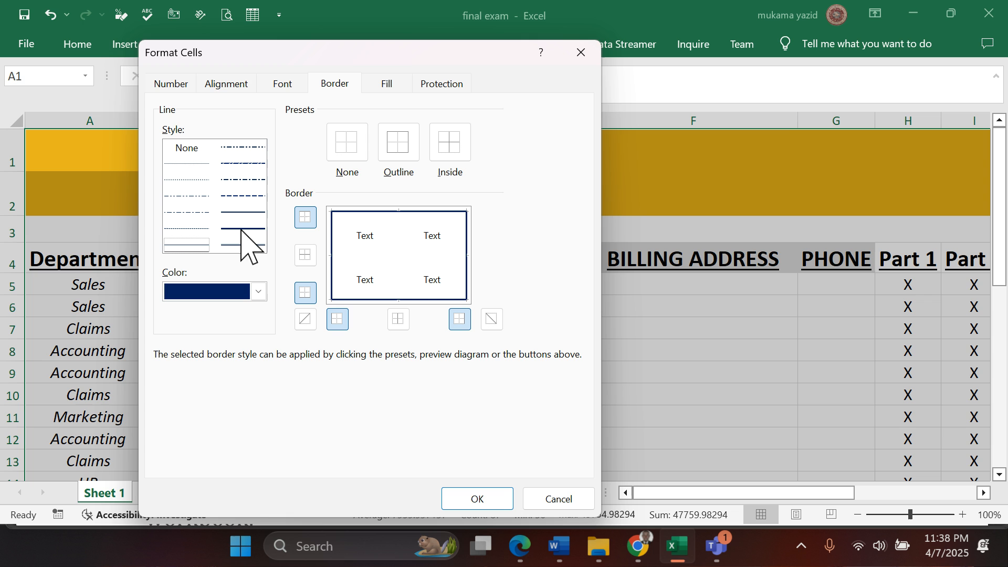
left_click(260, 292)
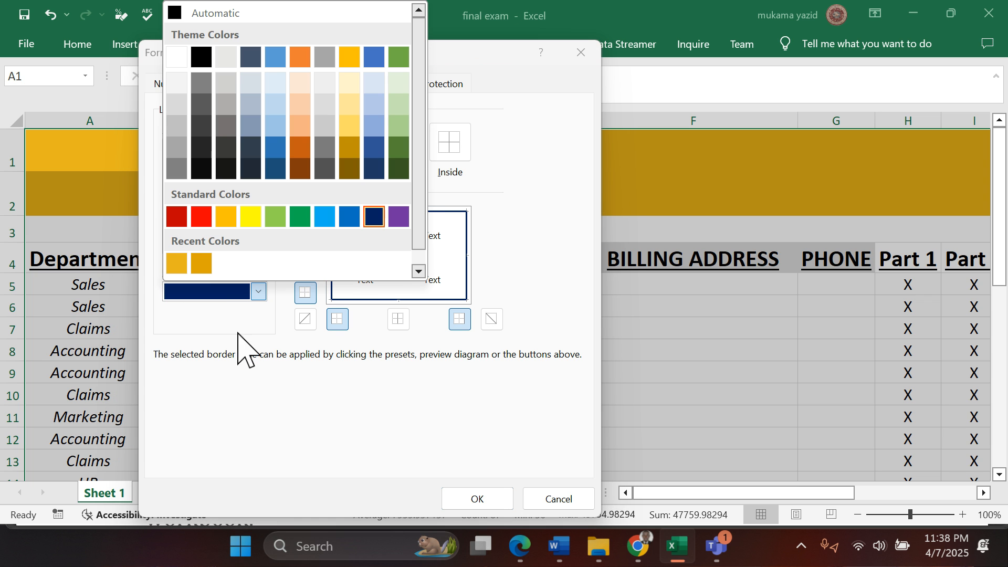
left_click(199, 216)
left_click(444, 155)
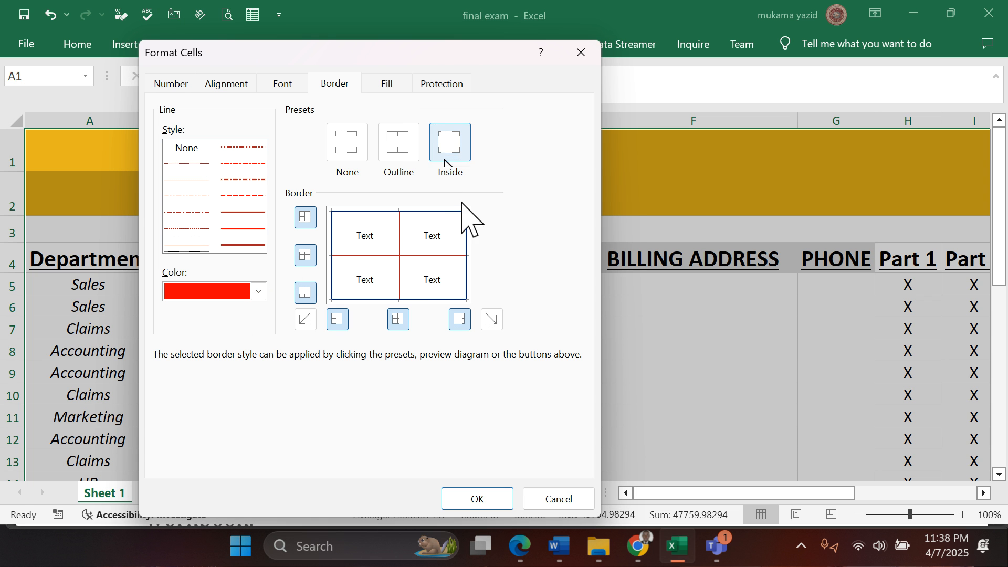
left_click(476, 498)
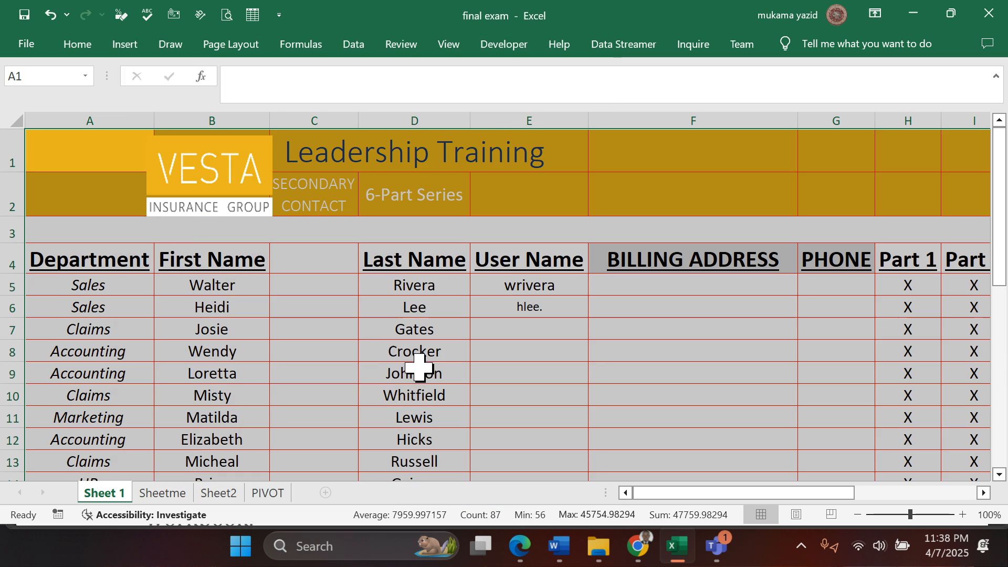
- Move the Vesta logo back over cells A1 and A2, and look over the bordered table
scroll(394, 355, "down", 3)
scroll(389, 344, "up", 3)
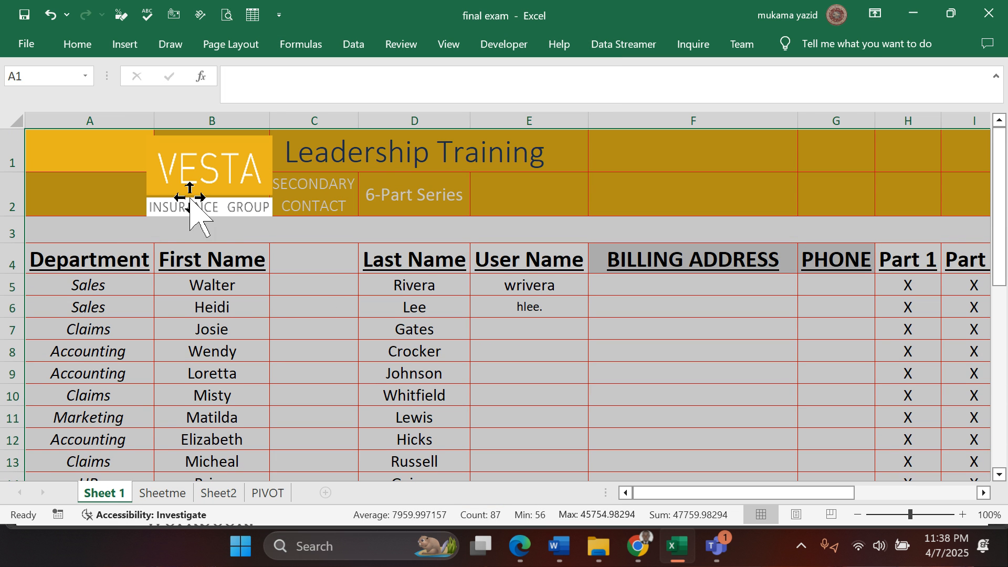
left_click_drag(183, 181, 67, 164)
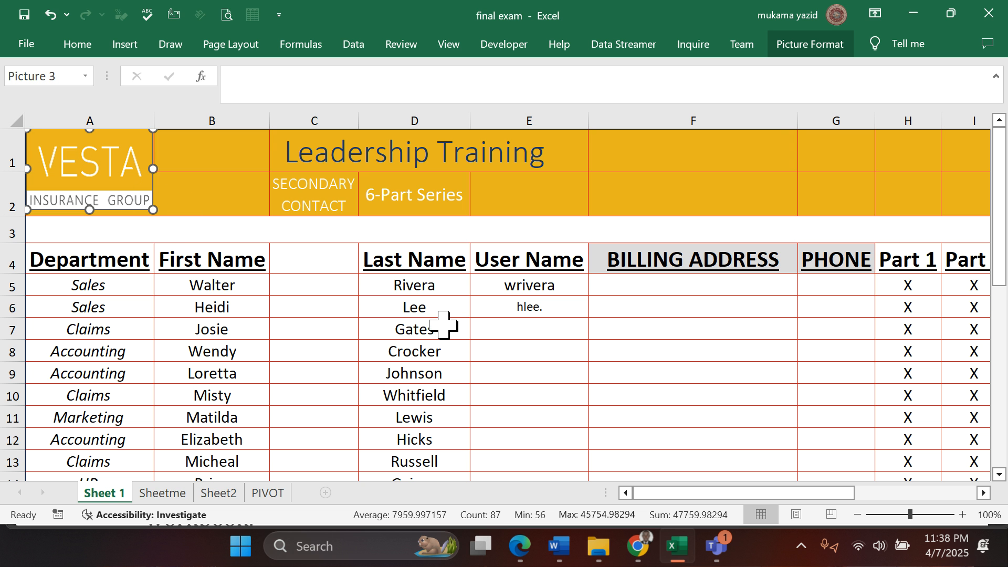
scroll(443, 321, "down", 1)
scroll(442, 321, "up", 1)
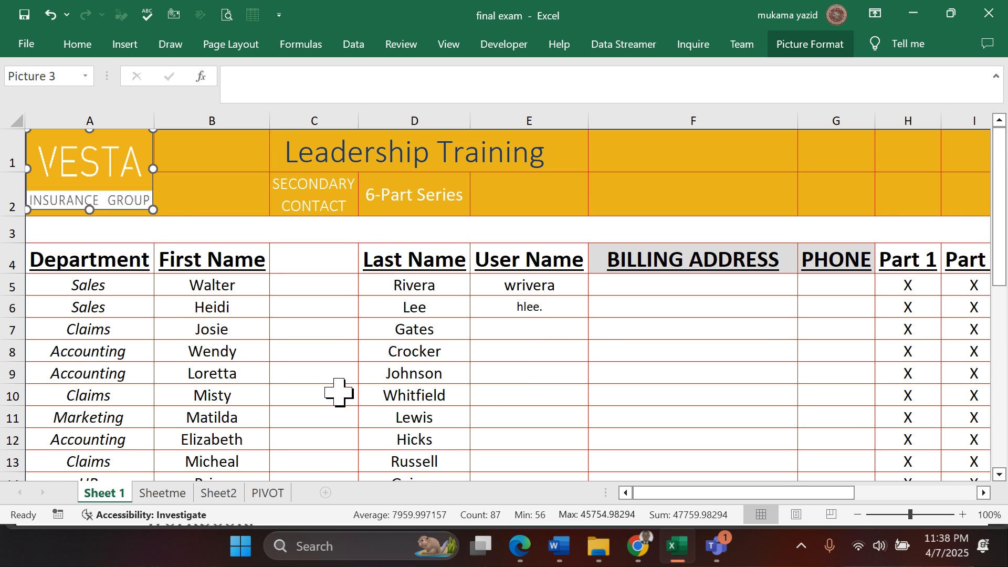
scroll(339, 393, "down", 2)
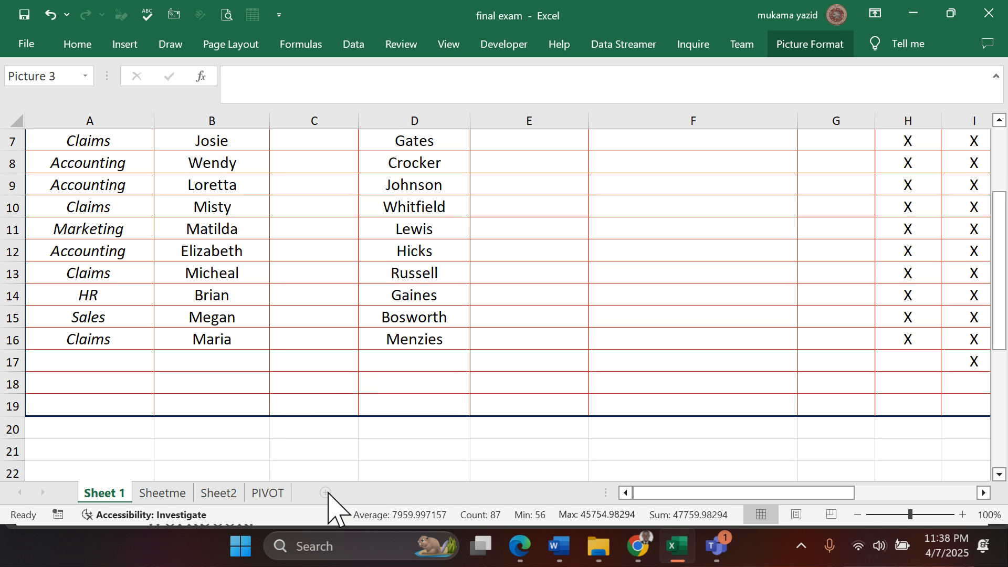
scroll(286, 403, "up", 2)
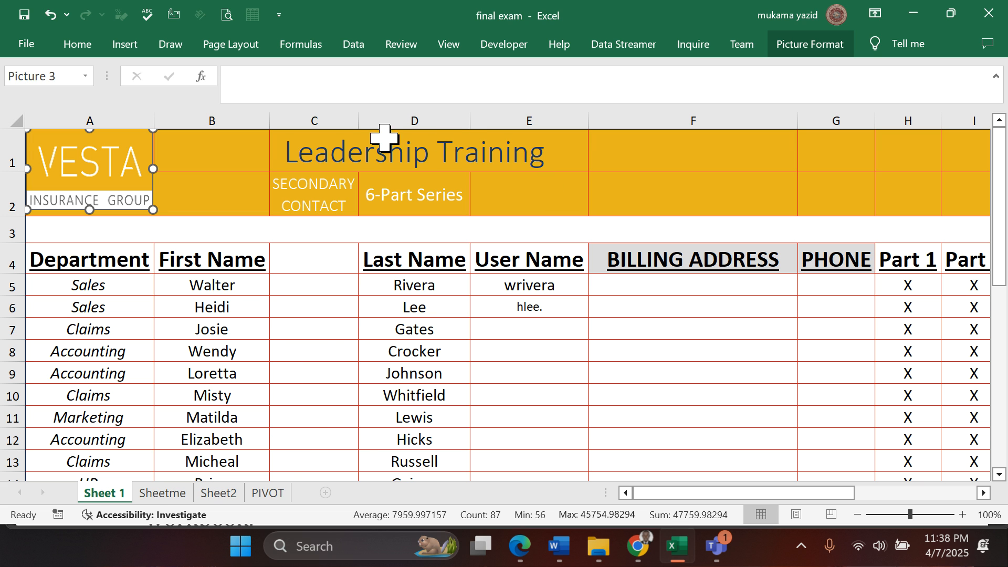
- Insert a new worksheet after Sheet 1 and rename it HUNTER
left_click(399, 47)
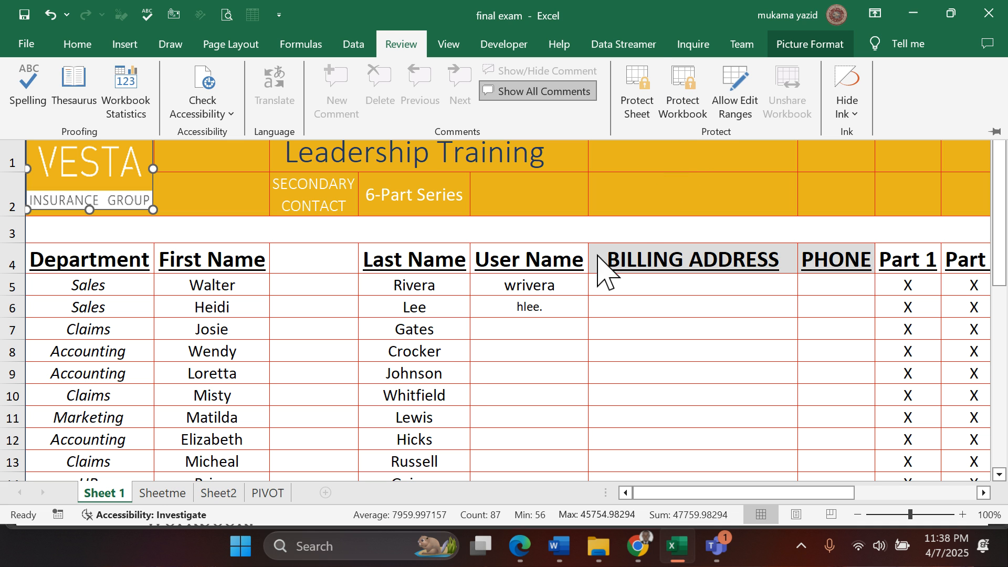
left_click(329, 494)
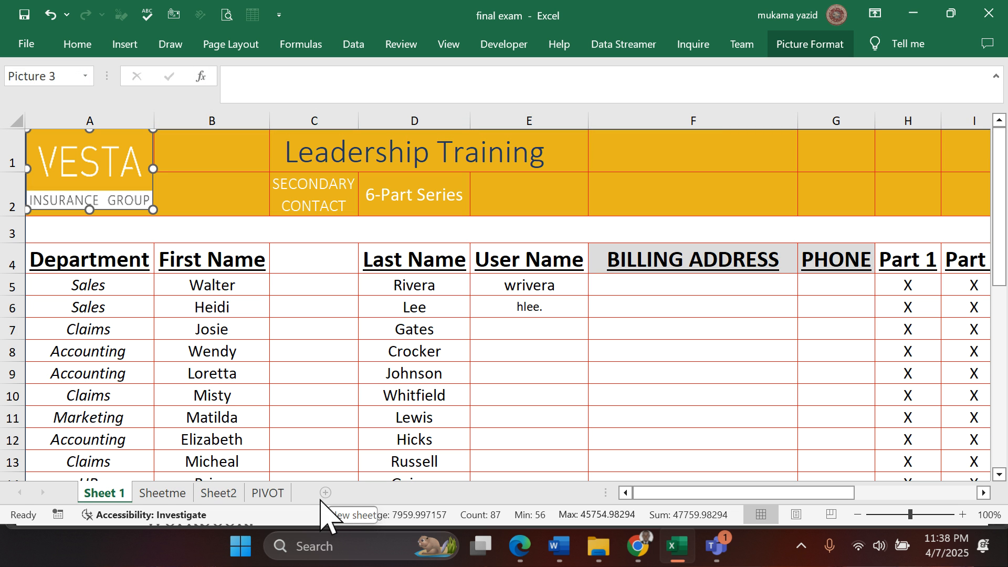
left_click(326, 494)
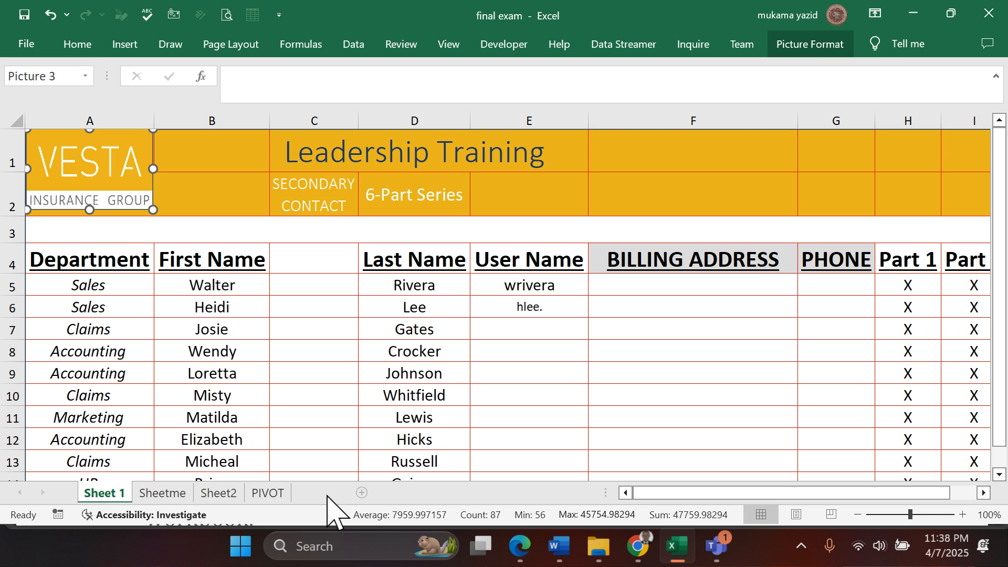
double_click(151, 494)
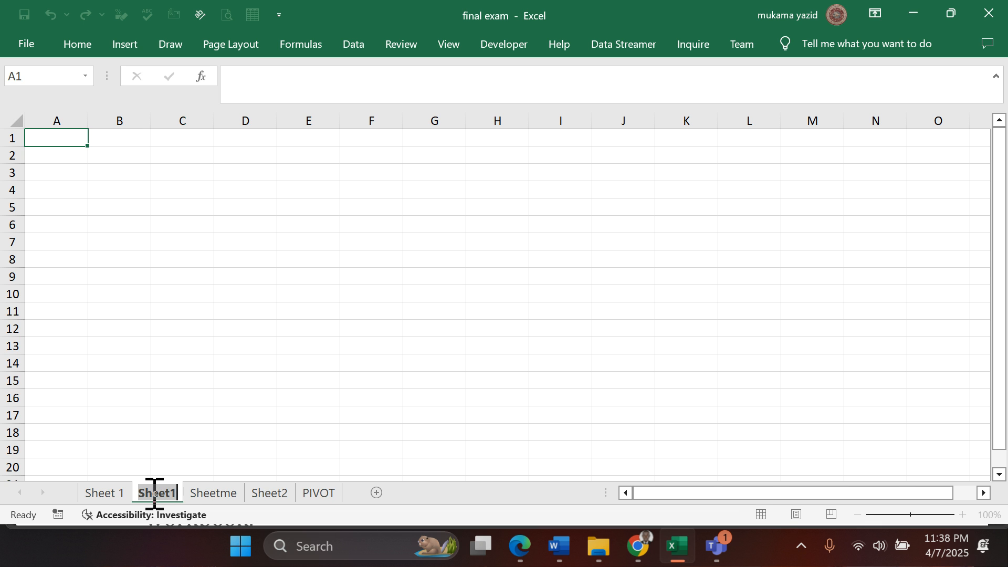
type("HUN")
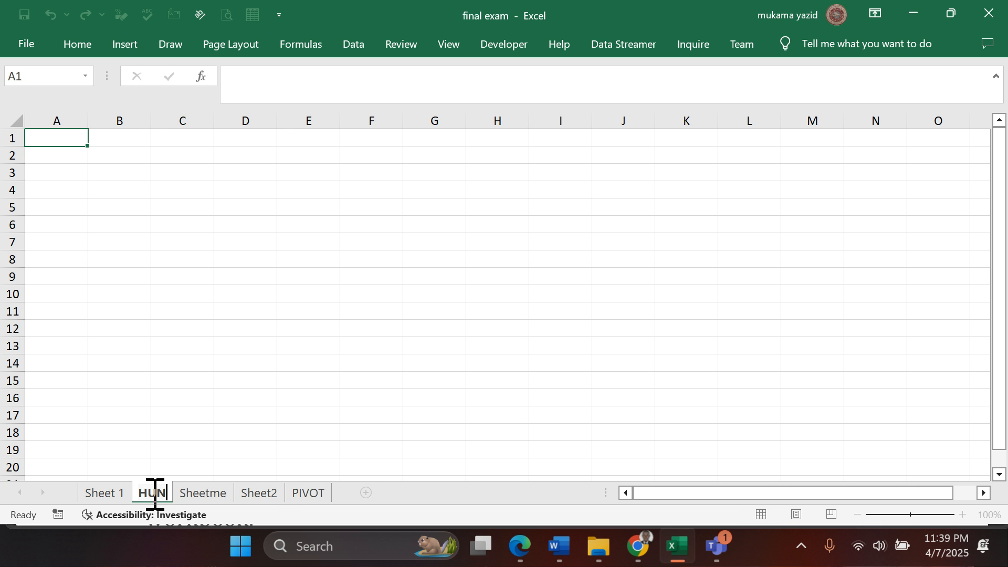
type("TER")
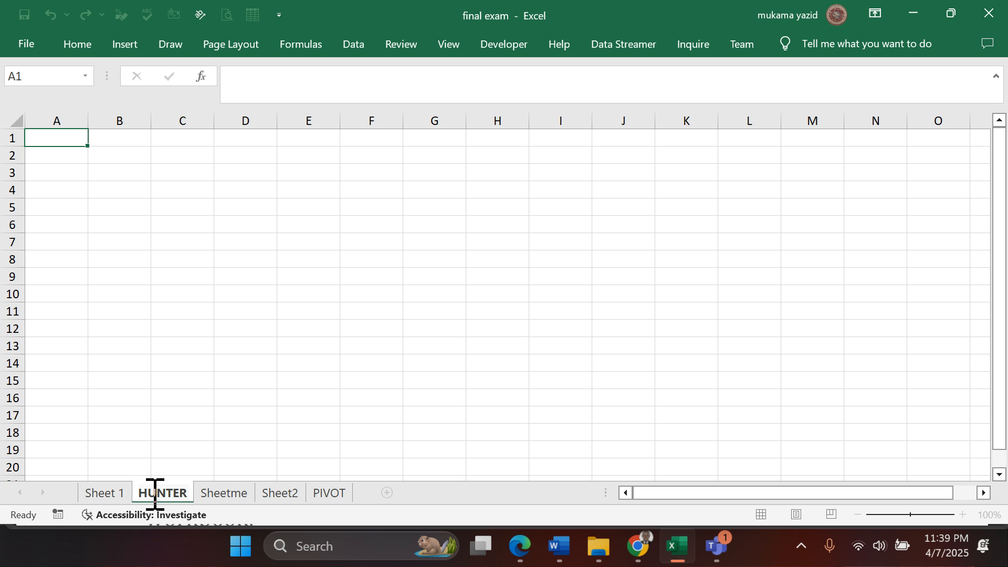
key("Return")
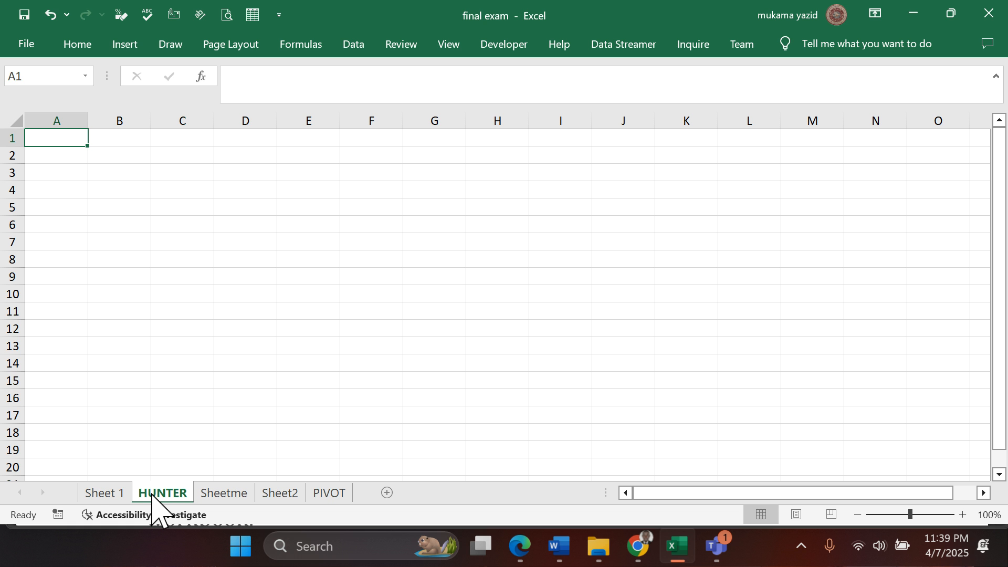
- Return to Sheet 1 and look through its leadership training table
left_click(99, 495)
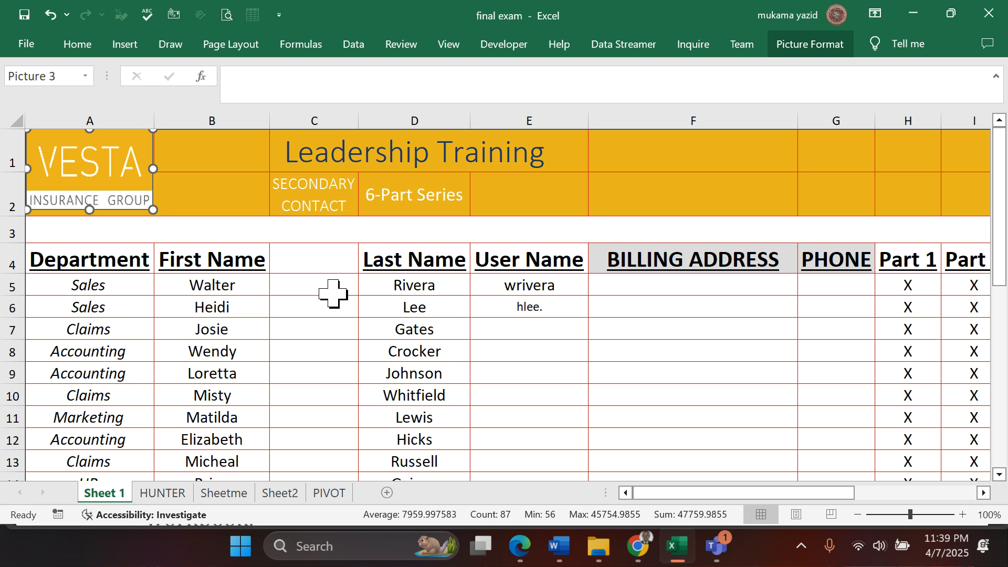
scroll(333, 294, "down", 2)
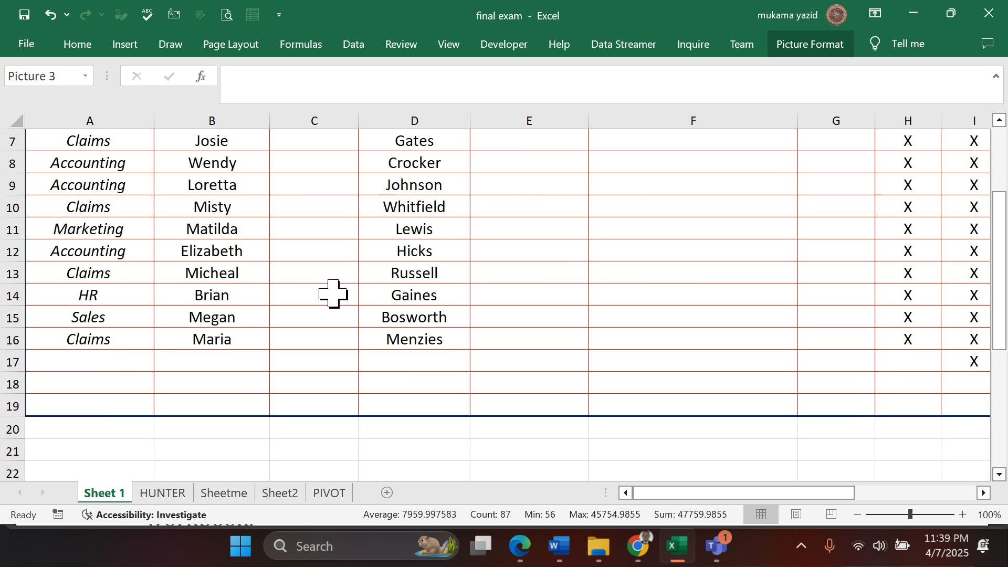
scroll(333, 294, "up", 2)
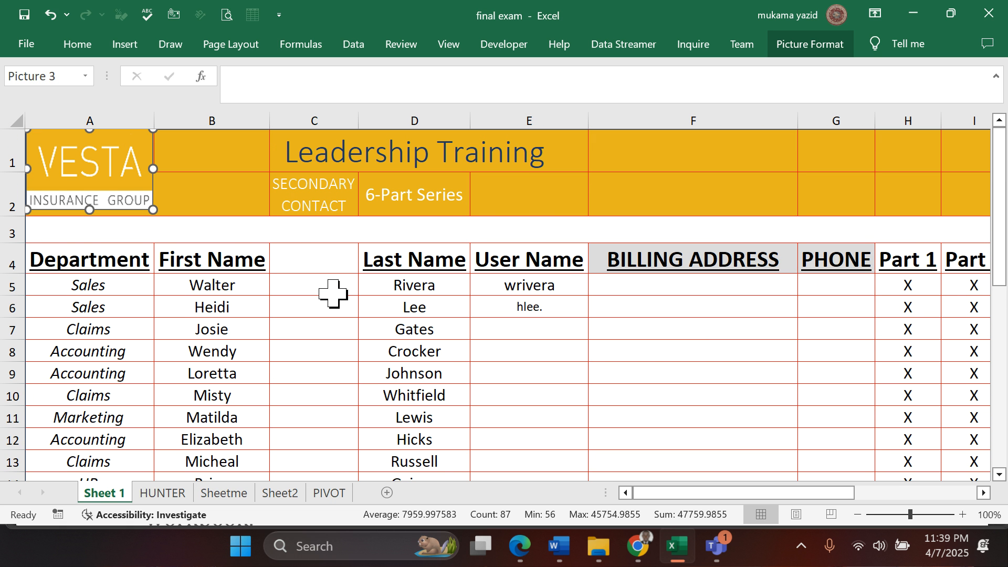
left_click(326, 333)
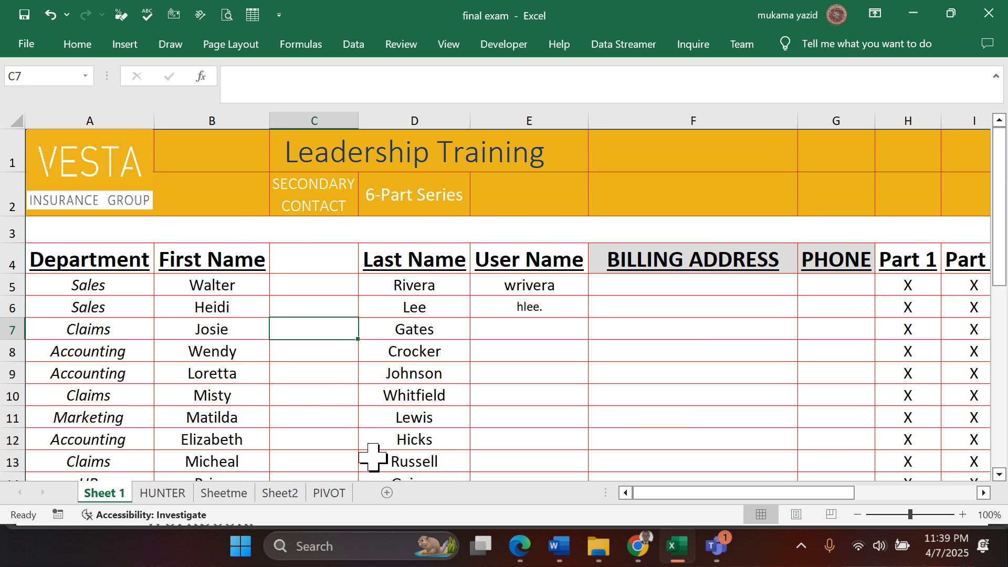
scroll(334, 467, "down", 1)
scroll(333, 467, "down", 1)
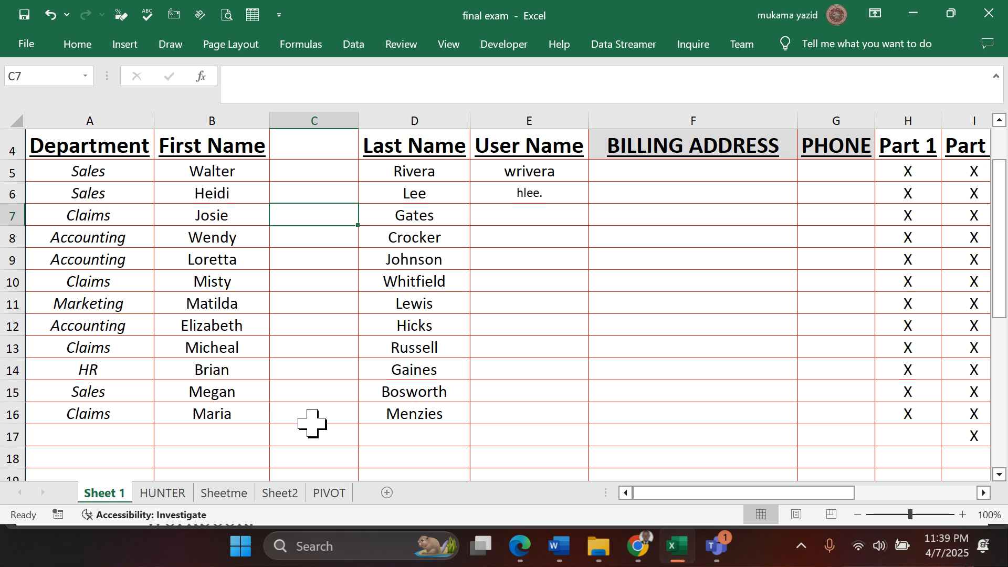
left_click(550, 369)
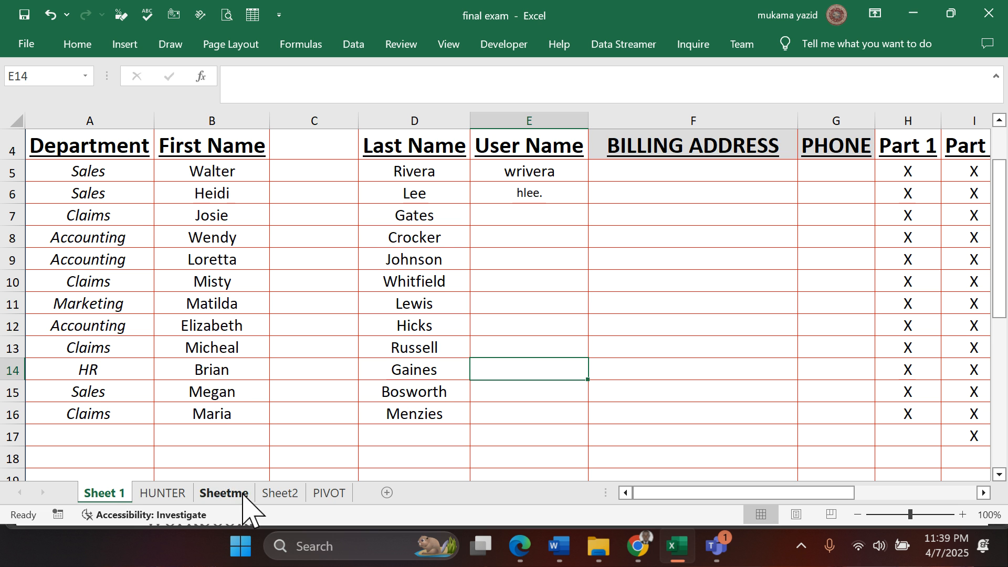
- Protect the workbook's structure without setting a password
left_click(410, 59)
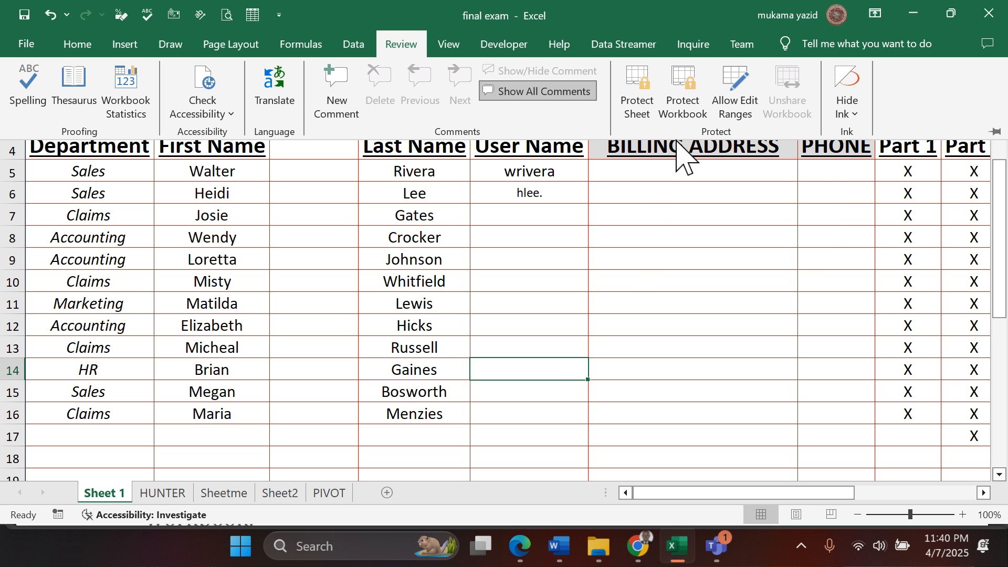
left_click(684, 110)
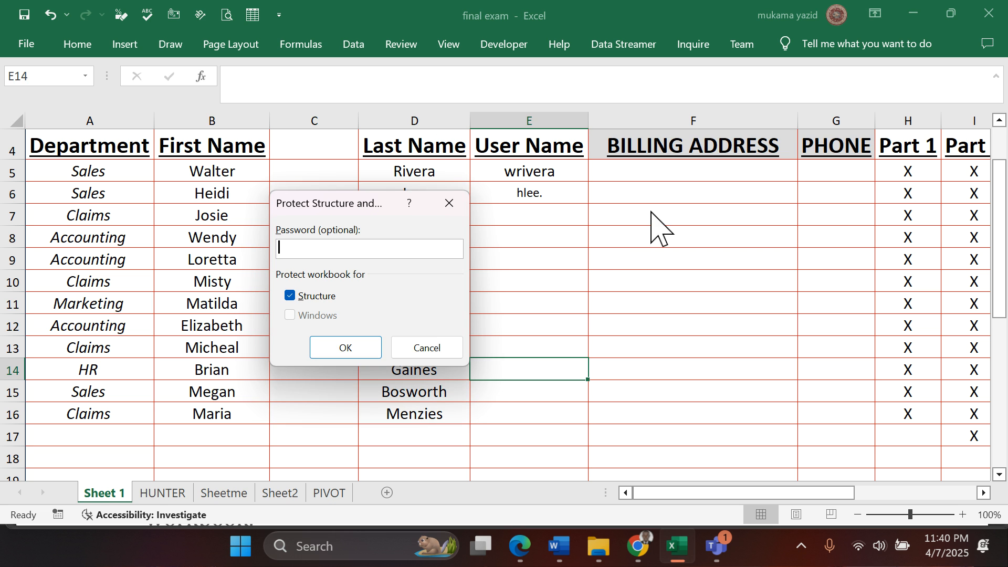
left_click(346, 344)
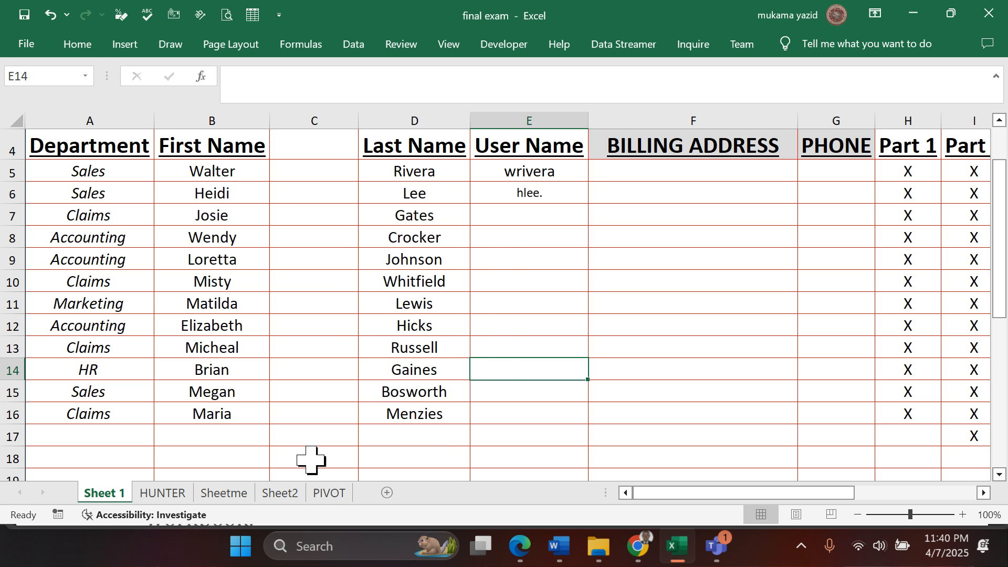
- Try to add a new worksheet under the workbook protection, and remove that protection
left_click(405, 46)
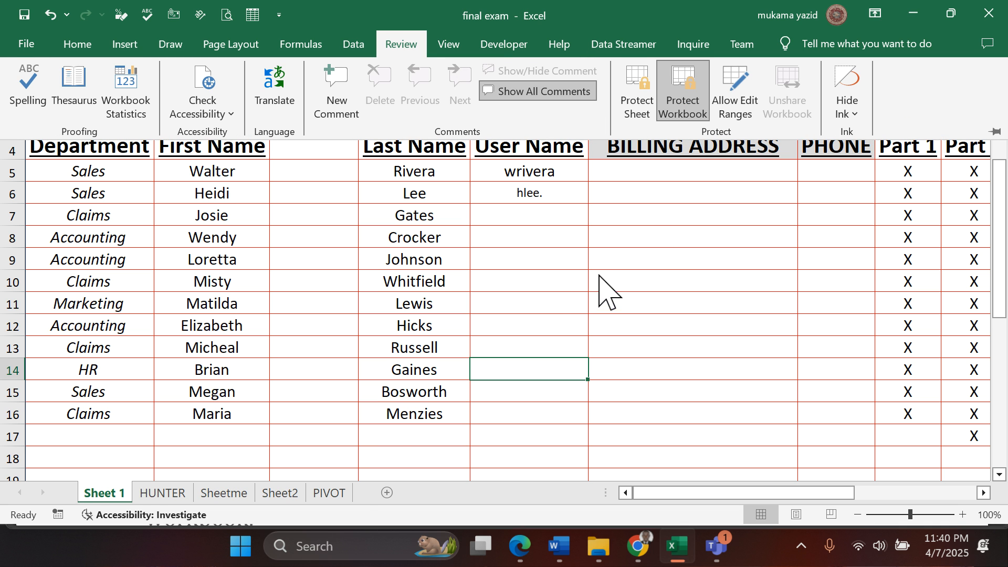
left_click(384, 492)
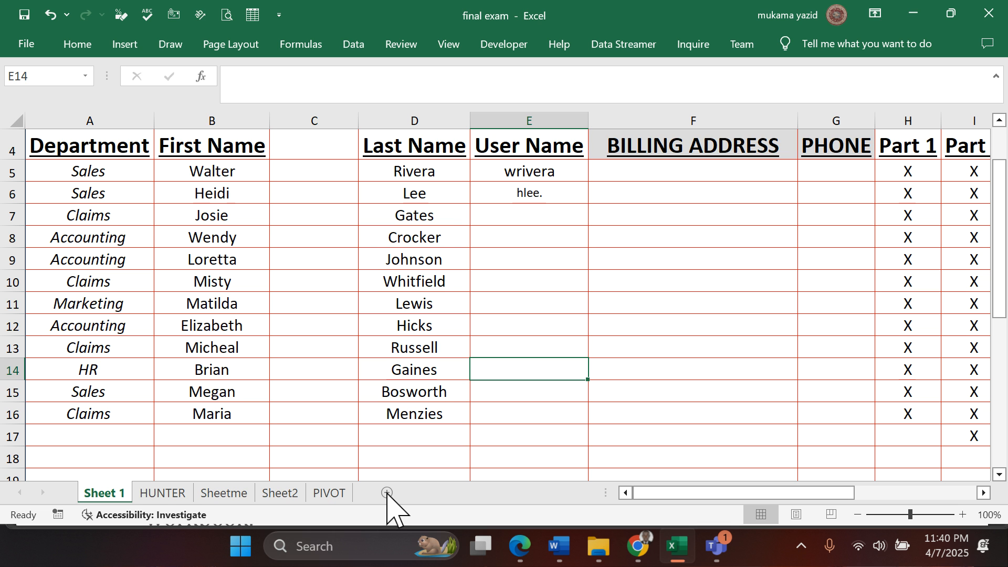
left_click(404, 47)
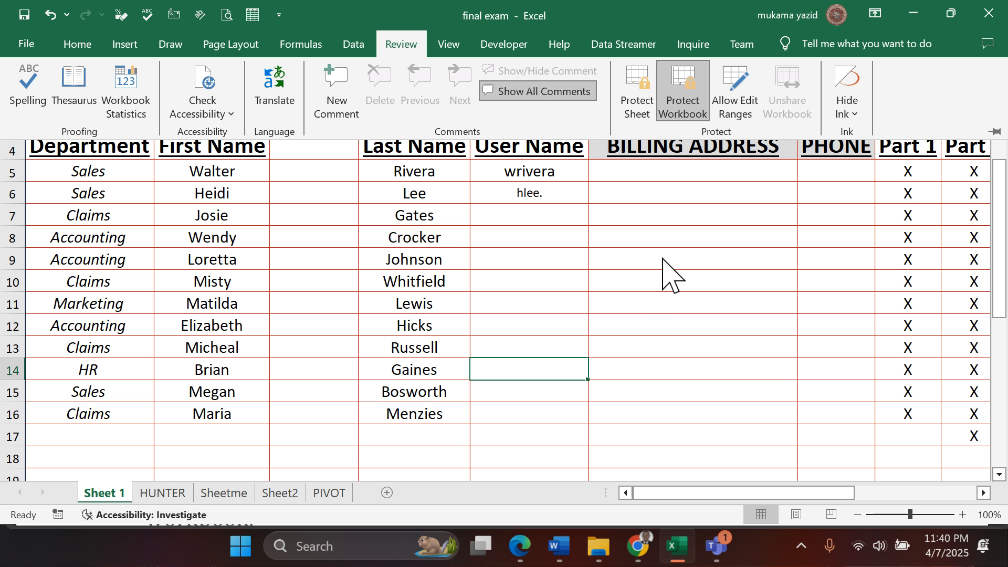
left_click(691, 103)
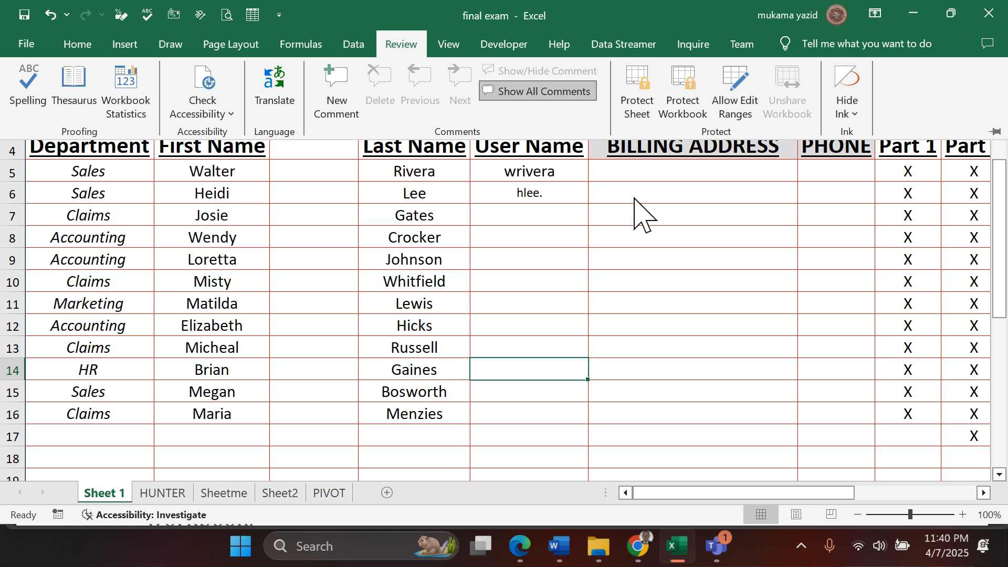
- Switch to the exam PDF in Edge and read questions 24 to 34 on the worksheet tasks
left_click(520, 546)
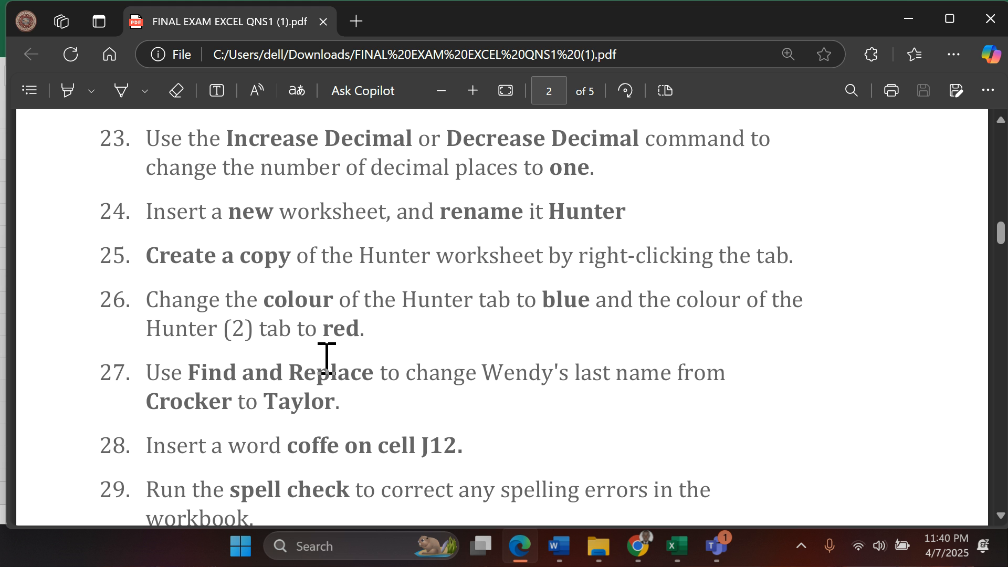
scroll(326, 359, "up", 2)
scroll(326, 359, "down", 3)
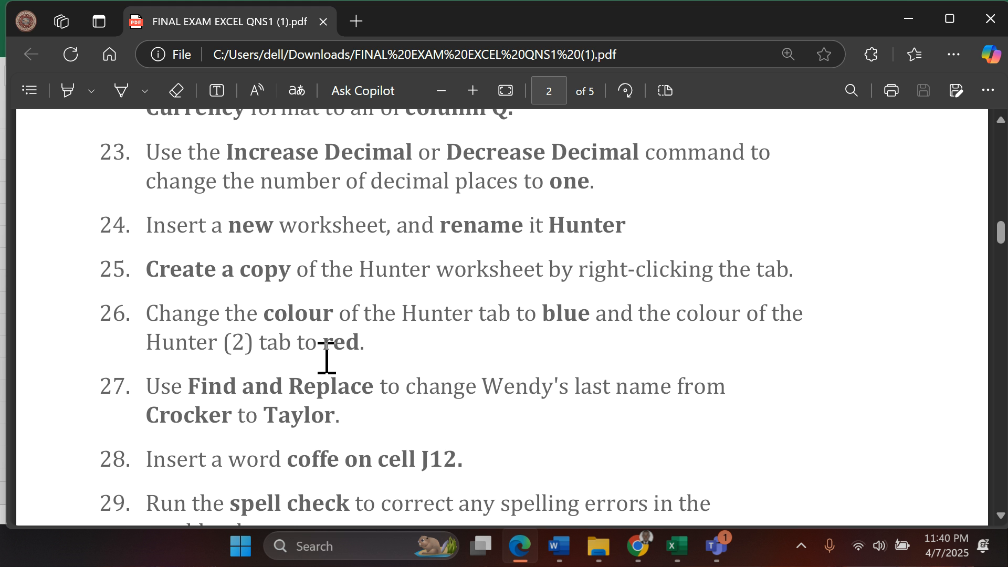
scroll(326, 359, "down", 3)
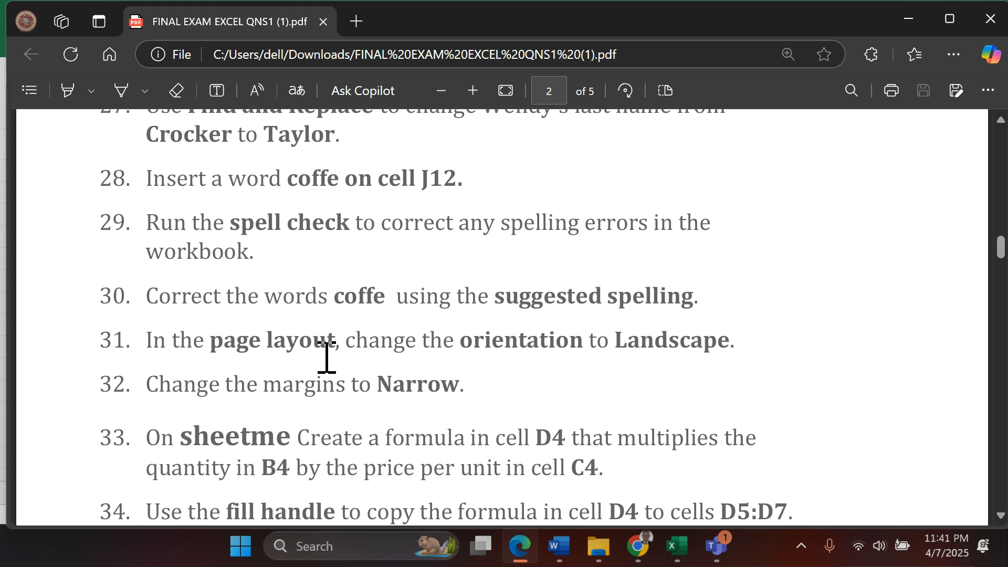
scroll(327, 358, "up", 2)
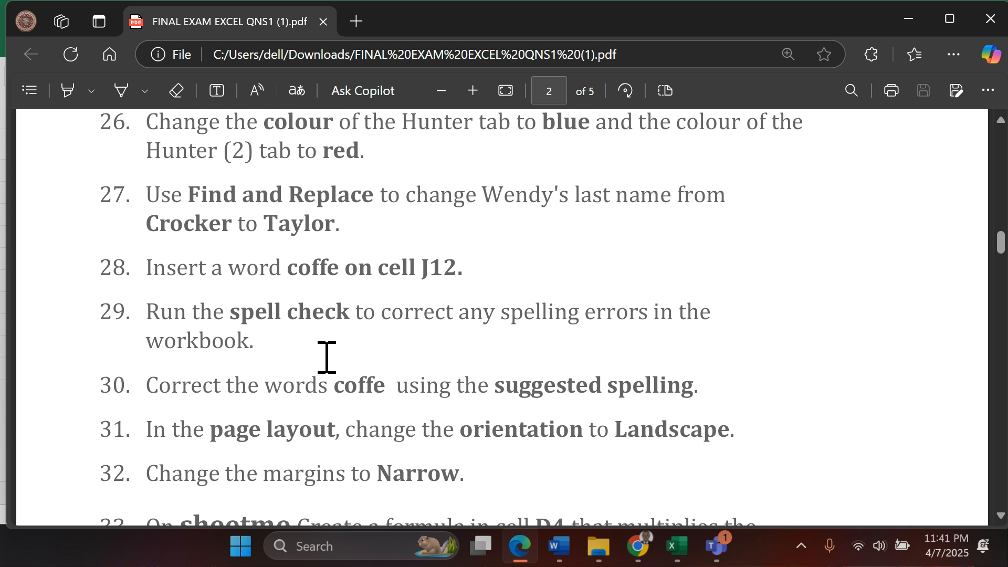
scroll(324, 358, "up", 3)
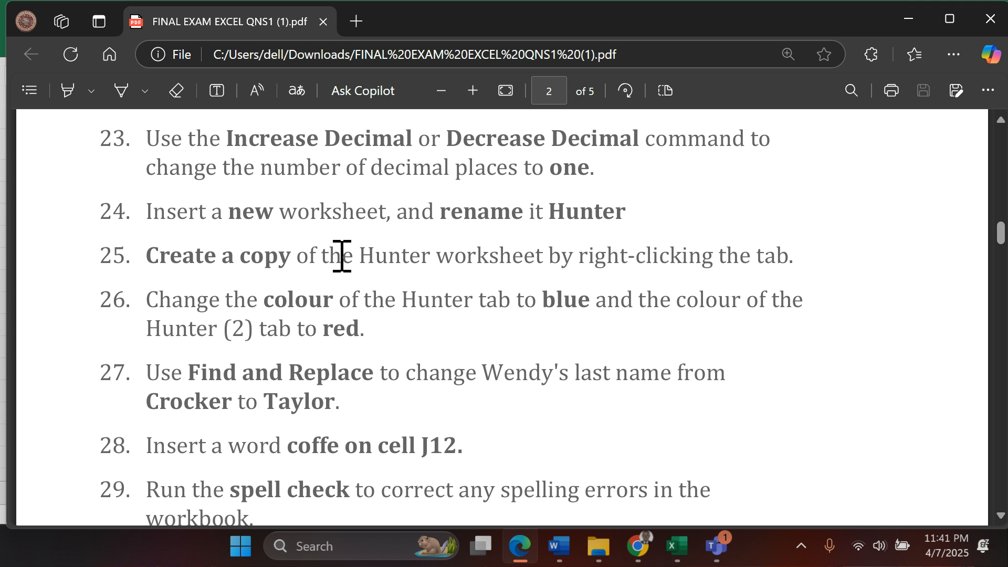
- Switch back to Excel and duplicate the HUNTER worksheet directly to the end of the sheets, after PIVOT
left_click(676, 546)
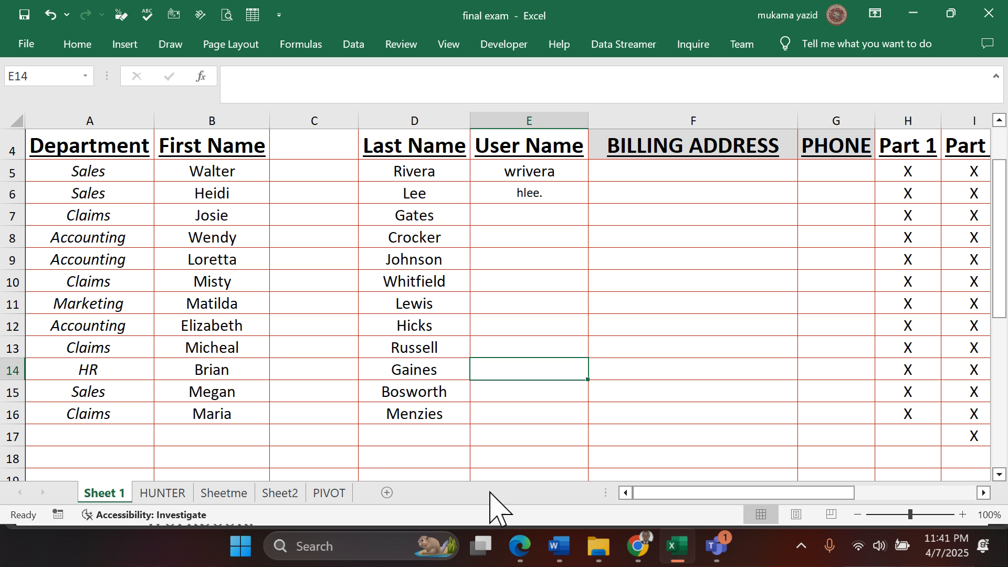
left_click(162, 494)
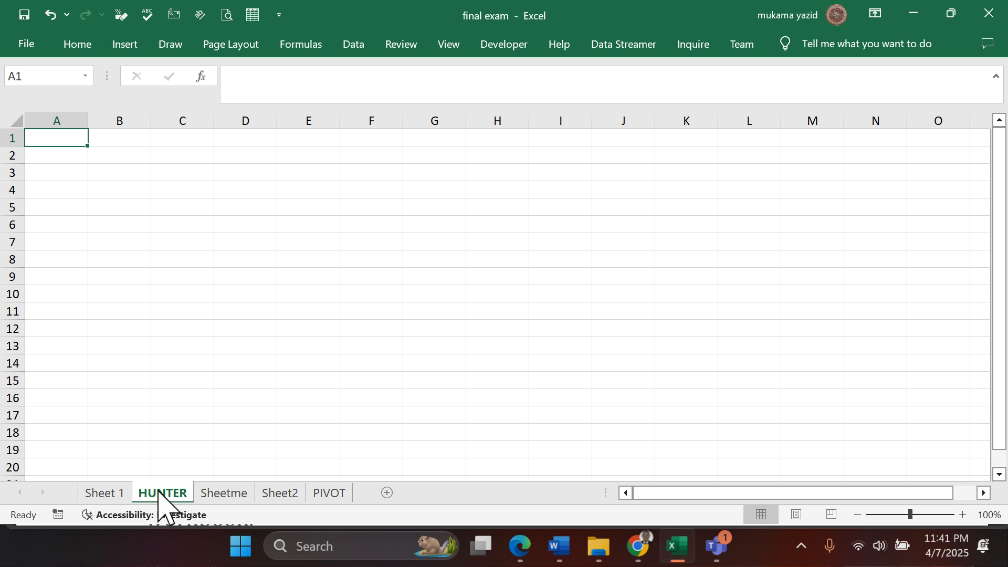
left_click_drag(160, 493, 161, 495)
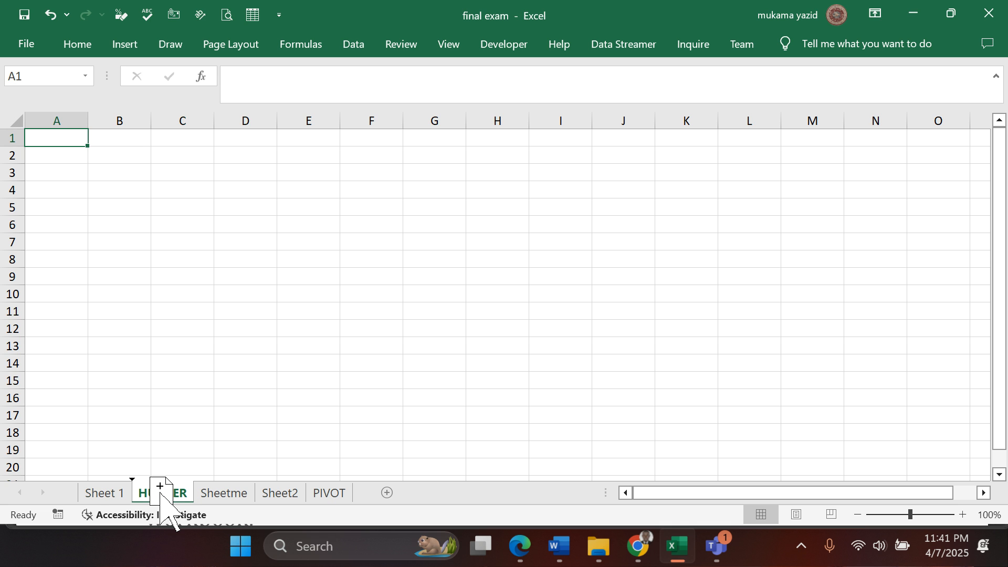
mouse_move(161, 493)
left_mouse_down()
mouse_move(214, 498)
mouse_move(176, 491)
mouse_move(196, 473)
mouse_move(380, 495)
left_mouse_up()
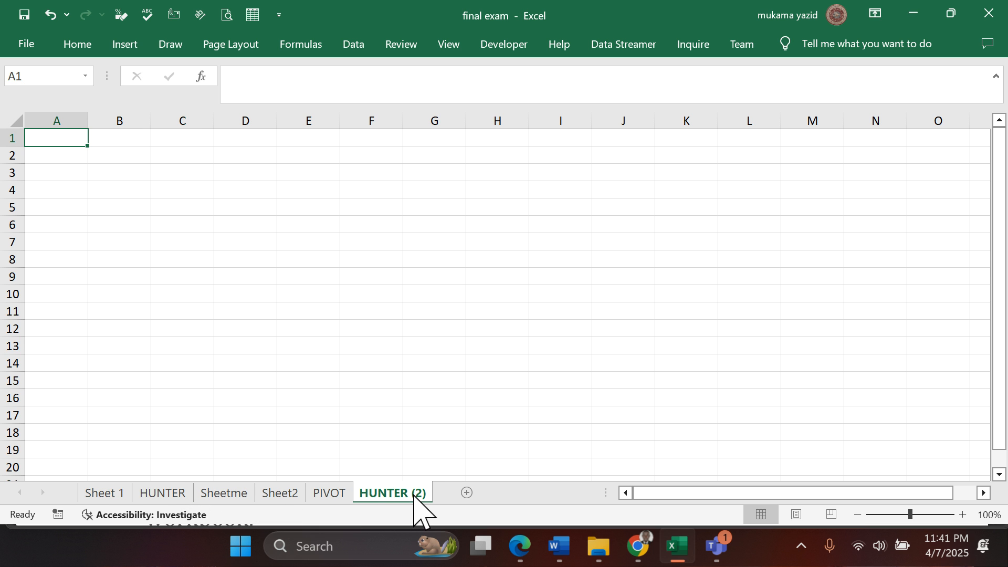
- Compare HUNTER with its copy and delete the HUNTER (2) worksheet
right_click(394, 496)
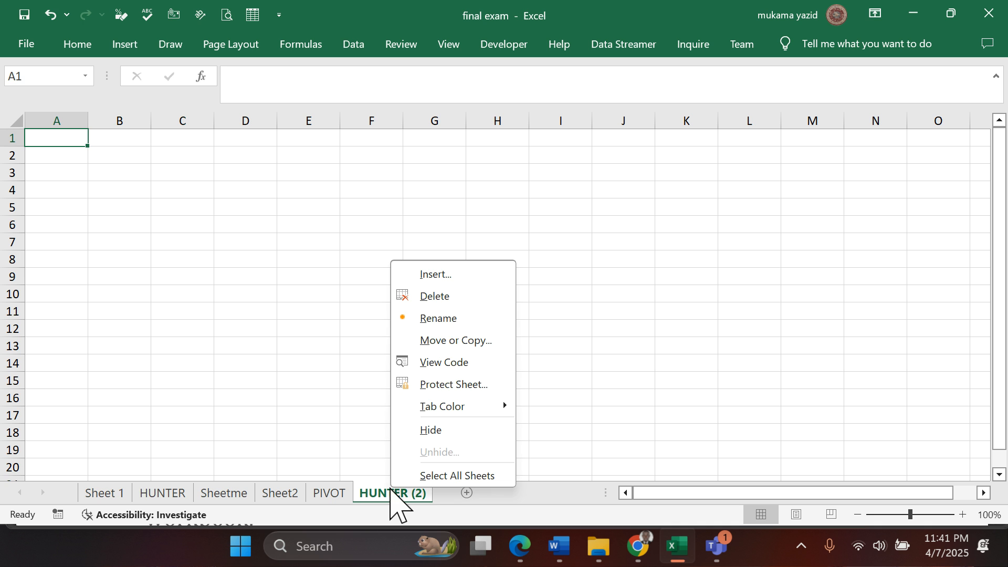
left_click(438, 318)
left_click(167, 496)
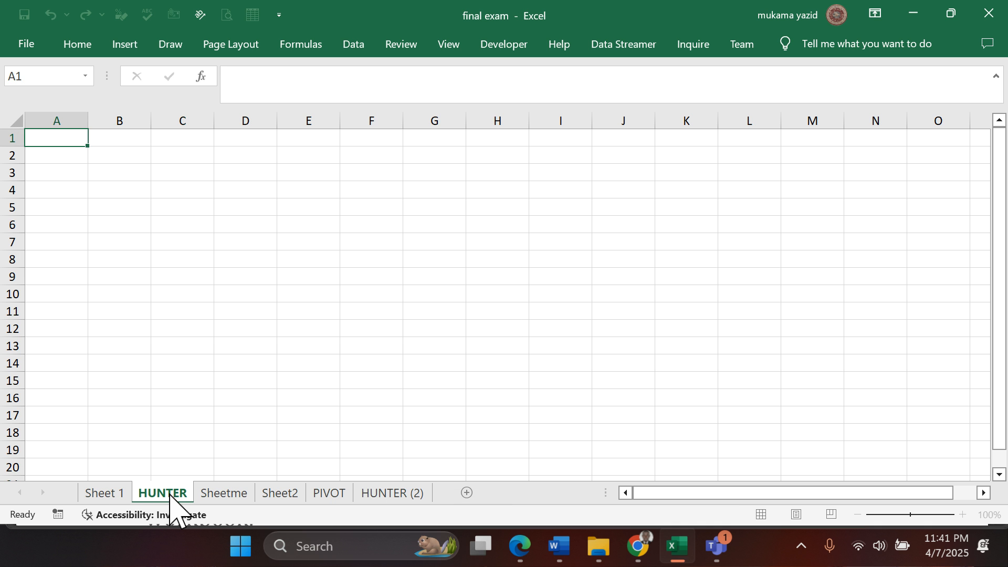
left_click(374, 496)
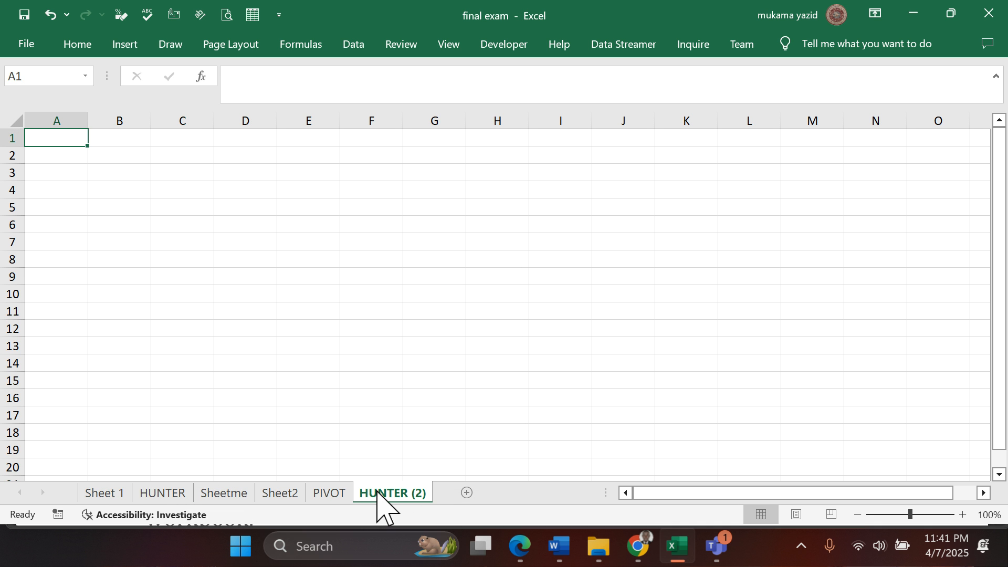
right_click(377, 492)
left_click(423, 301)
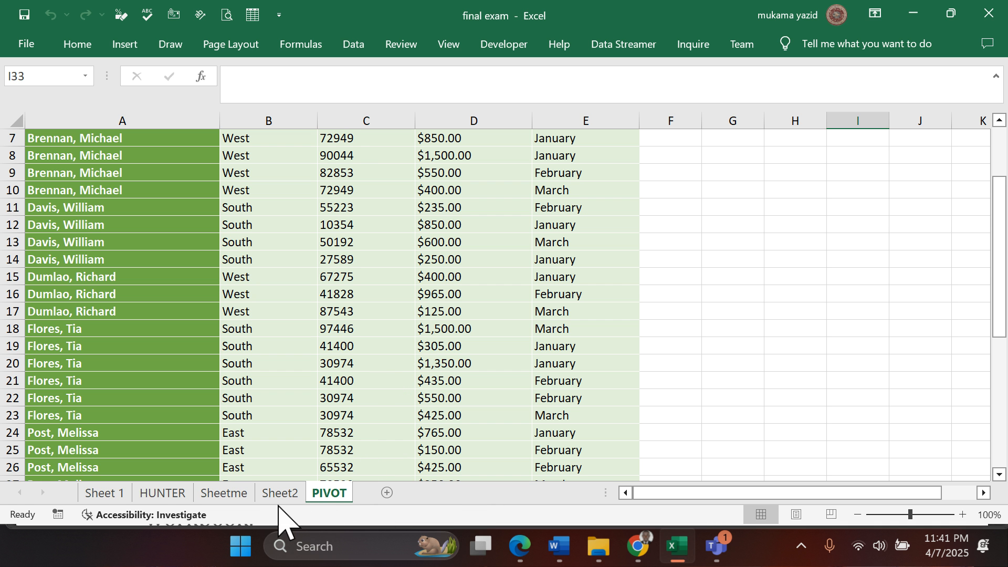
- Create a copy of the HUNTER worksheet with Move or Copy, and place the copy directly after HUNTER
left_click(162, 498)
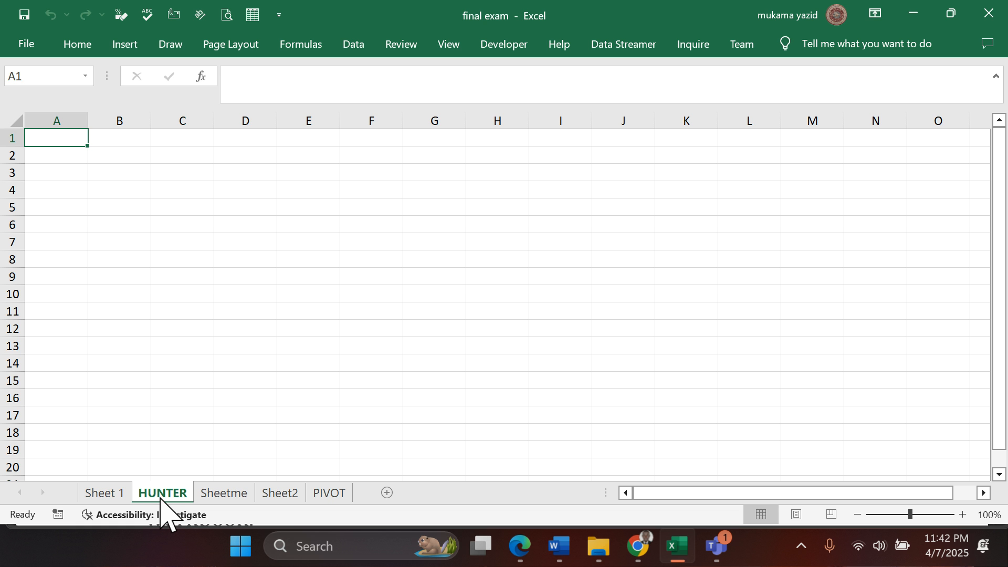
right_click(165, 499)
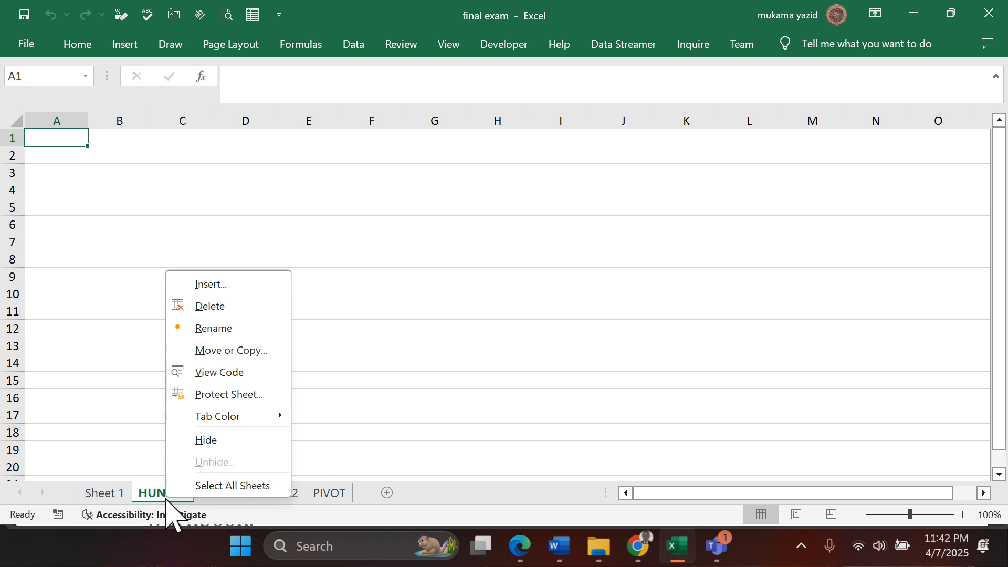
left_click(215, 350)
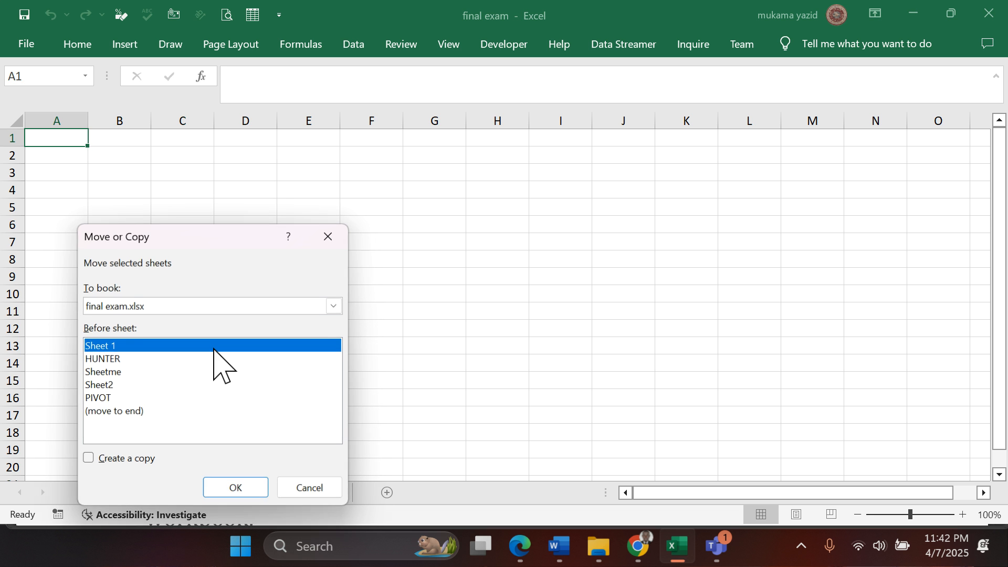
left_click(87, 458)
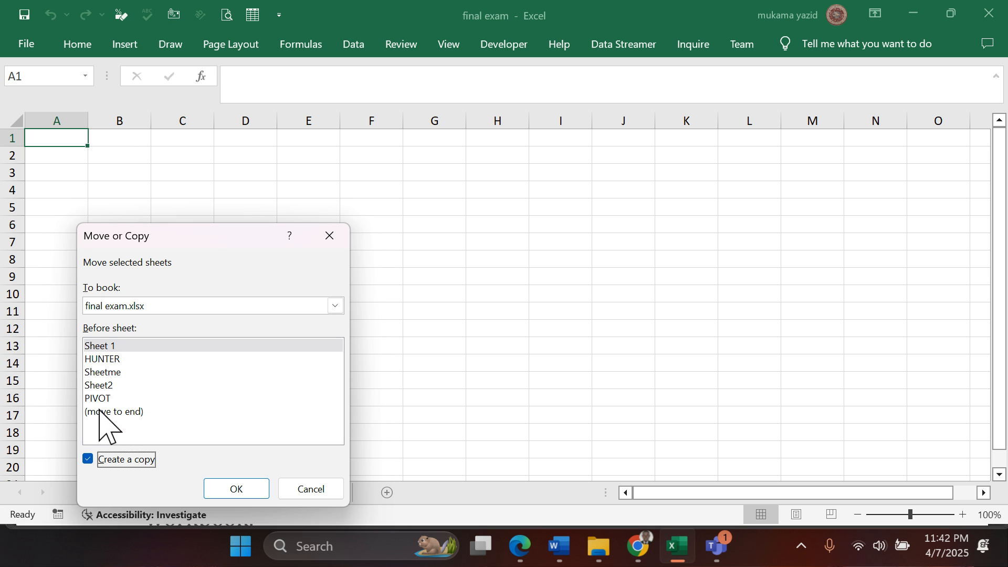
left_click(110, 359)
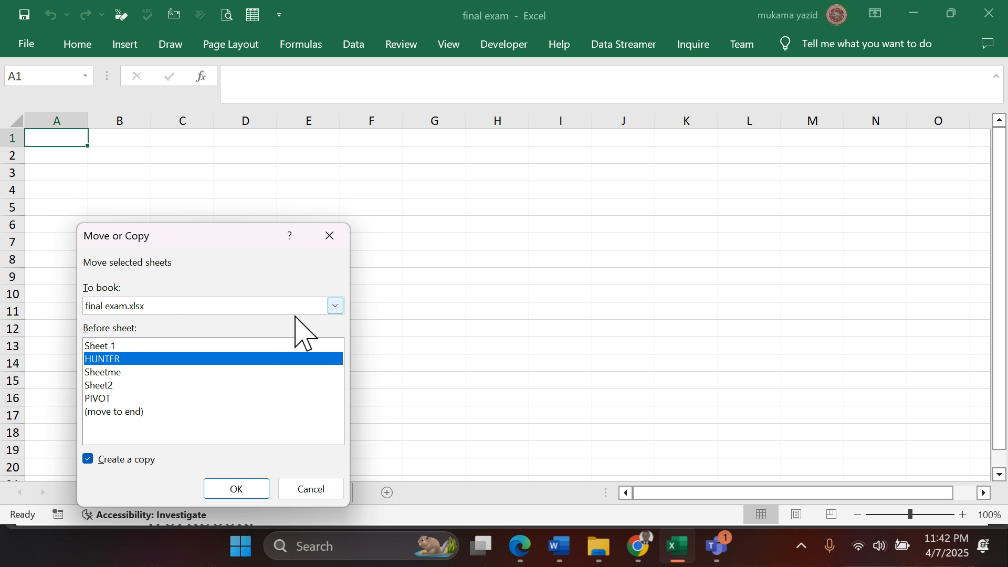
left_click(234, 490)
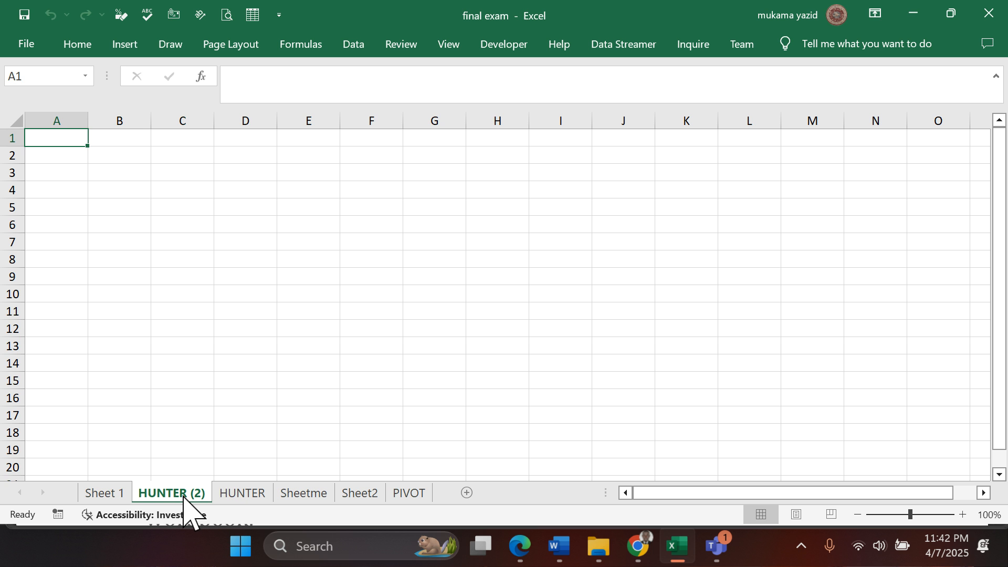
mouse_move(183, 496)
left_mouse_down()
mouse_move(185, 483)
mouse_move(275, 491)
left_mouse_up()
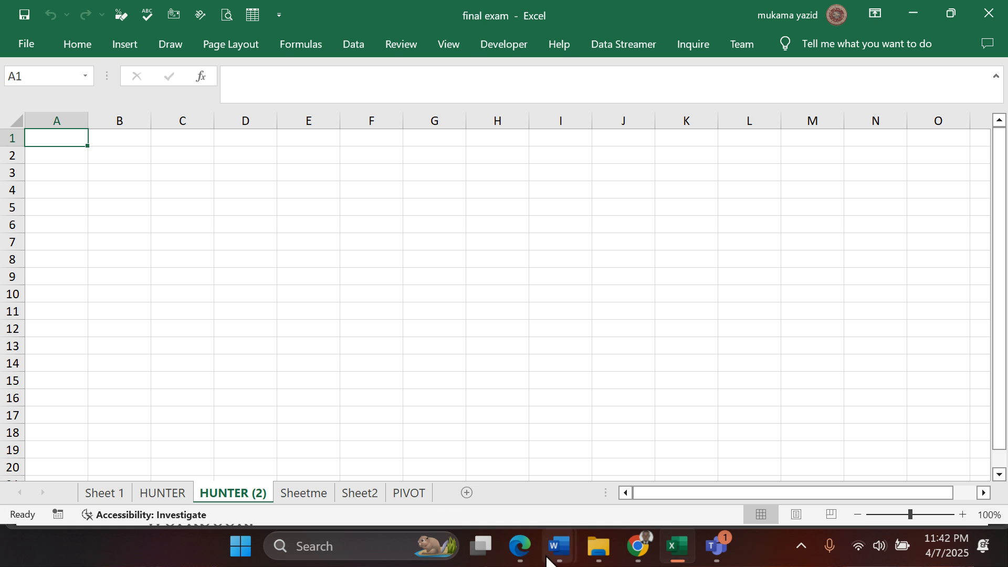
- Check question 26 in the exam PDF in Edge, return to Excel and set the HUNTER tab colour to dark blue
left_click(521, 549)
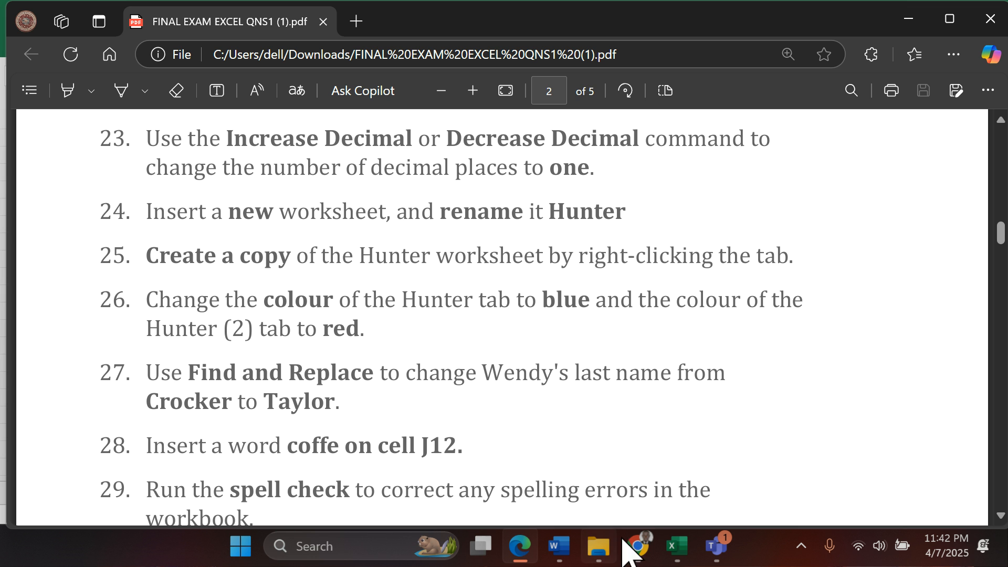
left_click(676, 546)
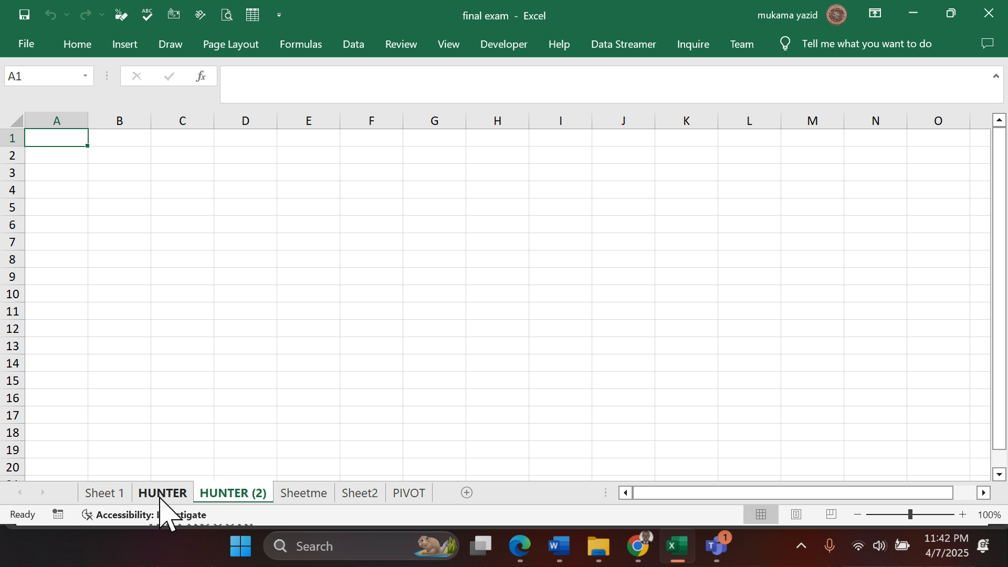
left_click(159, 495)
right_click(159, 496)
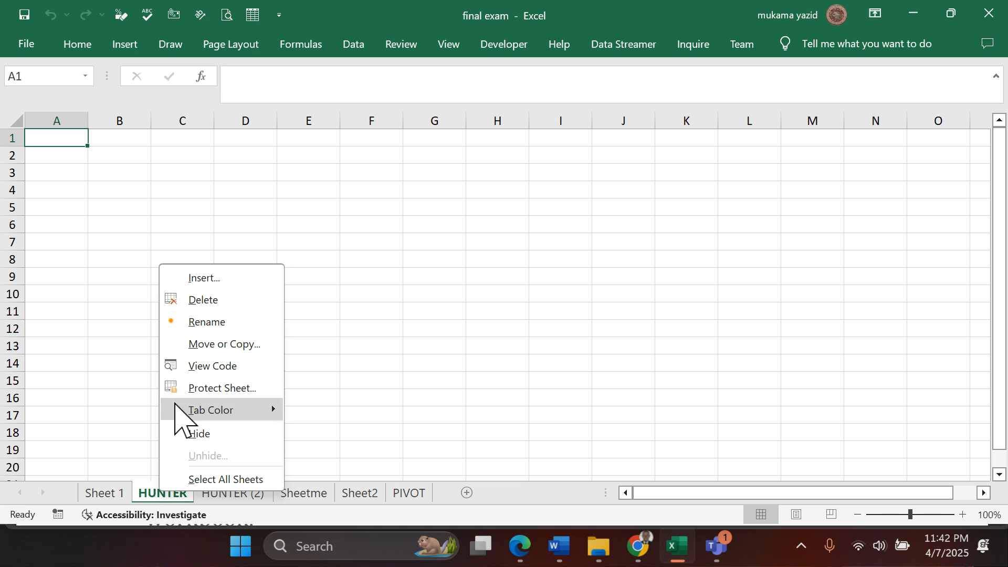
mouse_move(263, 410)
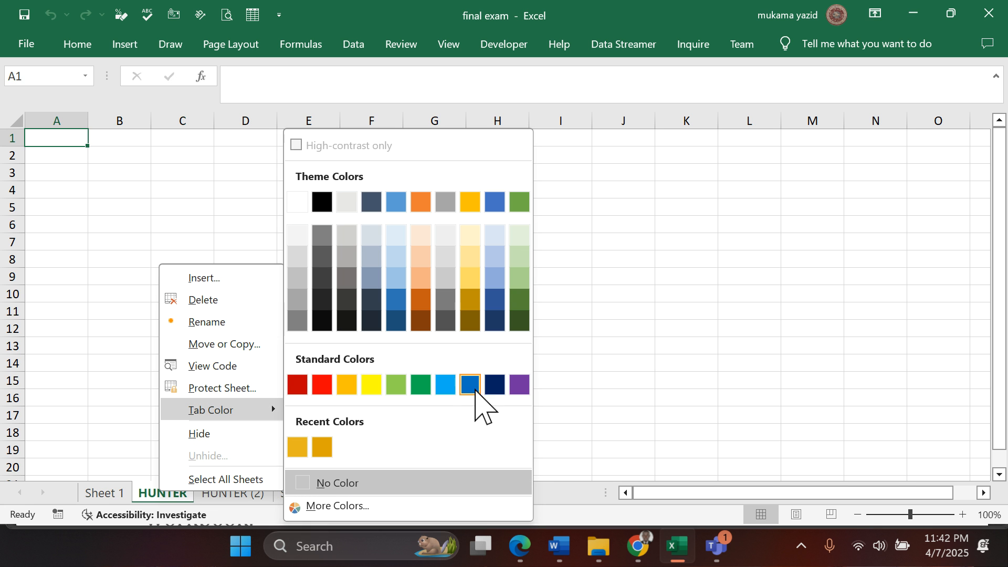
left_click(494, 385)
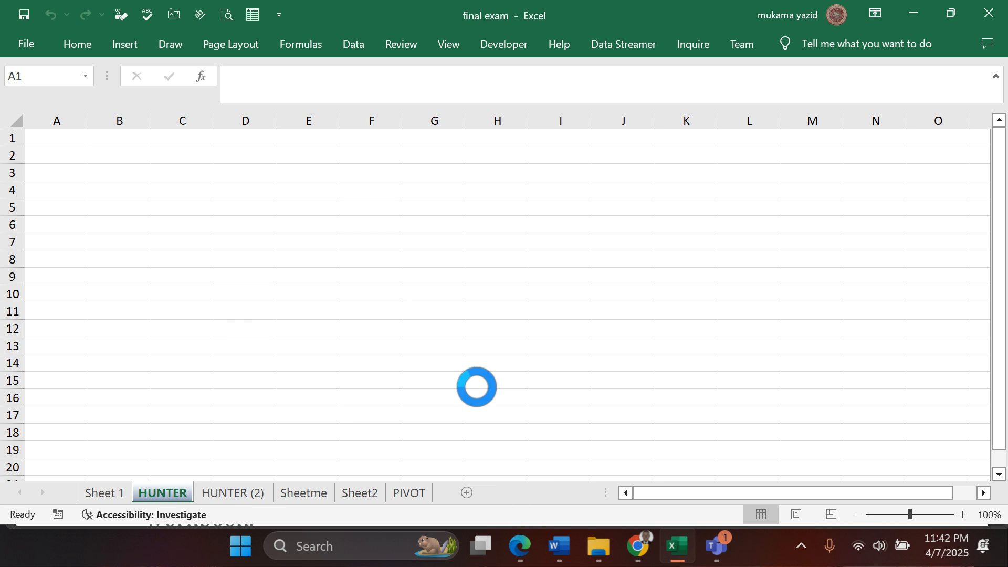
- Set the HUNTER (2) tab colour to red and open the Sheetme worksheet
left_click(225, 493)
right_click(224, 492)
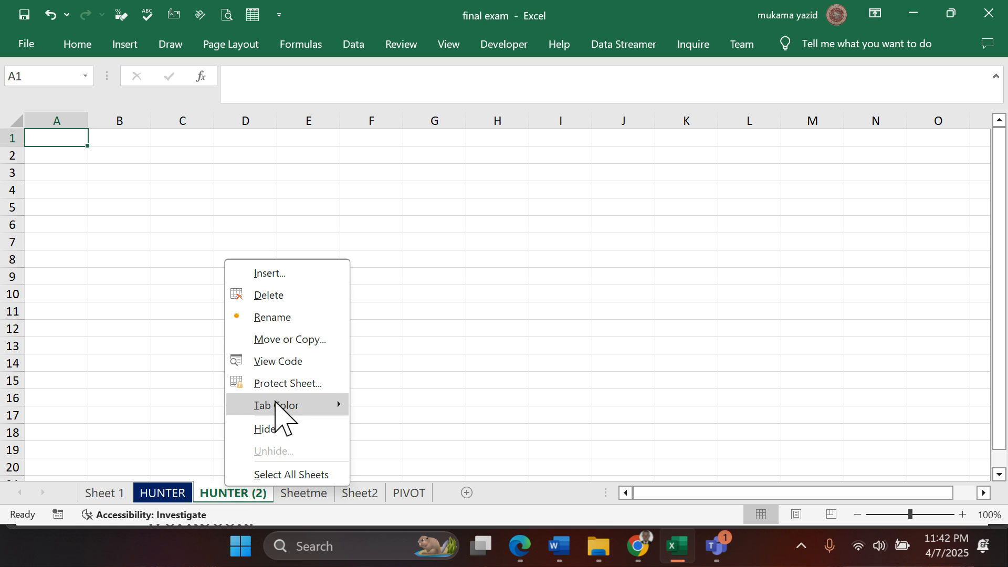
mouse_move(309, 407)
left_click(388, 385)
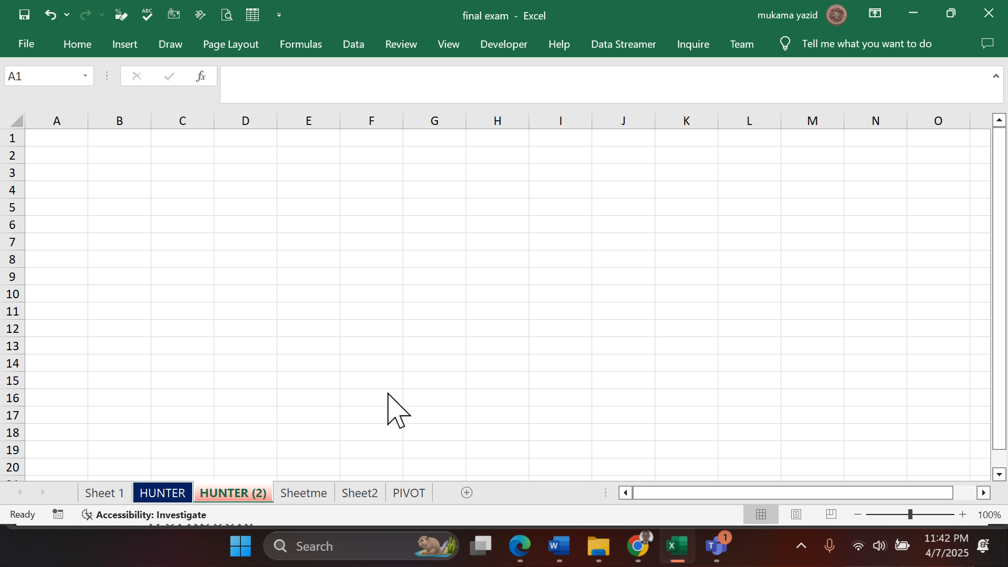
left_click(469, 398)
left_click(303, 493)
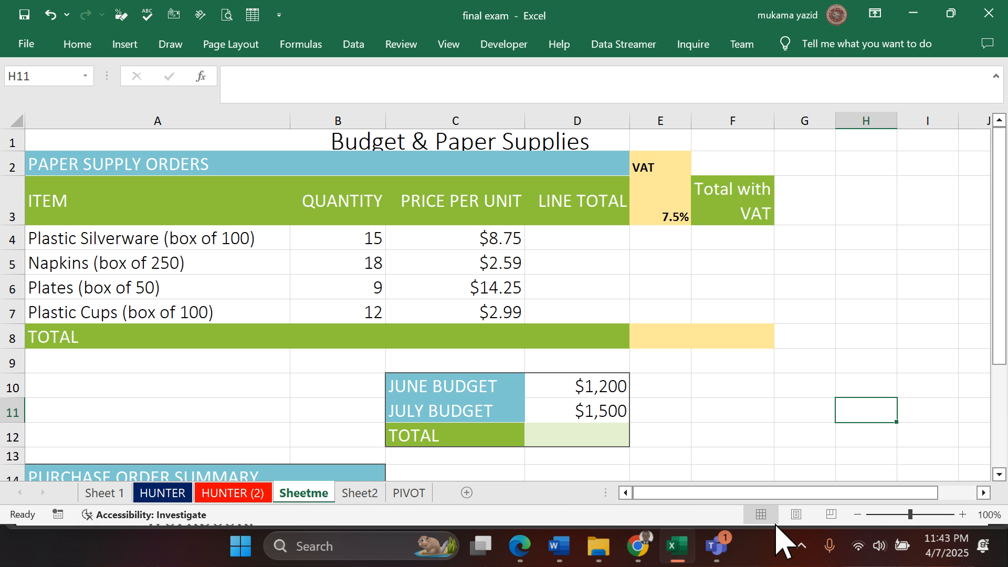
- Read question 27 in the exam PDF in Edge, copy the last name to replace, and return to Sheet 1 in Excel
left_click(528, 547)
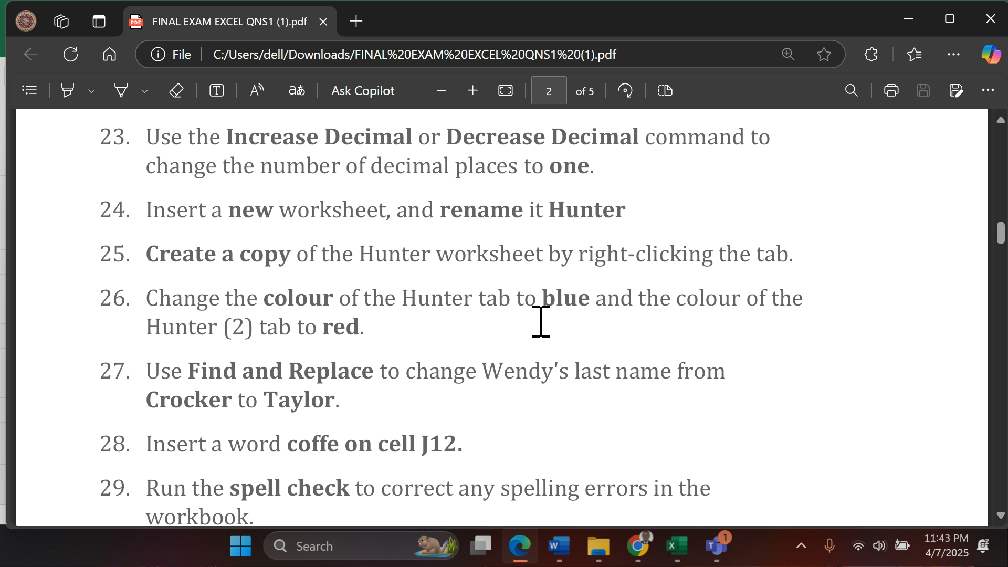
scroll(538, 320, "down", 2)
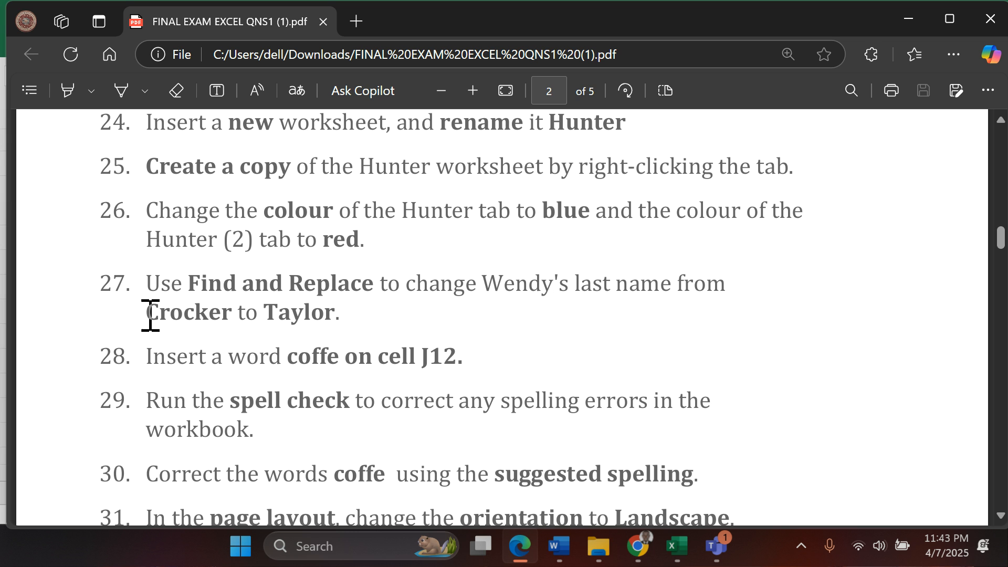
left_click_drag(149, 315, 228, 312)
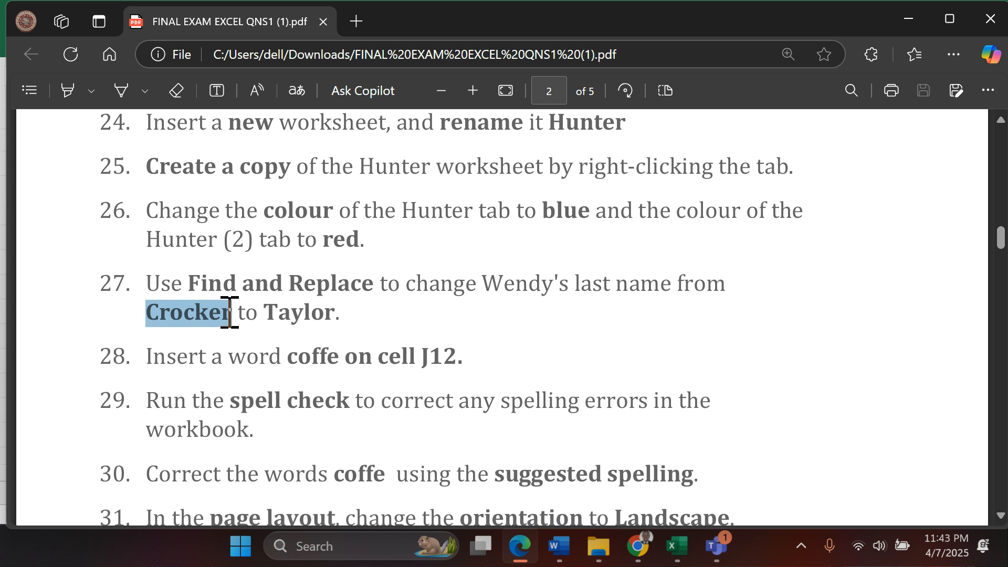
key("ctrl+c")
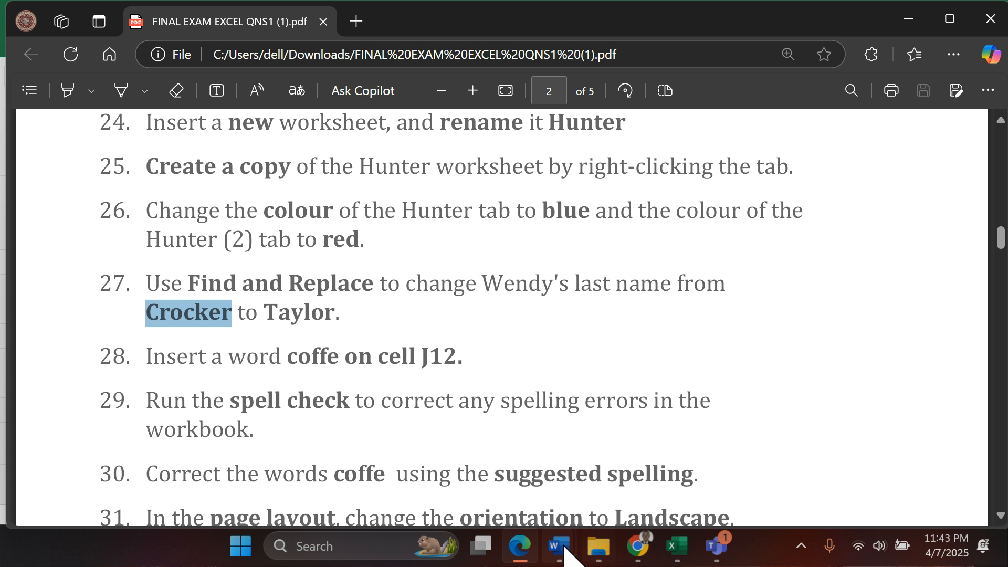
mouse_move(556, 547)
left_click(677, 547)
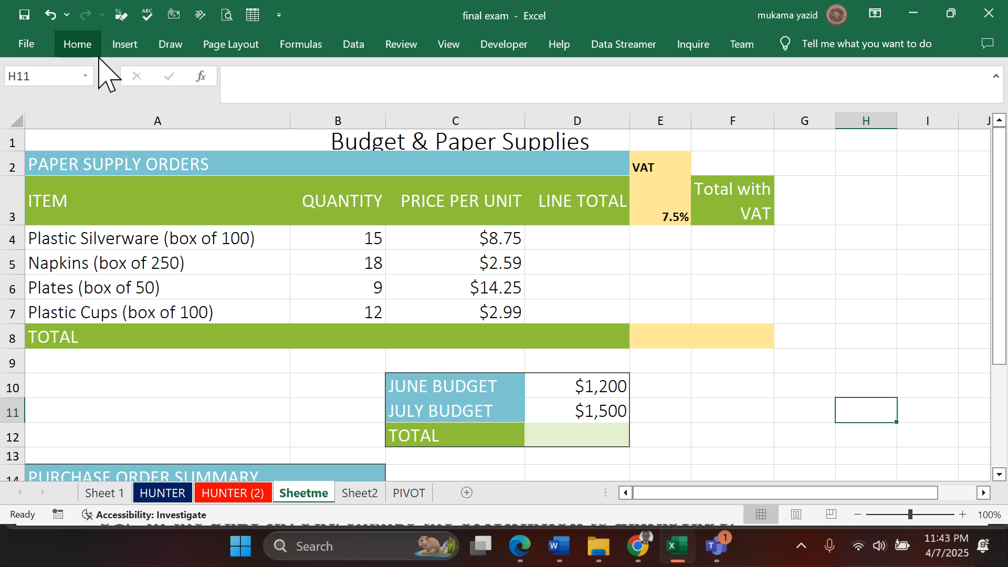
left_click(105, 493)
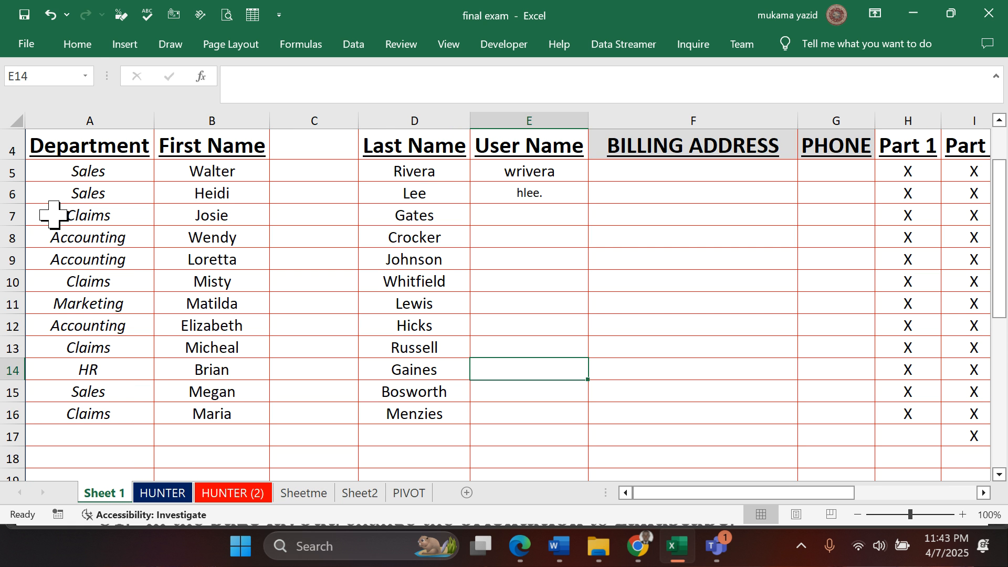
- Start Find and Replace on Sheet 1 and enter the copied last name as the text to find
left_click(79, 46)
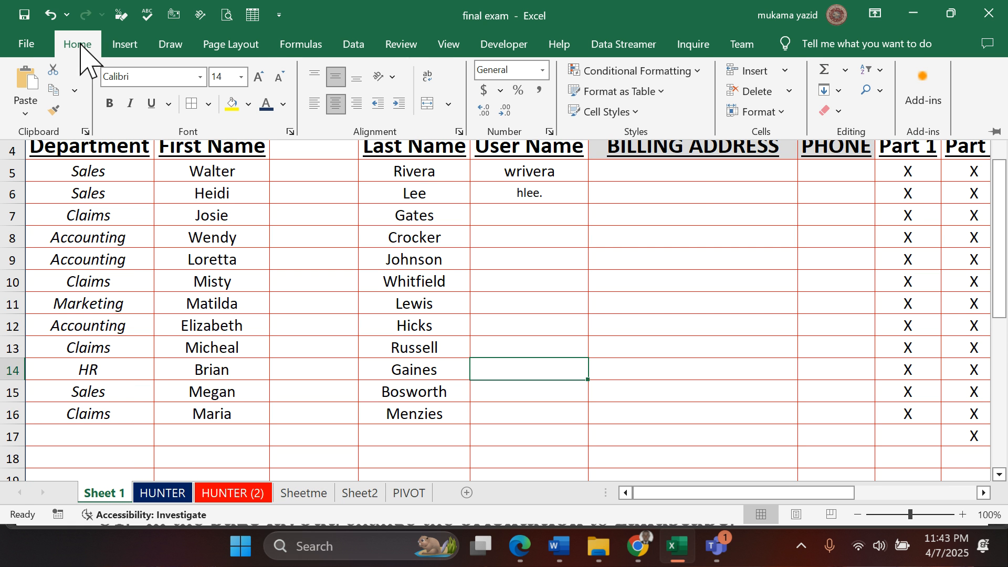
left_click(884, 87)
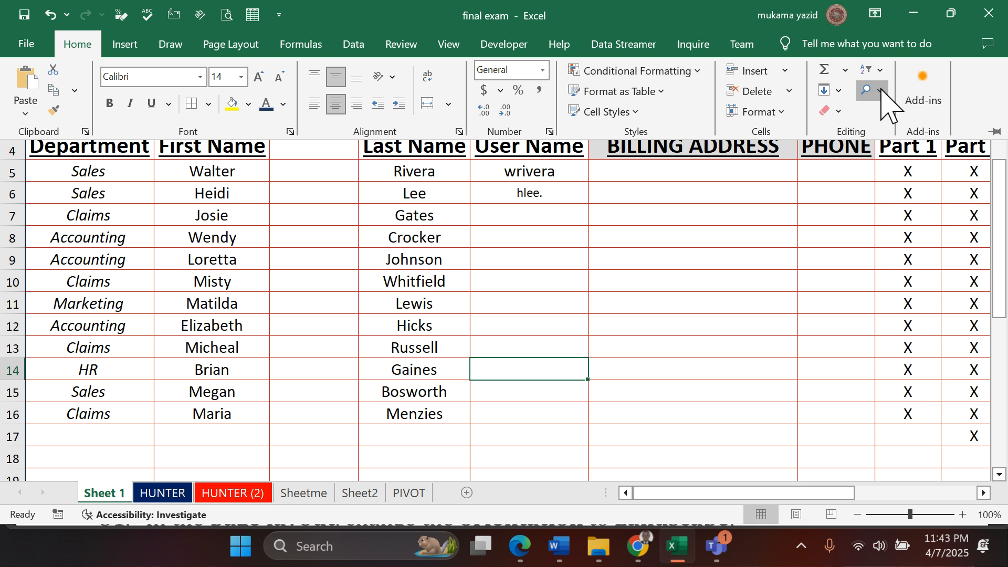
left_click(896, 140)
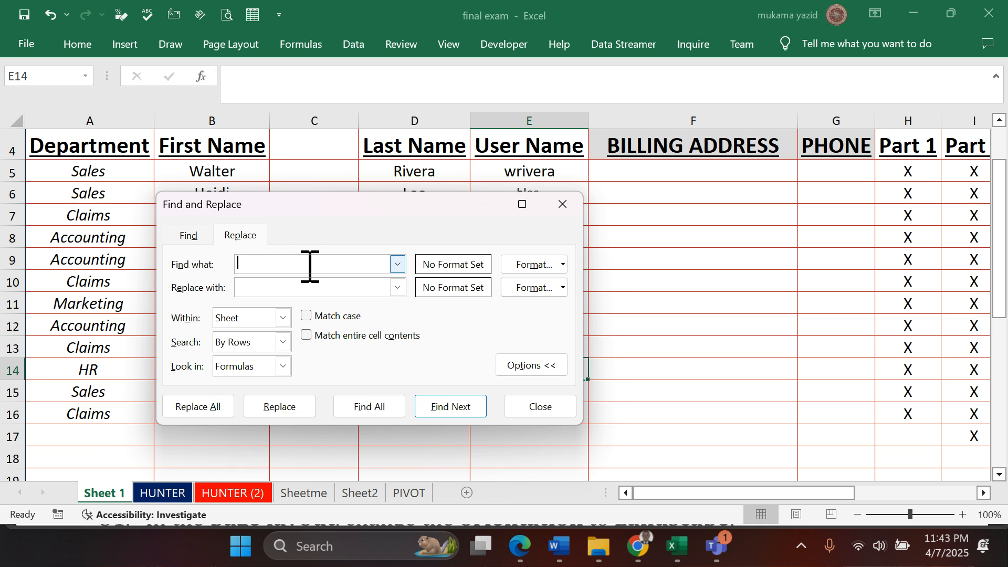
type("Crocker")
- Copy the new last name from question 27 in Edge and enter it as the replacement text in Excel
left_click(317, 286)
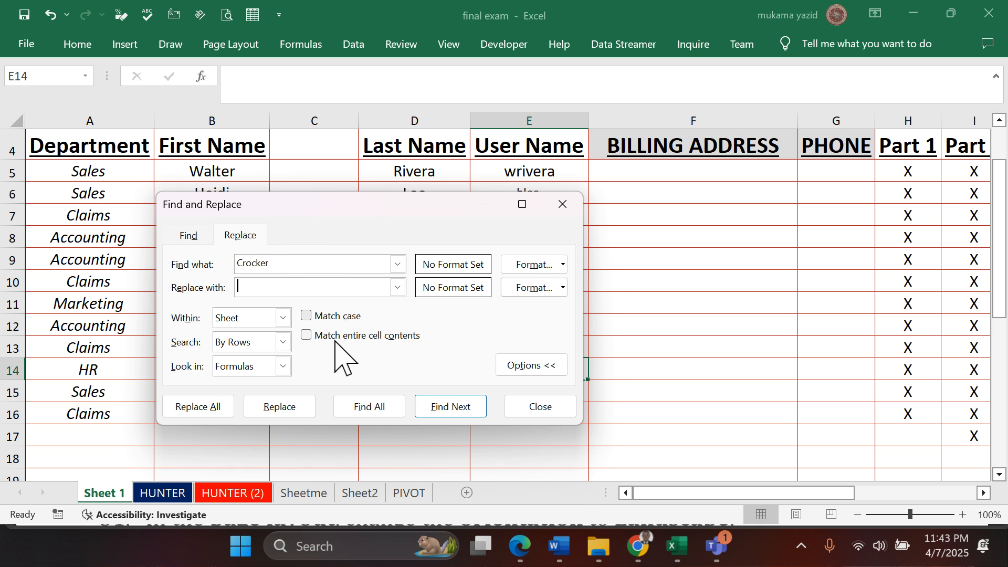
left_click(521, 547)
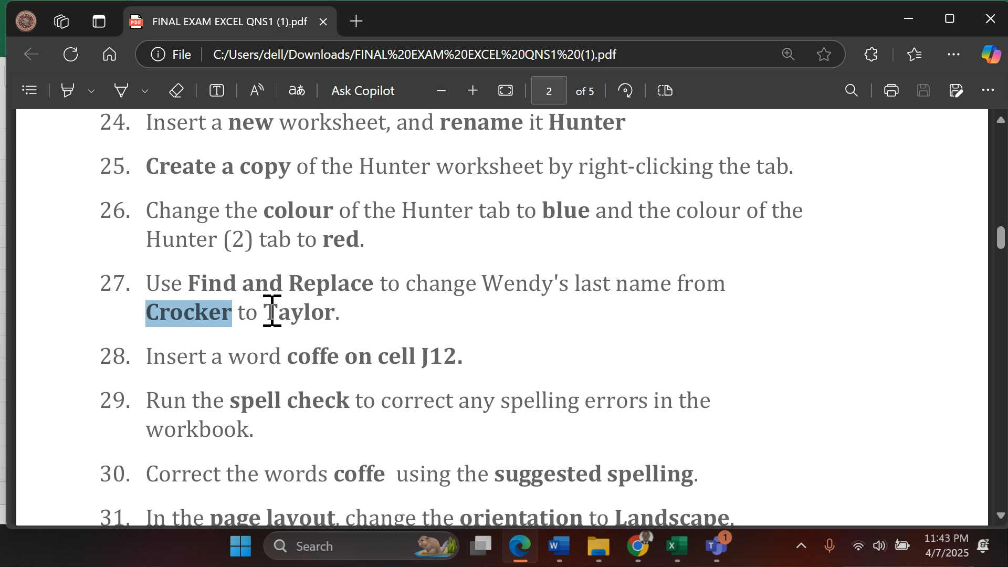
left_click_drag(268, 312, 345, 313)
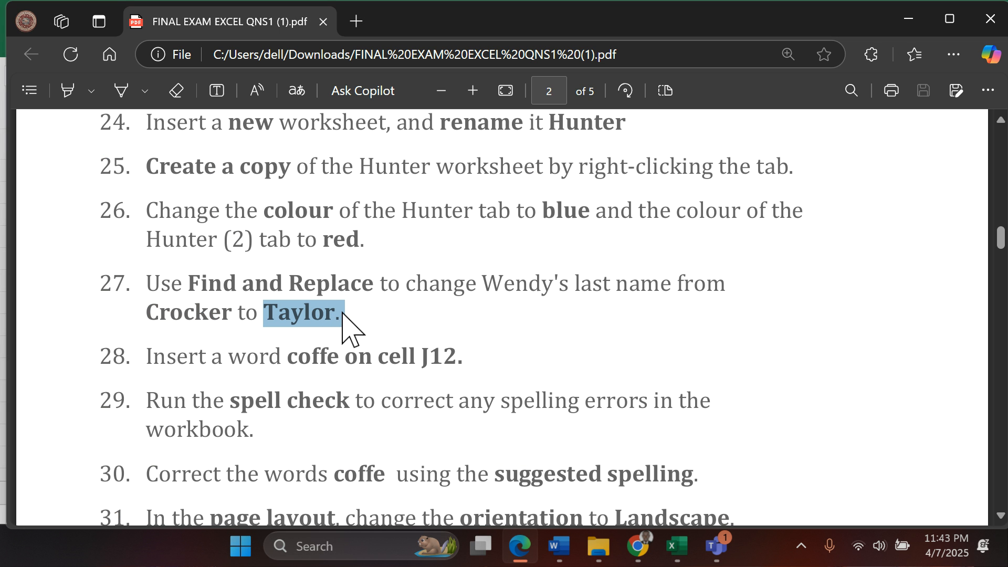
right_click(276, 315)
left_click(276, 312)
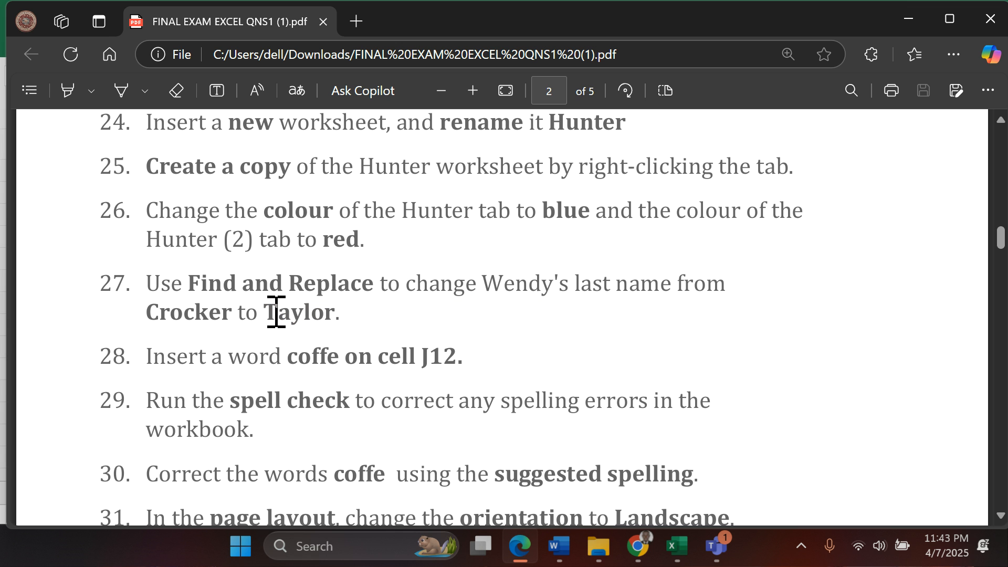
left_click_drag(263, 310, 330, 313)
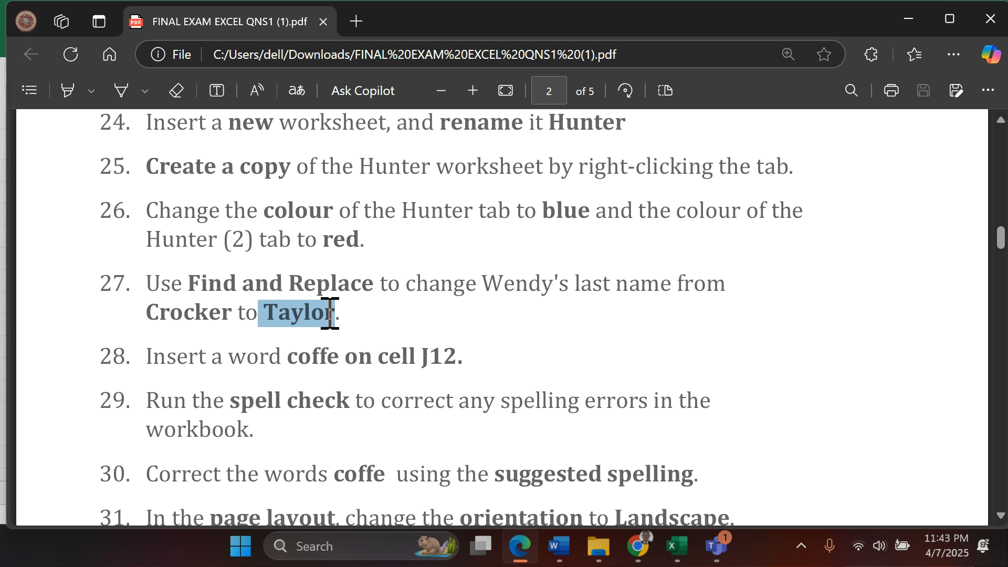
left_click(680, 546)
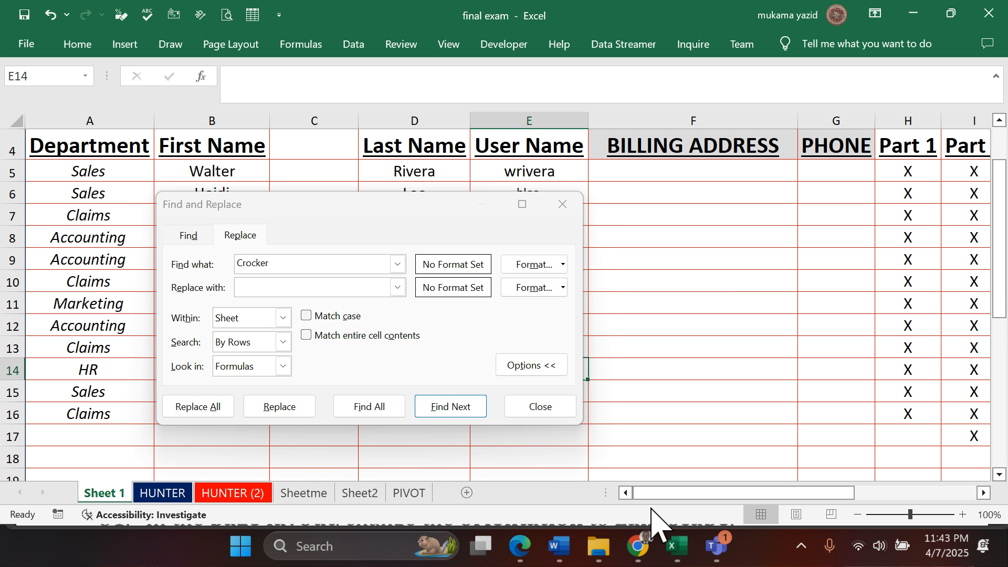
left_click(316, 295)
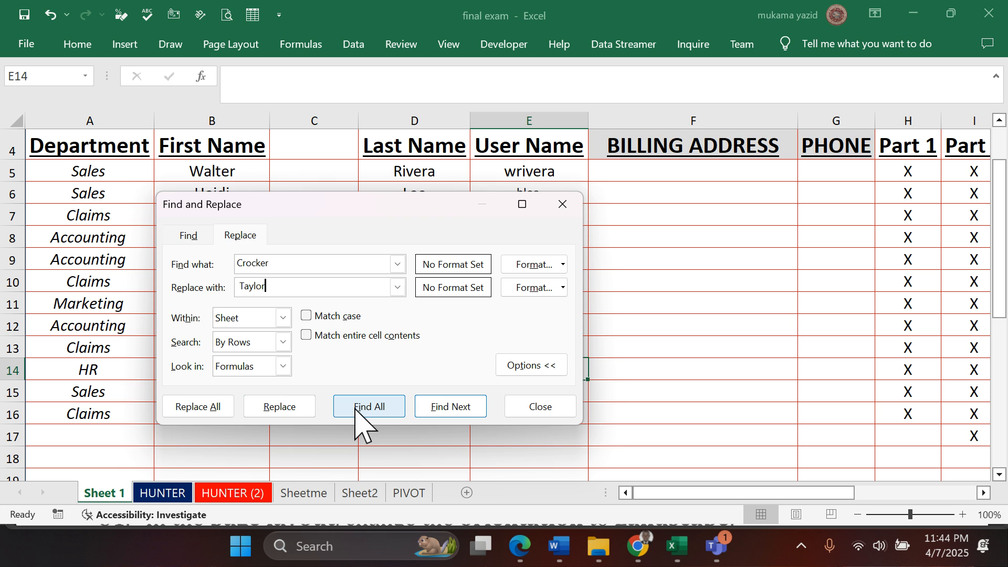
- Replace all occurrences of the old last name in the sheet and close Find and Replace
left_click(210, 404)
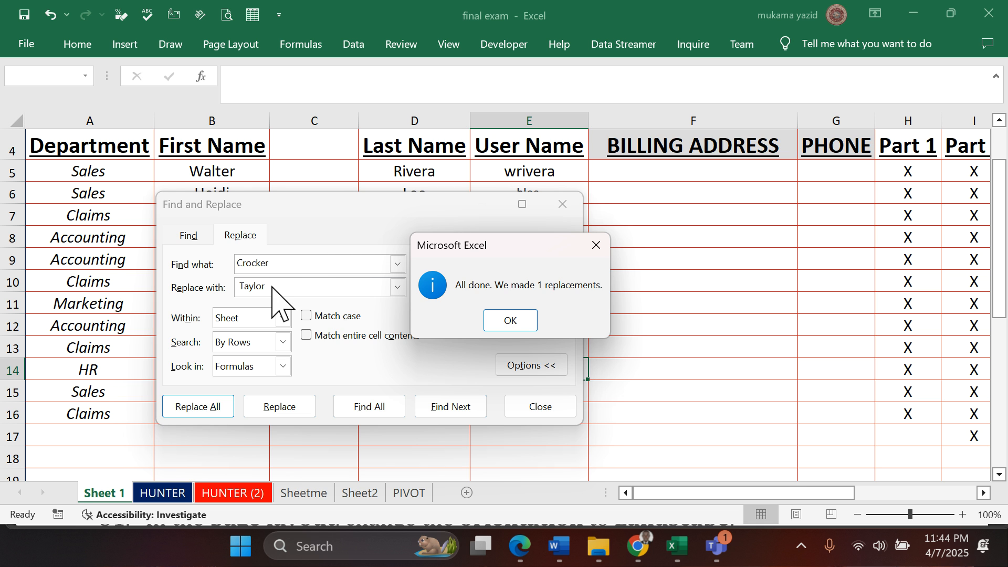
left_click(509, 321)
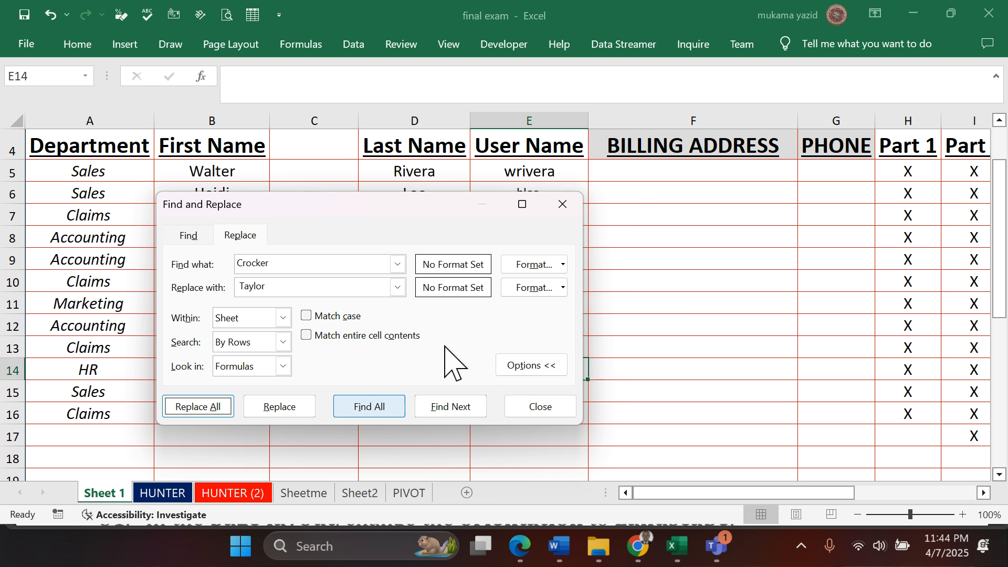
left_click(558, 208)
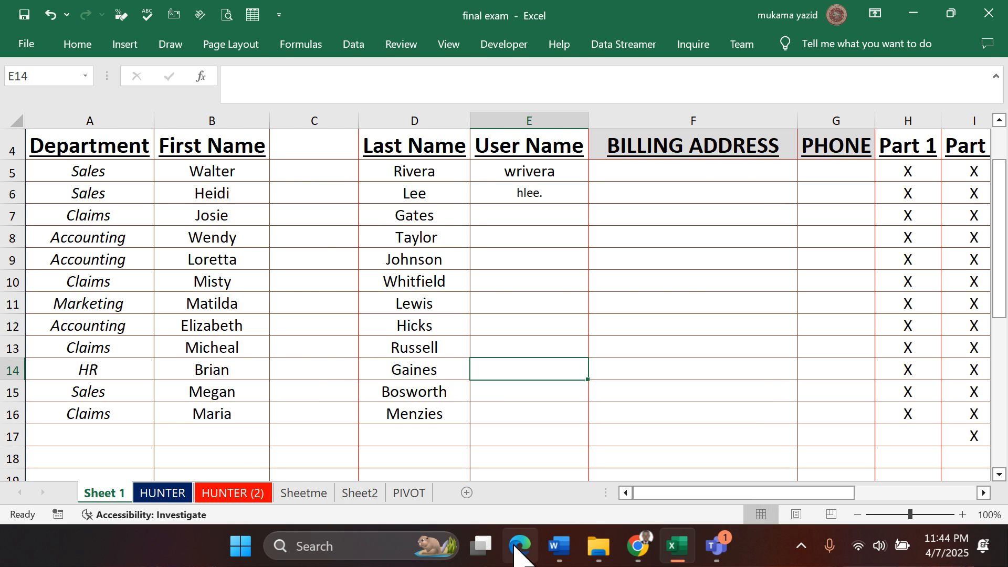
- Check question 28 in the exam PDF in Edge, return to Excel and enter coffe in cell J12 of Sheet 1
left_click(518, 548)
scroll(280, 406, "down", 2)
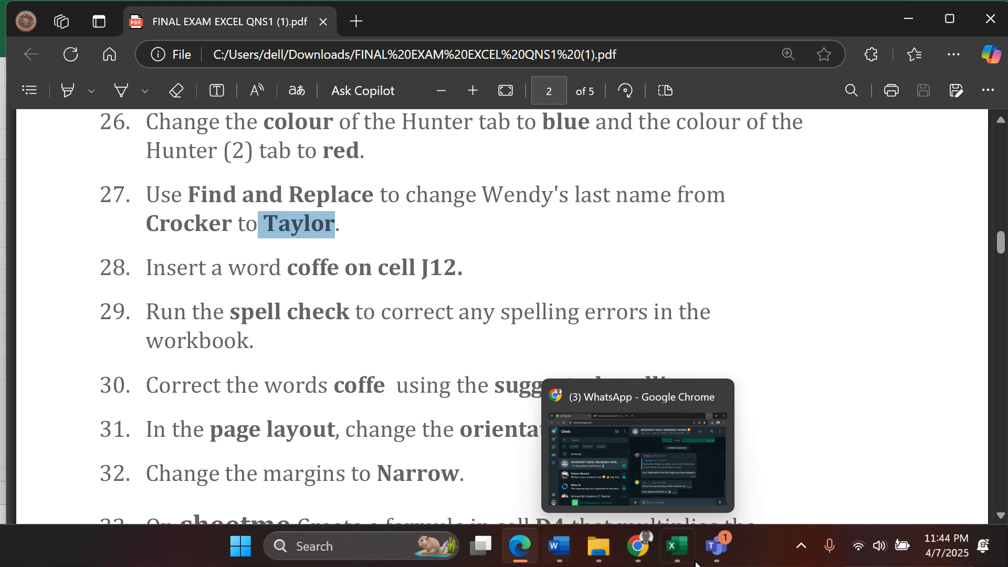
left_click(677, 546)
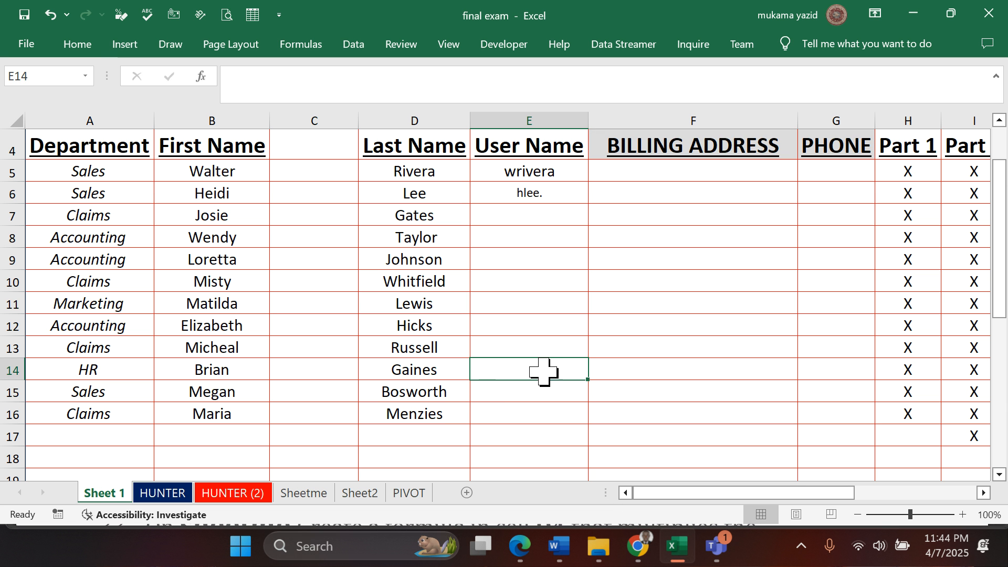
left_click(984, 492)
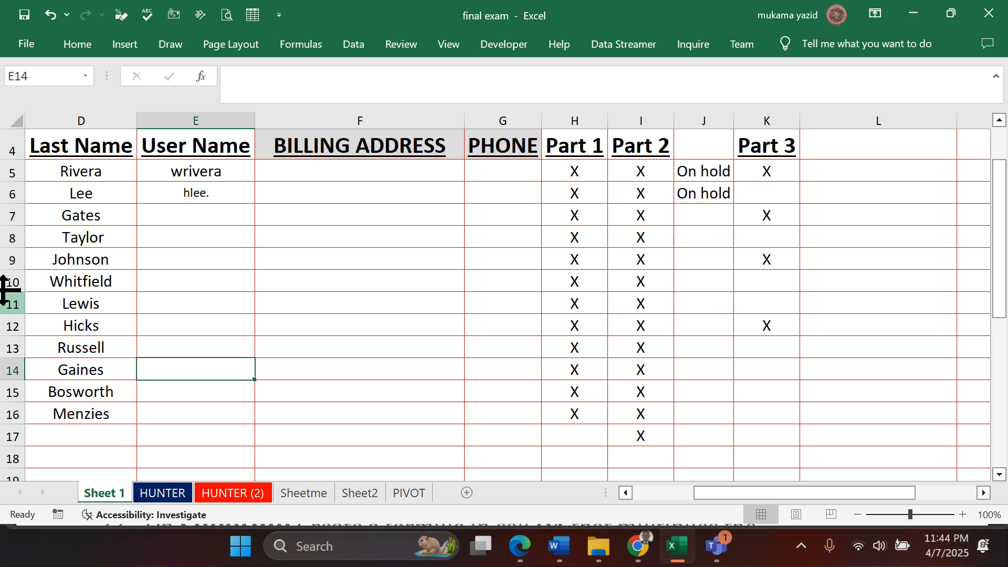
left_click(698, 330)
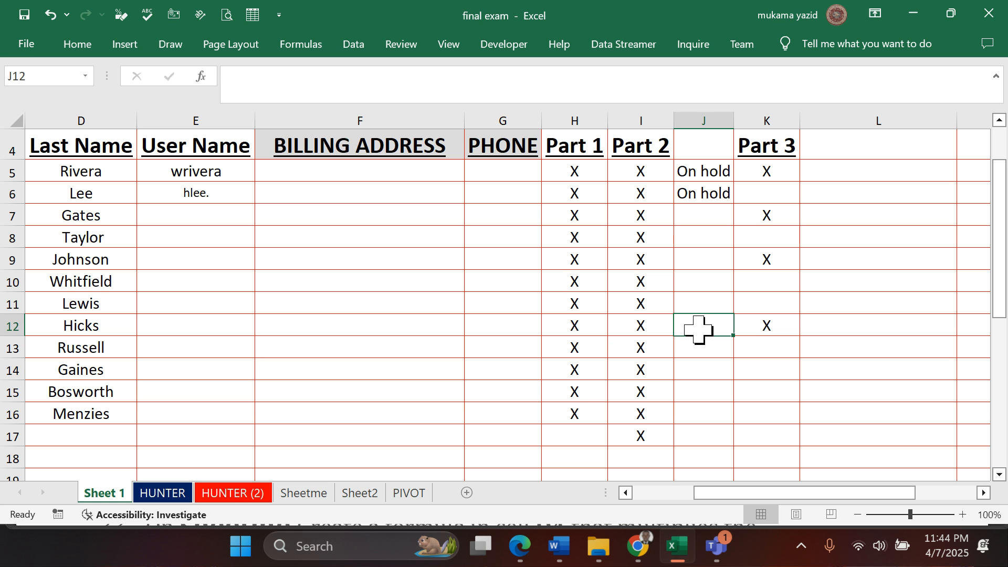
type("COF")
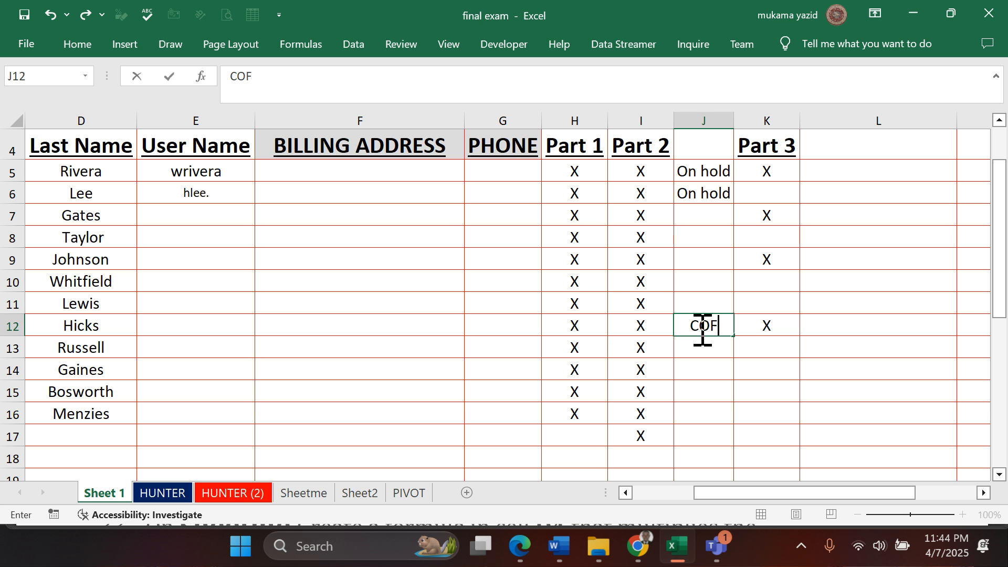
type("FE")
left_click(713, 374)
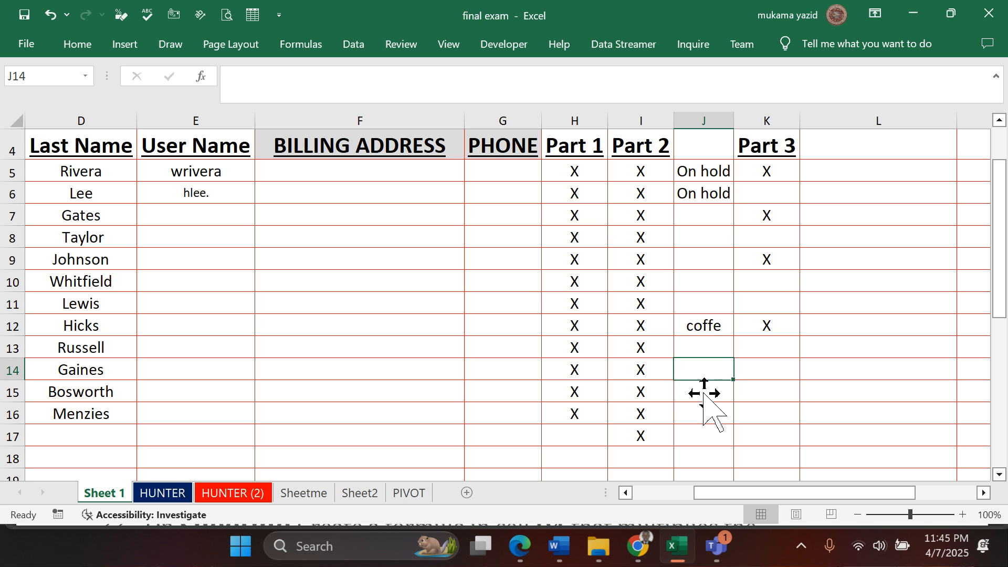
- Read questions 29 and 30 about the spell check in the exam PDF in Edge and return to Excel
left_click(520, 546)
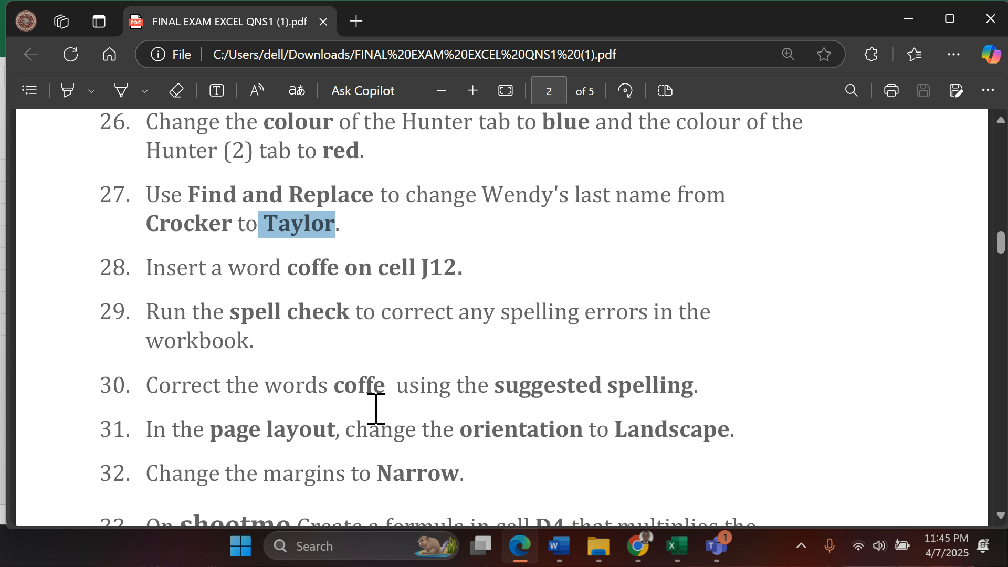
left_click(677, 546)
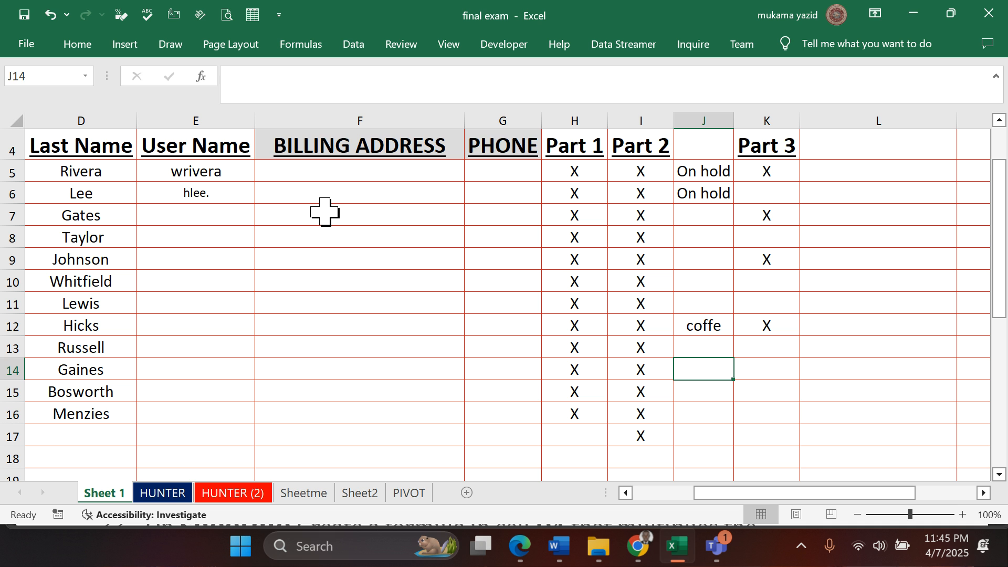
left_click(402, 46)
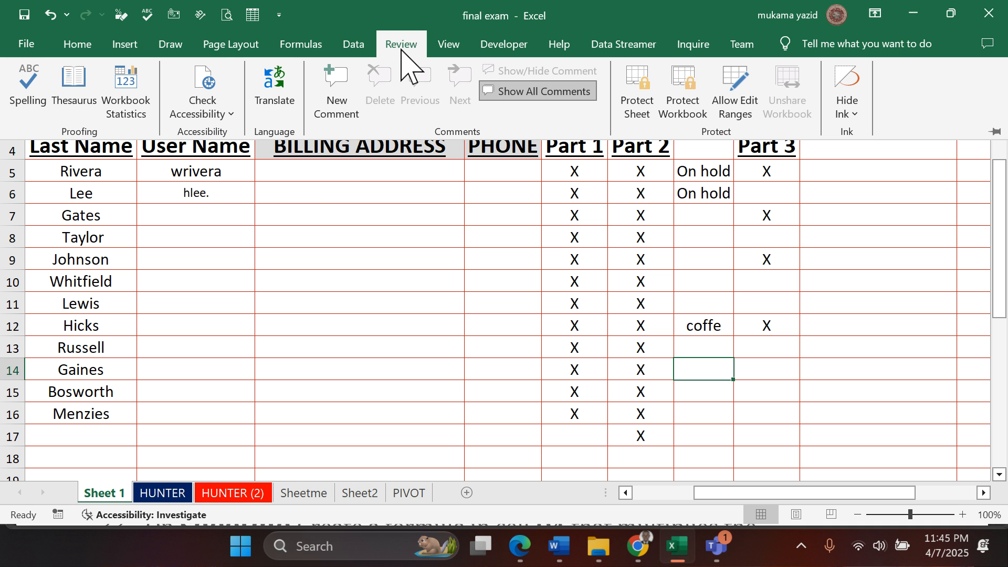
left_click(34, 95)
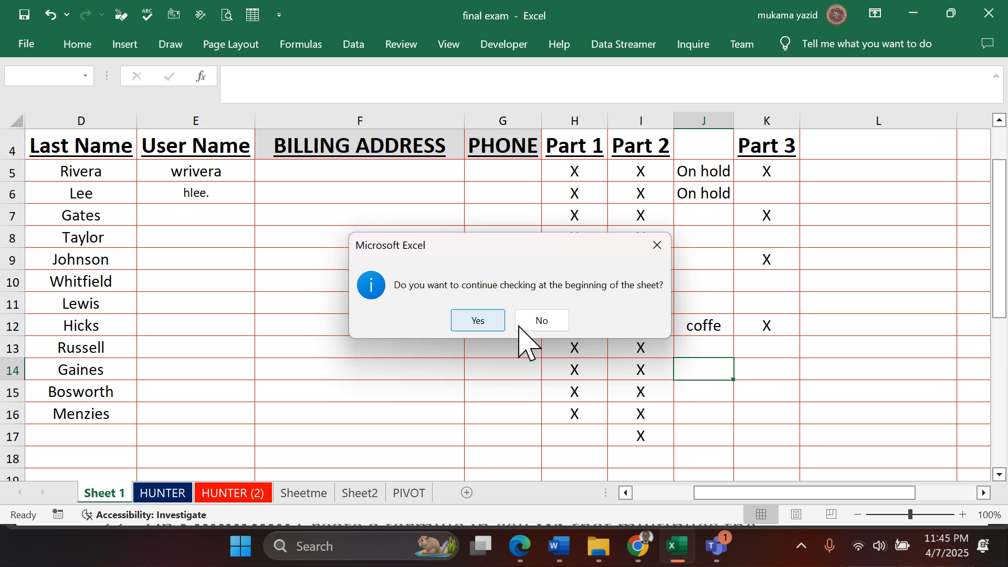
left_click(657, 245)
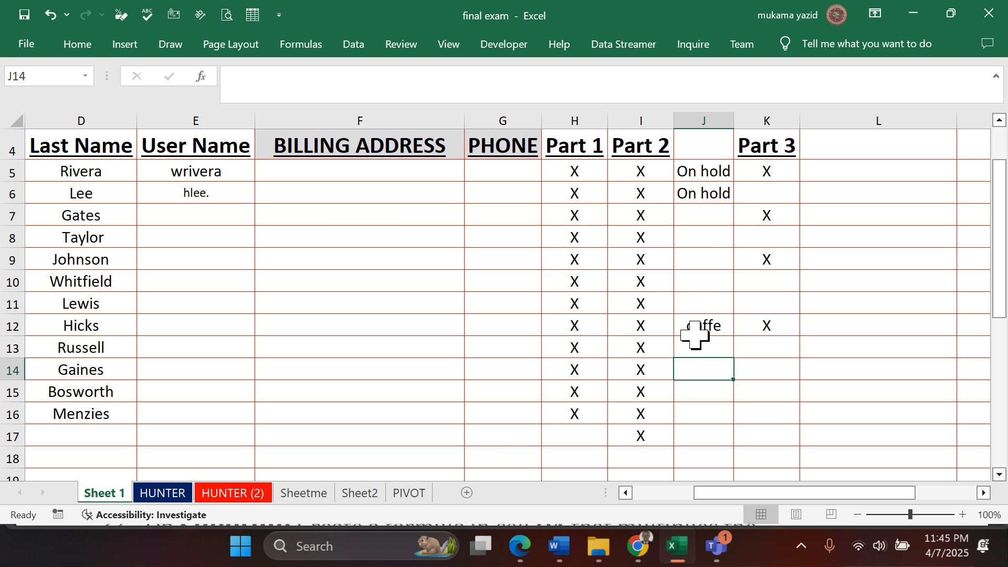
- Run the spell check from cell J12, change coffe to the suggestion coffee, and continue checking from the beginning of the sheet
left_click(708, 329)
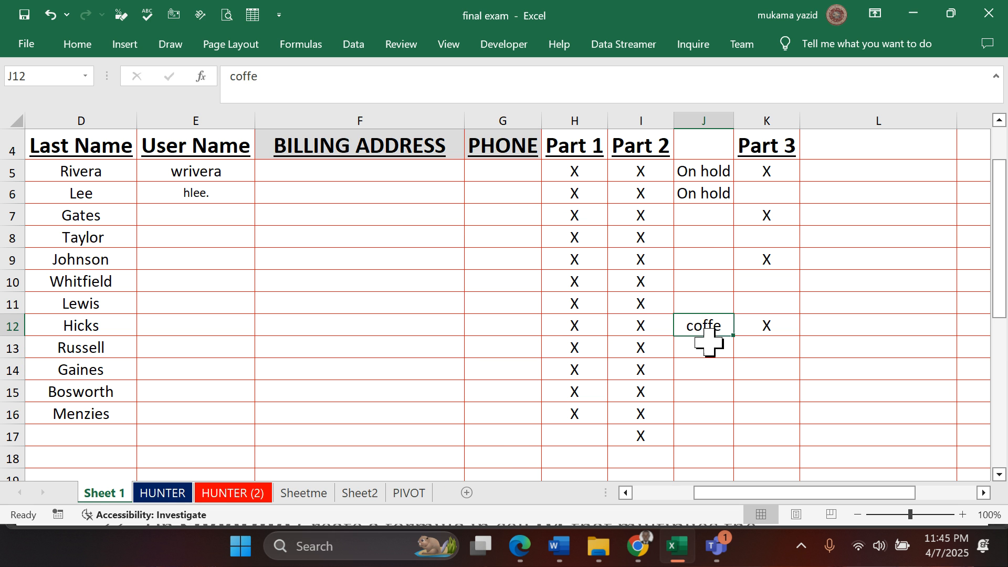
left_click(399, 49)
left_click(36, 99)
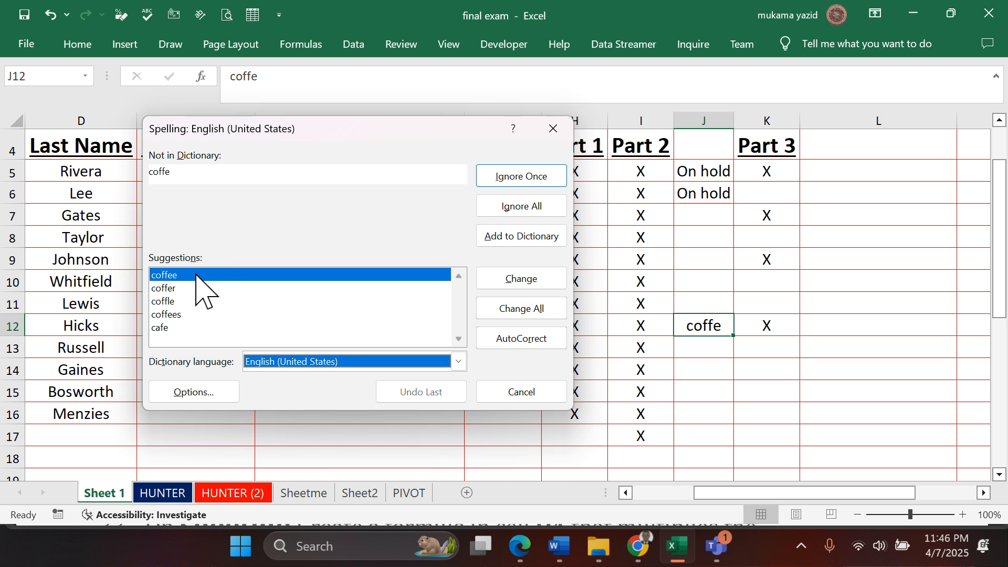
left_click(521, 280)
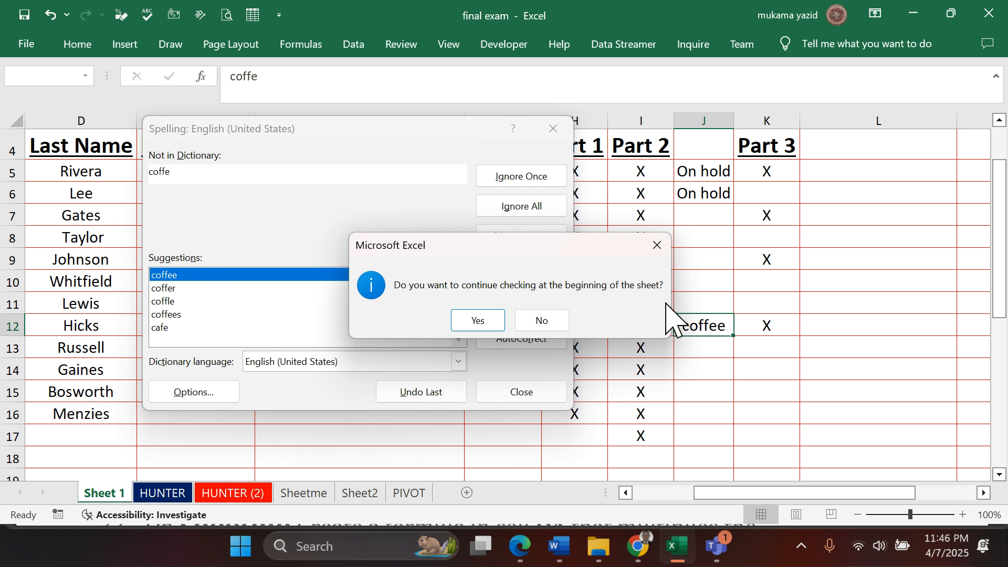
left_click(478, 321)
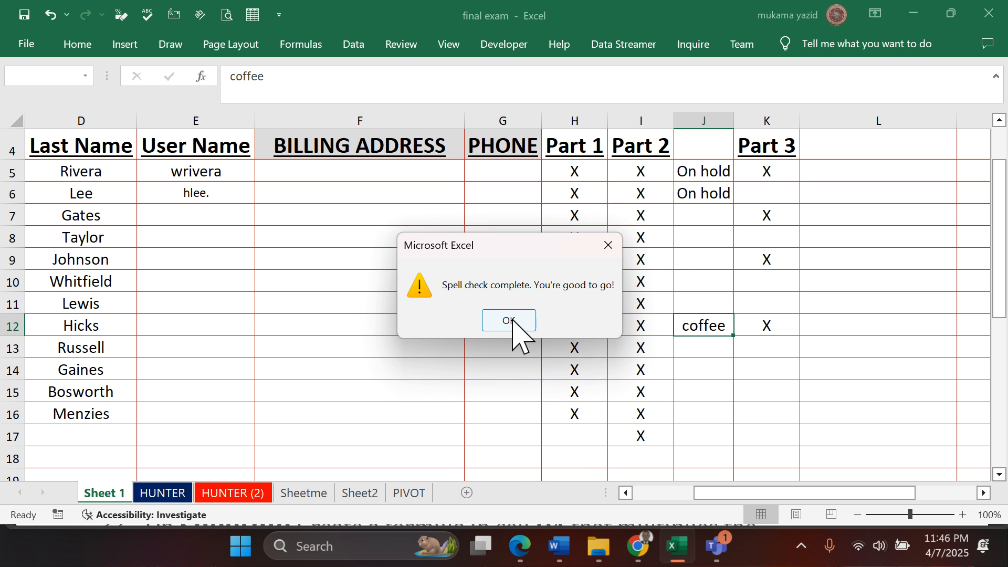
left_click(509, 321)
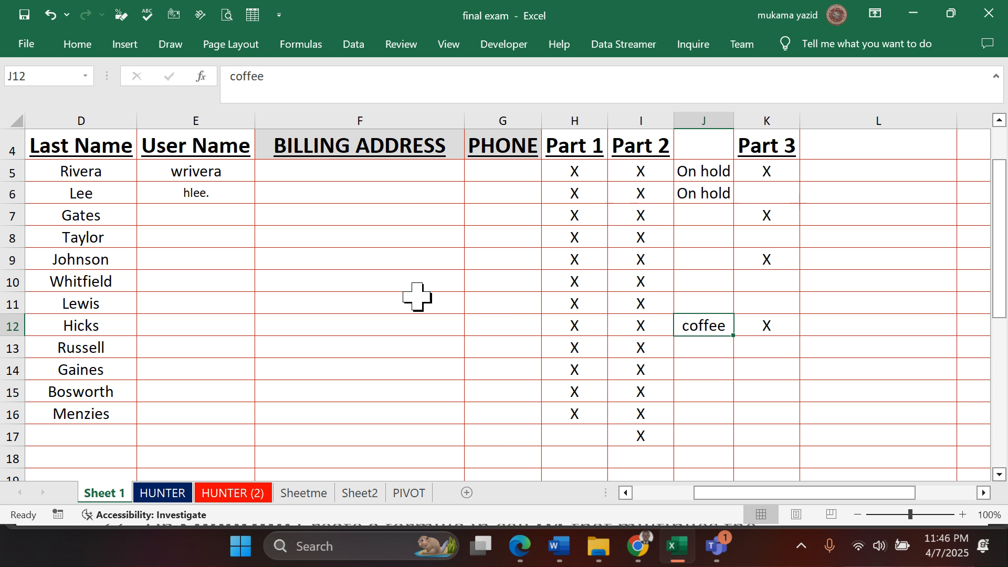
- Read questions 31 and 32 about page orientation and margins in the exam PDF in Edge and return to Excel
left_click(517, 548)
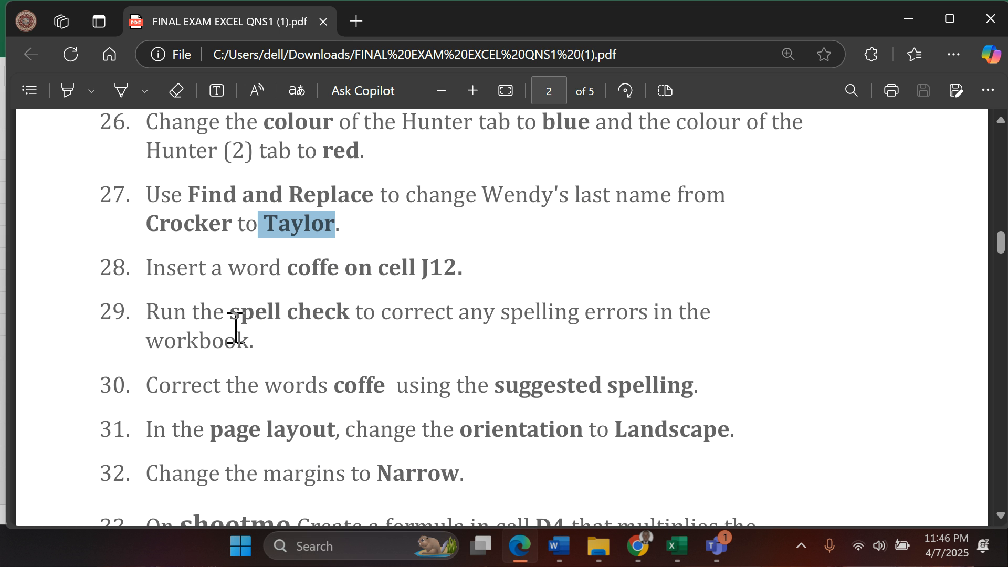
scroll(235, 328, "down", 3)
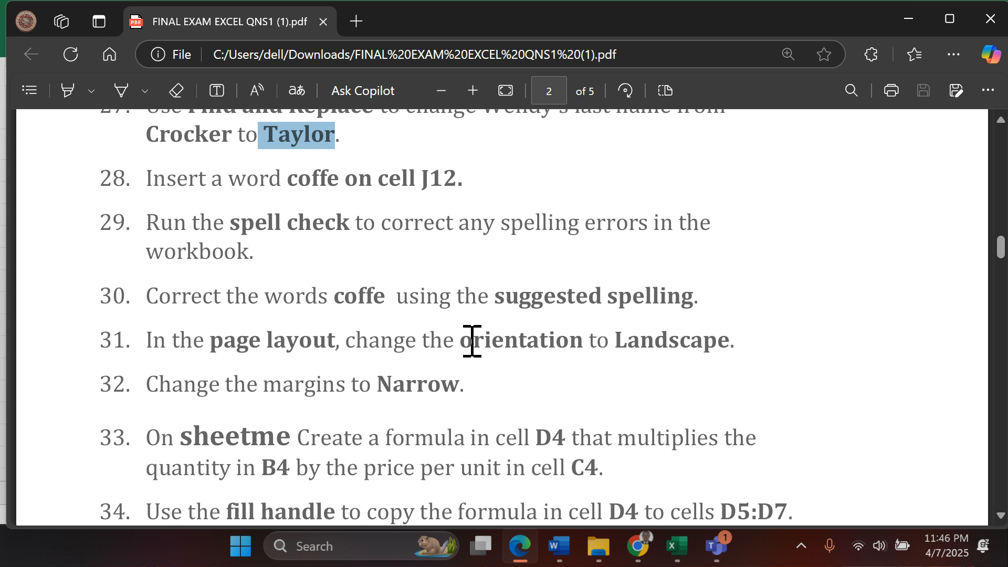
scroll(472, 341, "down", 2)
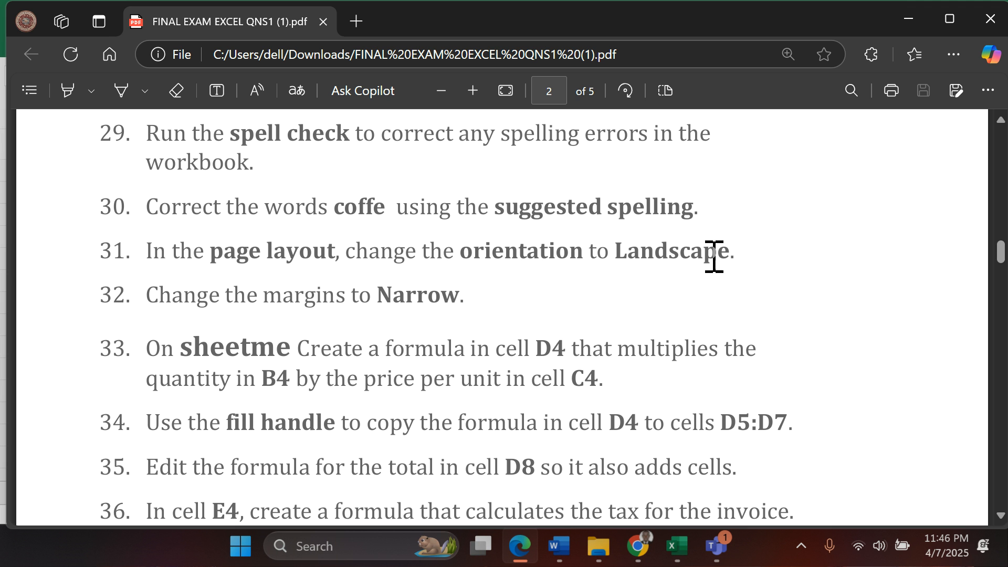
left_click(676, 547)
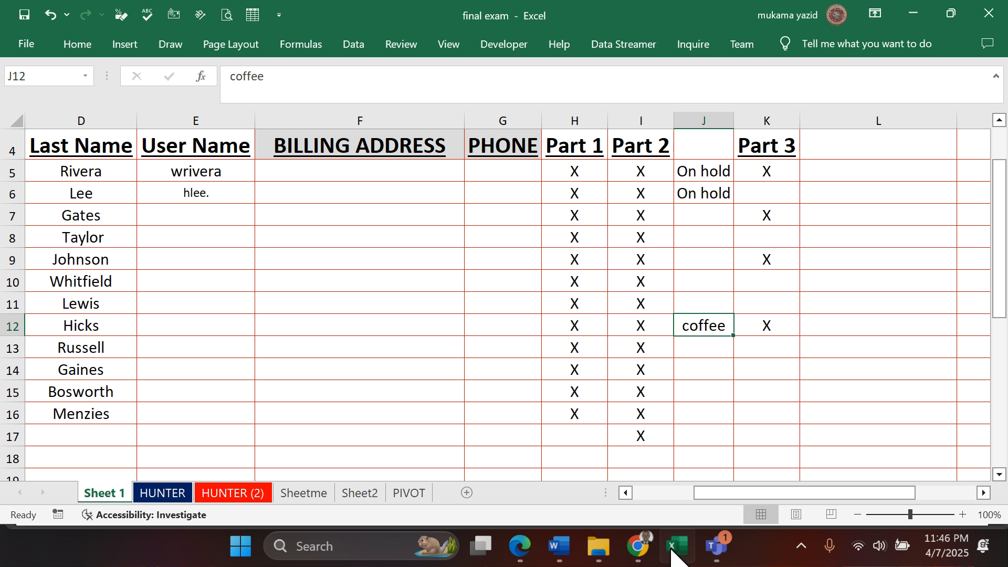
- Change the page orientation of Sheet 1 to Landscape and check the orientation setting
left_click(226, 46)
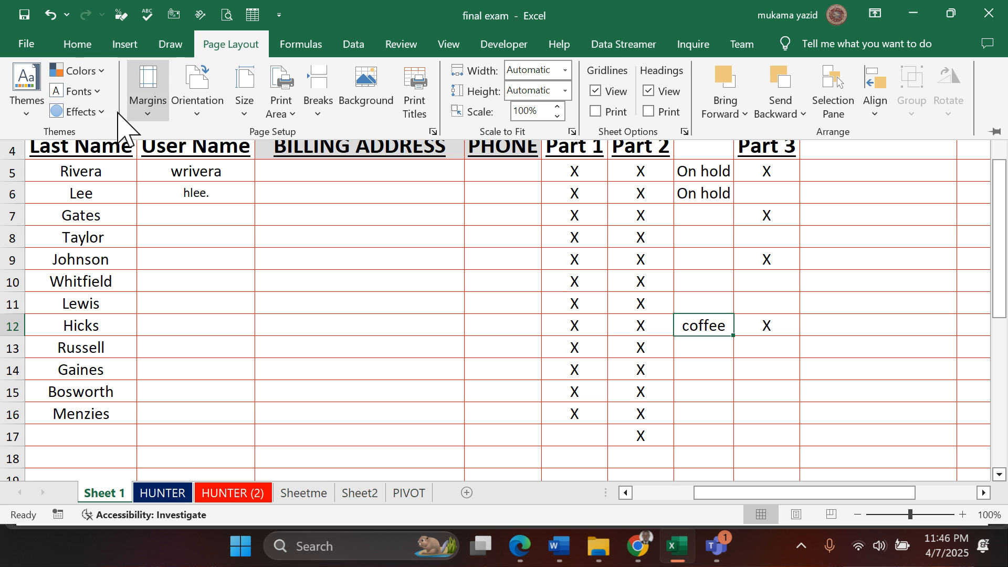
left_click(196, 118)
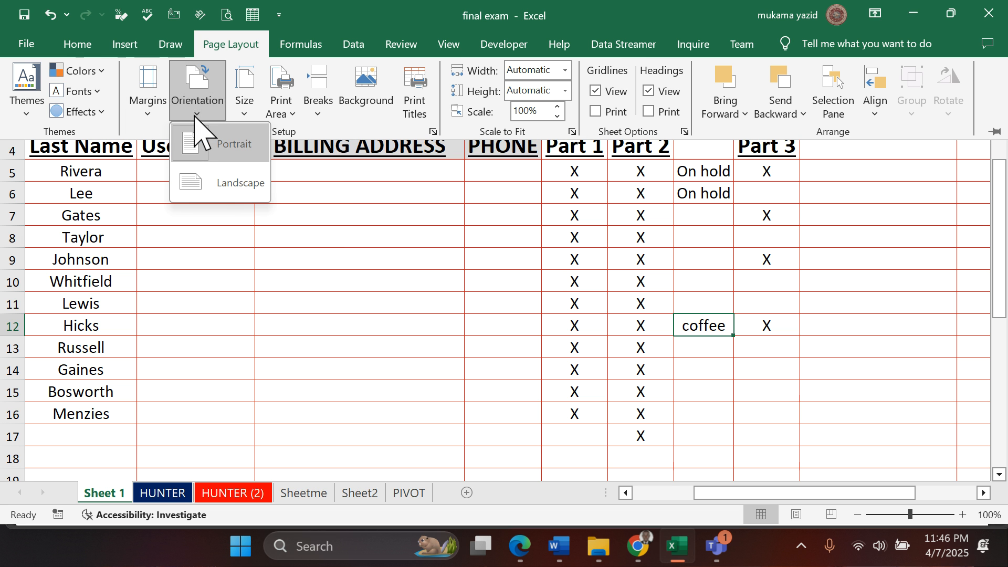
left_click(223, 182)
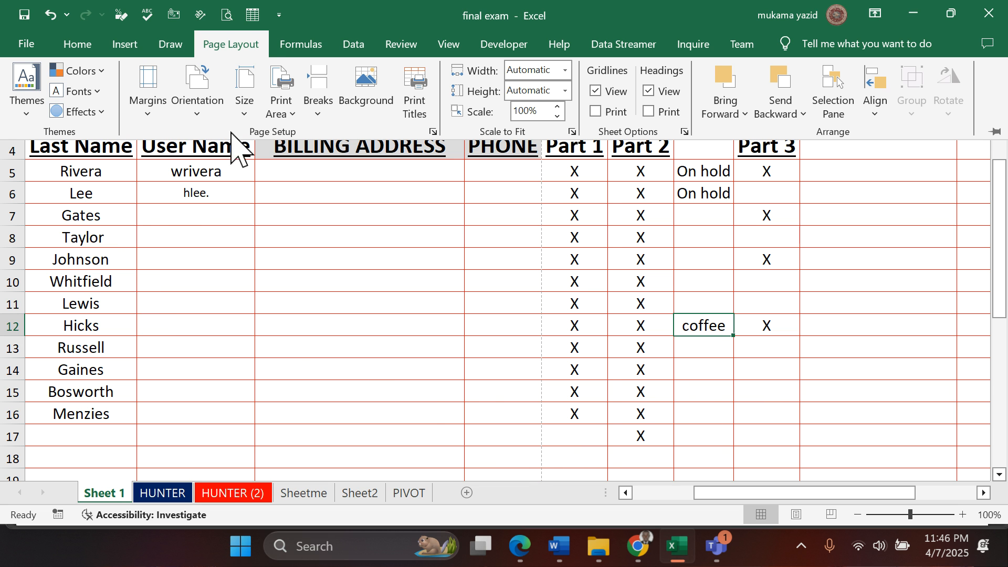
left_click(199, 113)
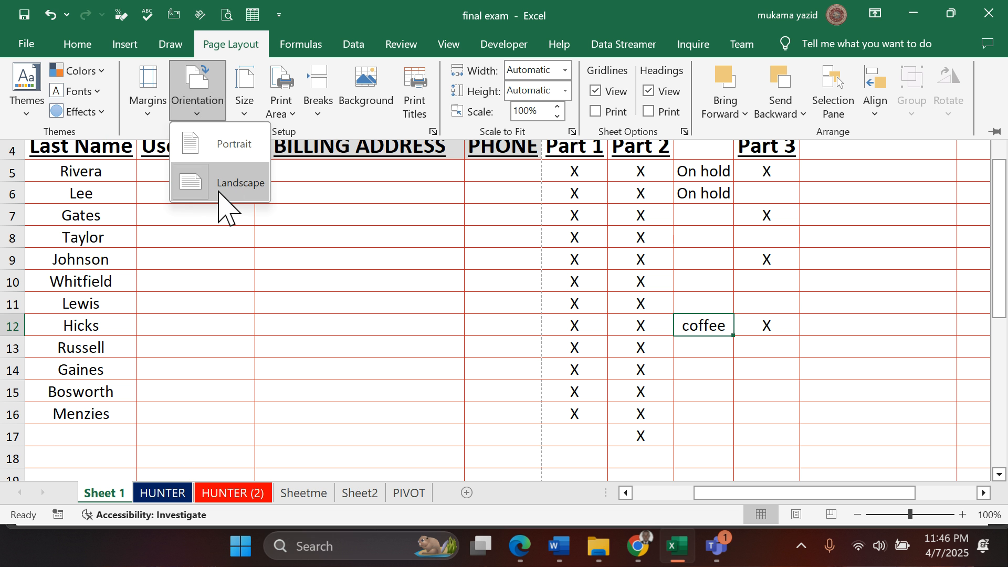
- Check question 32 in the exam PDF in Edge, return to Excel and set Sheet 1's margins to Narrow
left_click(520, 546)
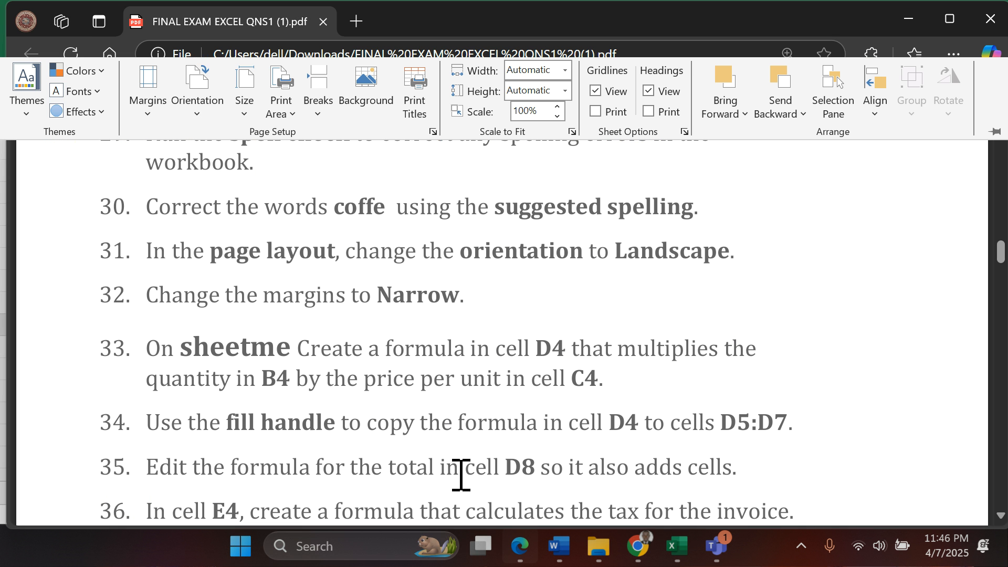
scroll(339, 399, "down", 2)
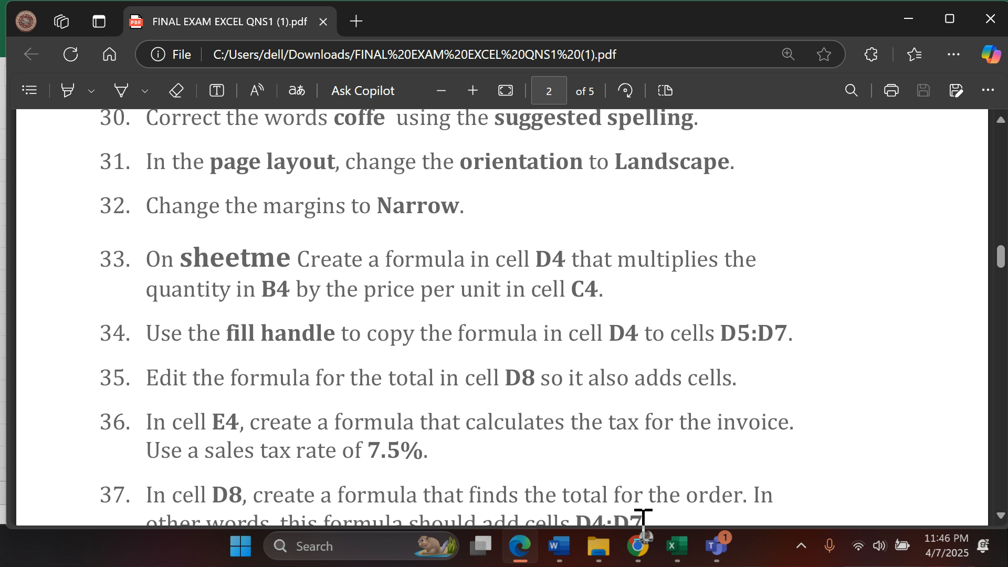
left_click(677, 548)
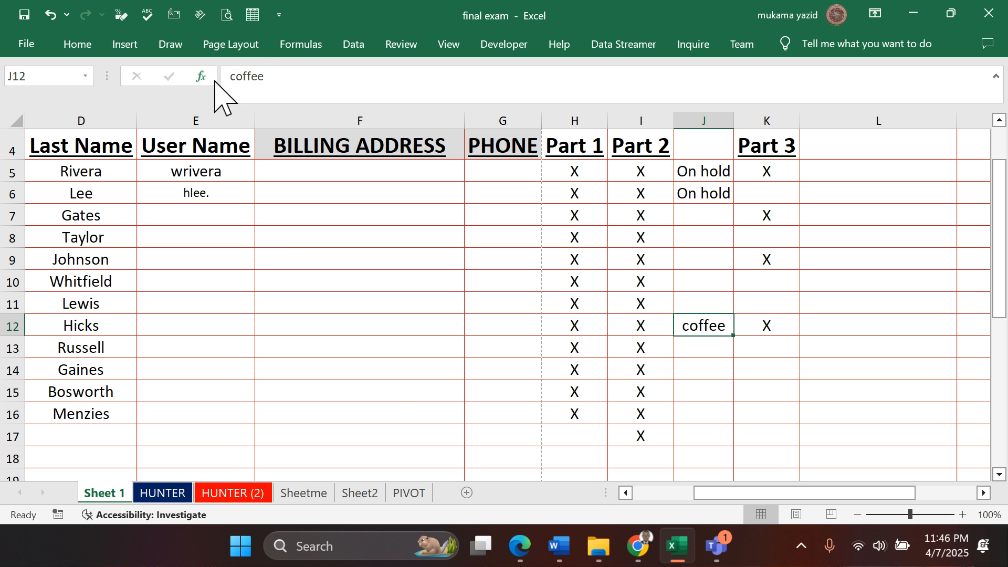
left_click(231, 46)
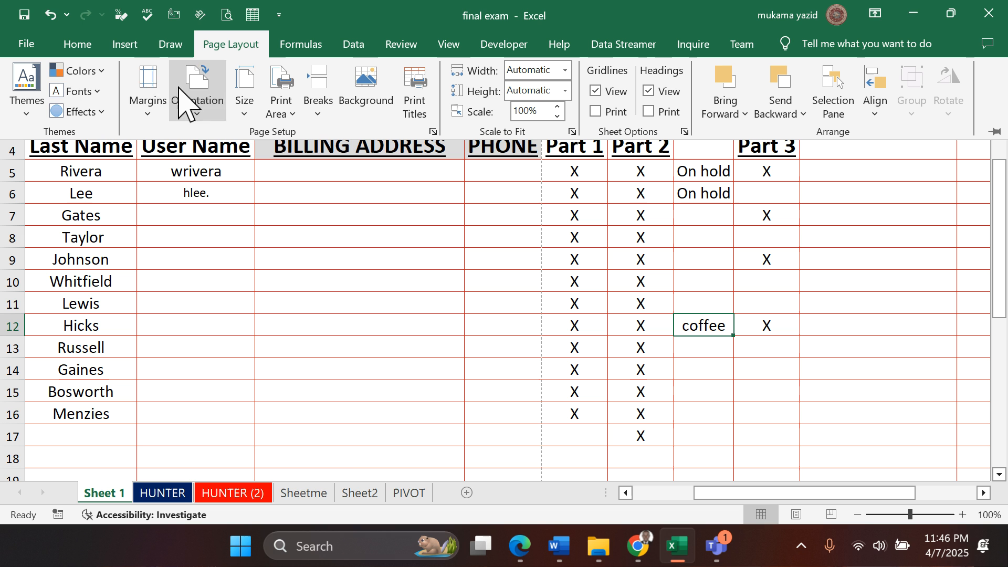
left_click(148, 105)
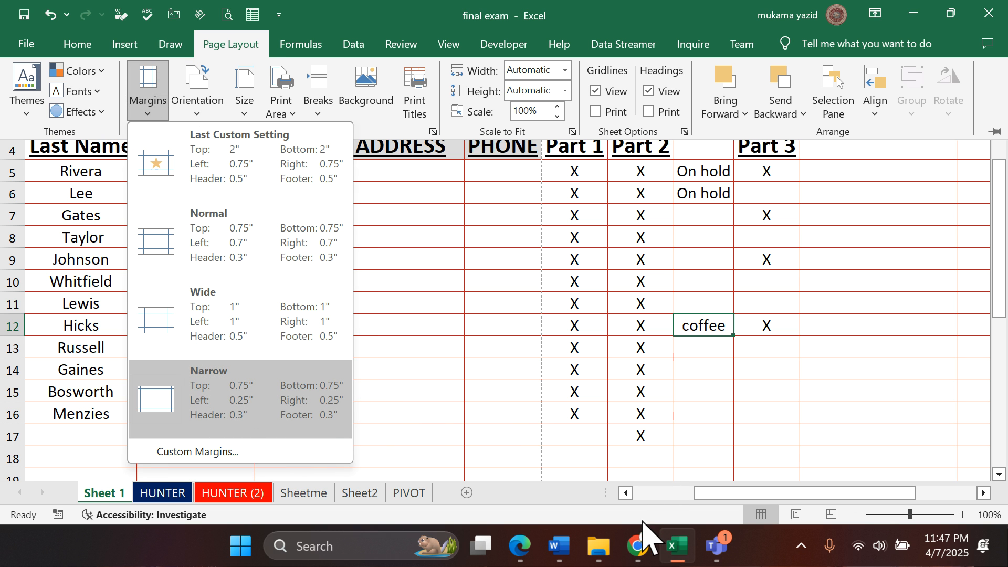
- Check question 33 in the exam PDF in Edge, return to Excel and enter =B4*C4 in cell D4 of Sheetme
left_click(519, 546)
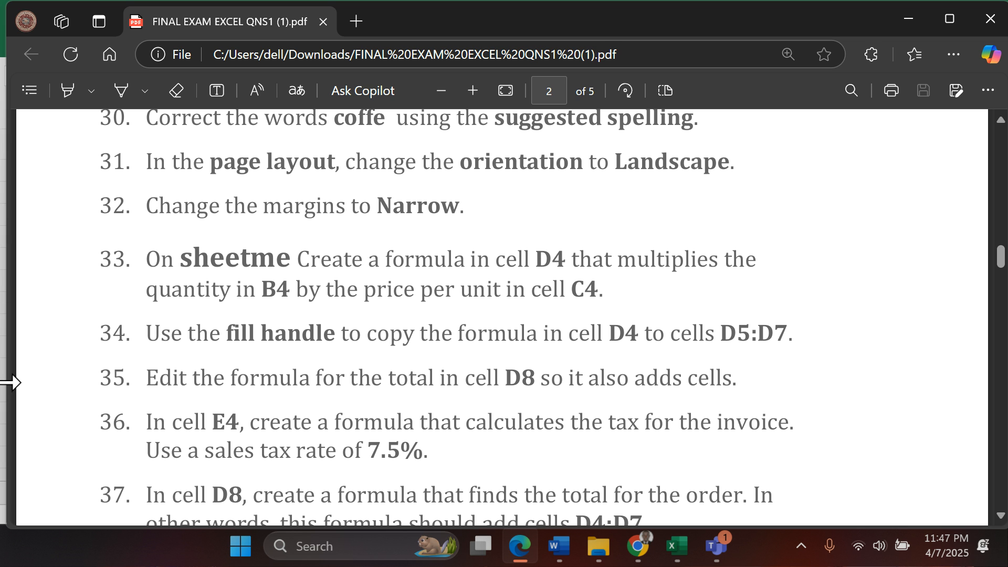
left_click(676, 546)
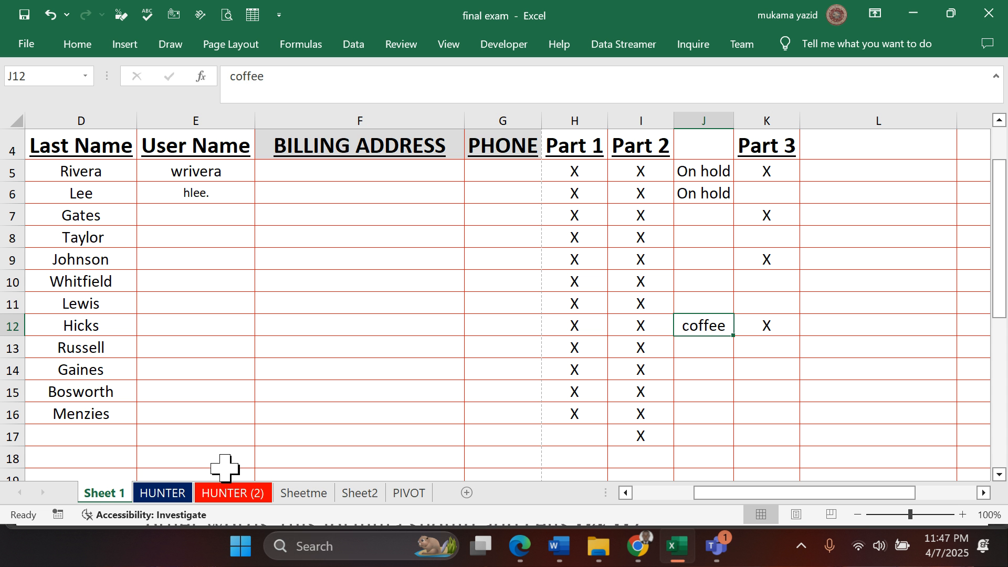
left_click(307, 495)
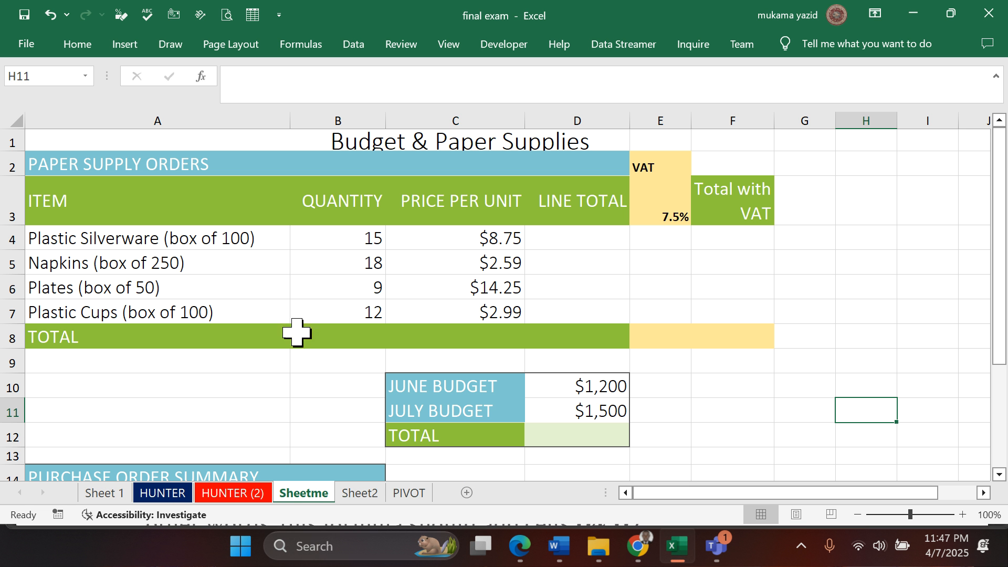
left_click(579, 239)
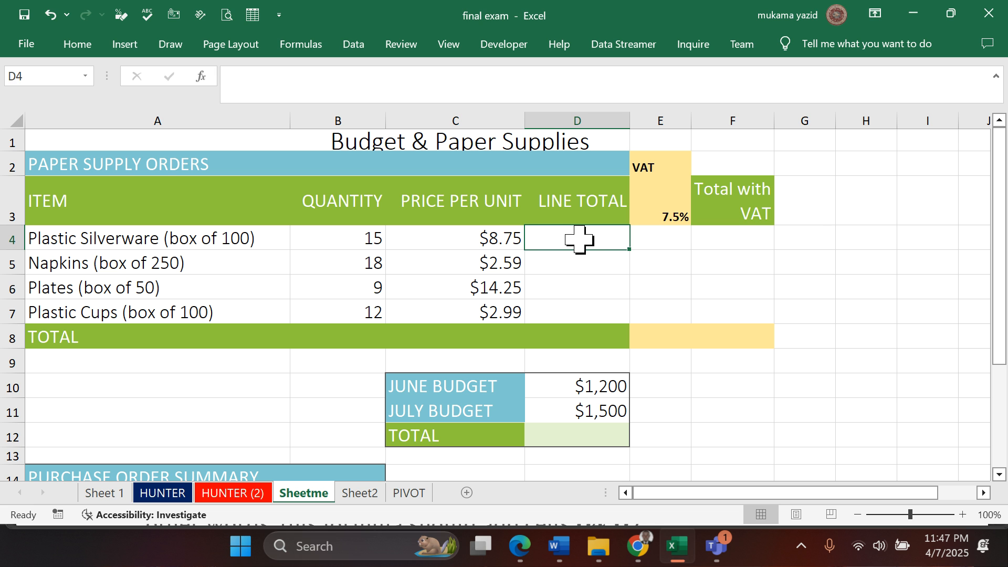
type("-")
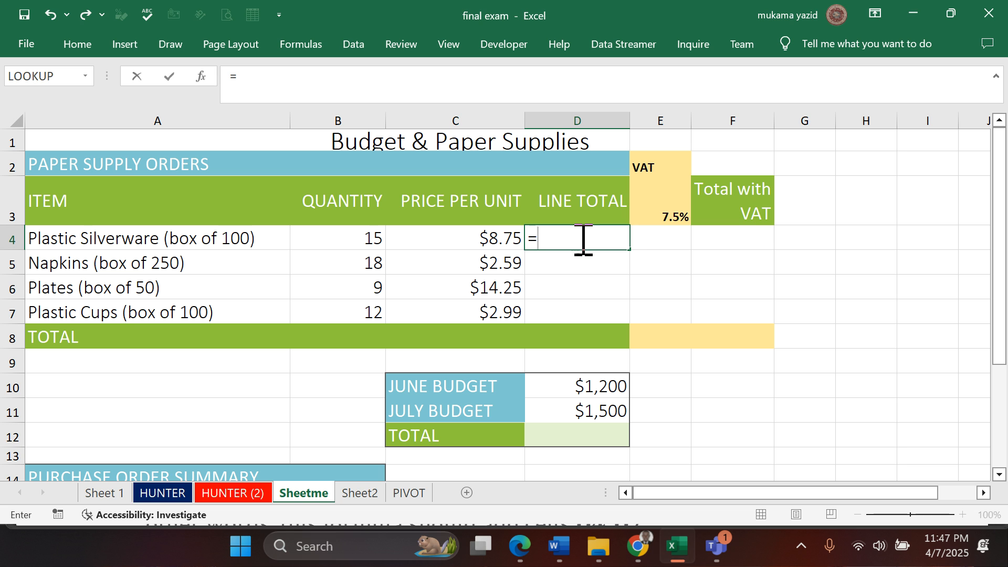
left_click(365, 242)
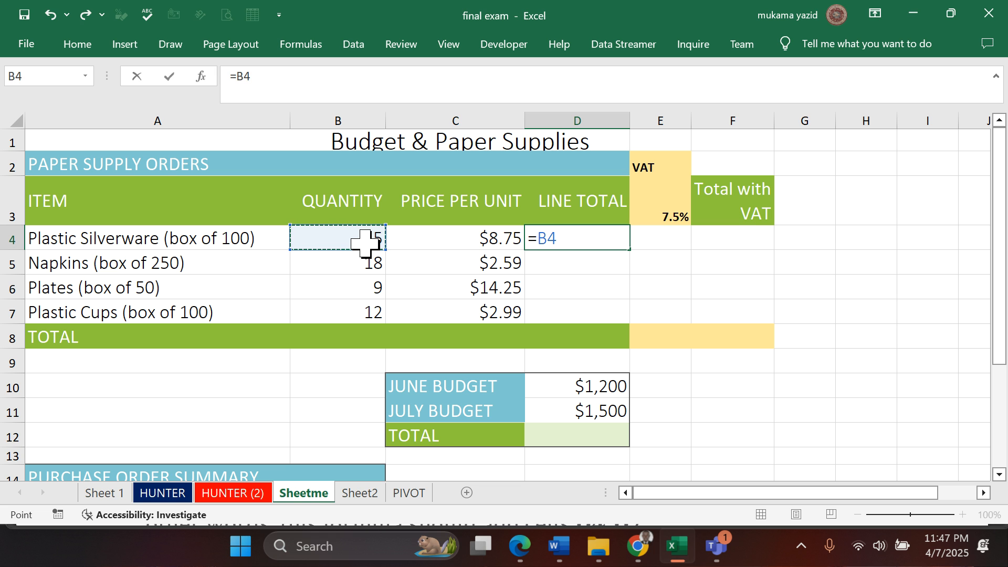
type("*")
left_click(453, 239)
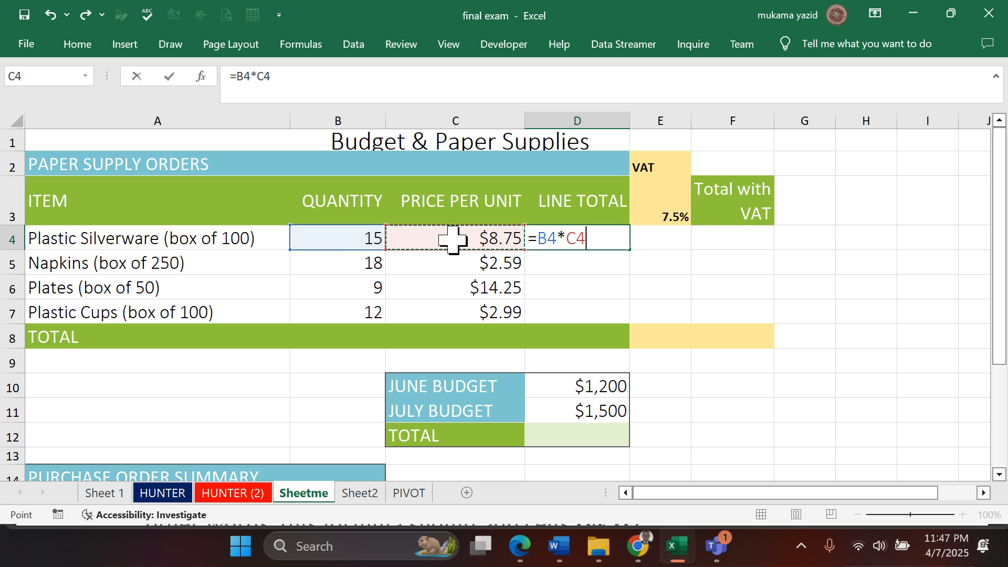
key("Return")
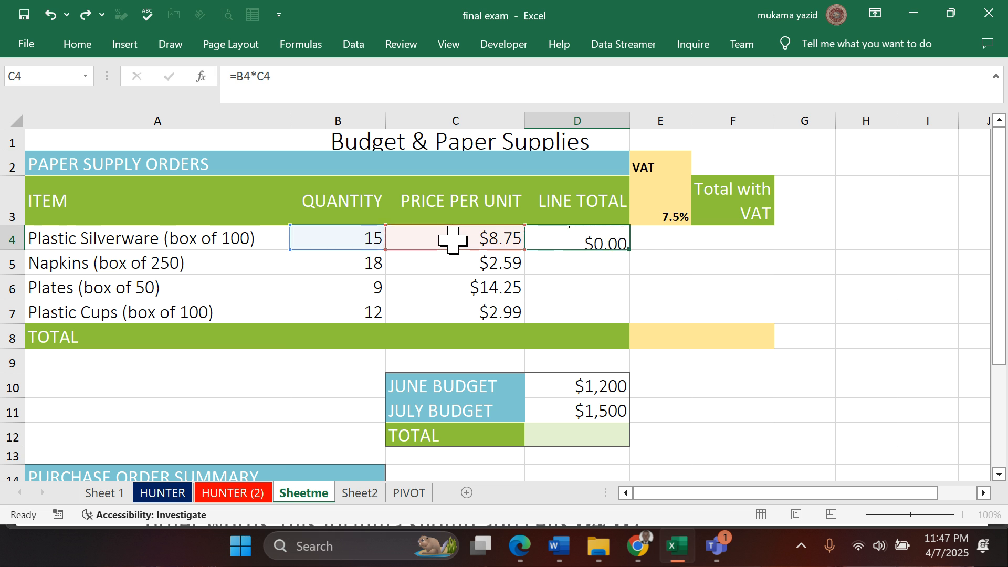
- Copy the line total formula from cell D4 down to cells D5:D7 with the fill handle
left_click(576, 231)
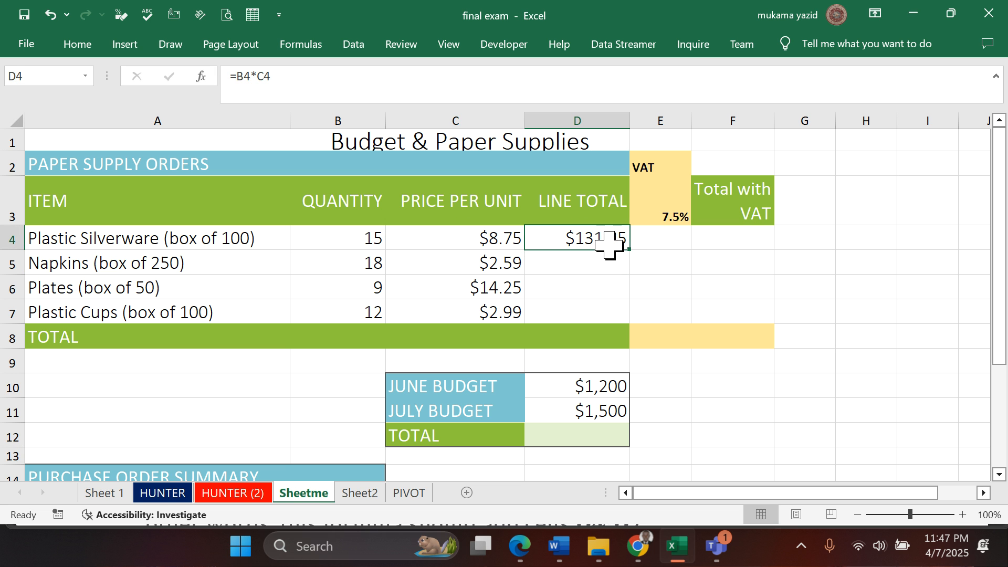
left_click_drag(629, 248, 631, 323)
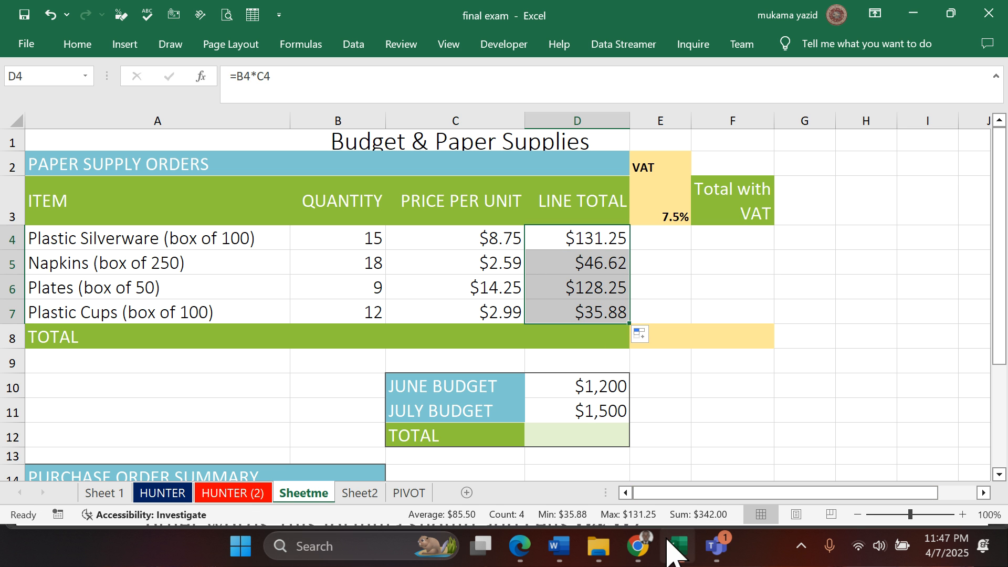
- Read questions 34 to 37 in the exam PDF in Edge, return to Excel and select cell D8 of Sheetme
mouse_move(640, 527)
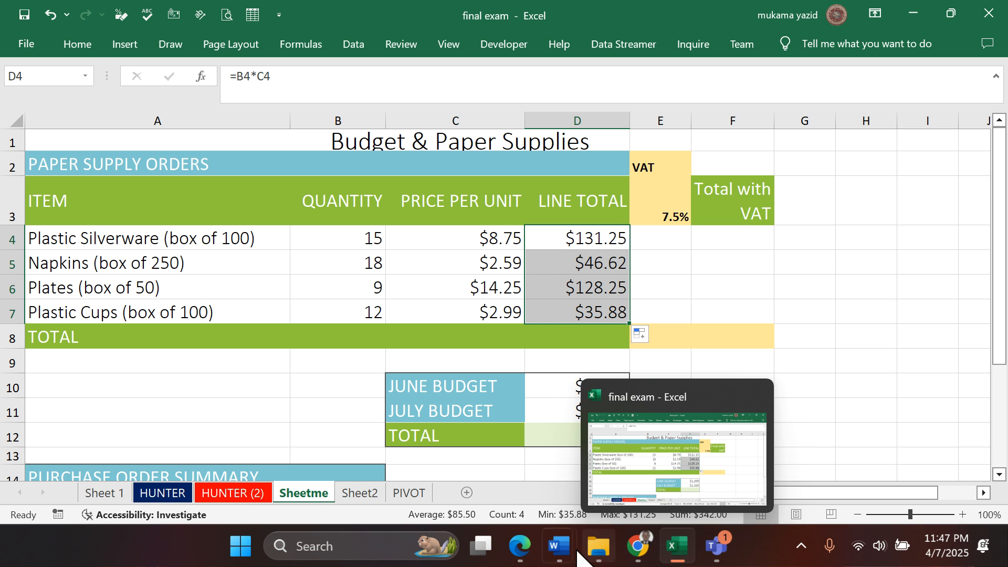
left_click(520, 546)
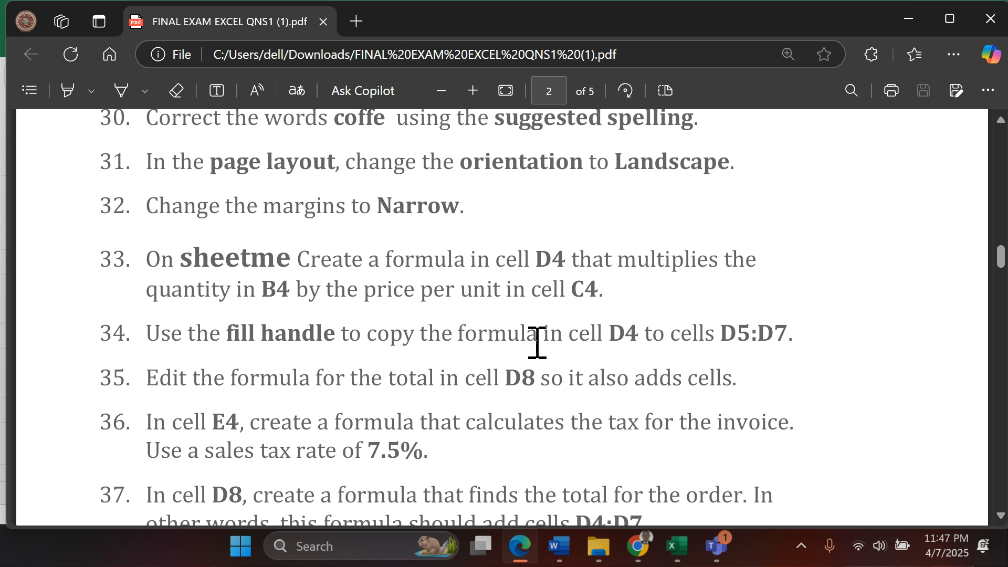
scroll(727, 347, "down", 1)
scroll(726, 347, "down", 1)
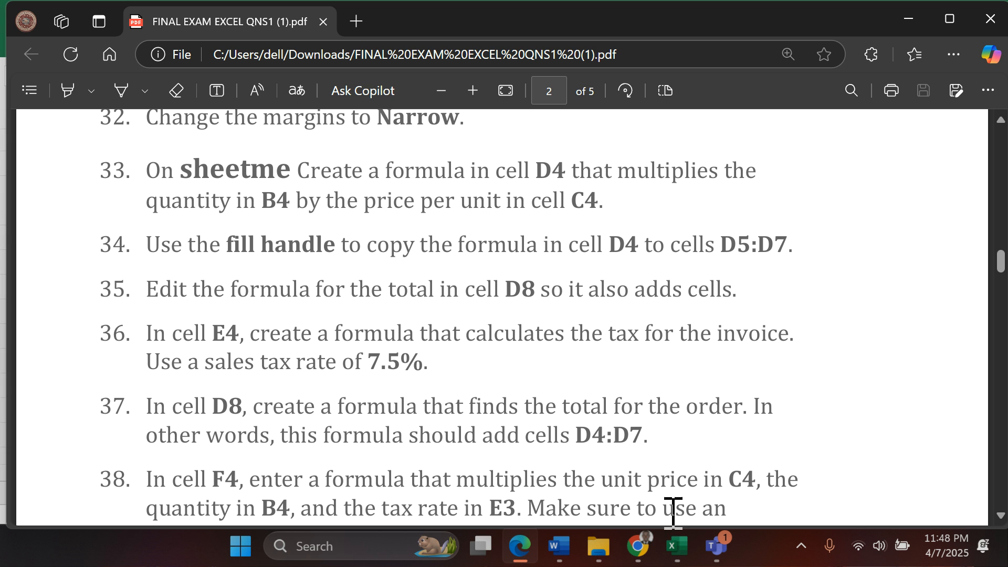
left_click(676, 550)
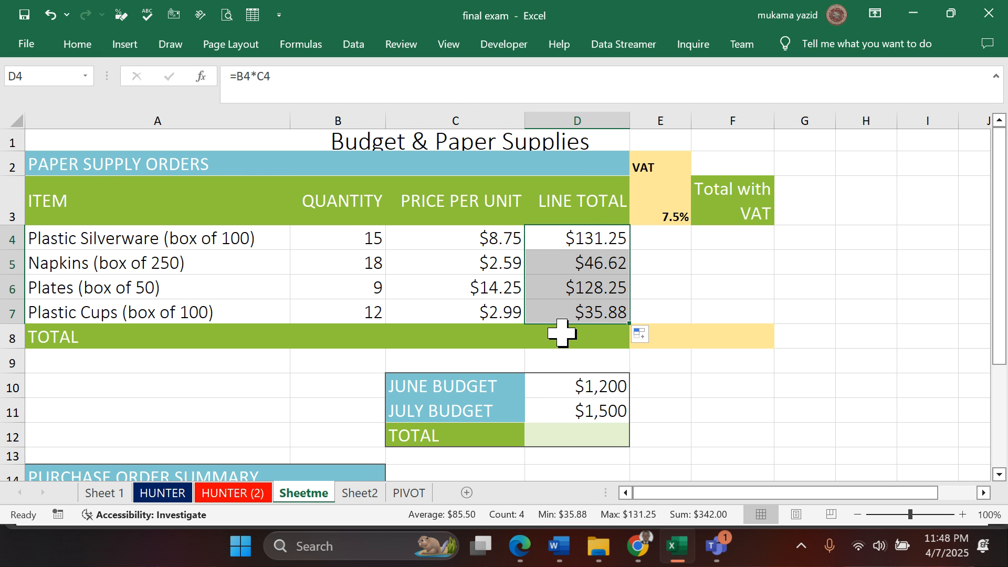
left_click(577, 339)
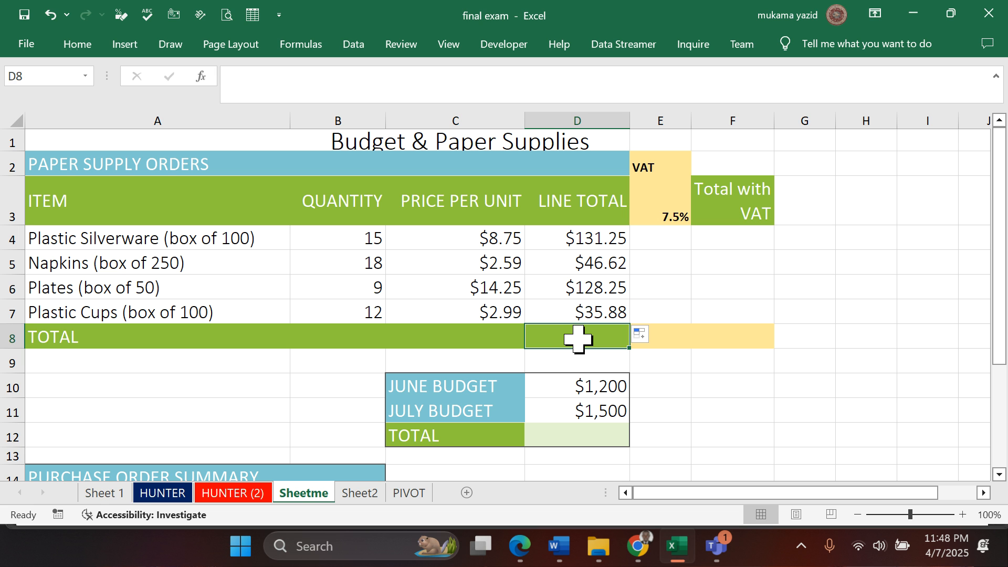
type("=")
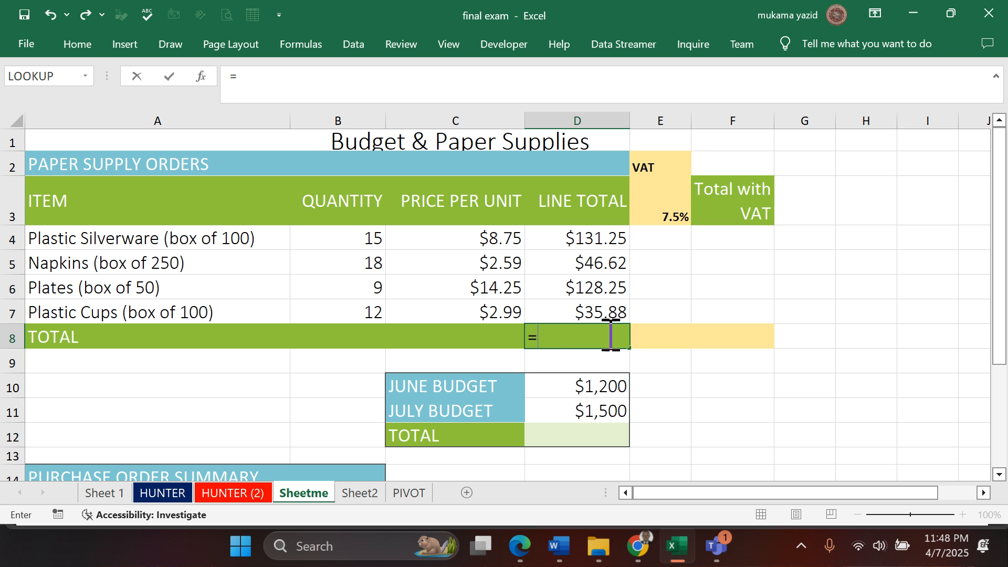
left_click(358, 339)
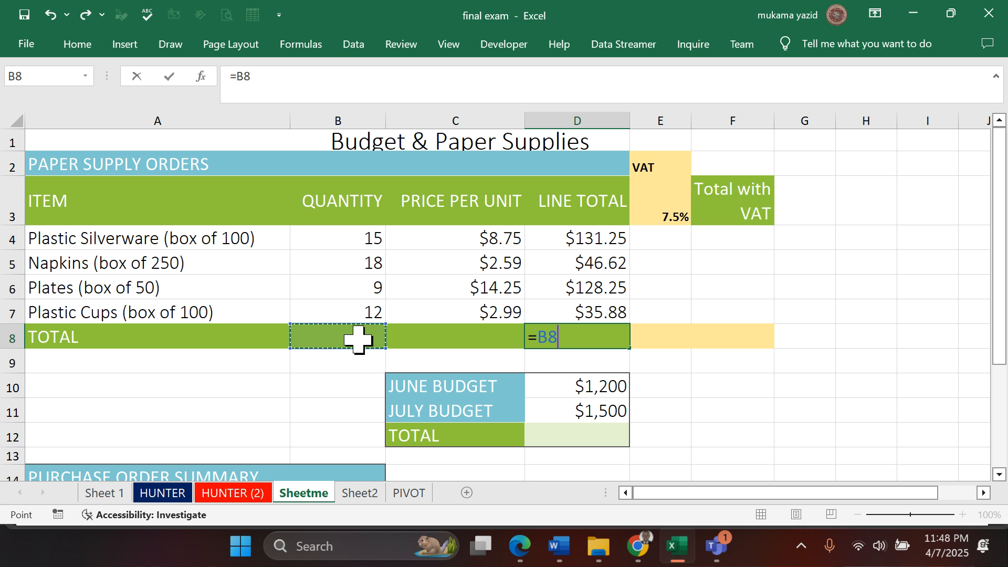
key("BackSpace")
key("BackSpace")
key("BackSpace")
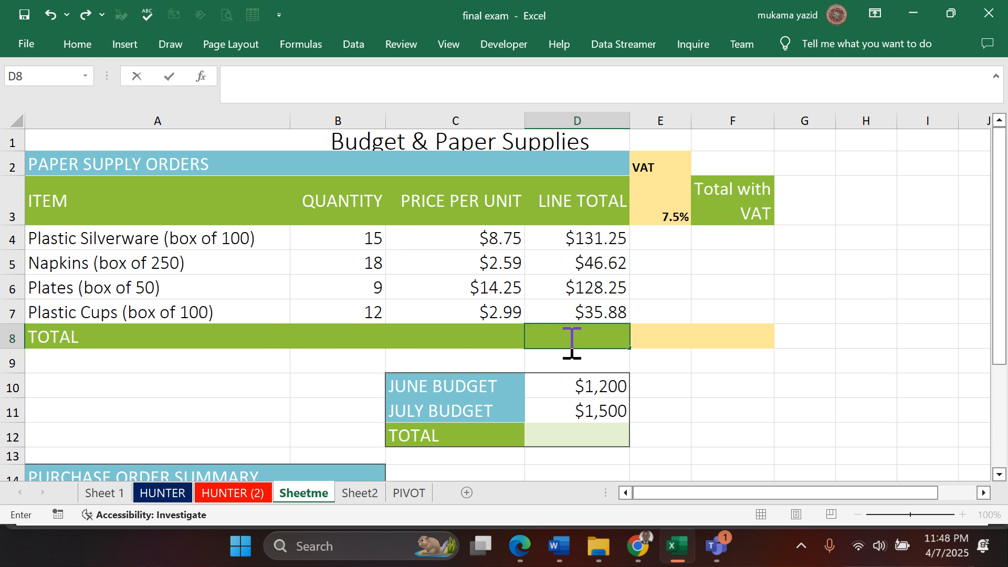
- Enter the formula =D4+D5+D6+D7 in cell D8 to total the line totals
type("=")
left_click(575, 239)
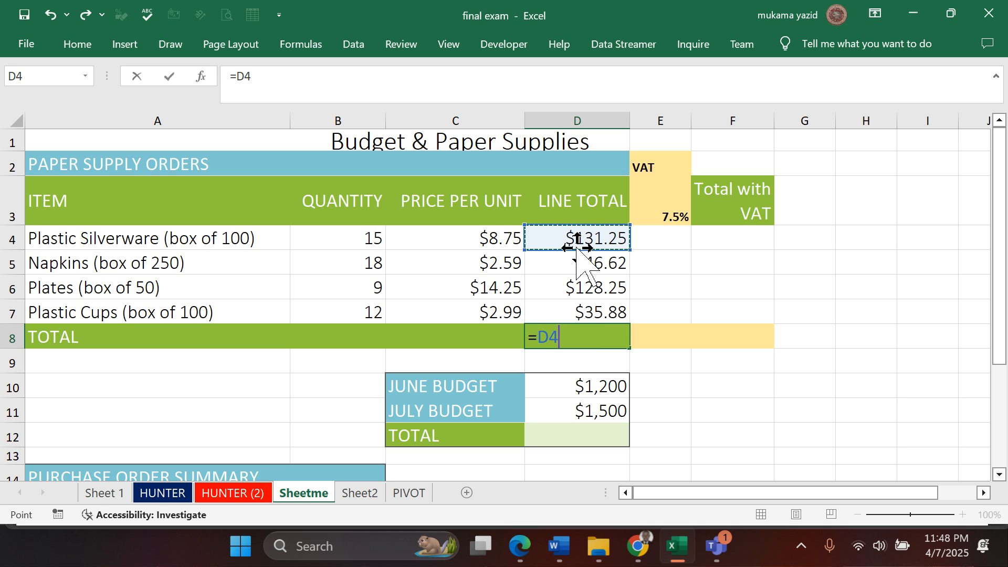
type("+")
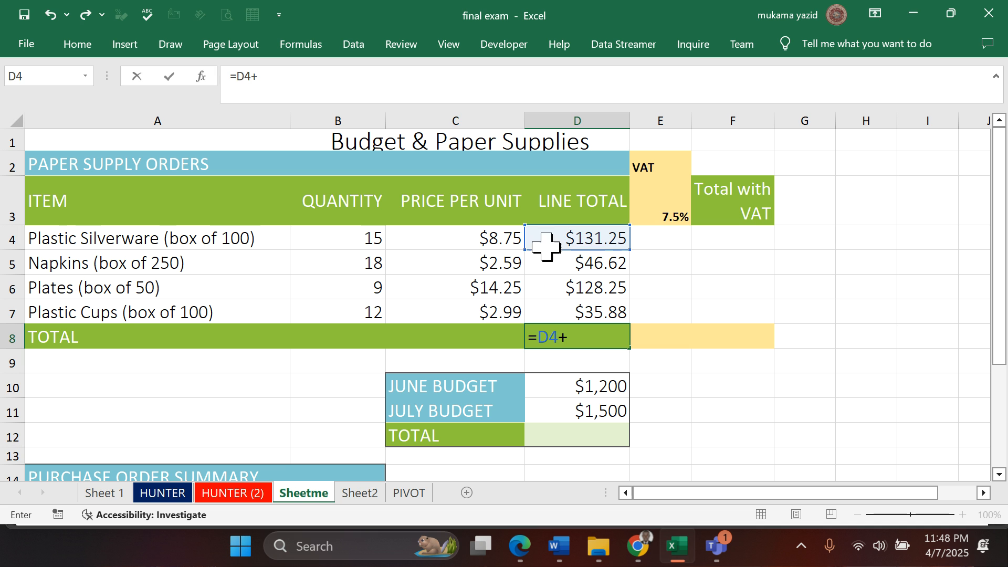
left_click(557, 261)
type("+")
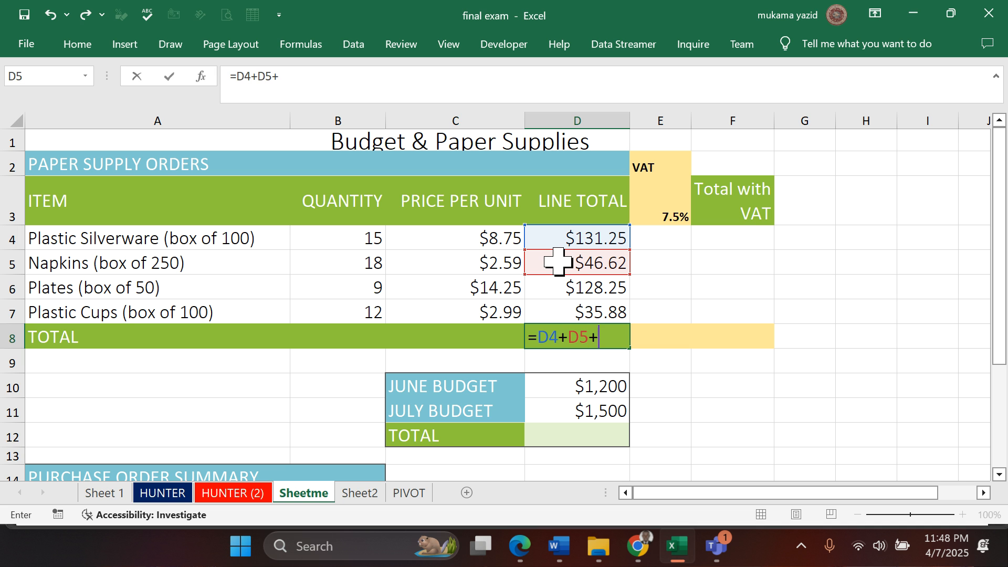
left_click(564, 286)
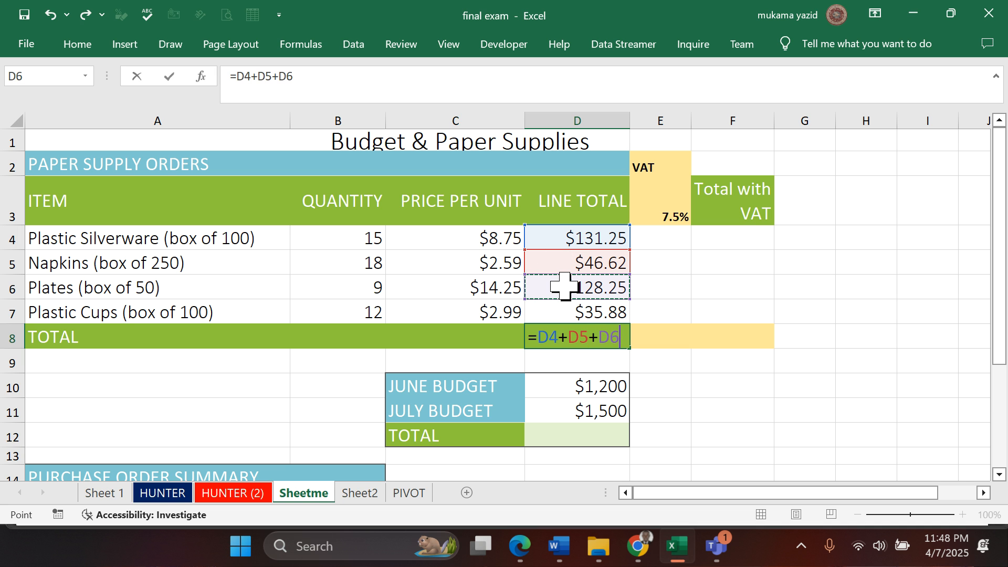
type("+")
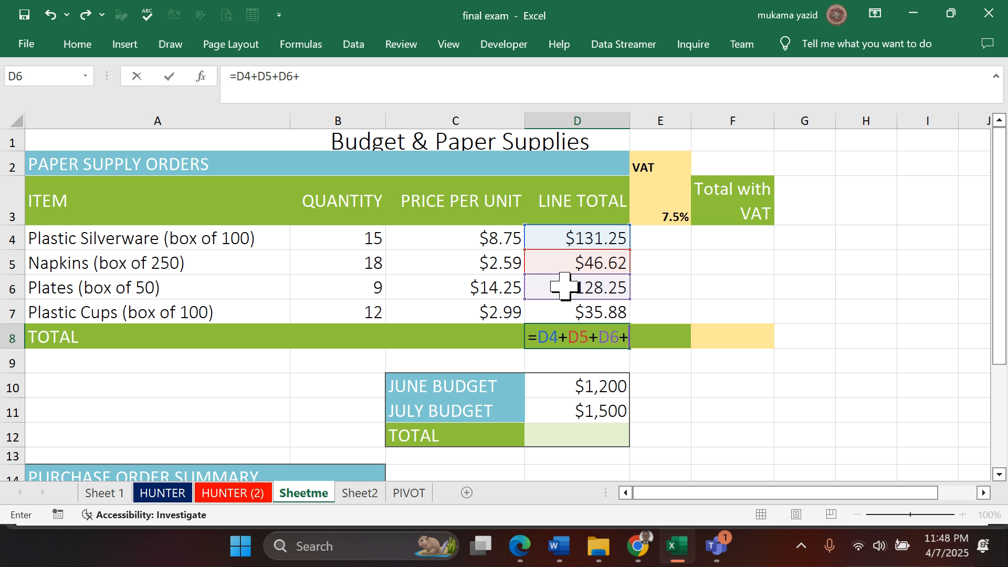
left_click(541, 310)
key("Return")
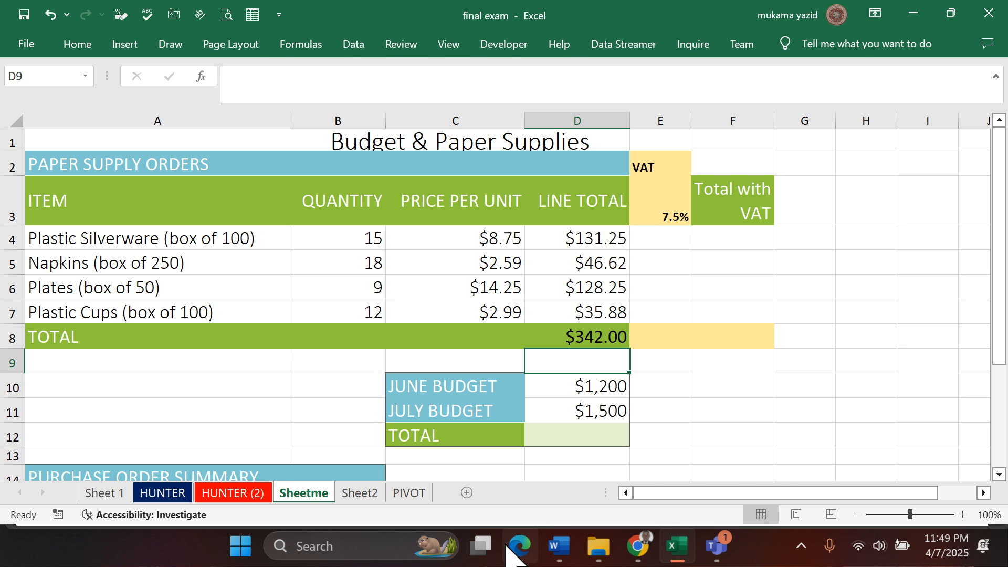
- Check question 36 in the exam PDF in Edge, return to Excel and begin the tax formula in cell E4 with =E3*
left_click(523, 545)
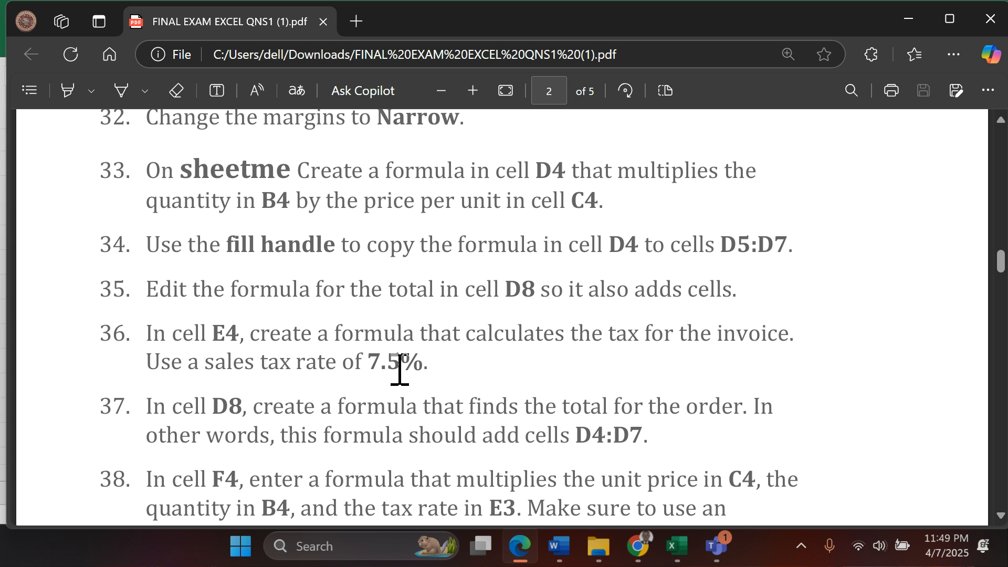
left_click(677, 546)
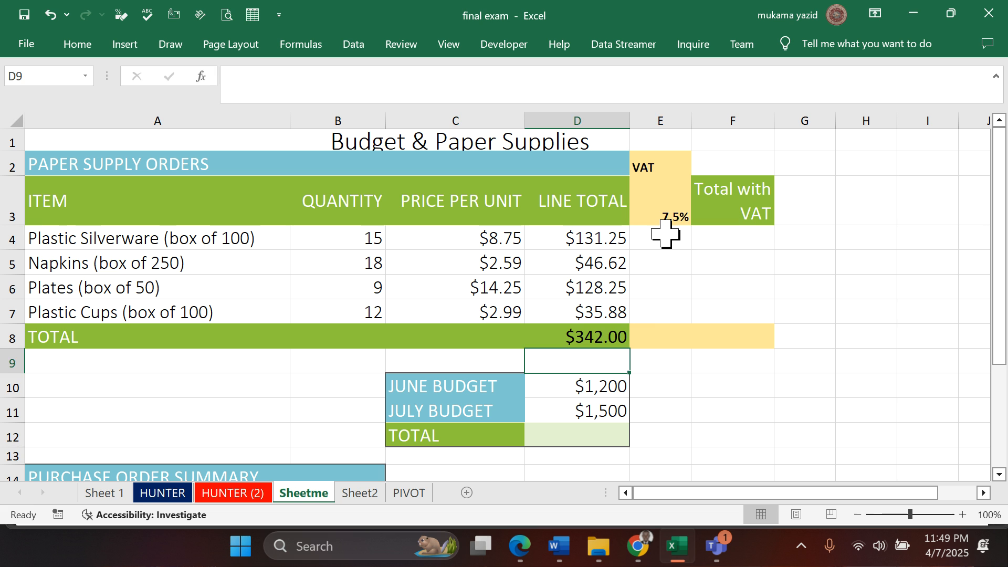
left_click(665, 234)
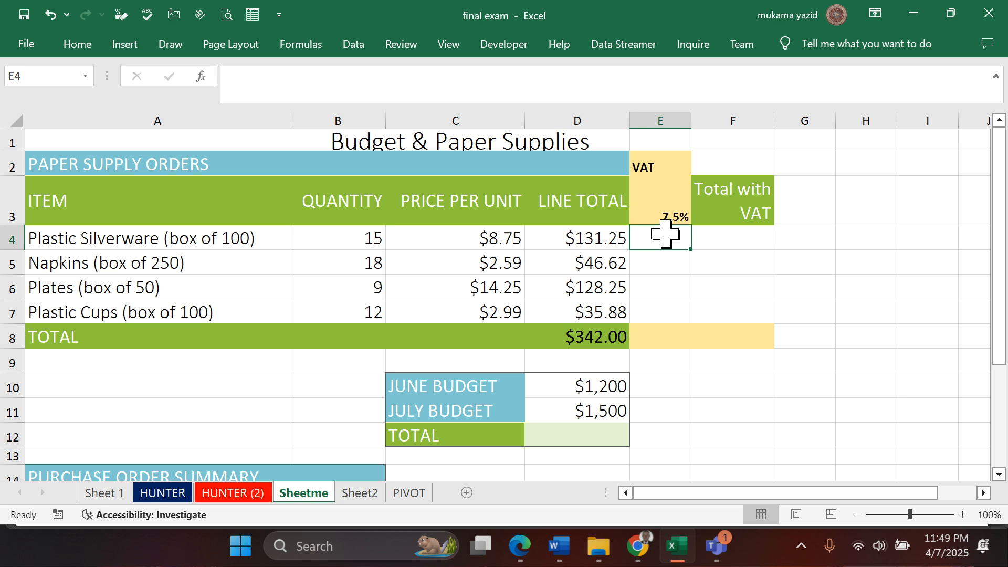
type("=")
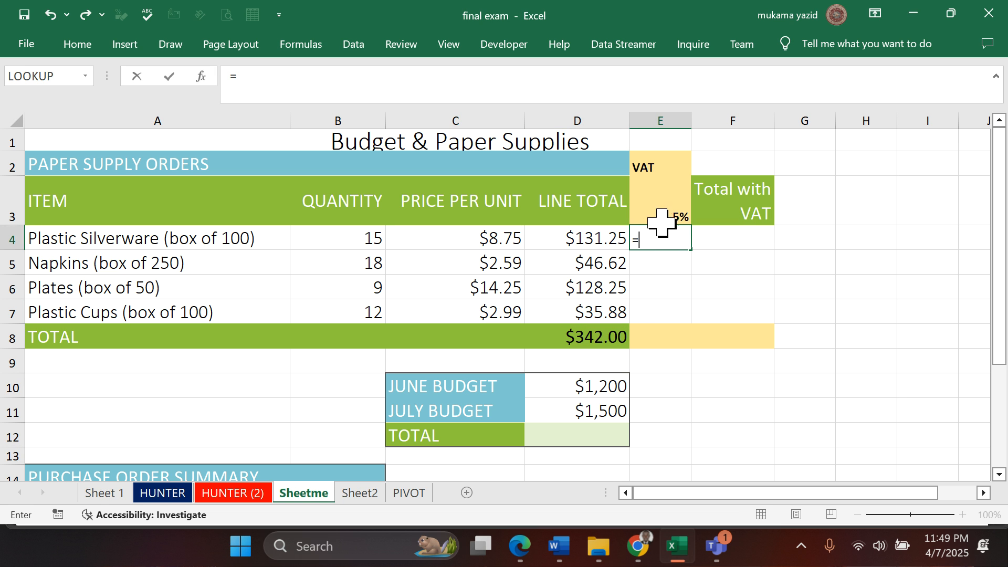
left_click(668, 219)
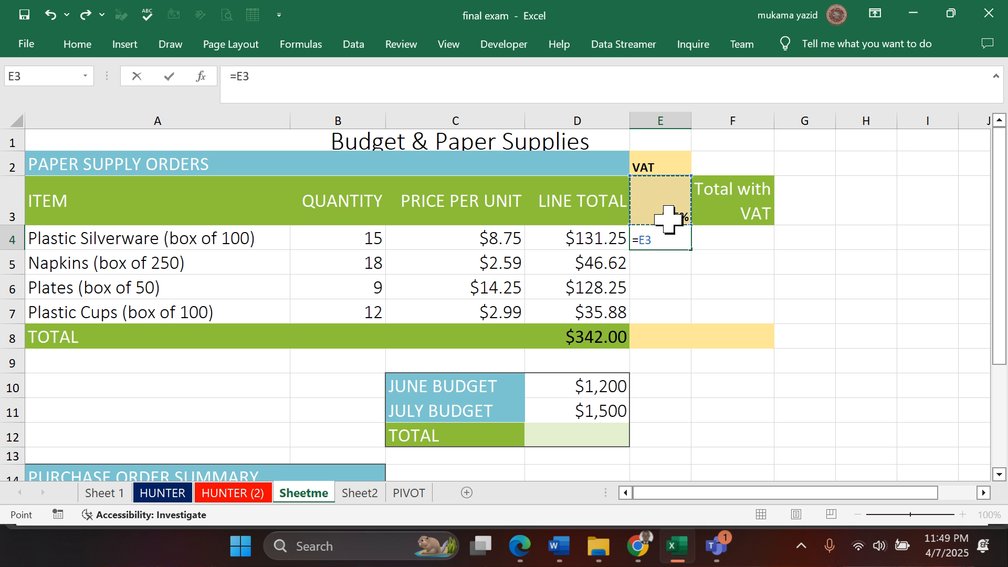
type("*")
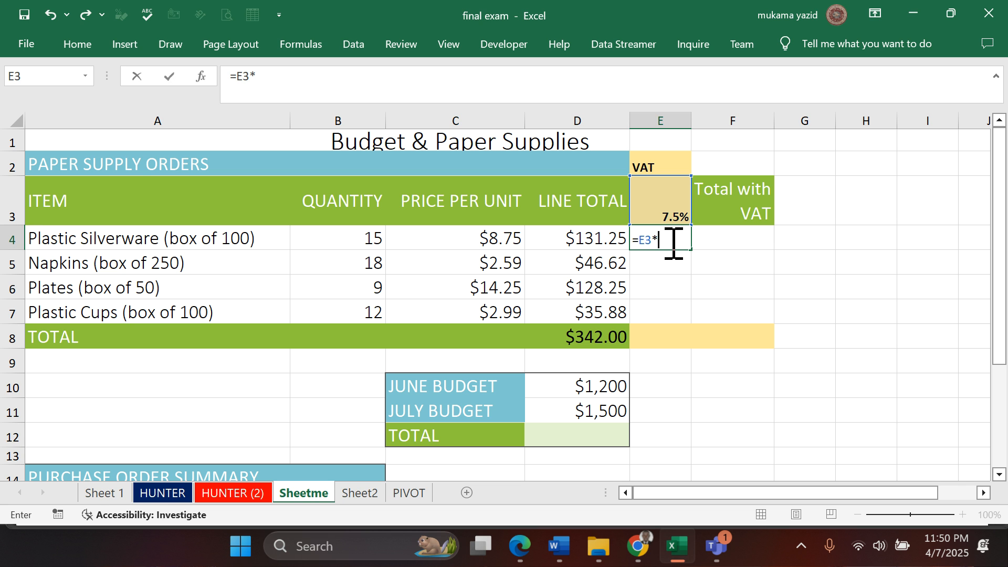
- Complete the VAT formula in cell E4 as =$E$3*D4, with an absolute reference to the tax rate
left_click(601, 239)
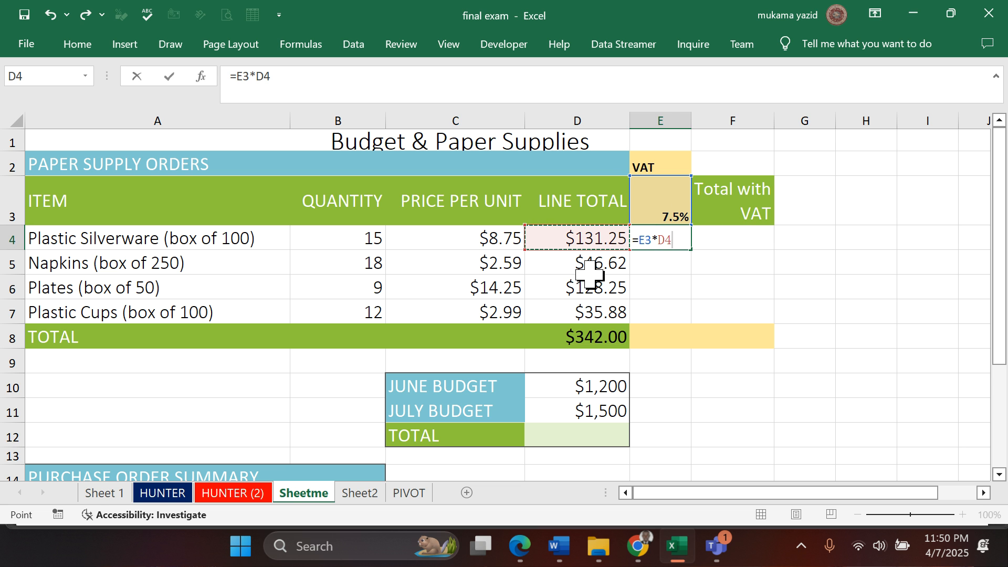
left_click(608, 295)
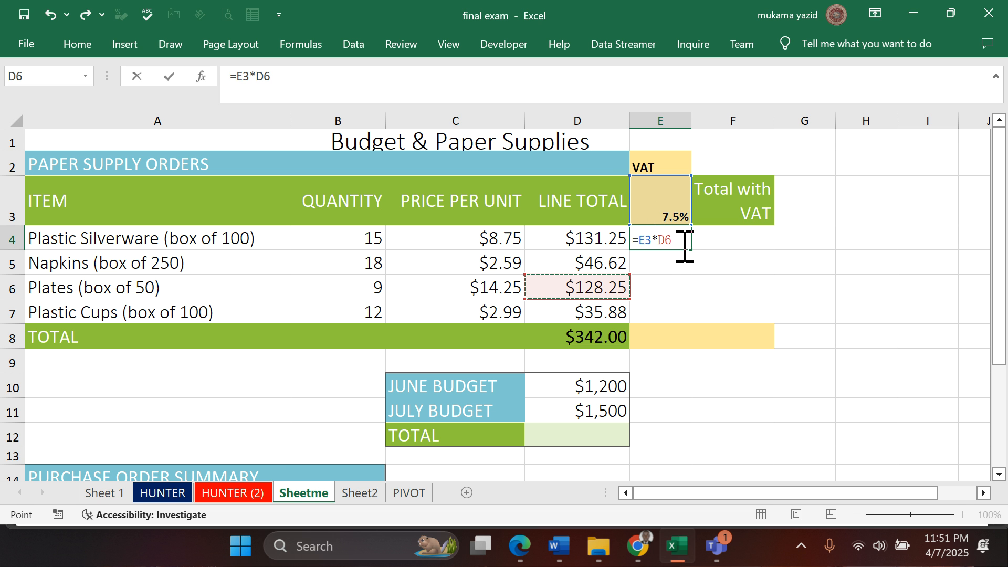
key("Delete")
key("Delete")
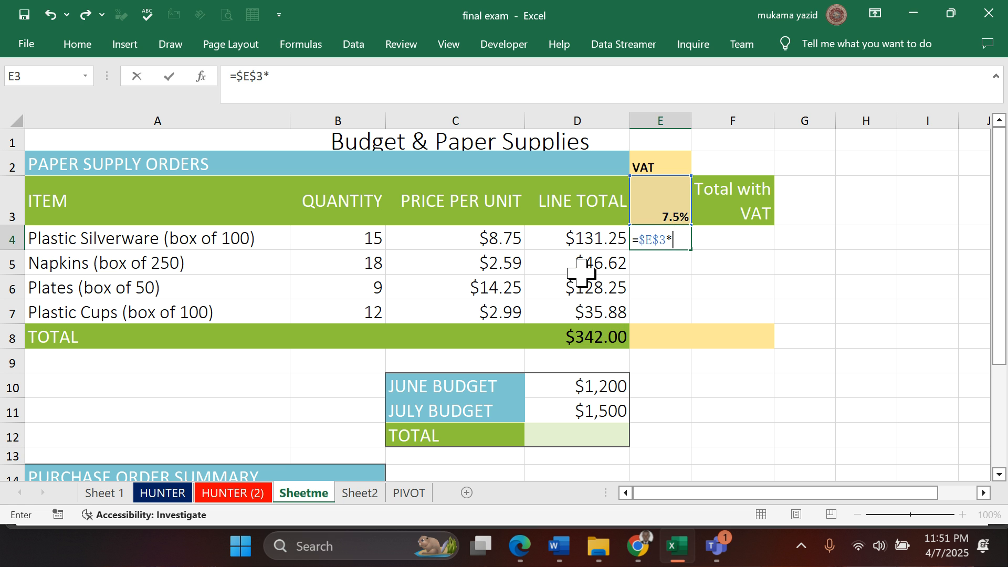
left_click(582, 239)
key("Return")
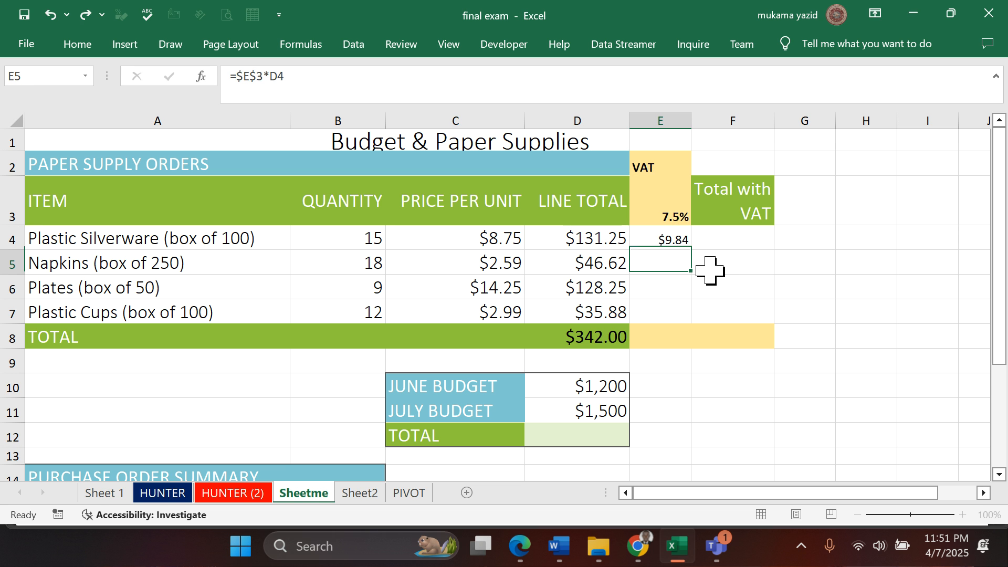
- Fill the VAT formula from cell E4 down through E7, leaving the total row cell E8 empty
left_click(679, 240)
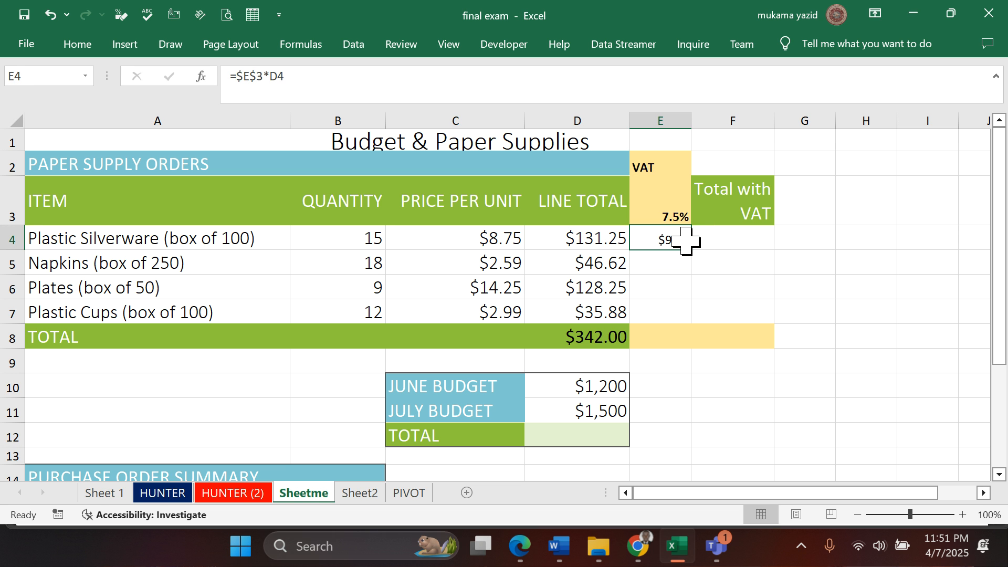
double_click(691, 249)
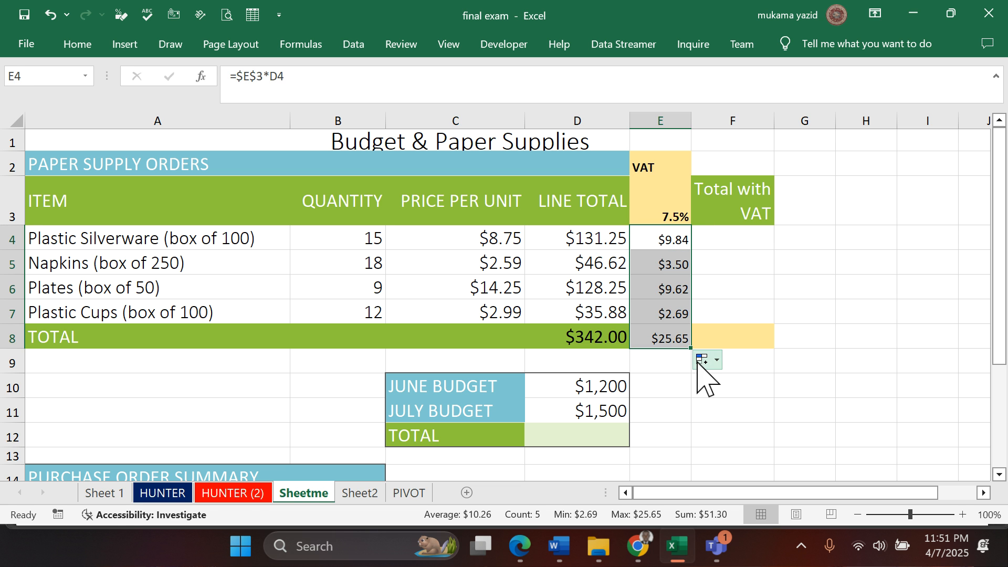
left_click_drag(690, 343, 672, 333)
left_click(718, 313)
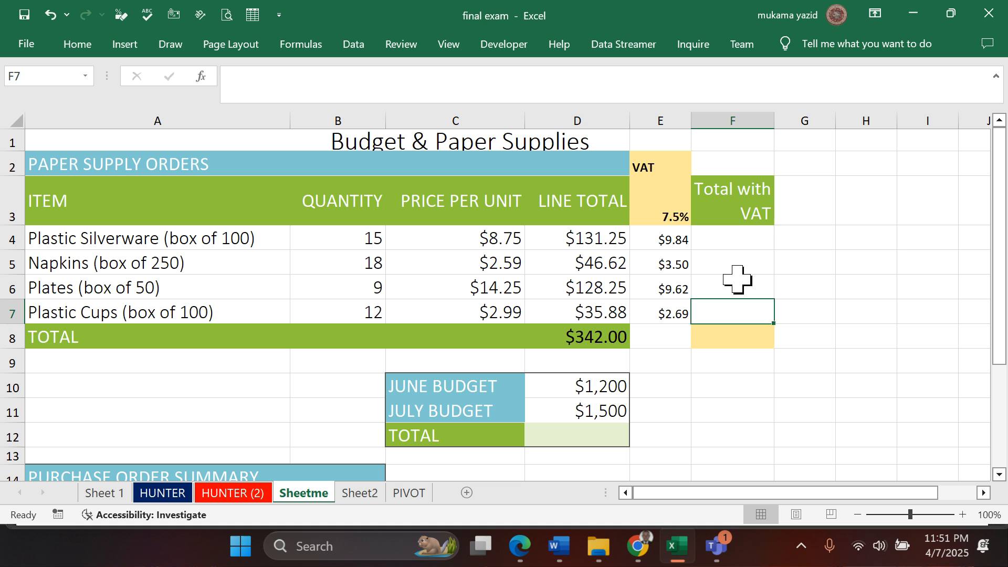
- Select cell F4, read questions 37 and 38 in the exam PDF in Edge, and return to Excel
left_click(735, 244)
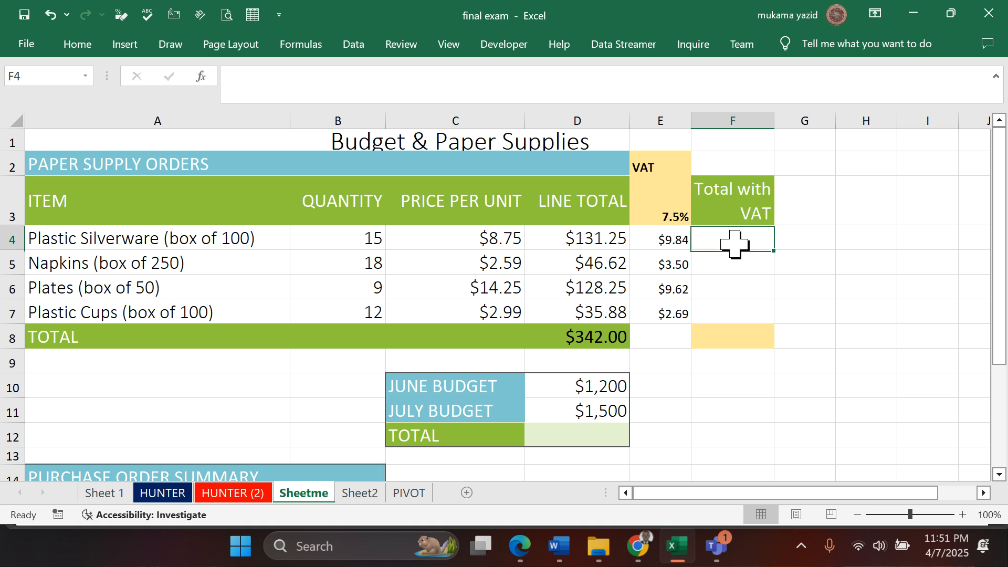
left_click(523, 554)
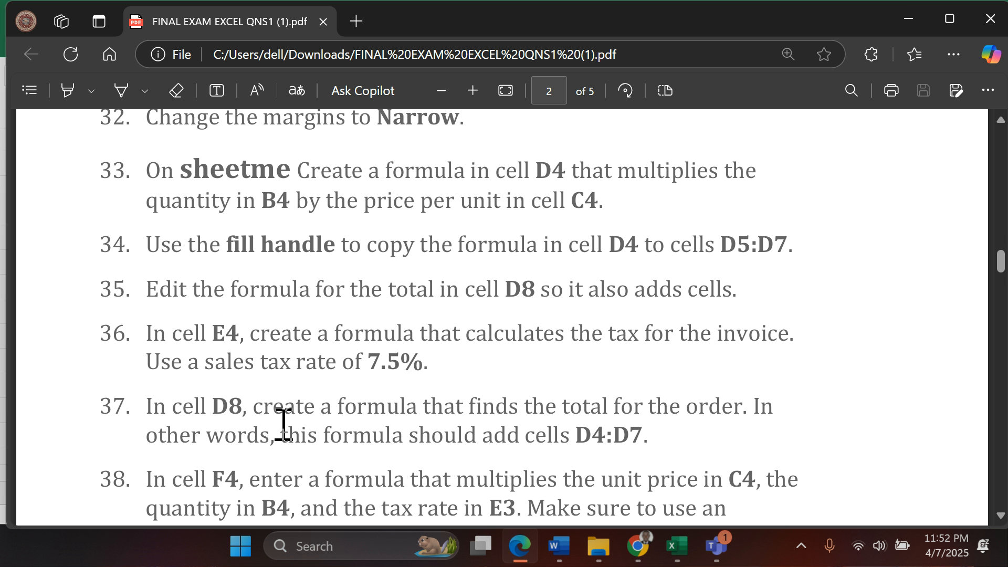
scroll(284, 423, "down", 2)
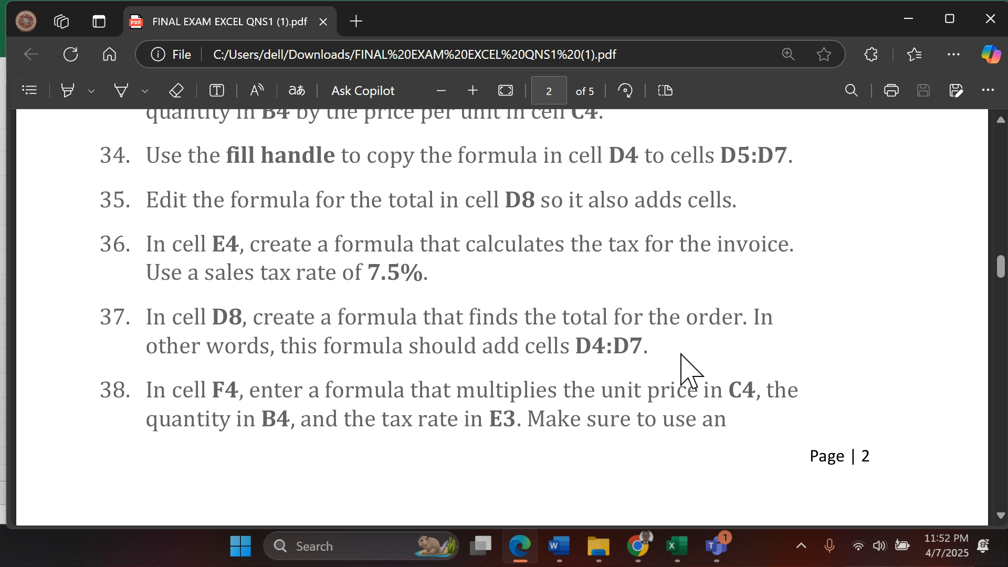
left_click(678, 547)
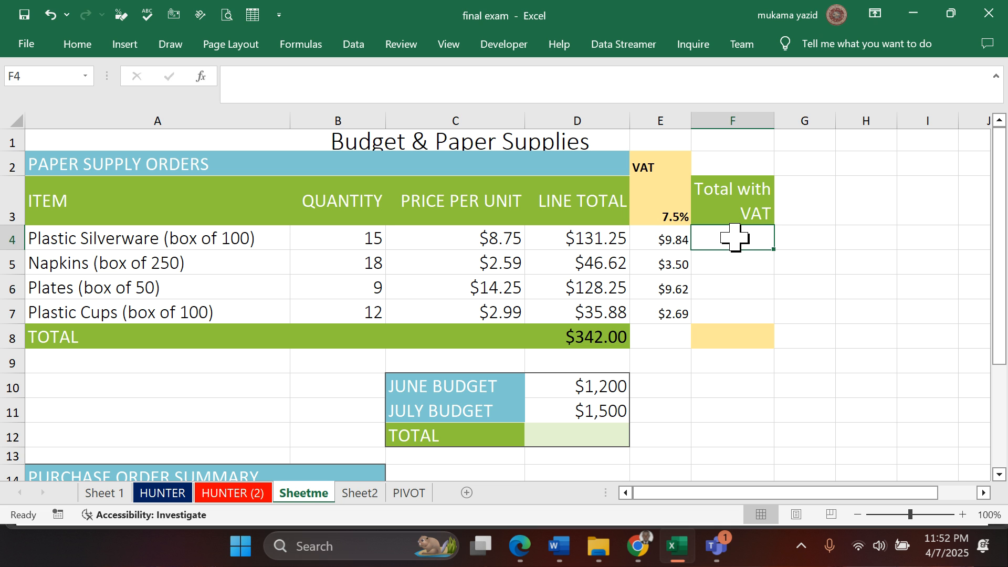
- Enter the formula =D4+E4 in cell F4 to add the VAT to the line total
type("=")
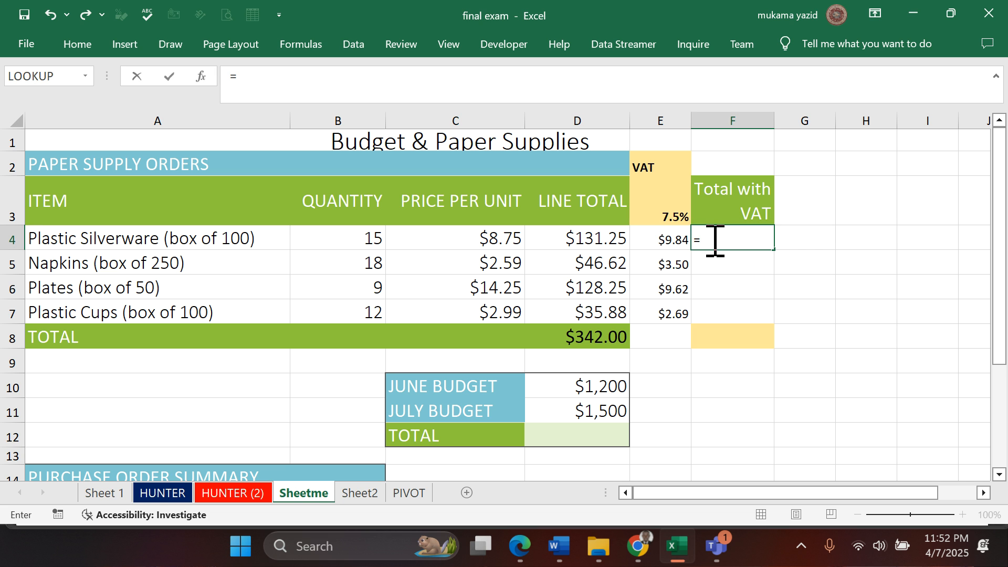
left_click(564, 241)
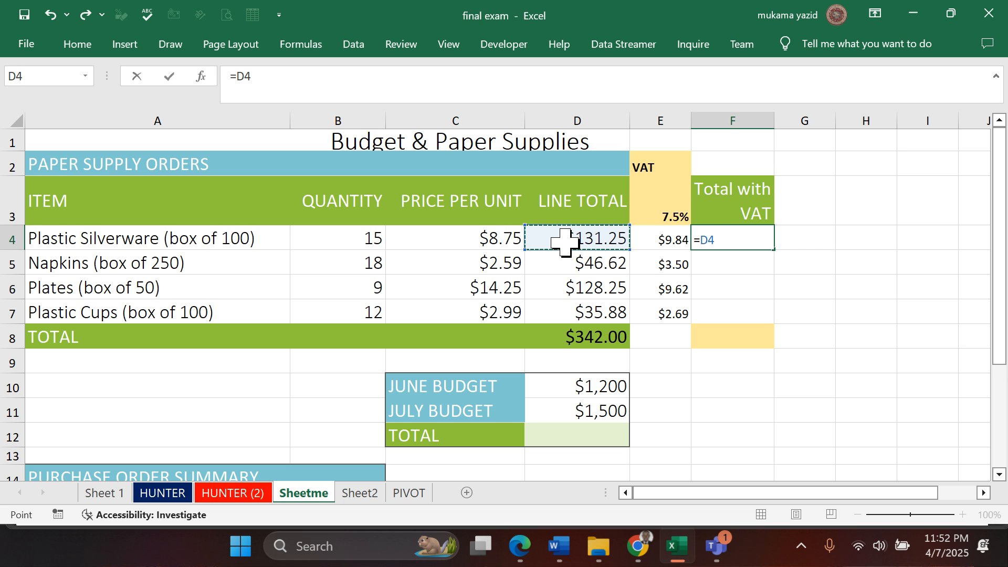
type("+")
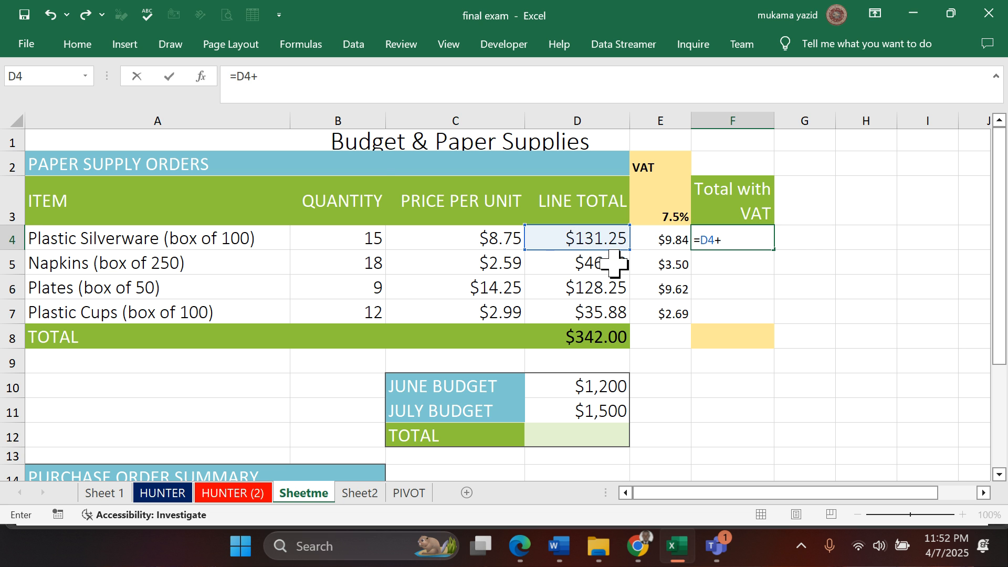
left_click(669, 239)
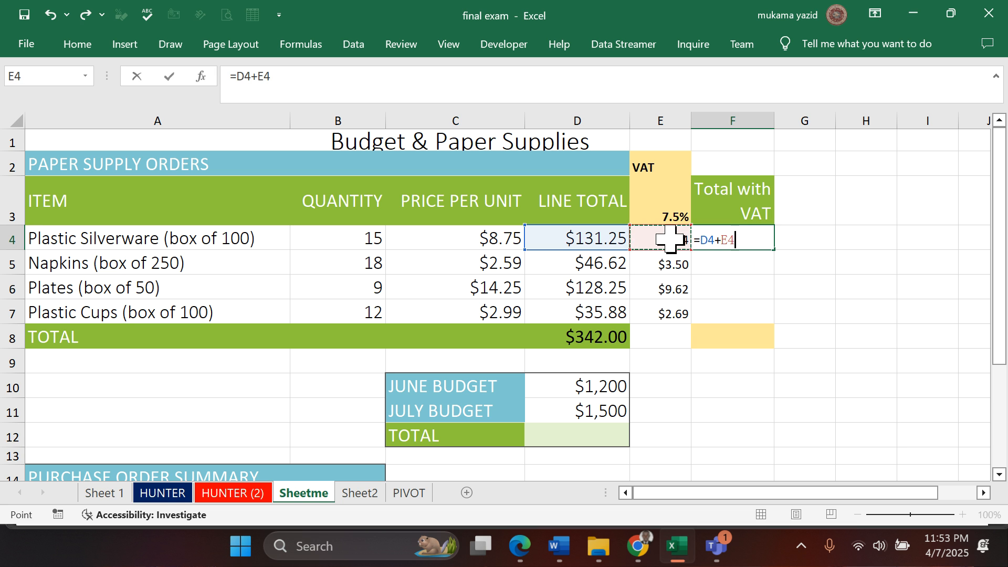
key("Return")
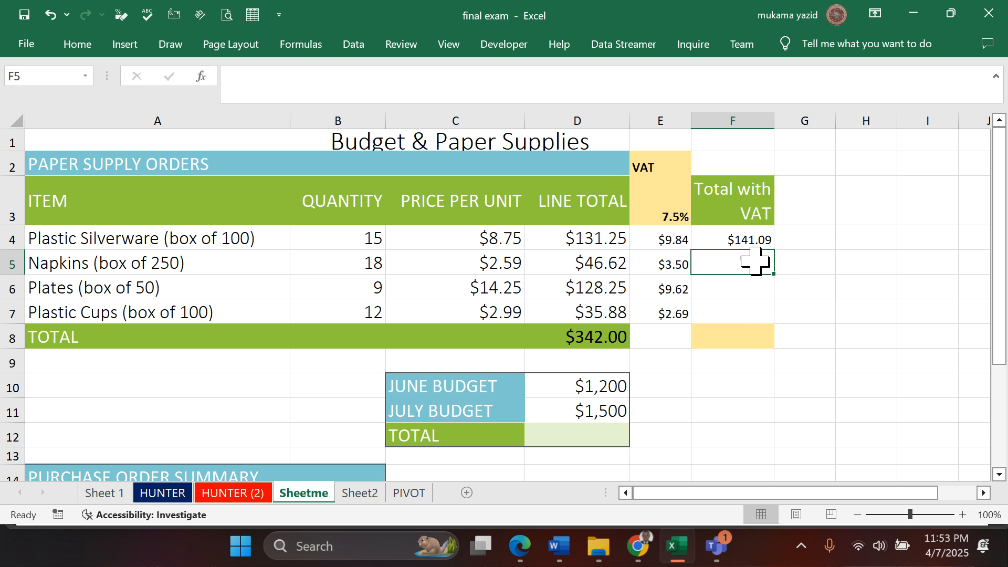
- Fill the Total with VAT formula from cell F4 down through F7, leaving the total row cell F8 empty
left_click(756, 240)
double_click(774, 252)
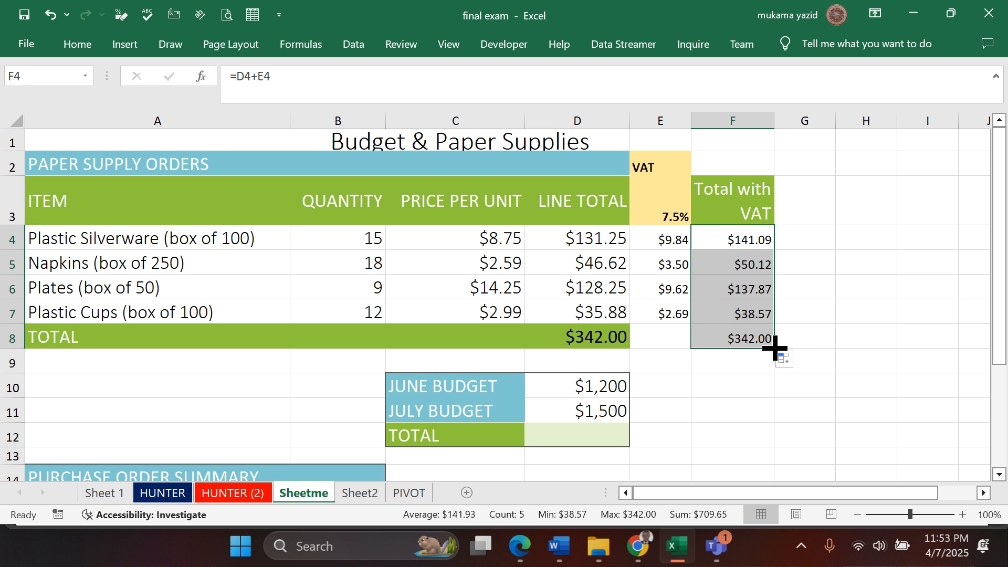
left_click_drag(774, 348, 756, 320)
left_click(831, 306)
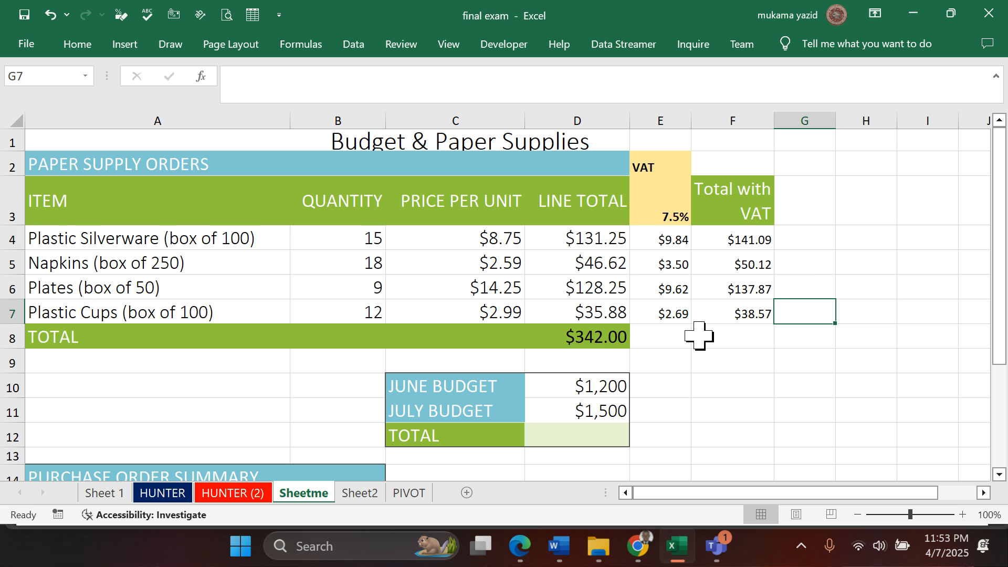
- Copy the total formula from cell D8 across to cells E8:F8 with the fill handle
left_click(601, 342)
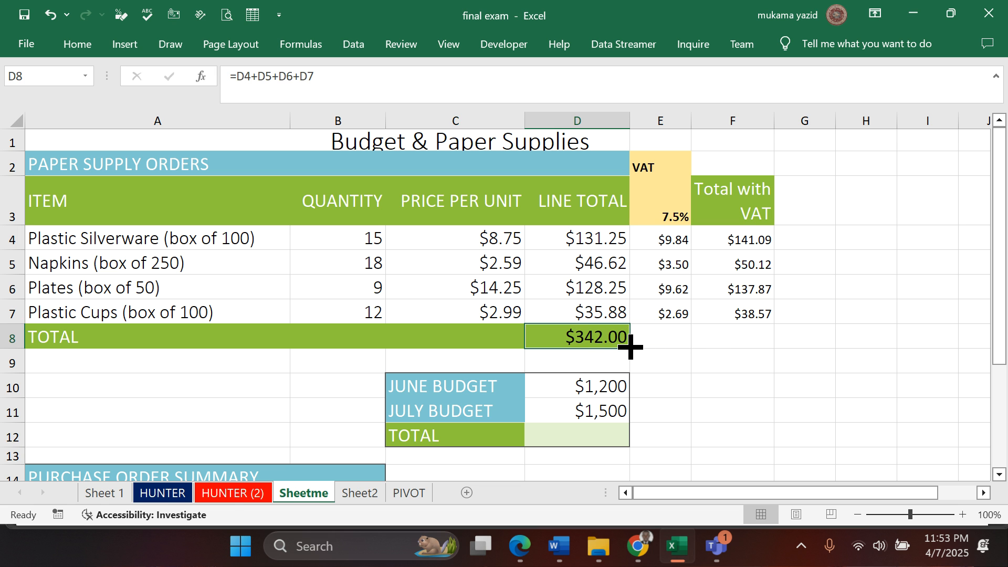
left_click_drag(630, 346, 759, 348)
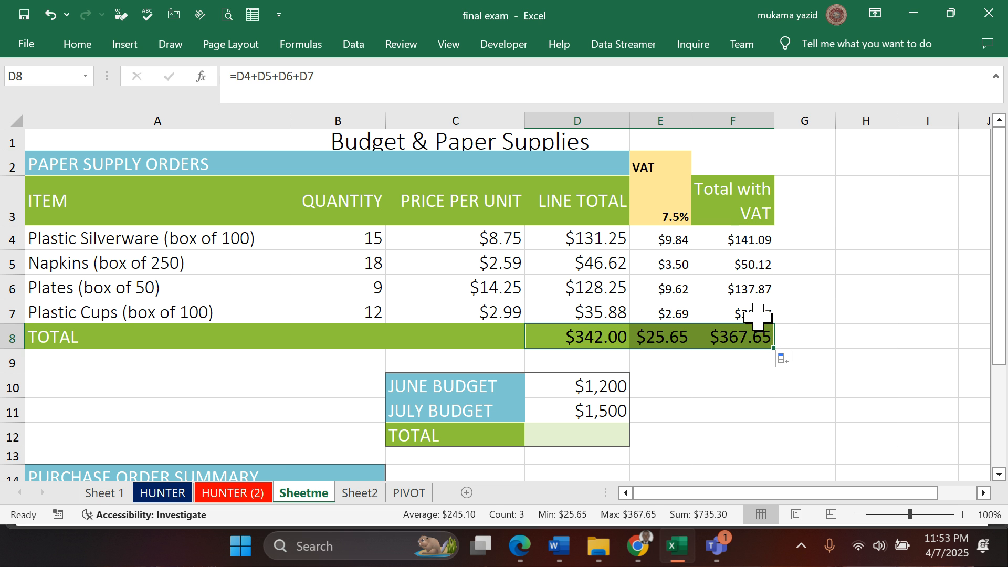
left_click(807, 313)
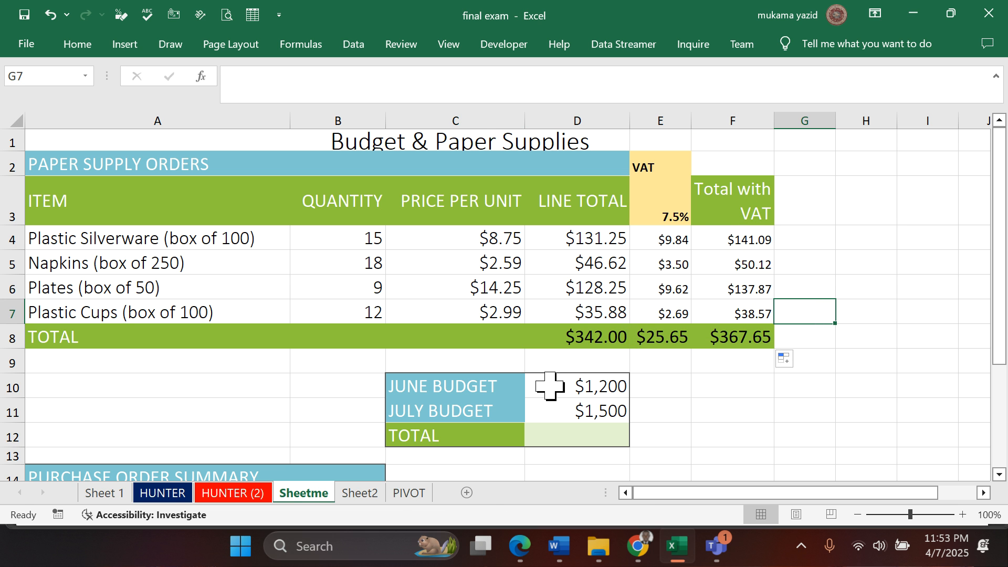
- Switch to the exam PDF in Edge and read the rest of question 38 and the questions from 39 to 44
scroll(549, 385, "down", 1)
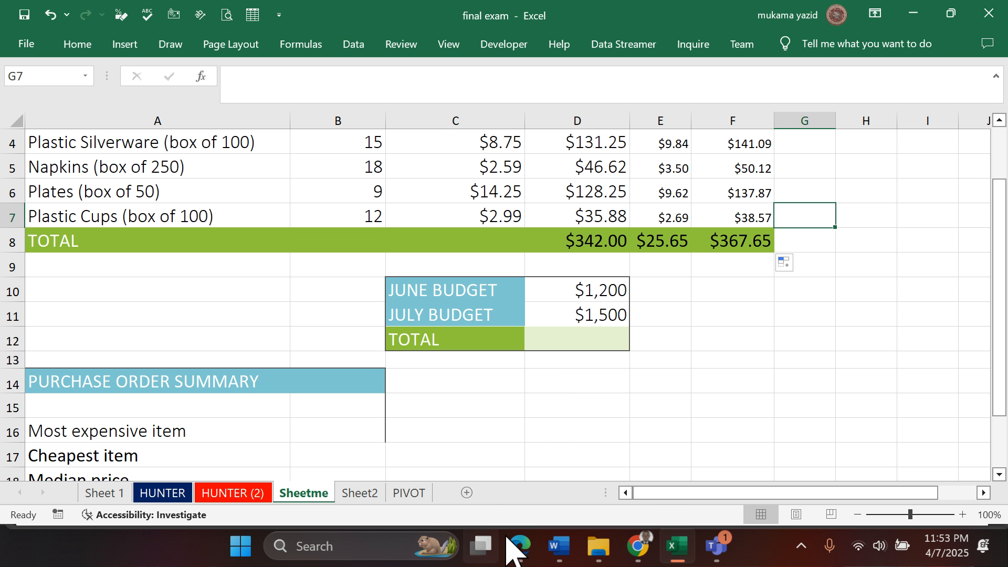
left_click(517, 549)
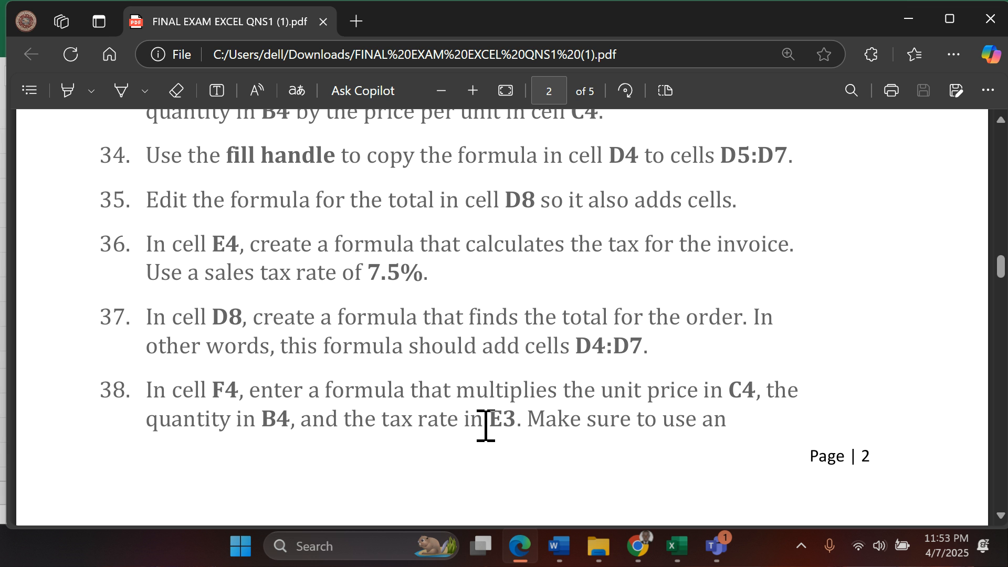
scroll(487, 423, "down", 3)
scroll(485, 420, "down", 6)
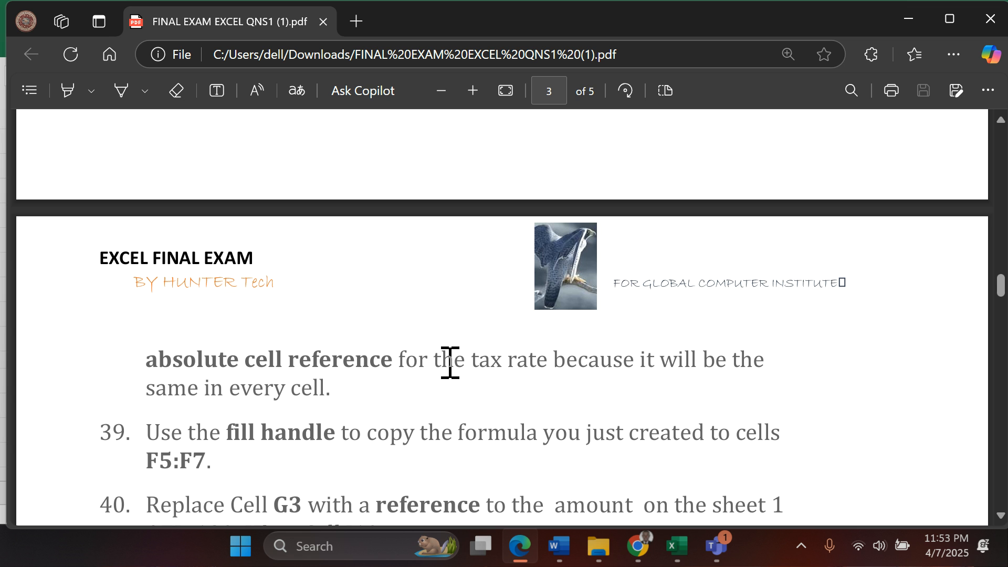
scroll(450, 363, "down", 4)
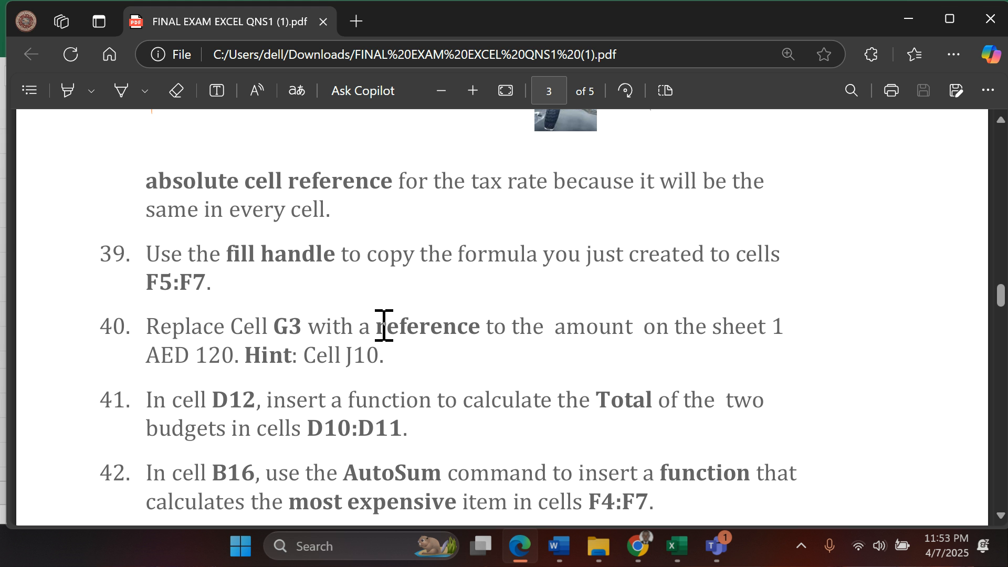
scroll(382, 326, "down", 4)
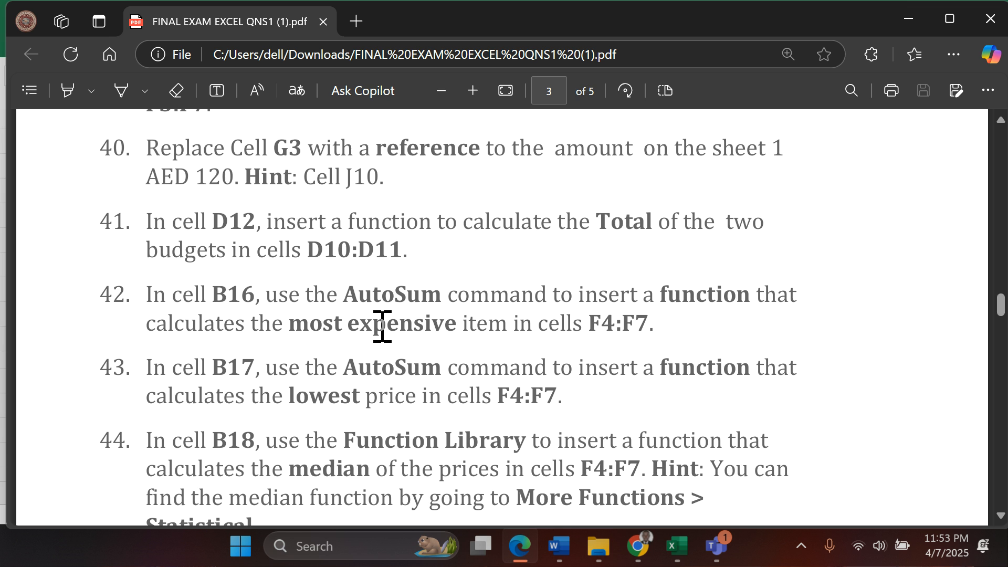
scroll(383, 326, "up", 2)
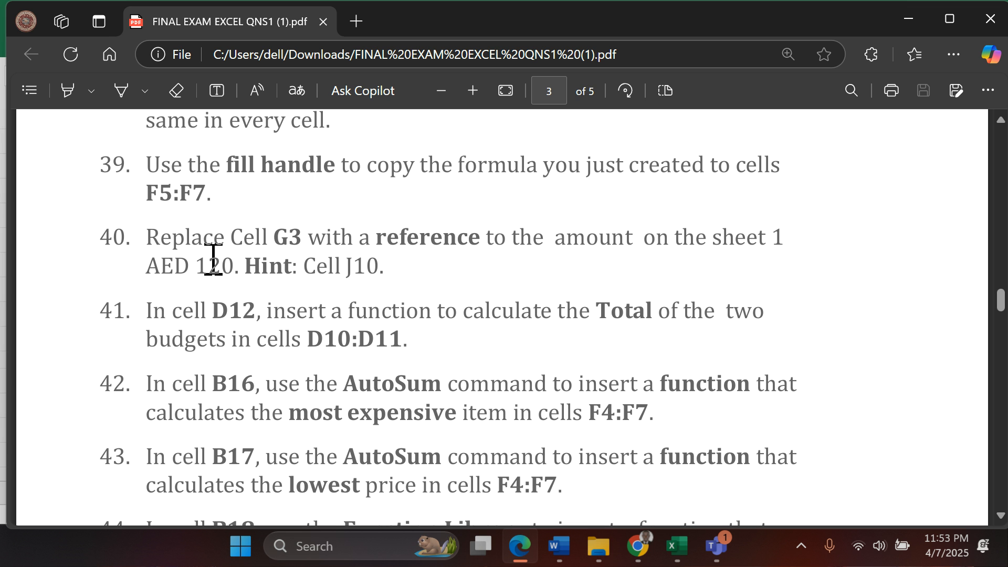
scroll(213, 257, "up", 2)
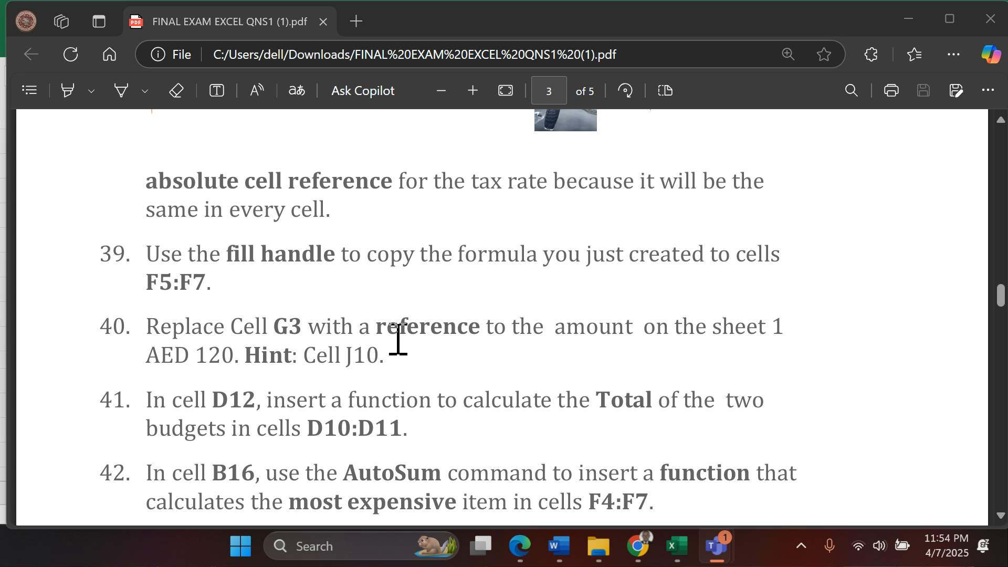
left_click(286, 341)
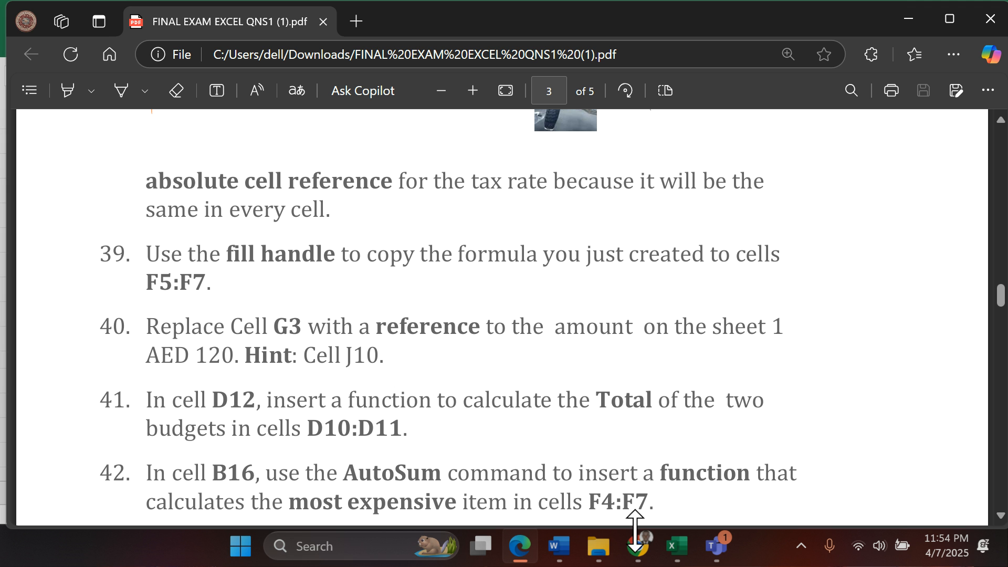
- Return to Excel, select cell G3 on Sheetme, and open Sheet 1 to look for the amount in cell J10
left_click(672, 546)
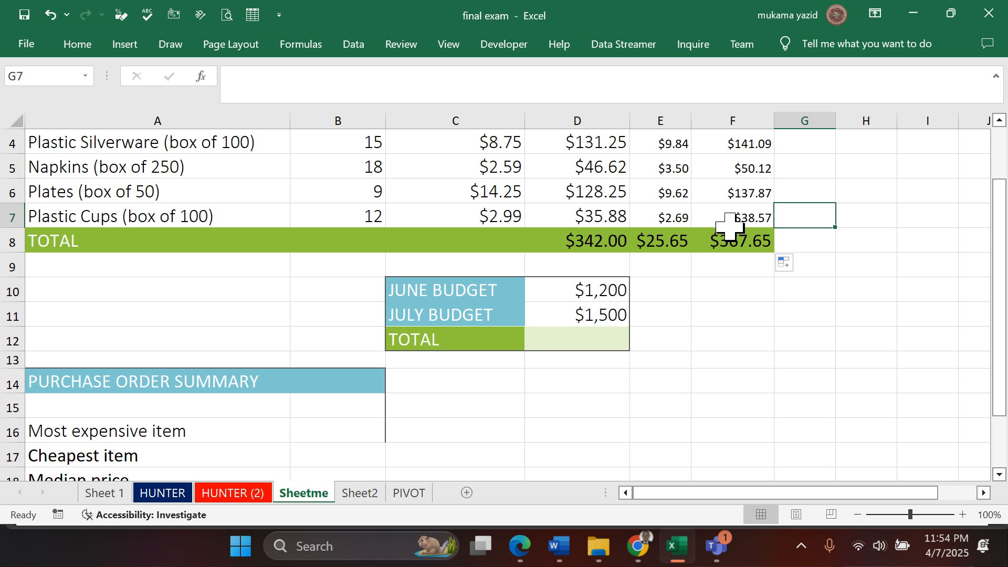
scroll(791, 152, "up", 1)
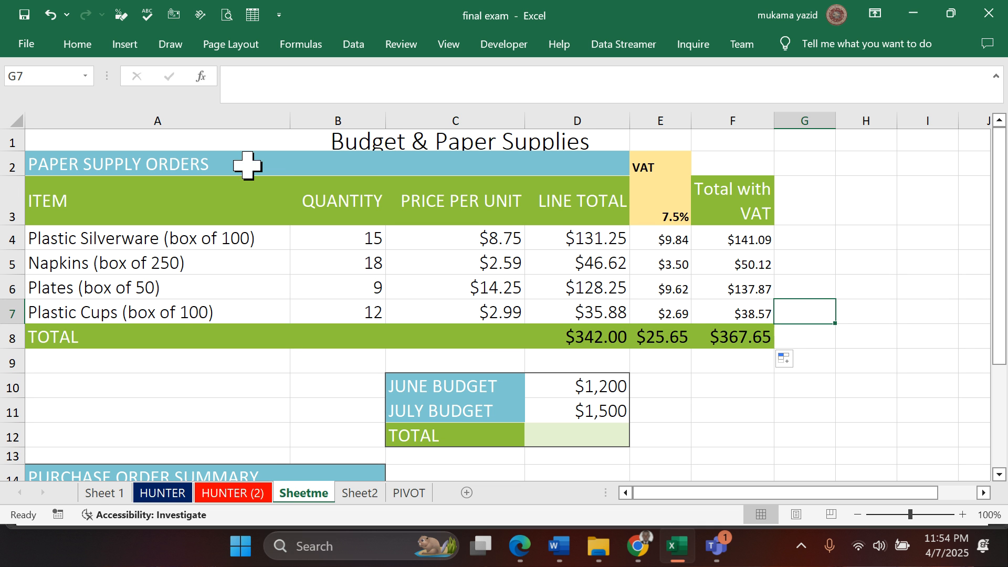
left_click(805, 202)
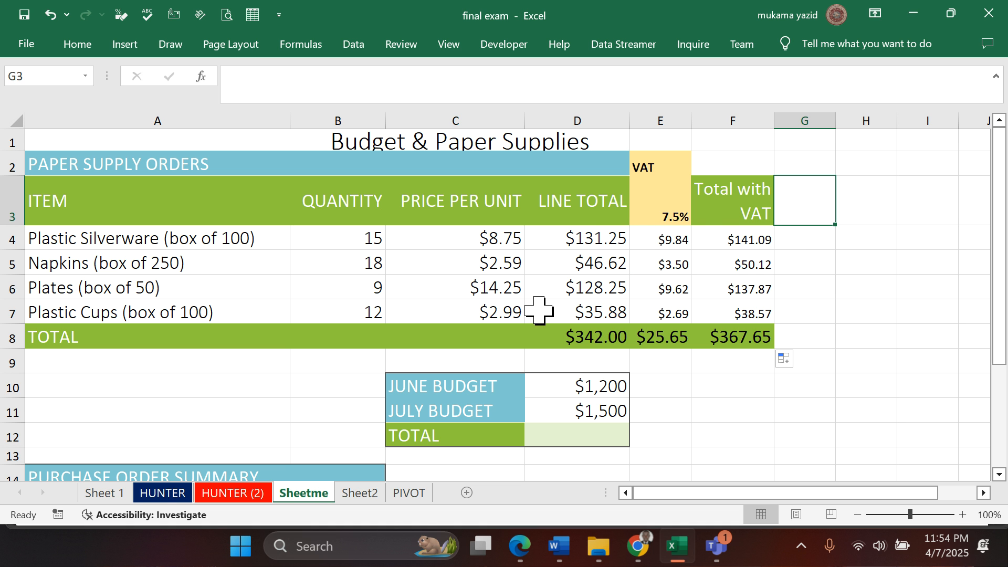
left_click(102, 493)
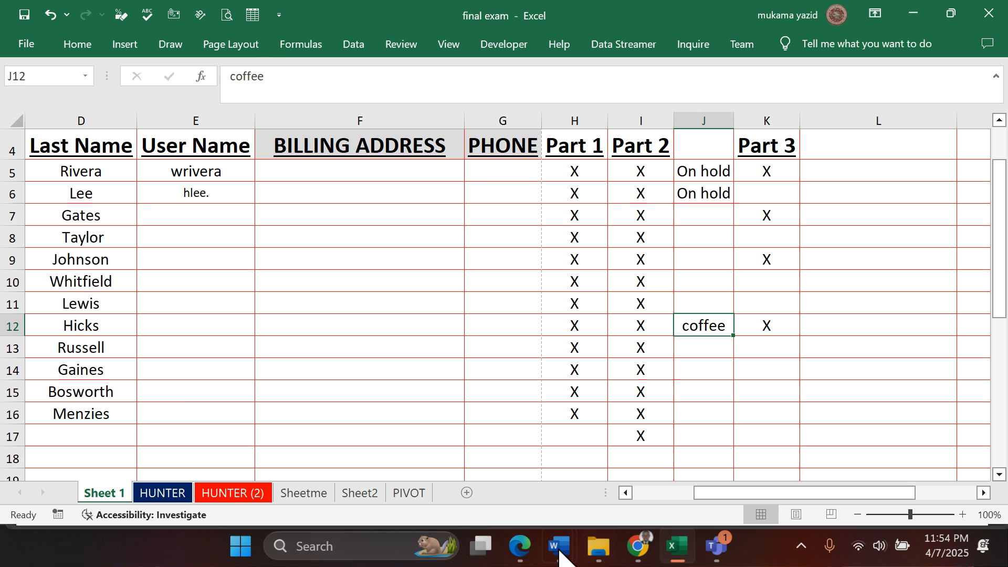
- Switch to the exam PDF in Edge to reread question 40 about the cell J10 amount, and return to Excel
left_click(520, 546)
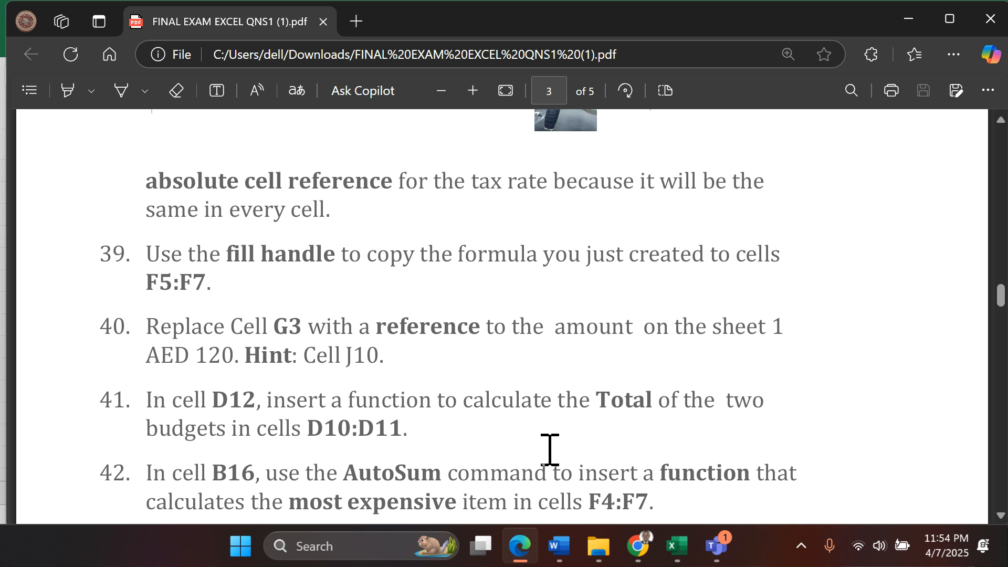
scroll(549, 449, "down", 2)
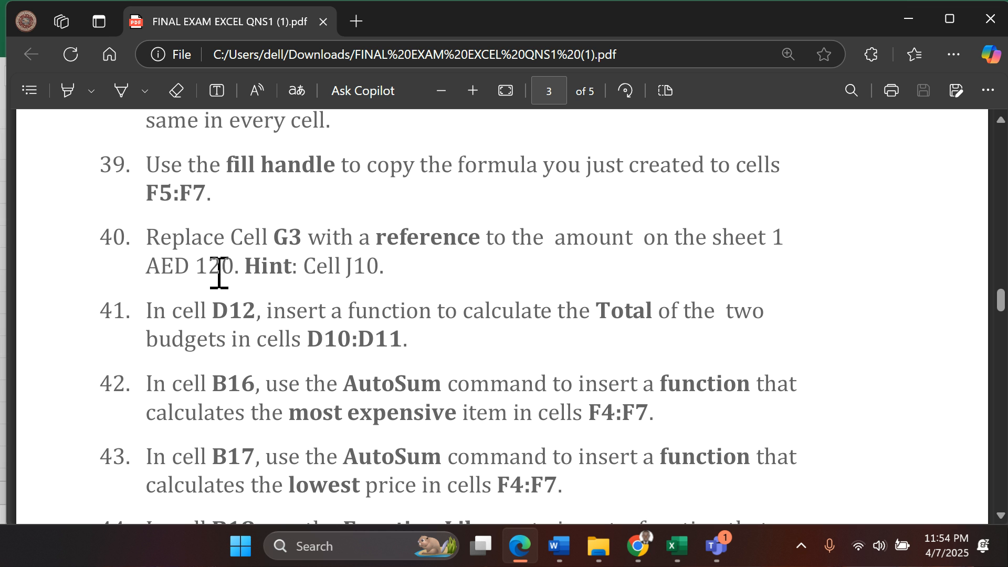
left_click(677, 549)
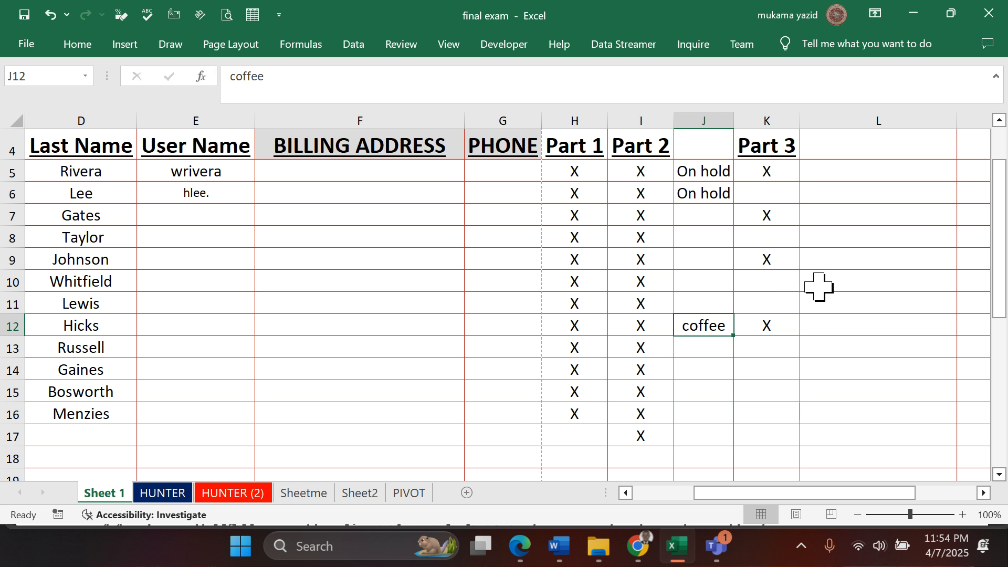
- Enter 120 in cell J10 of Sheet 1 and keep that cell selected
left_click(712, 282)
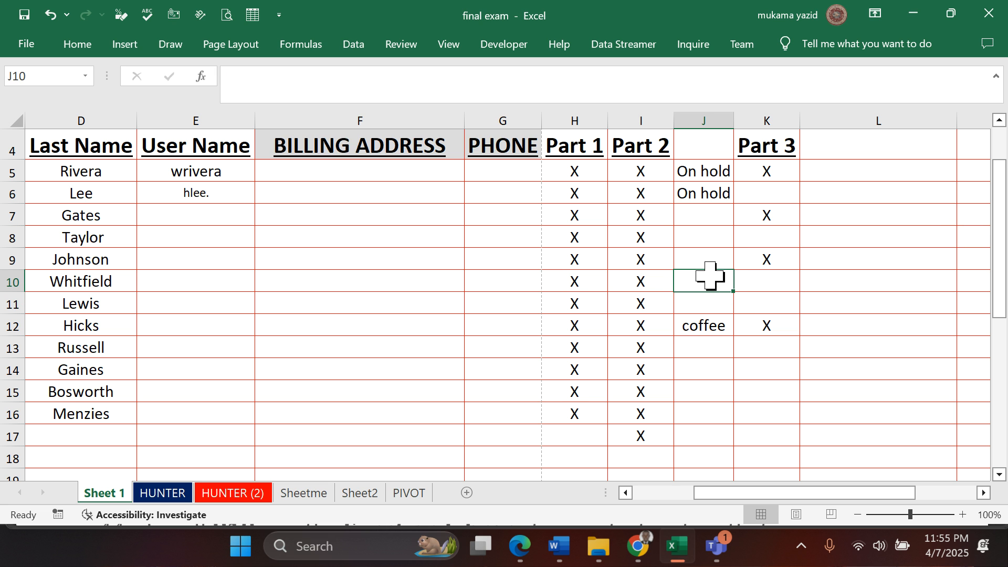
type("120")
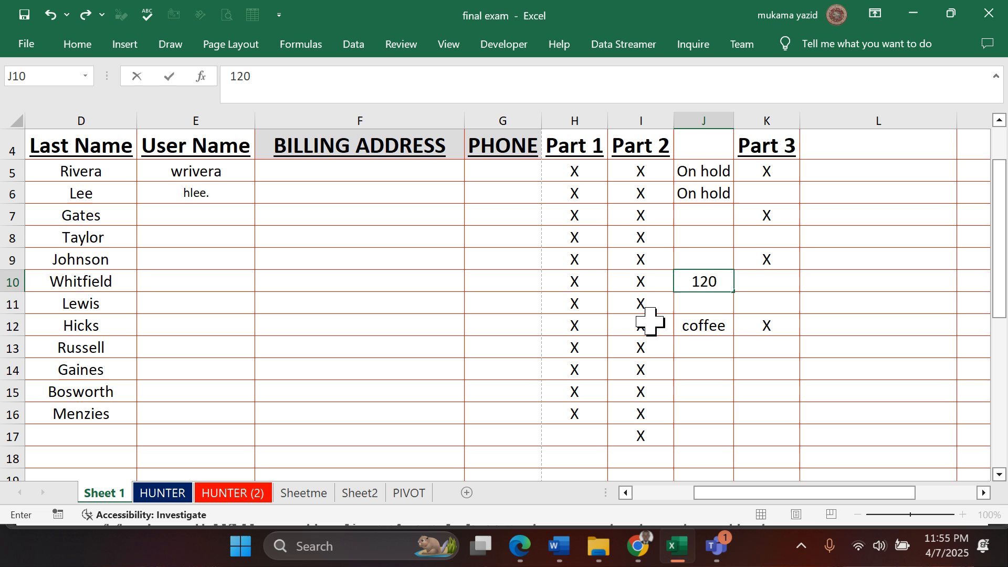
left_click(695, 322)
left_click(697, 282)
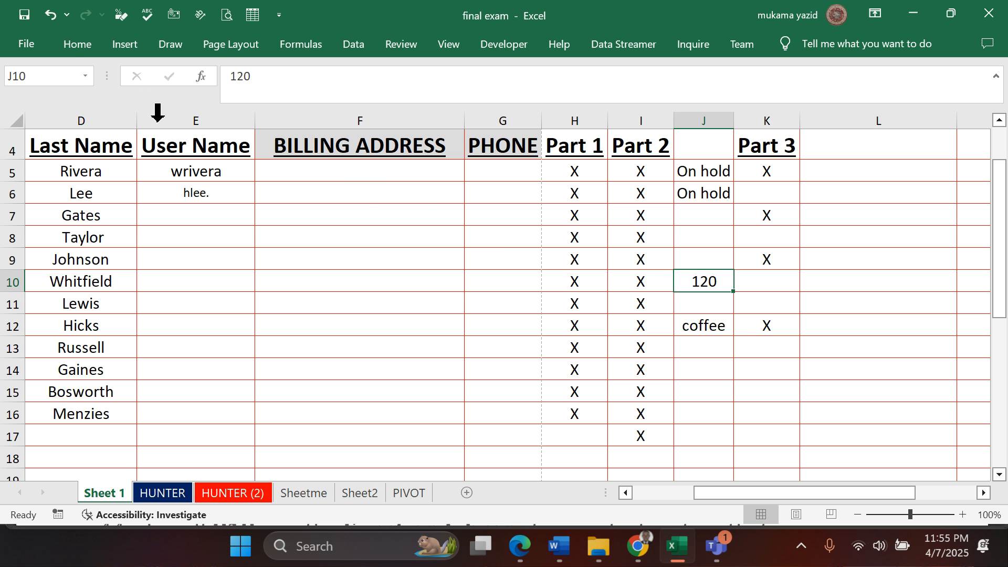
- Format cell J10 on Sheet 1 as Currency with the AED symbol and two decimal places
left_click(75, 46)
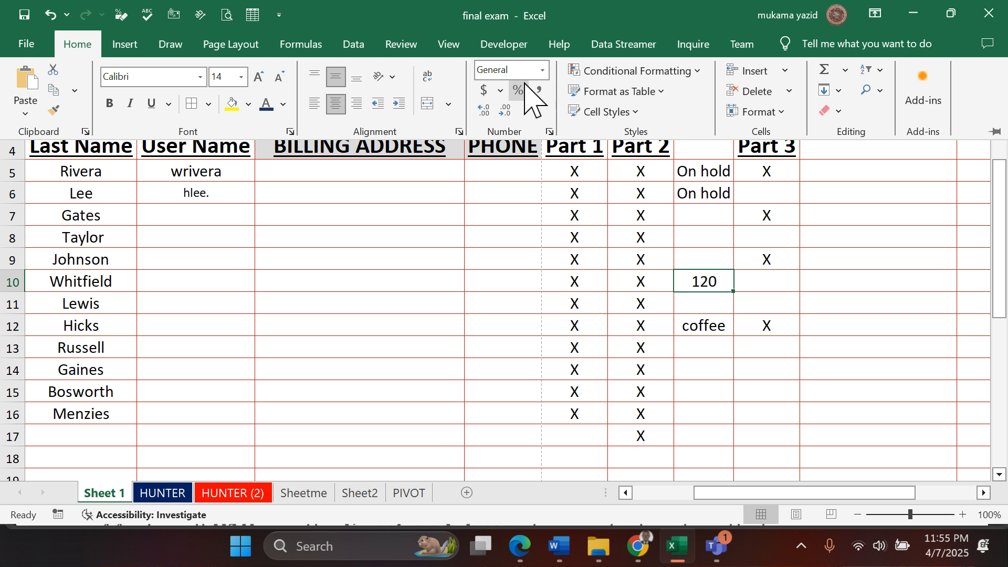
left_click(542, 71)
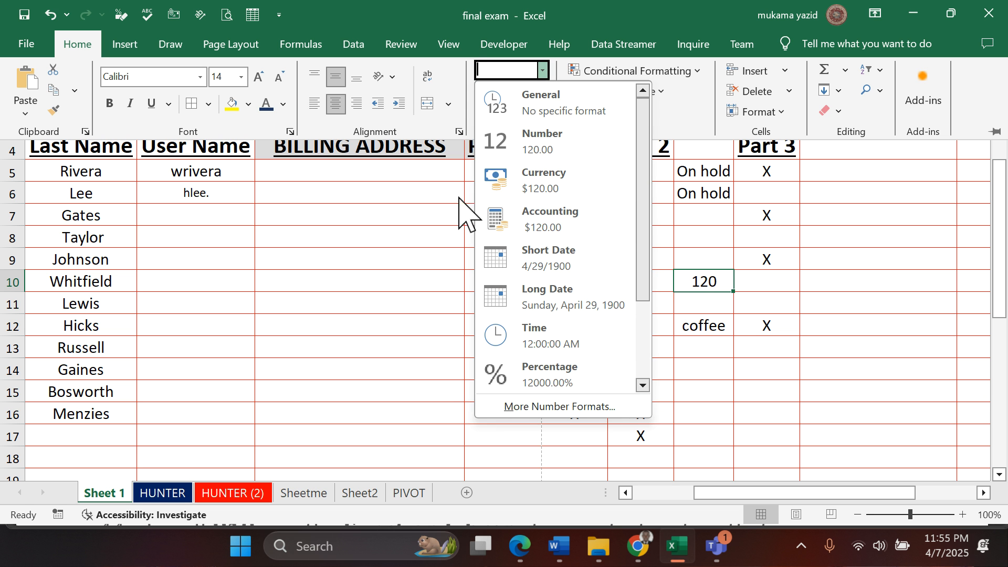
left_click(434, 251)
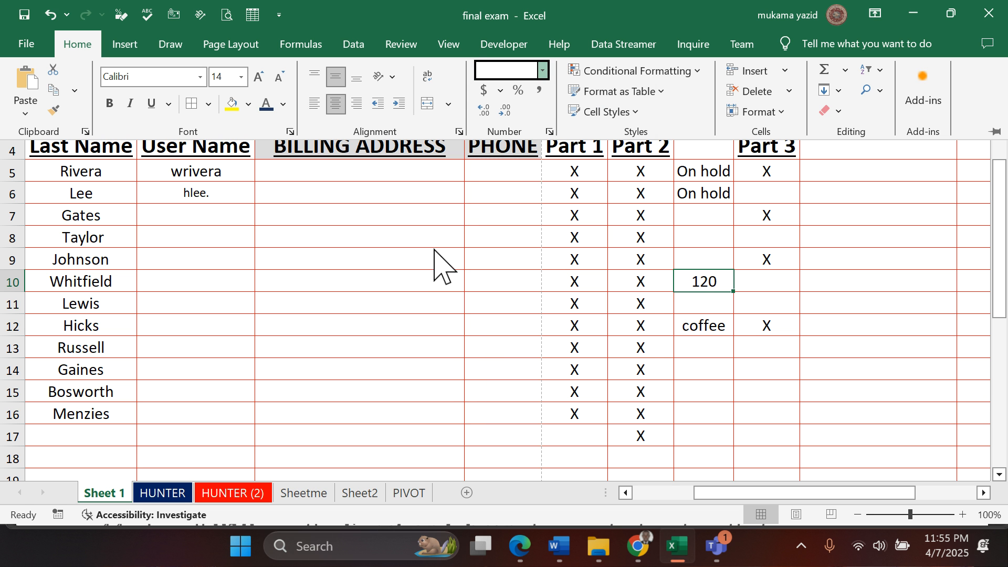
left_click(552, 132)
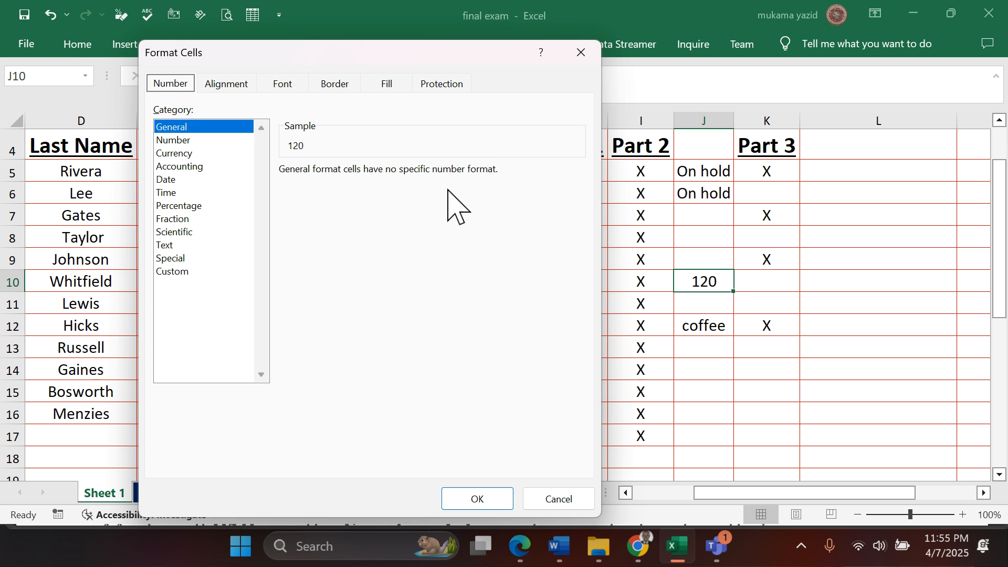
left_click(190, 155)
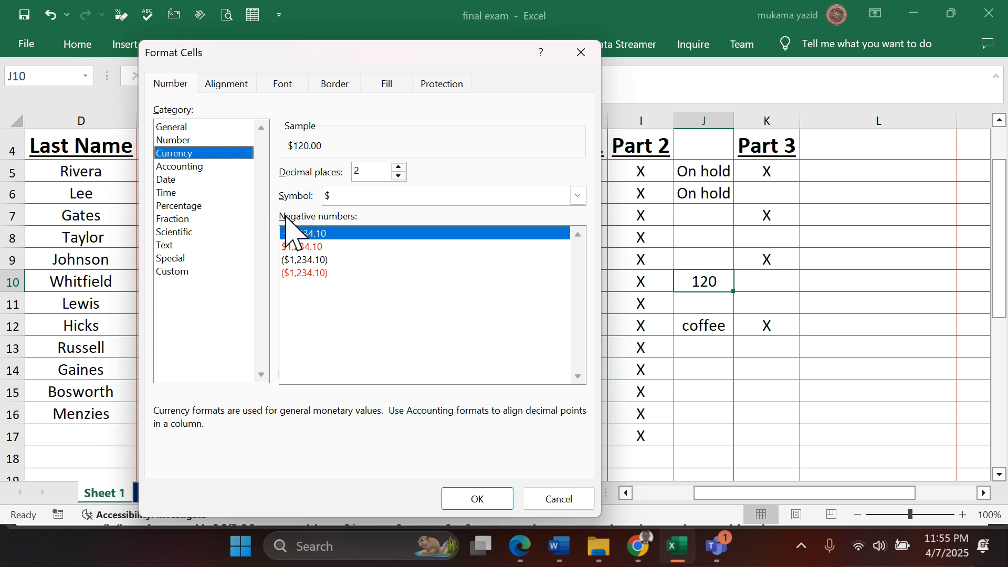
left_click(578, 195)
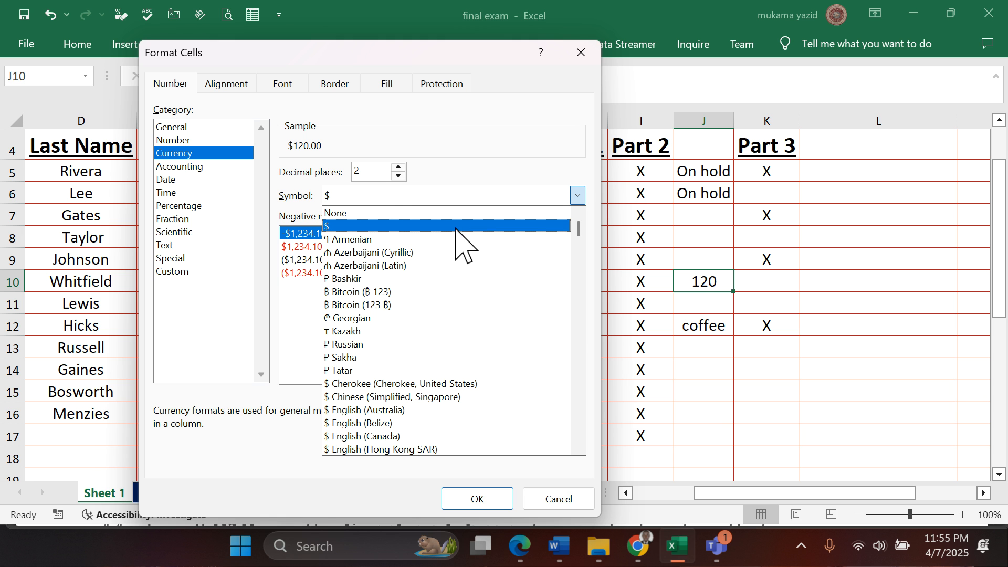
key("a")
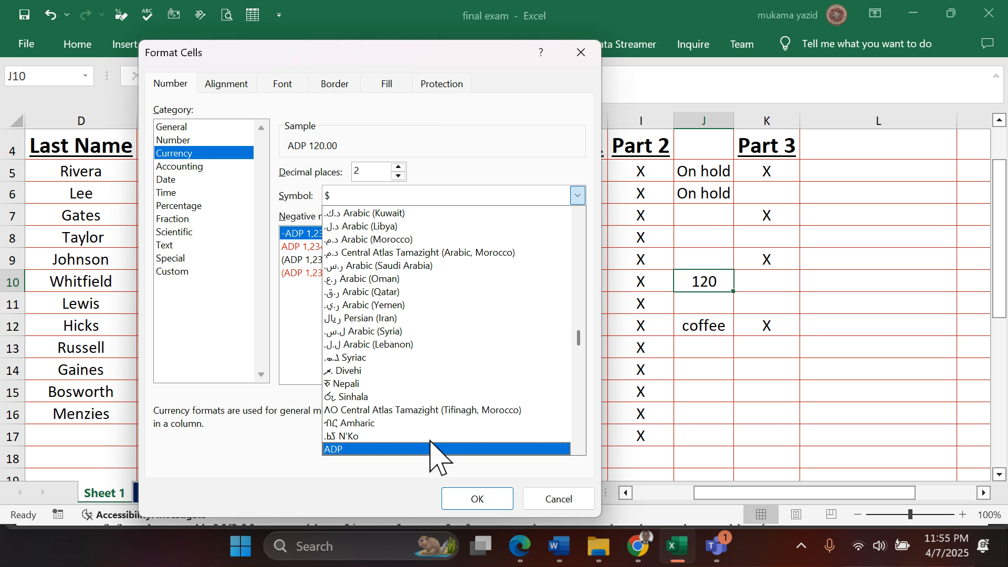
scroll(417, 349, "down", 3)
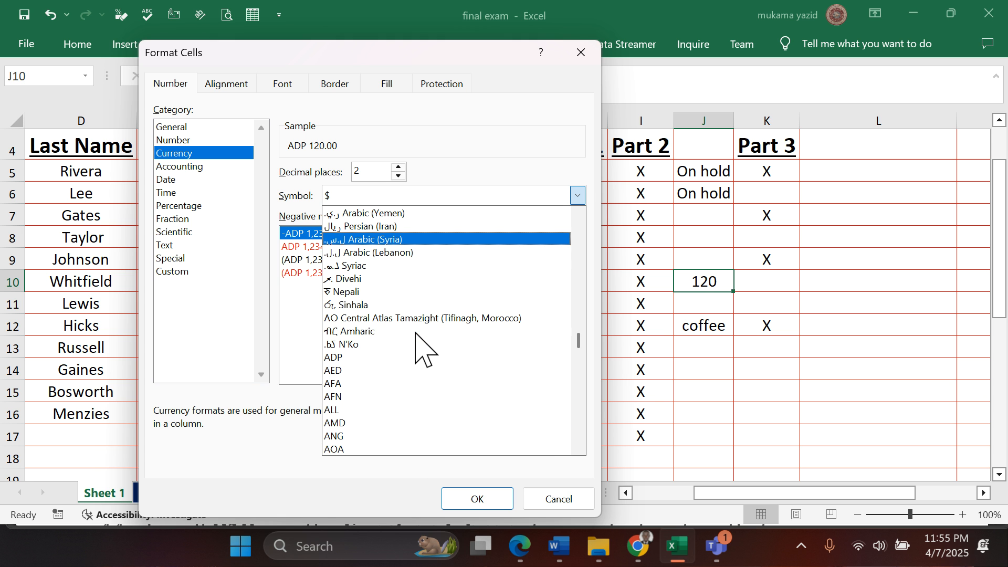
left_click(387, 370)
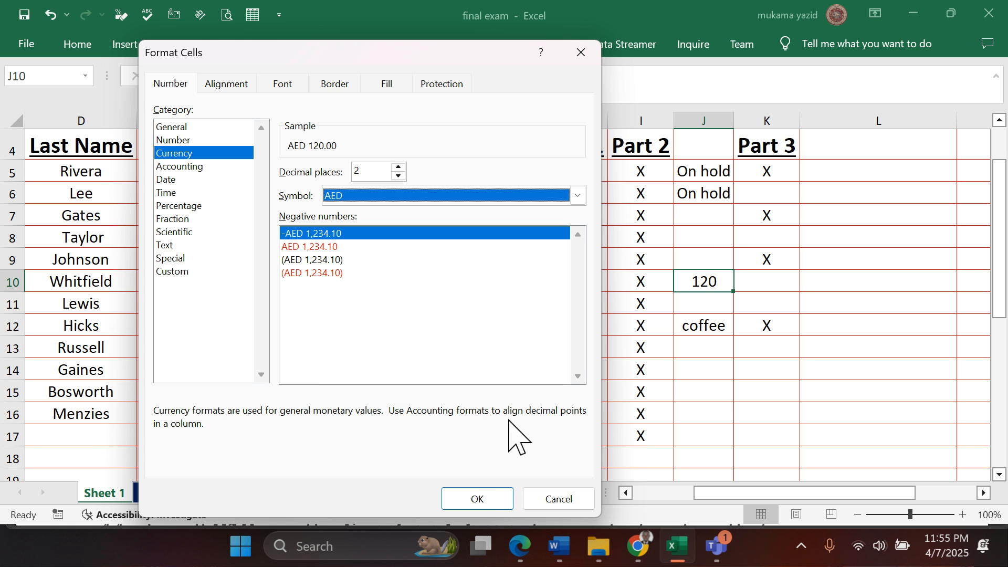
left_click(486, 499)
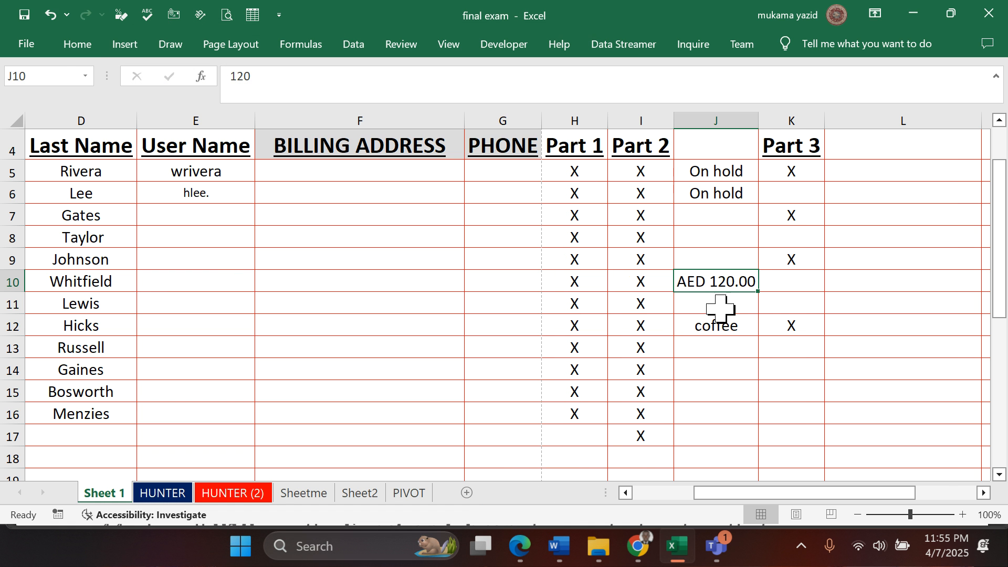
- Decrease the decimal places of the AED amount in cell J10 to zero
left_click(77, 46)
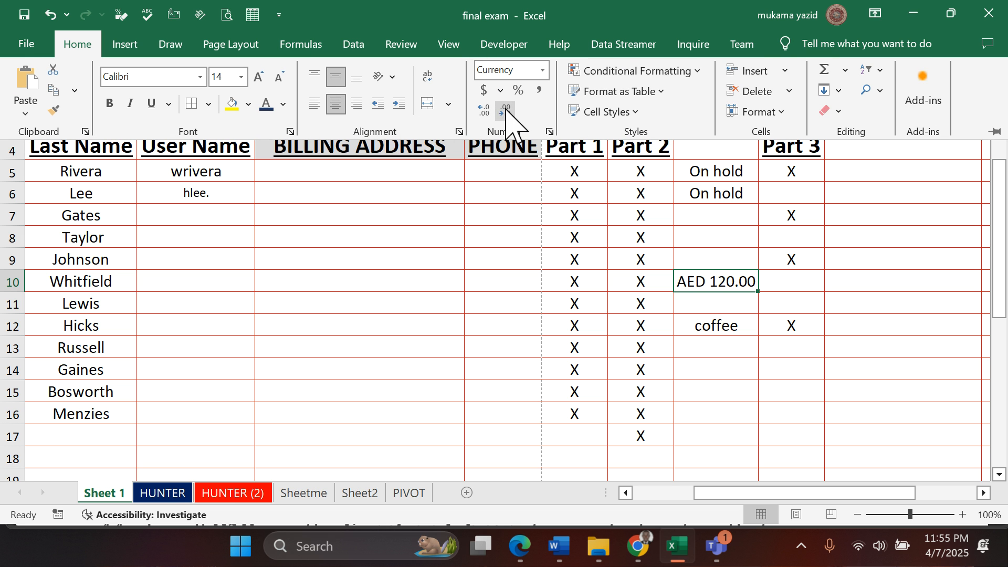
left_click(505, 111)
left_click(505, 112)
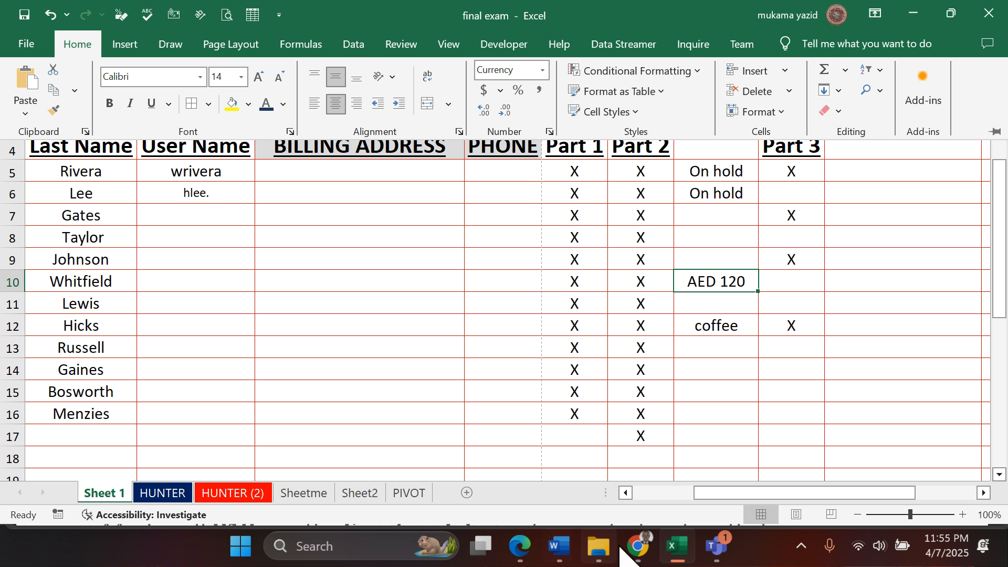
- Recheck question 40 in the exam PDF in Edge against cell J10, and return to the Sheetme sheet in Excel
left_click(519, 549)
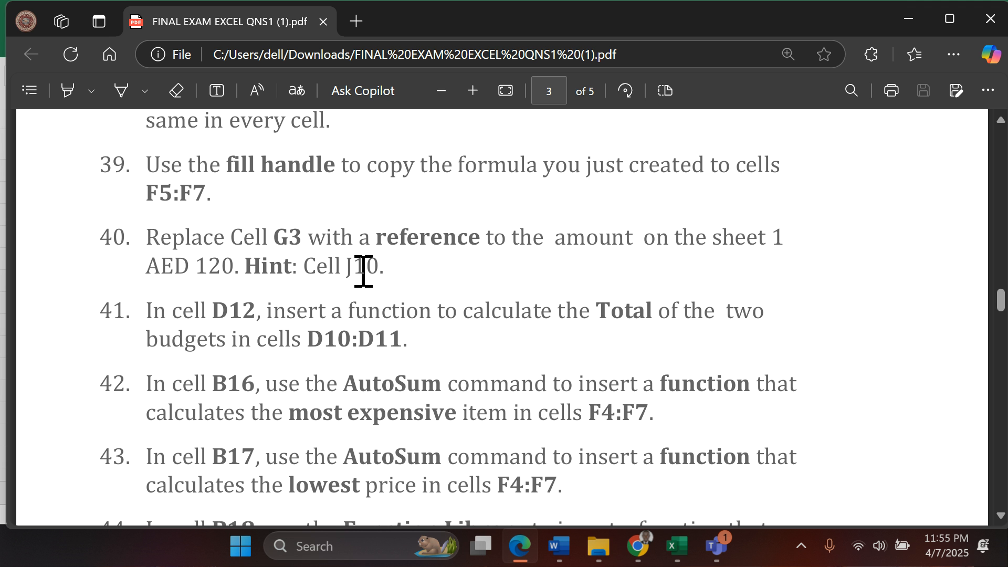
left_click(676, 546)
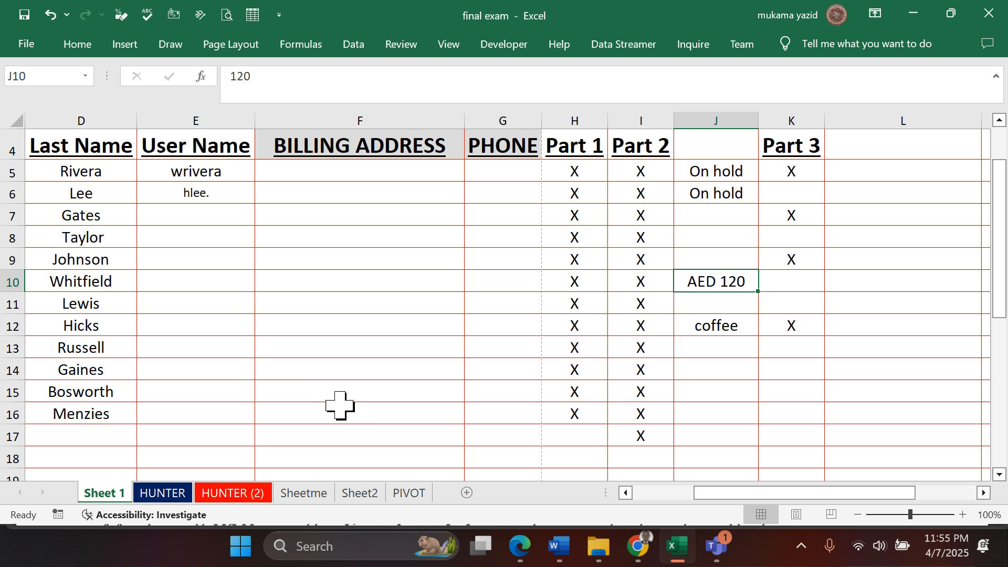
left_click(718, 305)
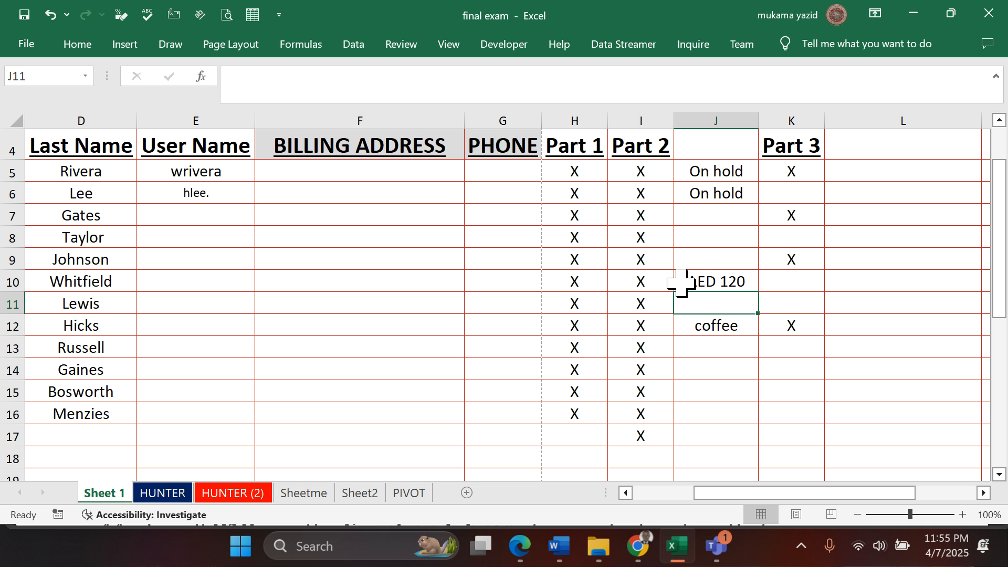
left_click(708, 283)
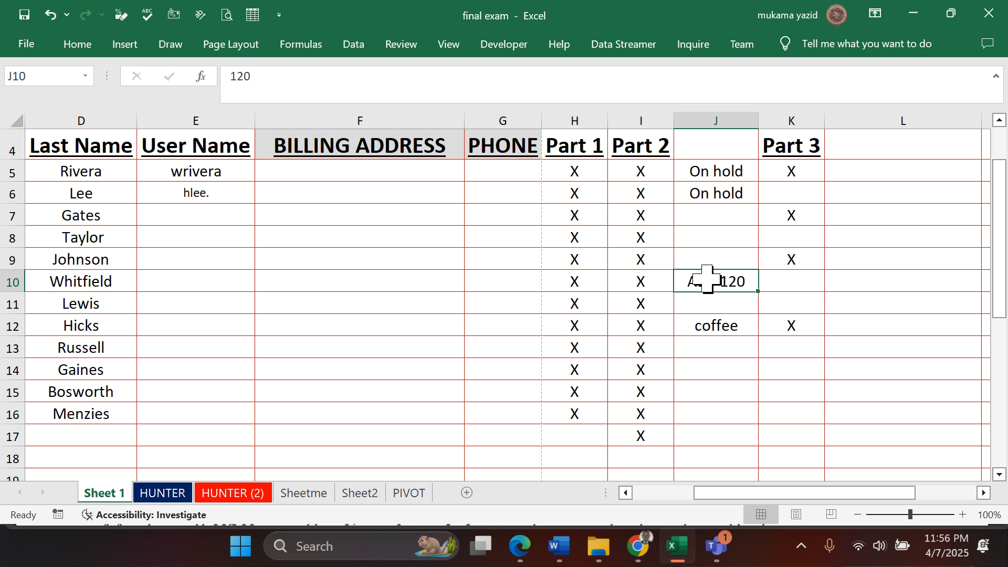
left_click(676, 549)
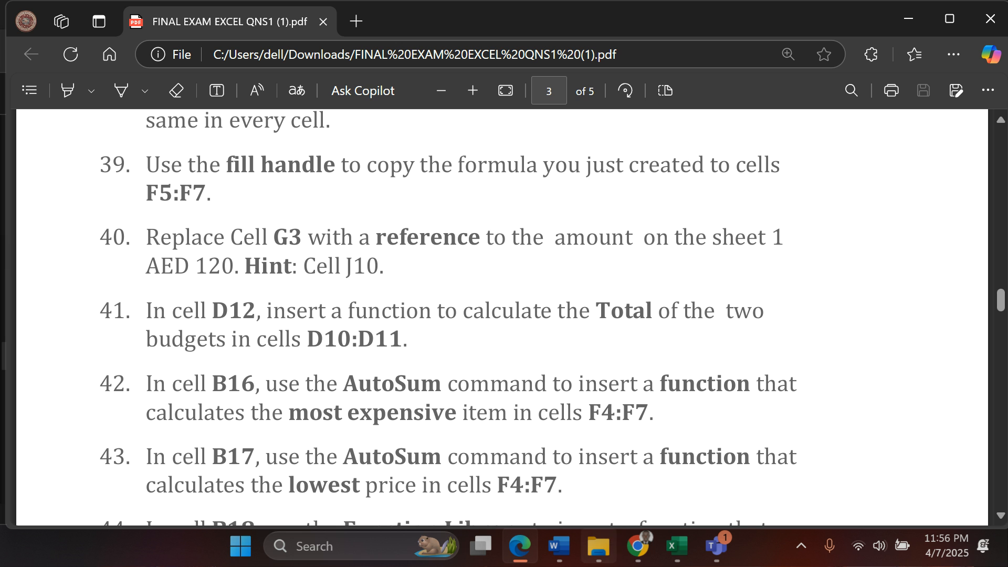
mouse_move(646, 547)
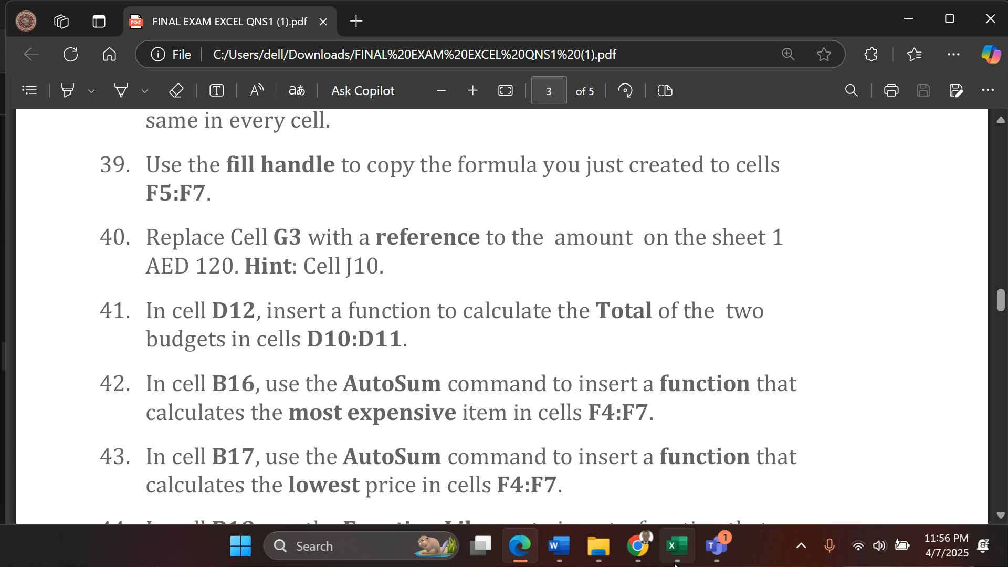
left_click(677, 547)
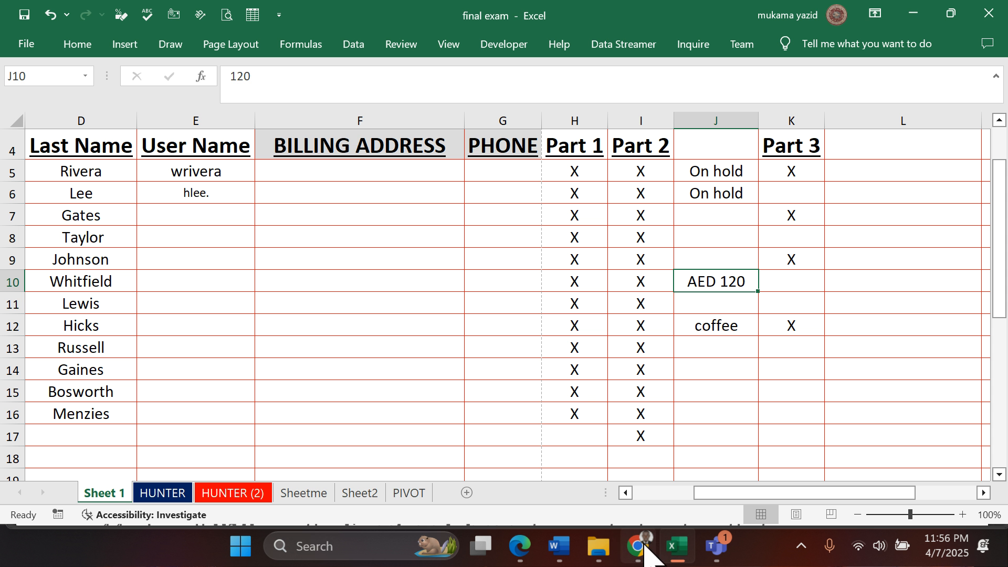
left_click(307, 494)
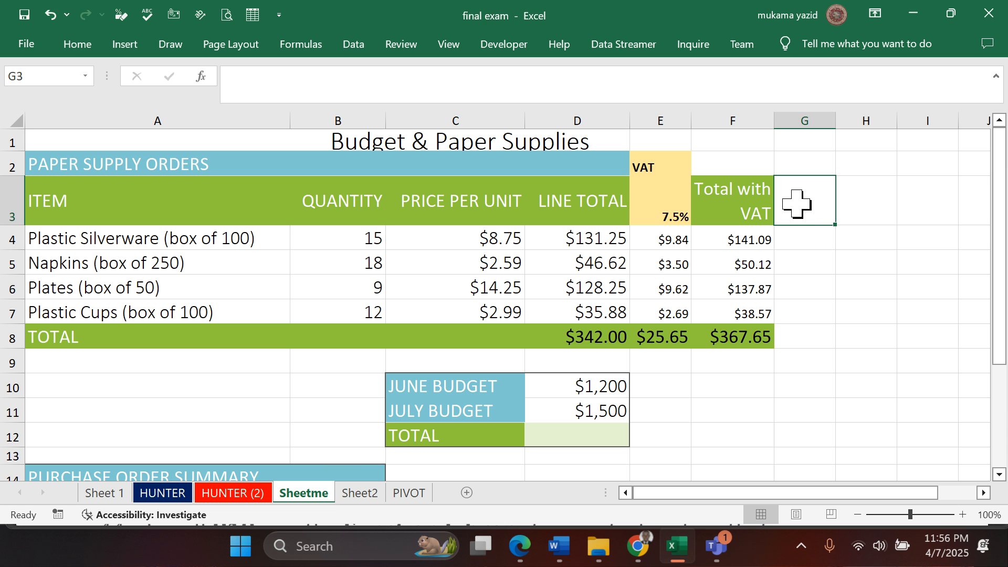